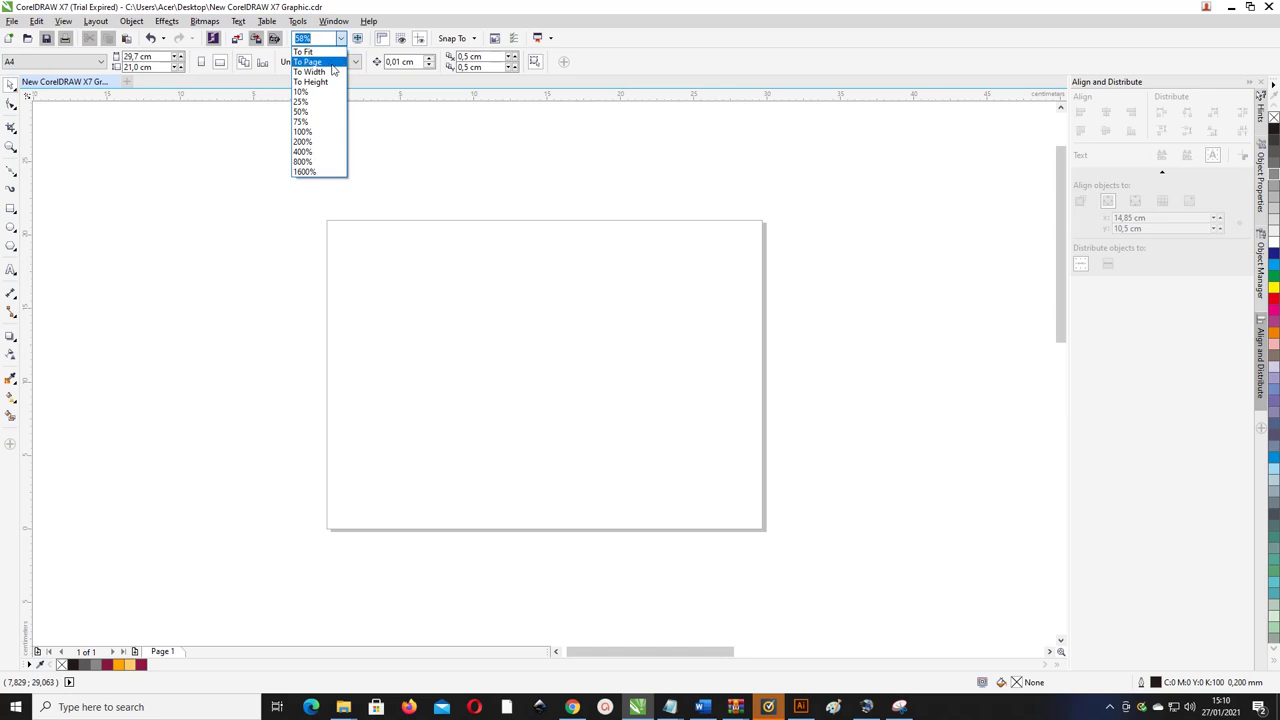
- Create a rectangle covering the whole page, fill it with 10% black and remove its outline
click(309, 72)
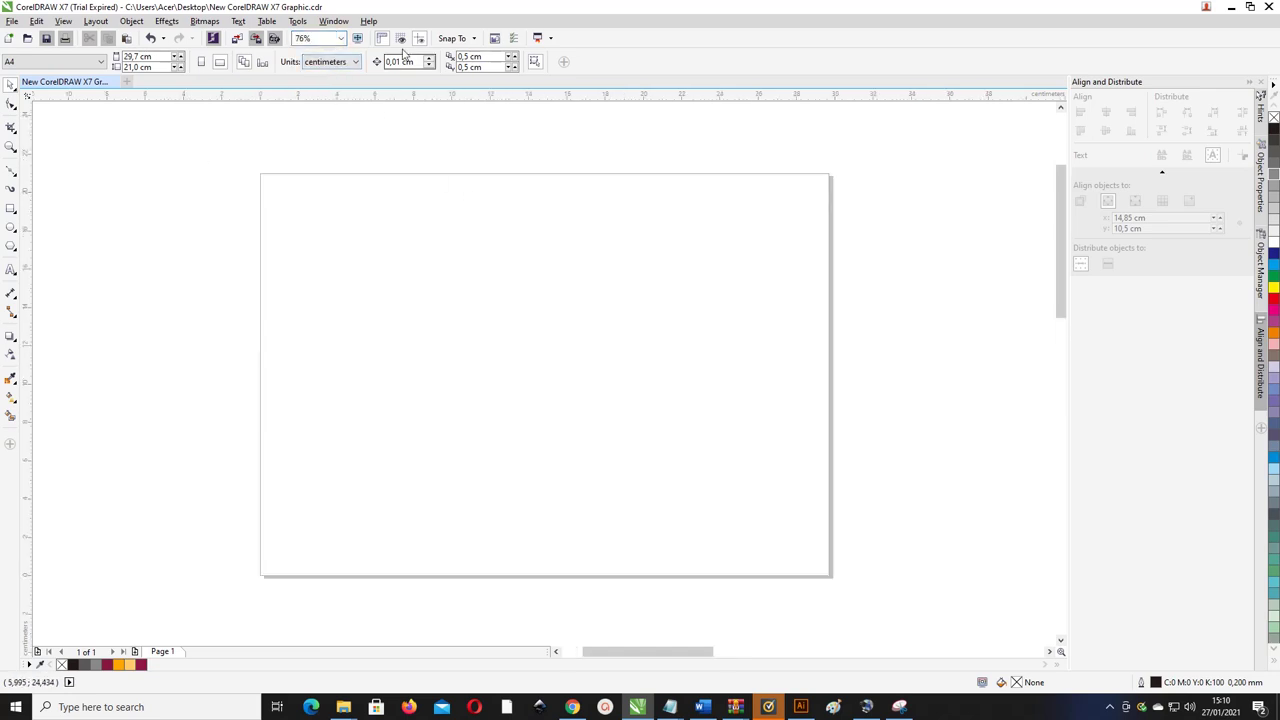
double_click(9, 211)
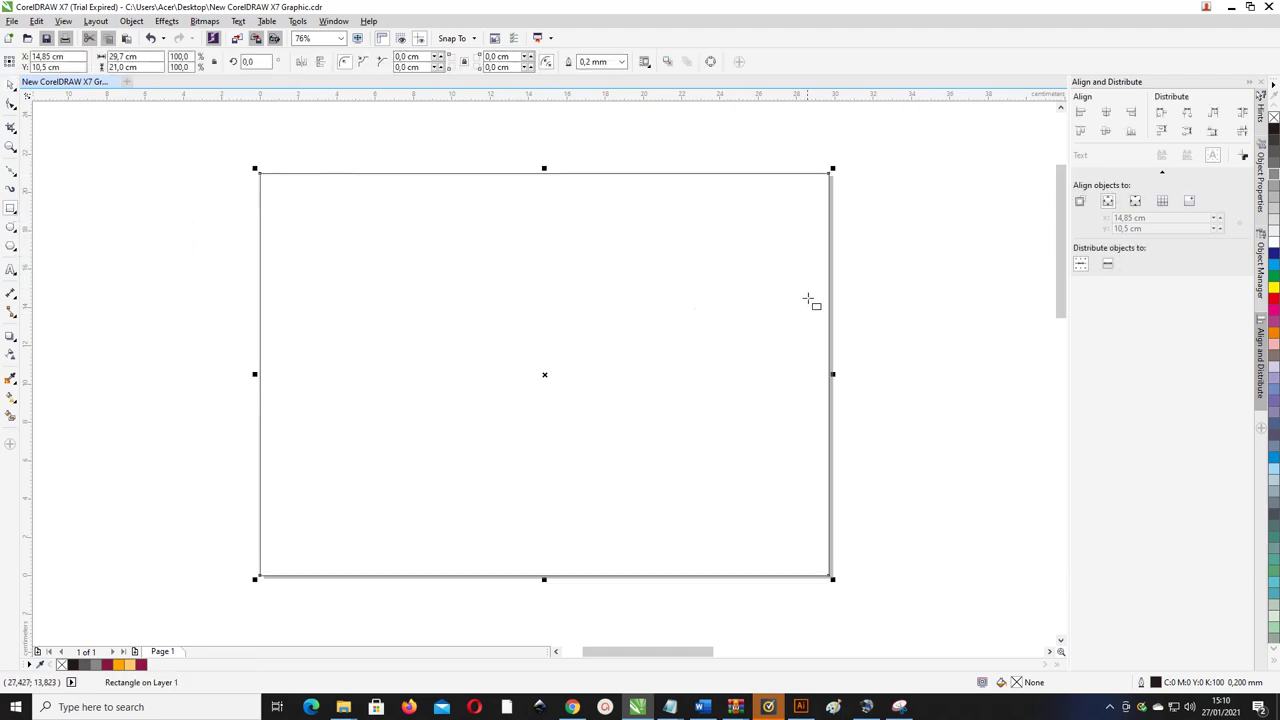
click(1275, 234)
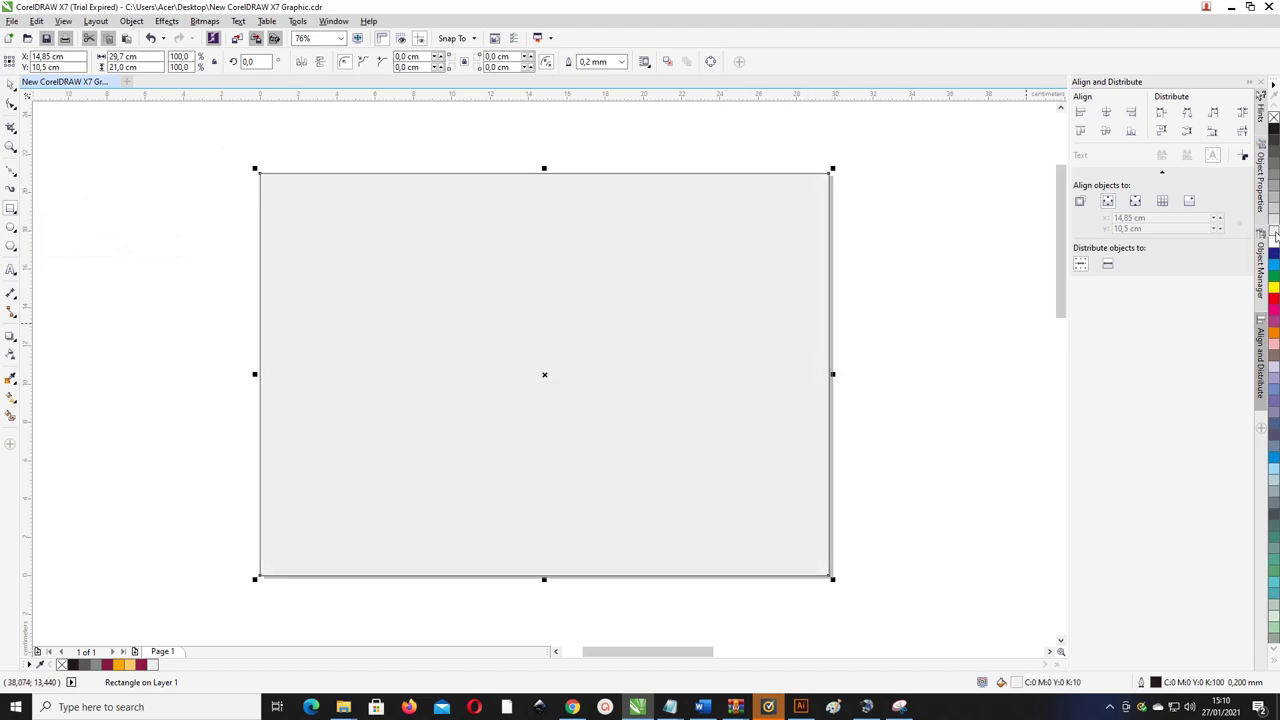
right_click(1274, 118)
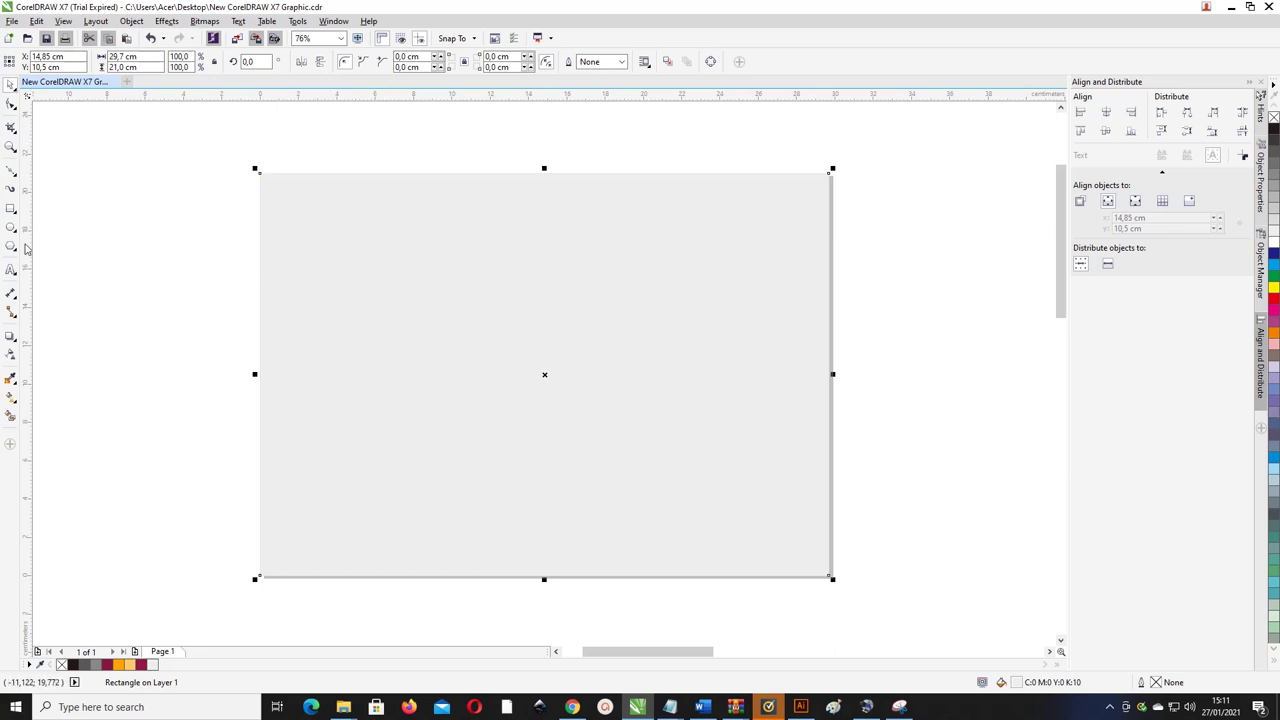
- Apply a one-step inward contour of about 0.184 cm to the grey rectangle and break the contour group apart
click(25, 340)
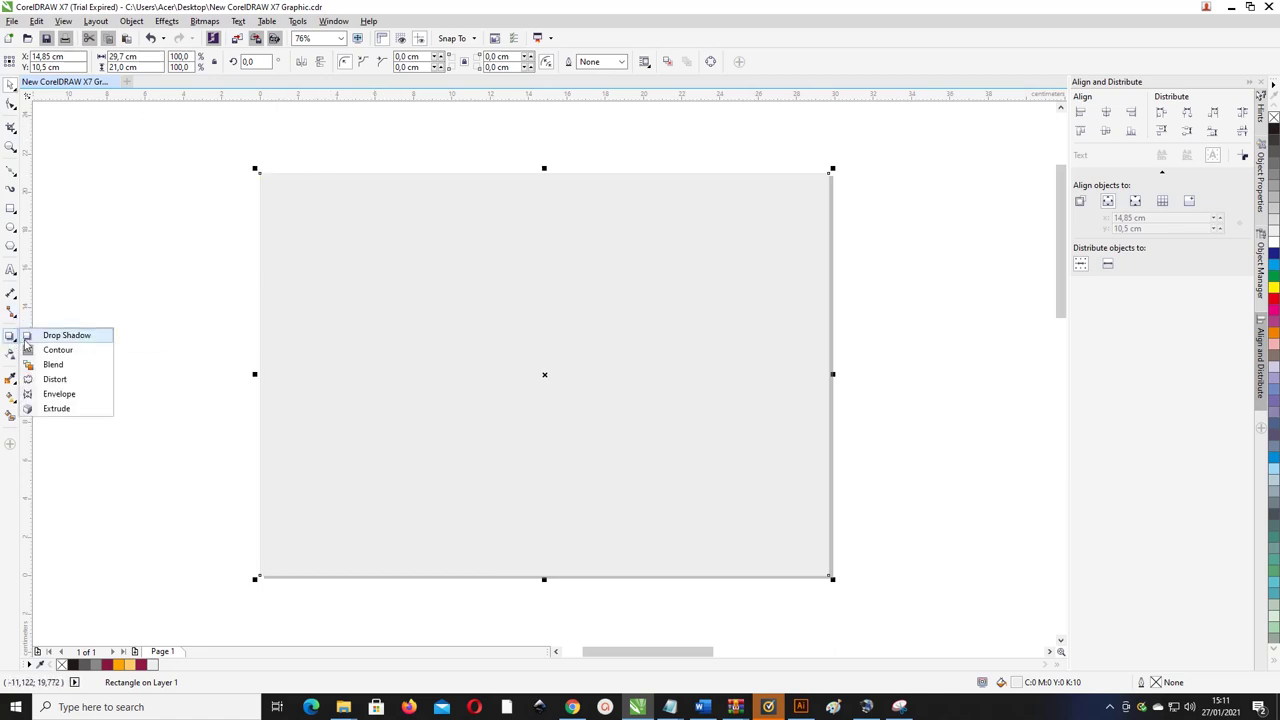
click(56, 349)
drag(451, 257, 447, 183)
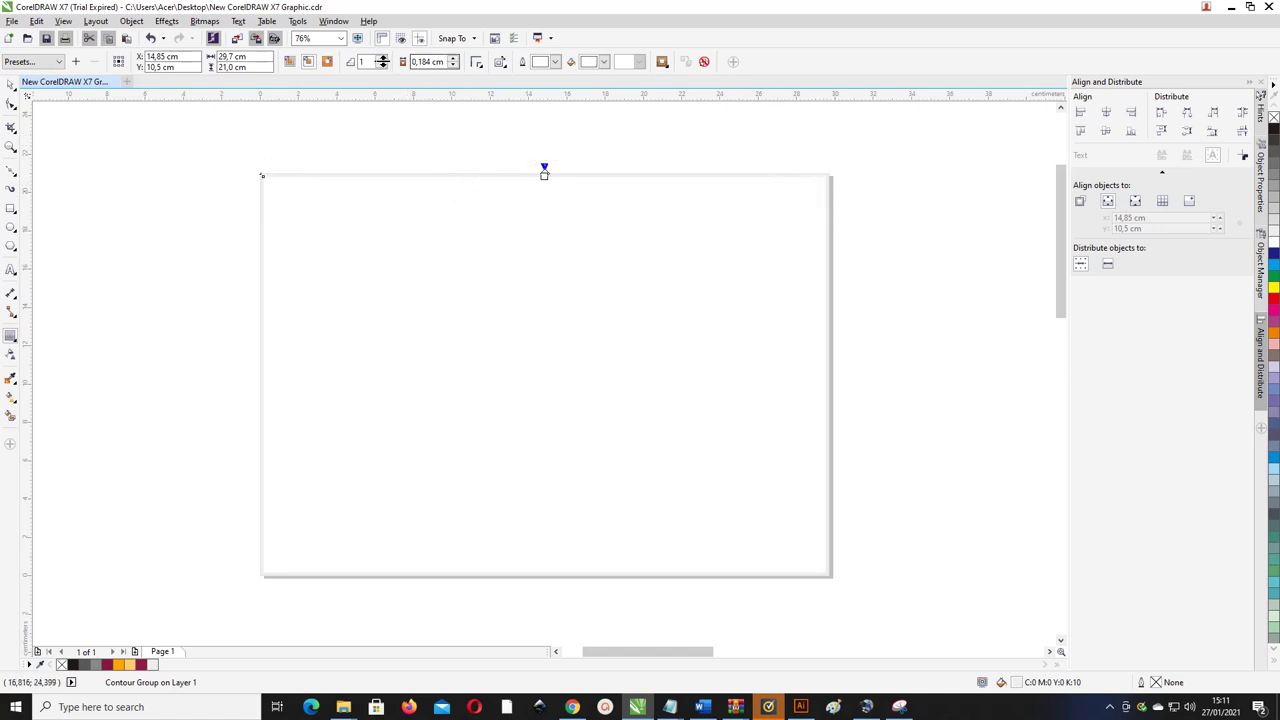
right_click(455, 197)
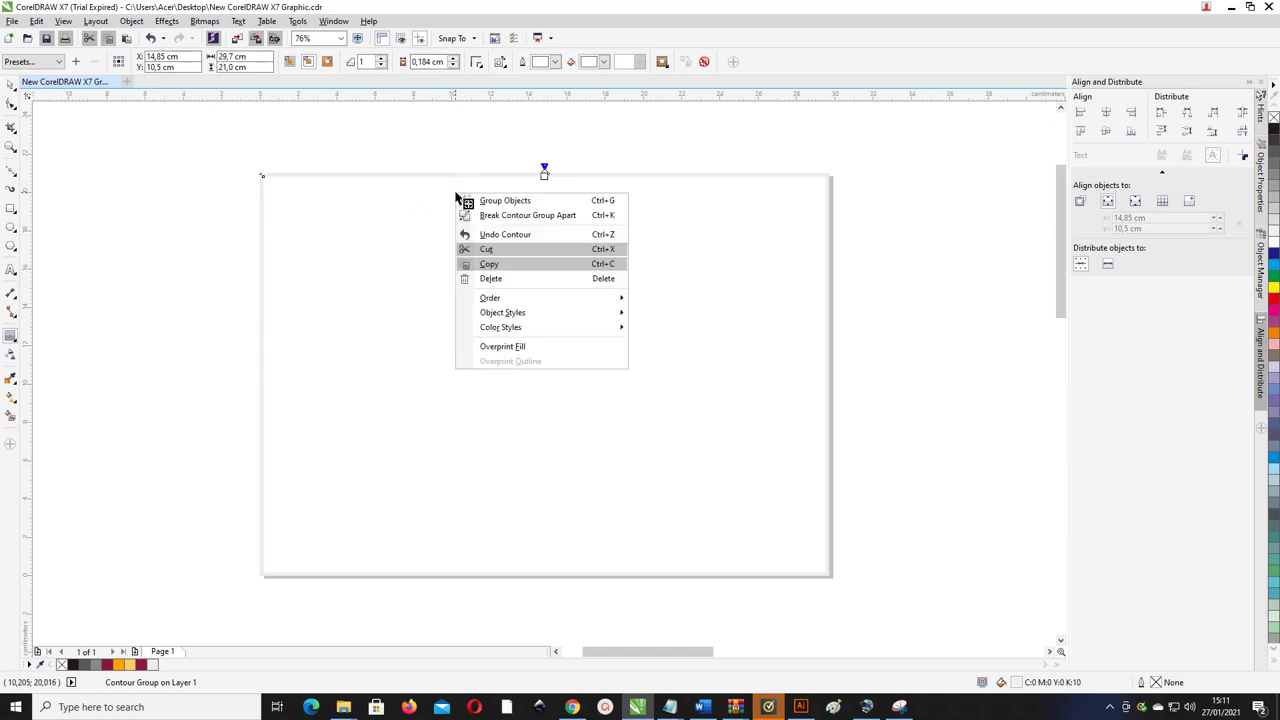
click(485, 213)
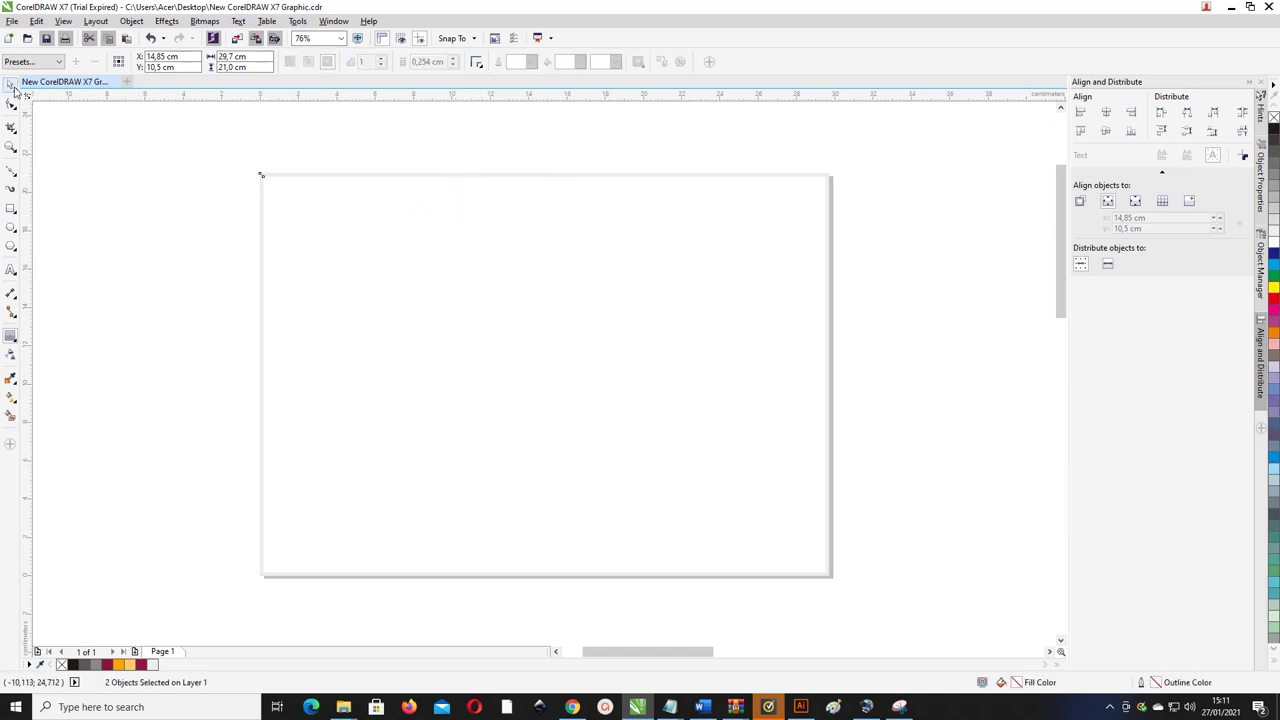
click(140, 166)
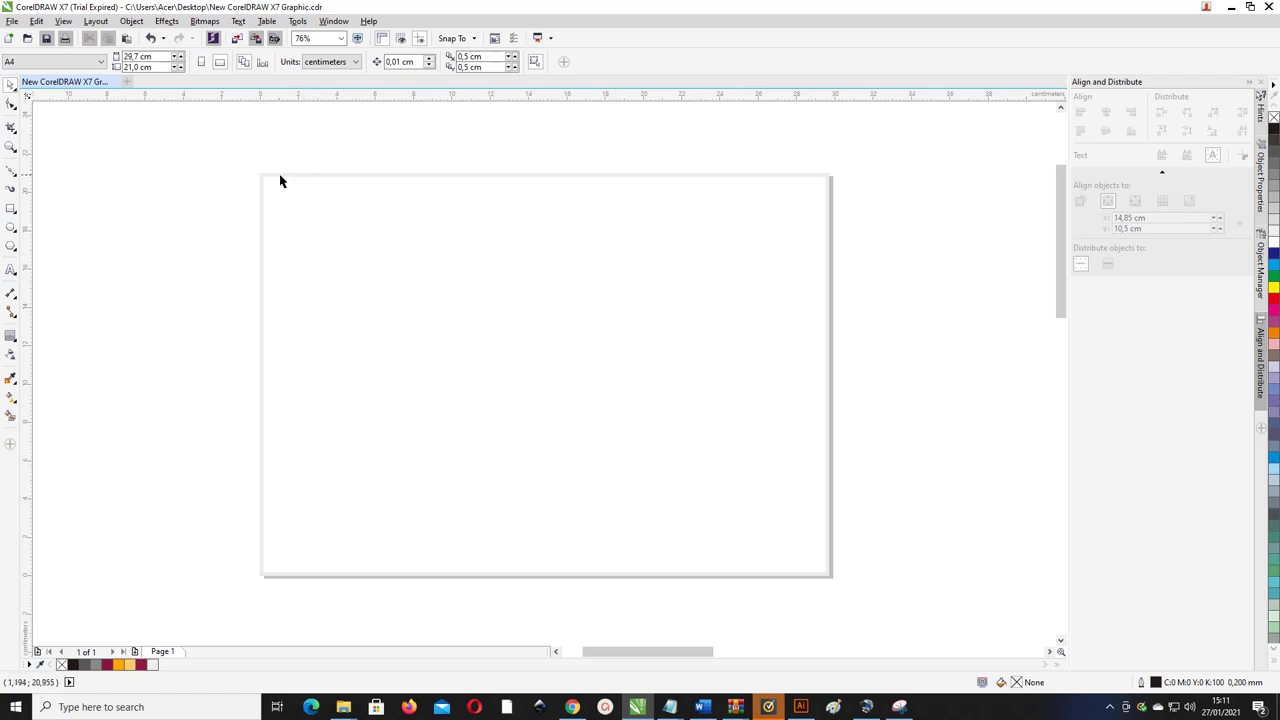
- Fill the white inner rectangle with the maroon colour #891641
scroll(280, 181, up, 5)
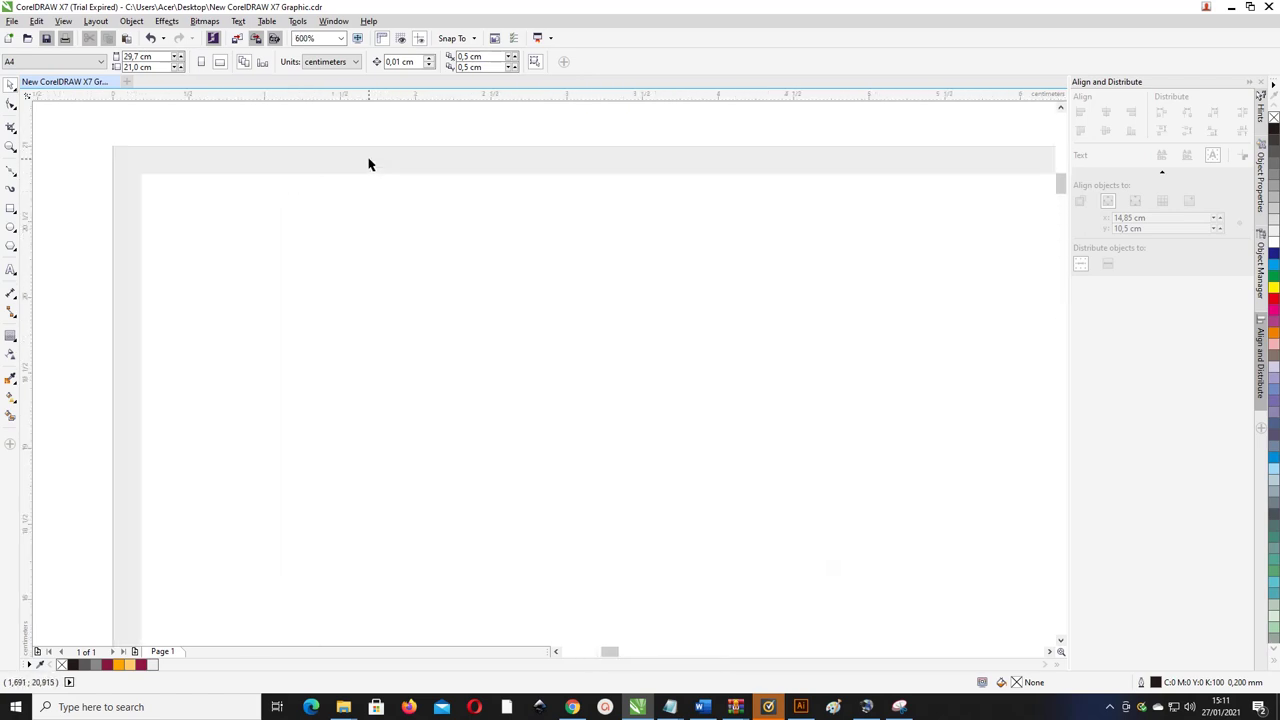
scroll(368, 163, down, 6)
click(423, 191)
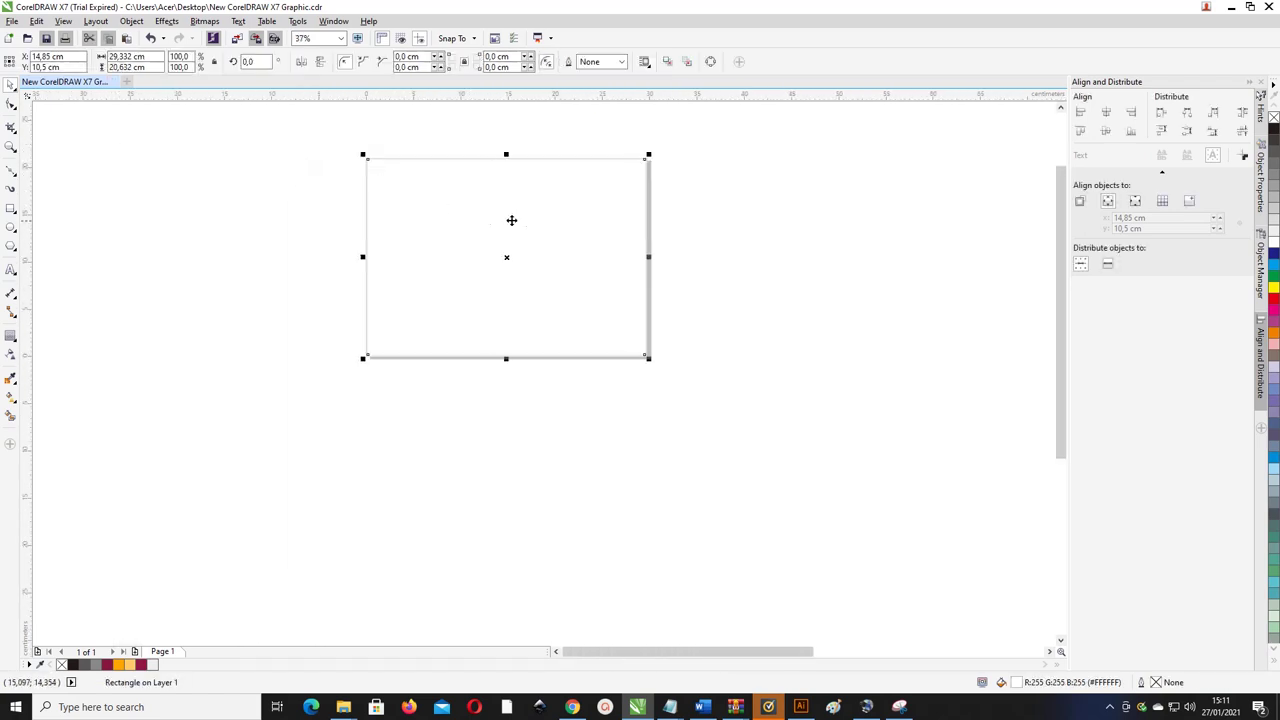
scroll(511, 220, up, 1)
scroll(511, 214, down, 1)
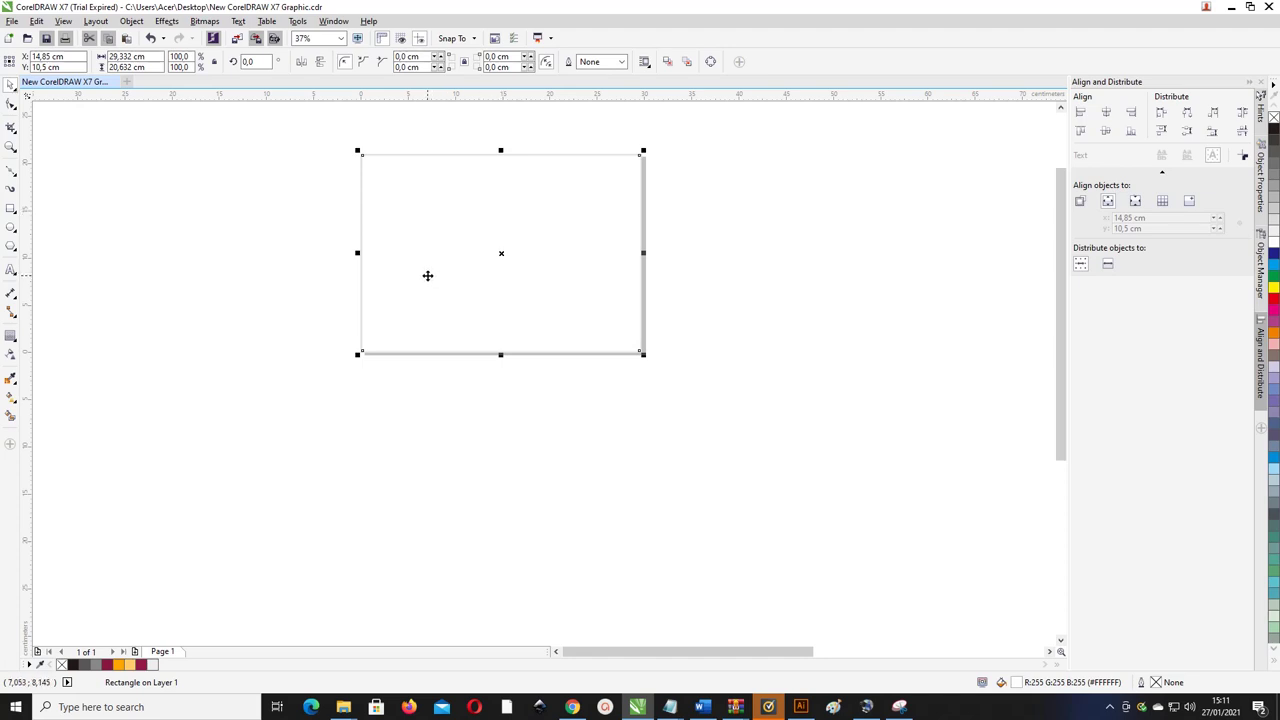
click(107, 666)
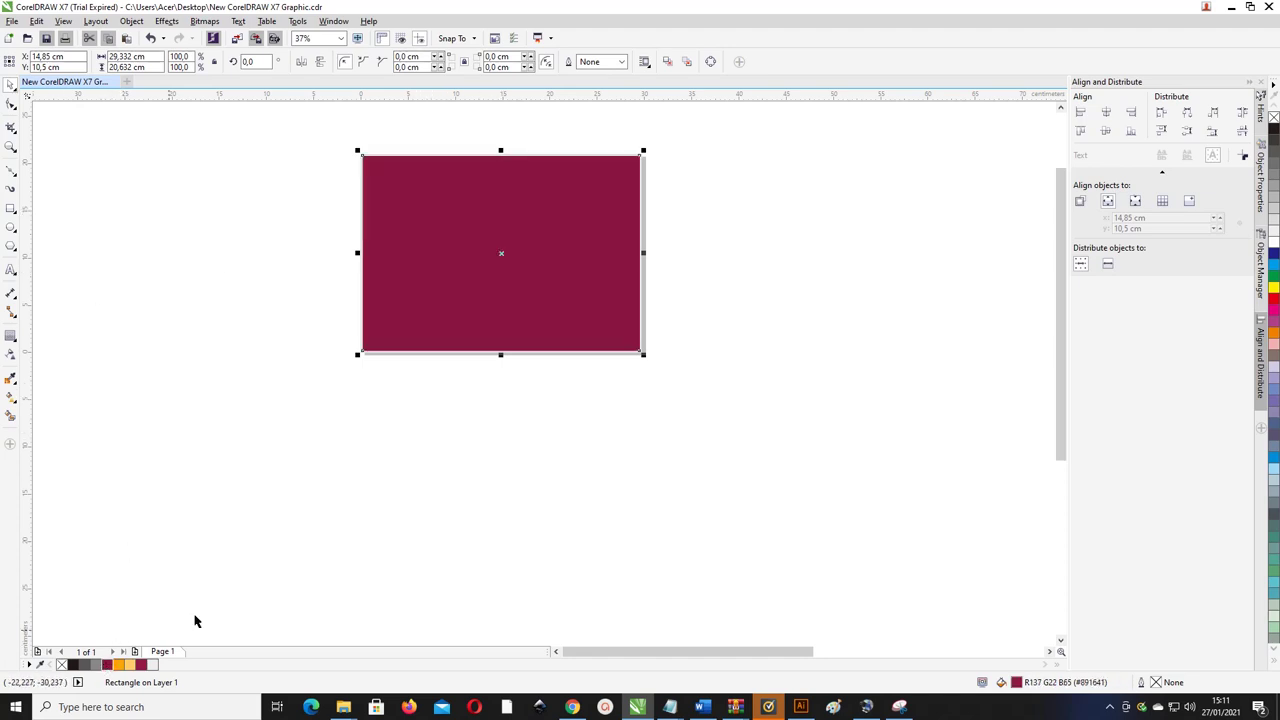
click(748, 362)
scroll(549, 114, up, 1)
scroll(552, 220, down, 1)
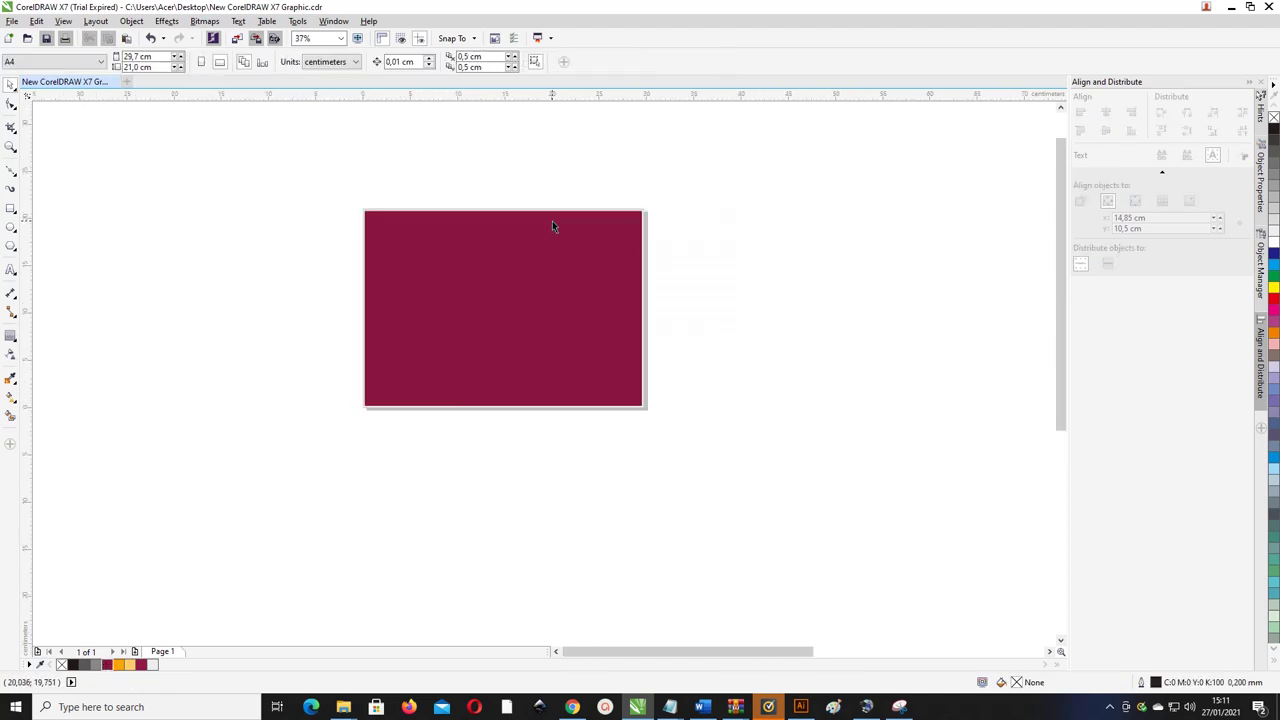
- Apply a one-step inward contour with a 0.5 cm offset to the maroon rectangle and break the contour group apart
click(474, 240)
key(shift+F2)
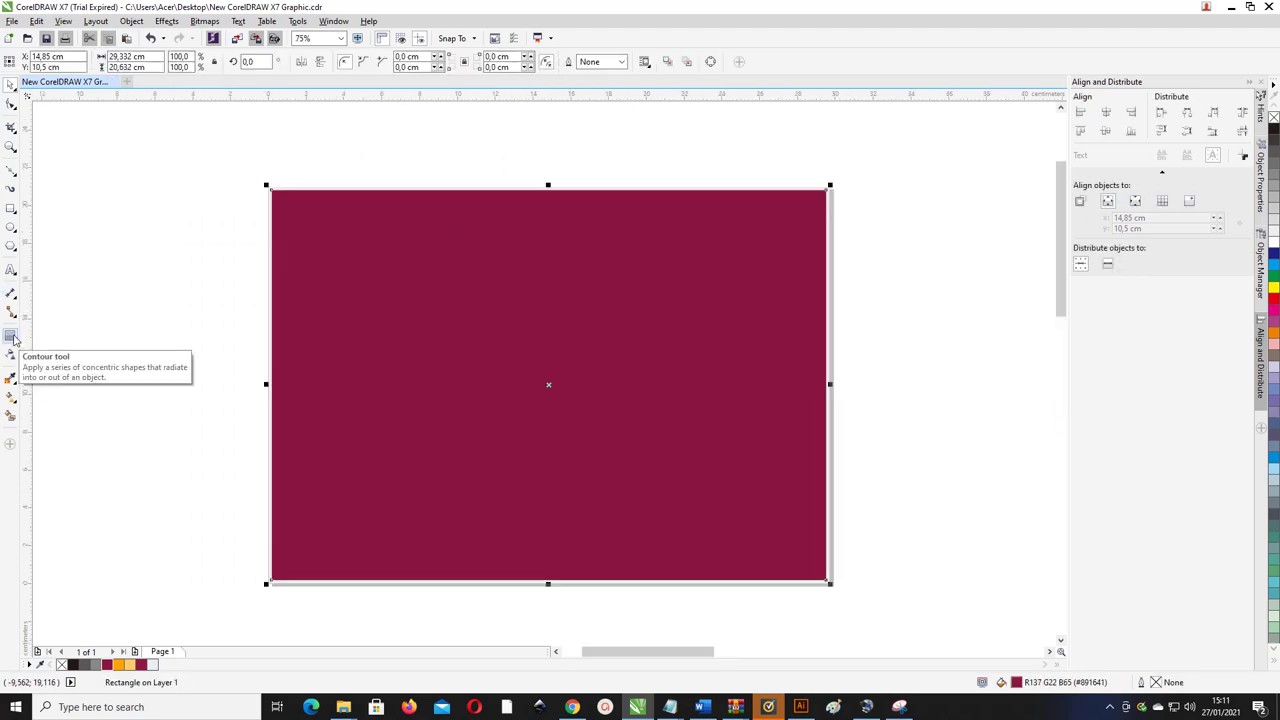
click(14, 340)
click(523, 318)
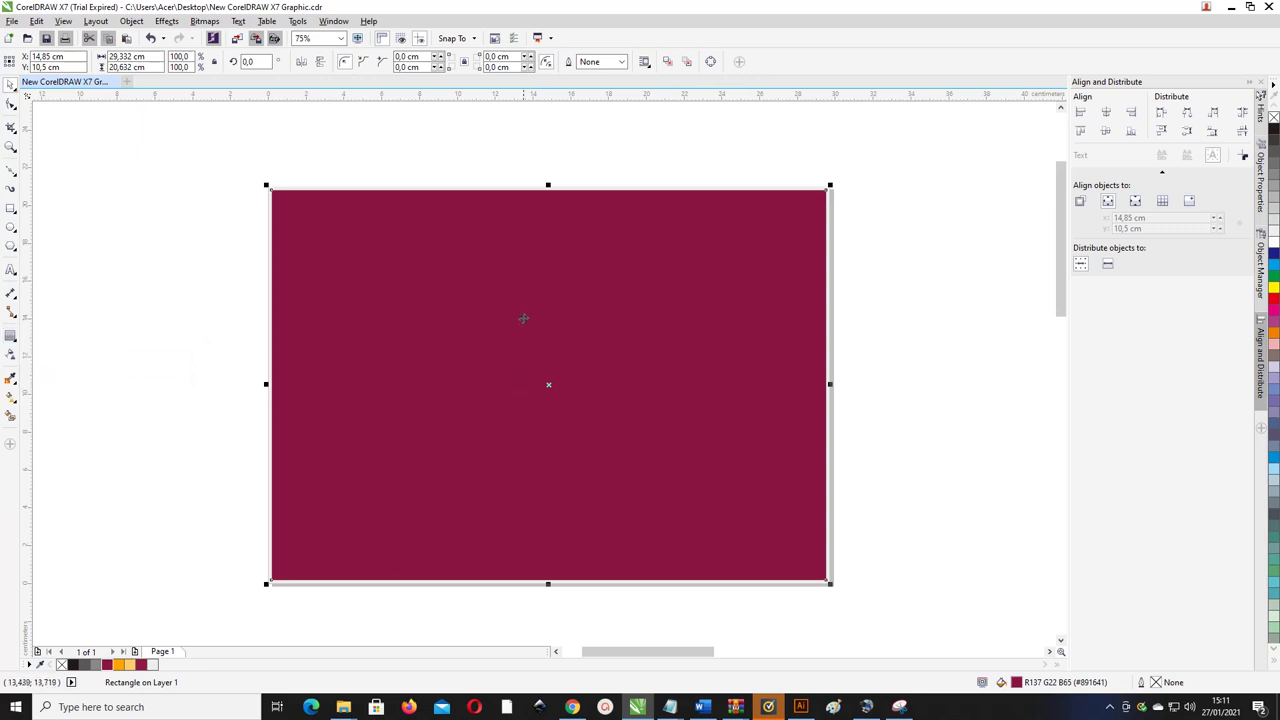
click(11, 338)
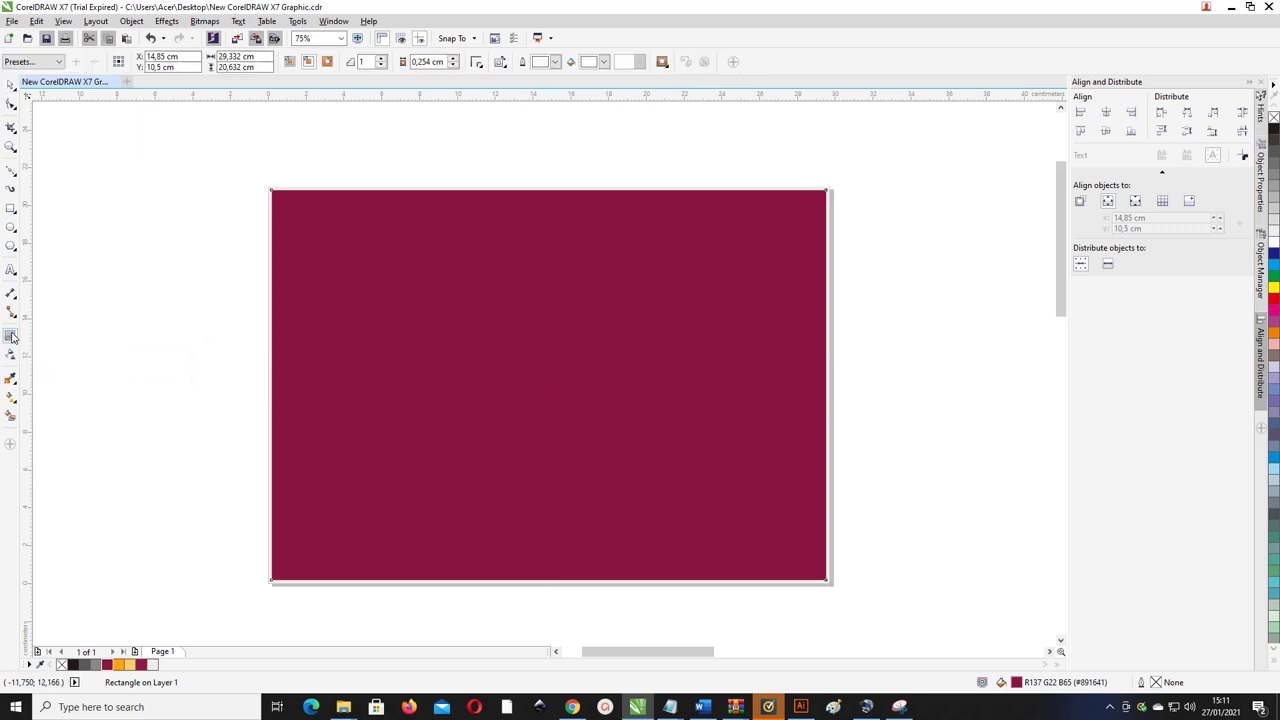
mouse_move(548, 192)
mouse_down()
mouse_move(530, 263)
mouse_move(529, 199)
mouse_up()
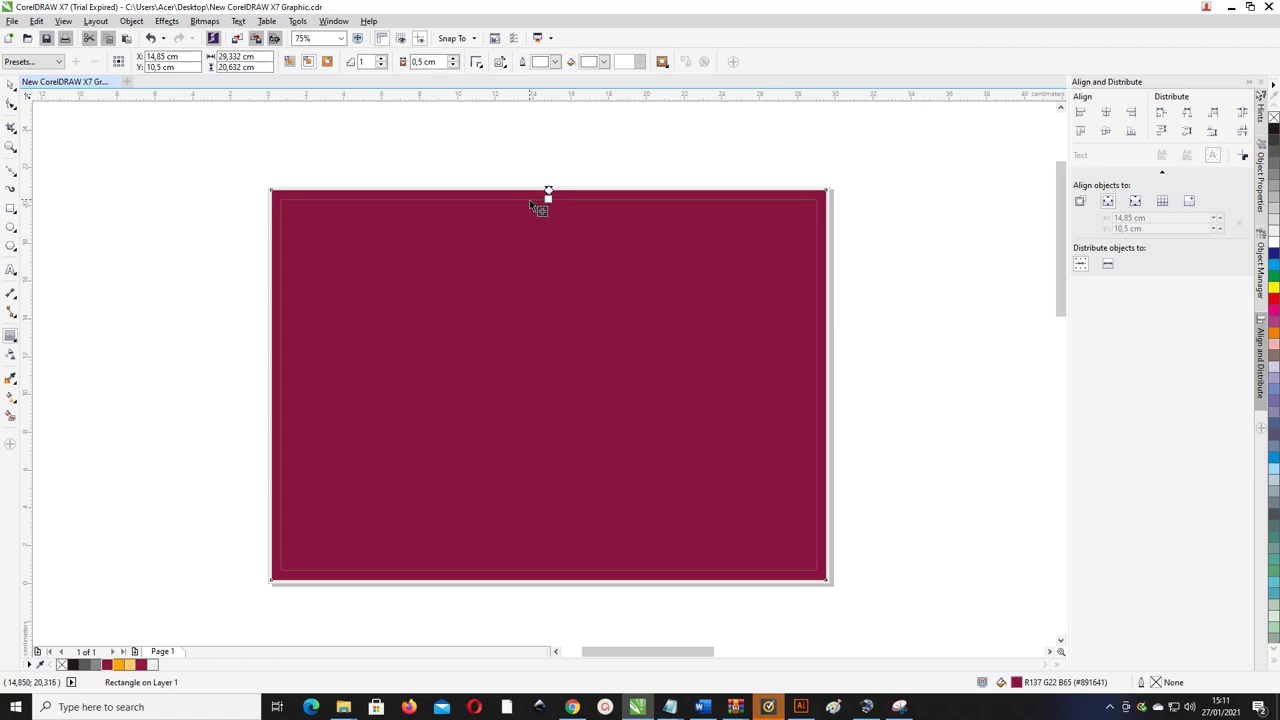
right_click(493, 228)
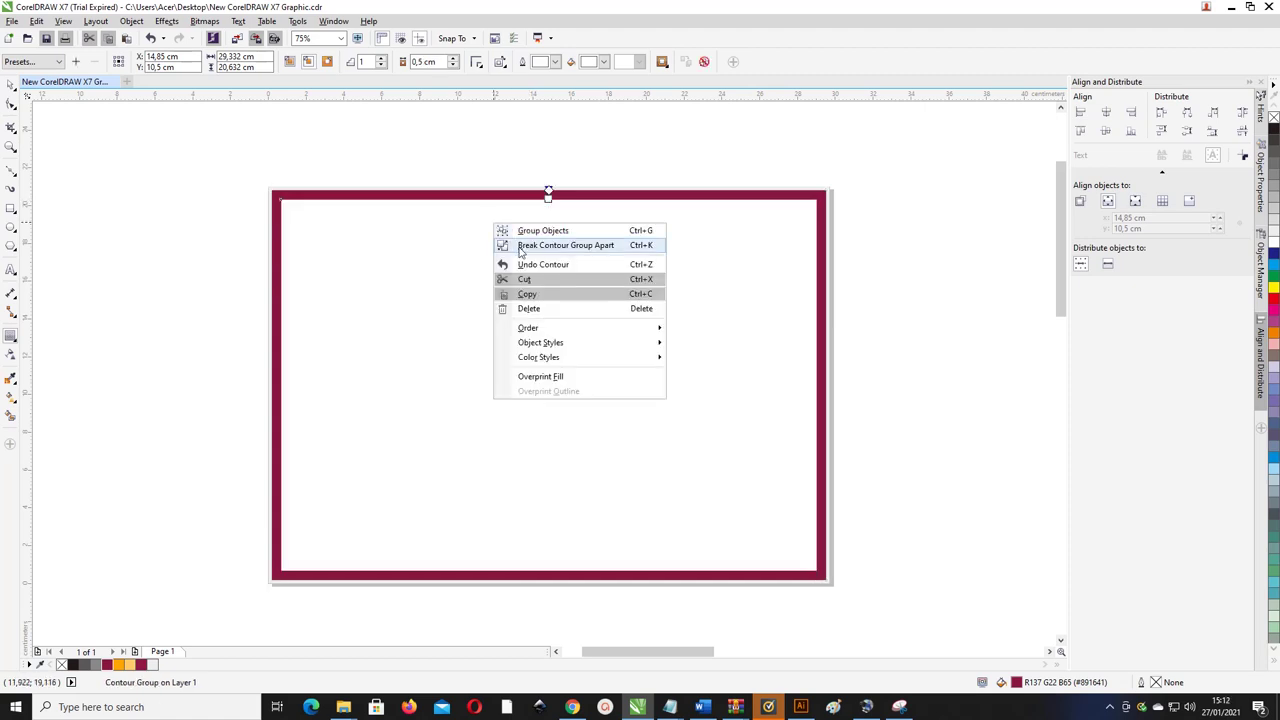
click(505, 246)
click(41, 150)
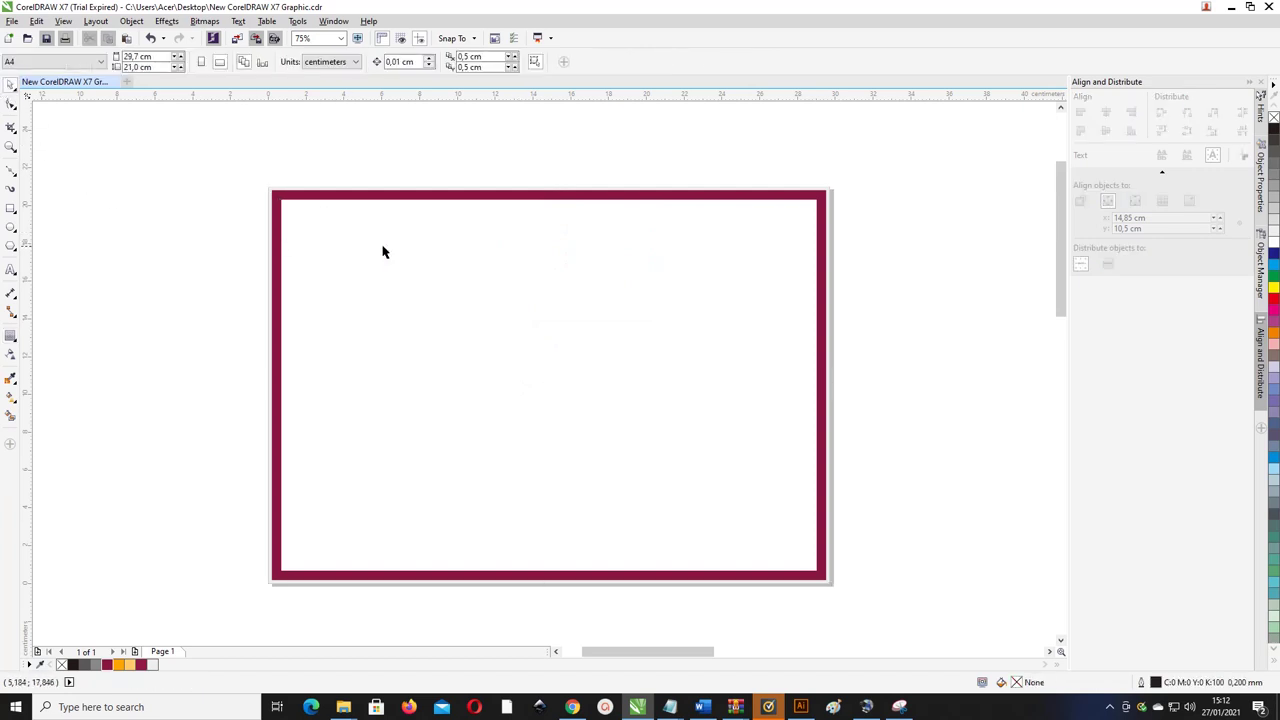
- Remove the fill from the innermost white rectangle and give it a black hairline outline
click(333, 232)
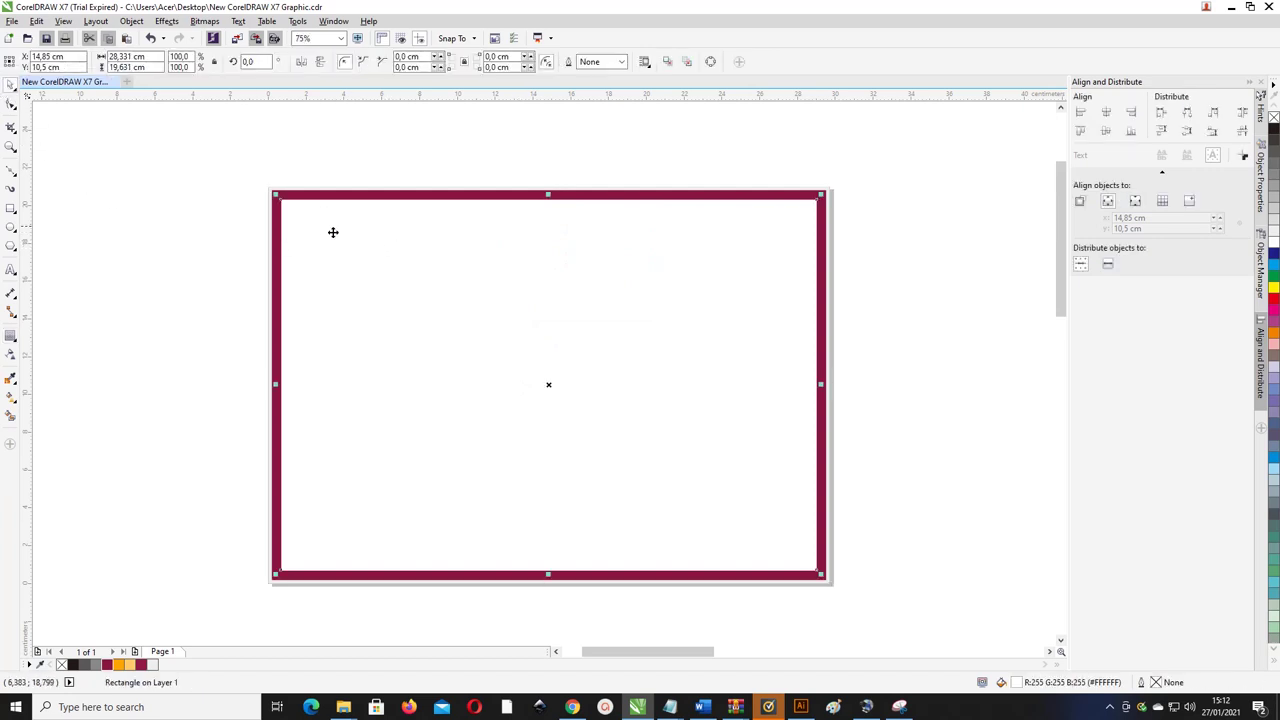
click(62, 665)
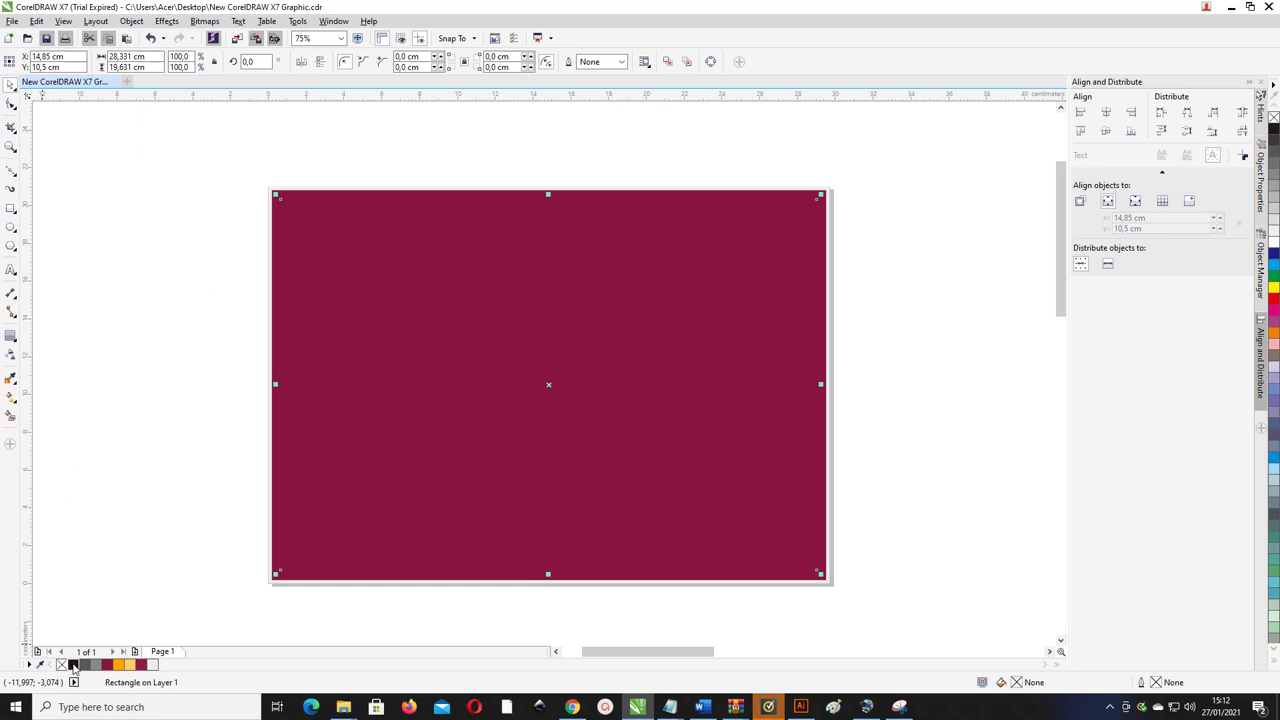
right_click(72, 665)
scroll(303, 188, up, 2)
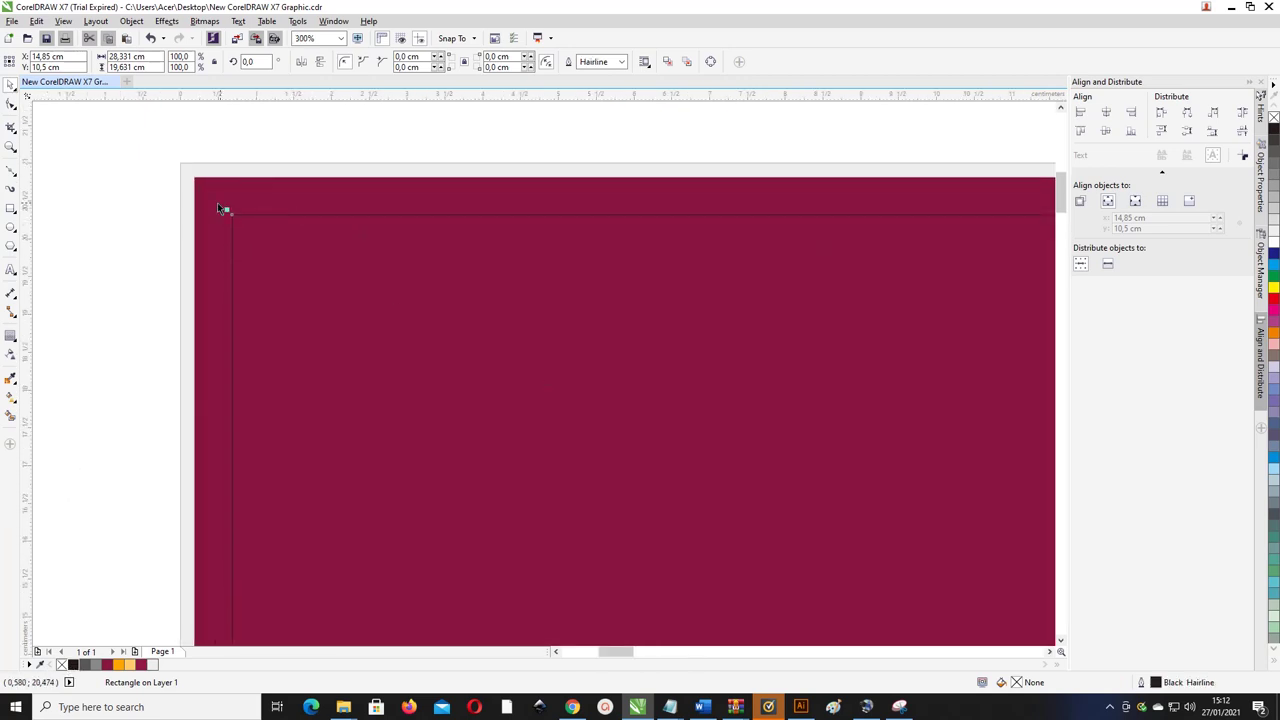
scroll(239, 211, down, 2)
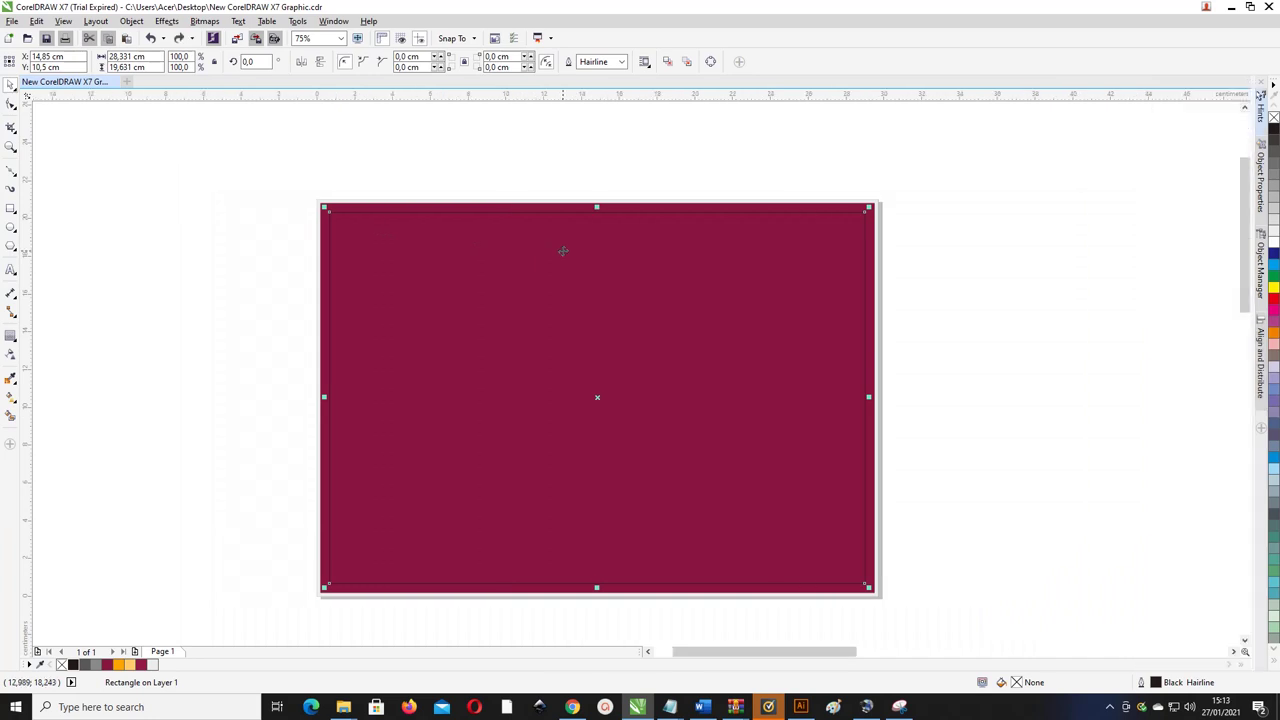
click(980, 234)
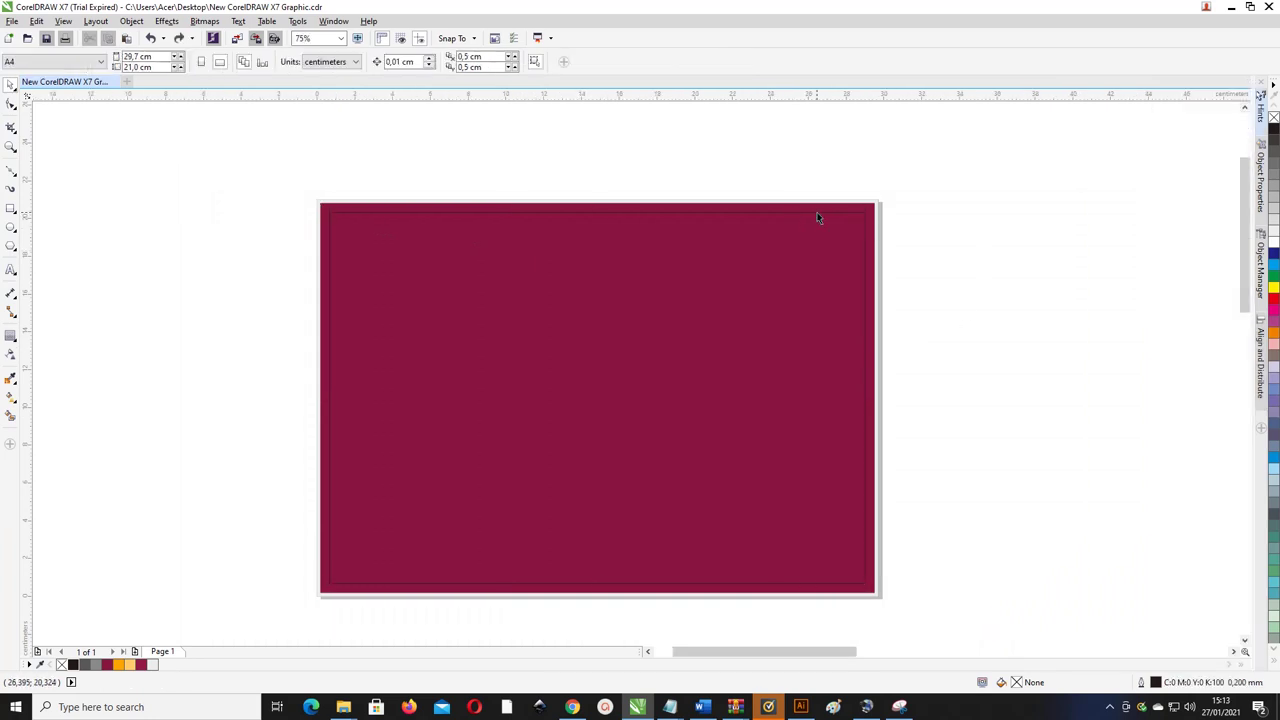
- Move the black-outlined inner rectangle to the master page's Desktop layer in the Object Manager
scroll(766, 226, left, 2)
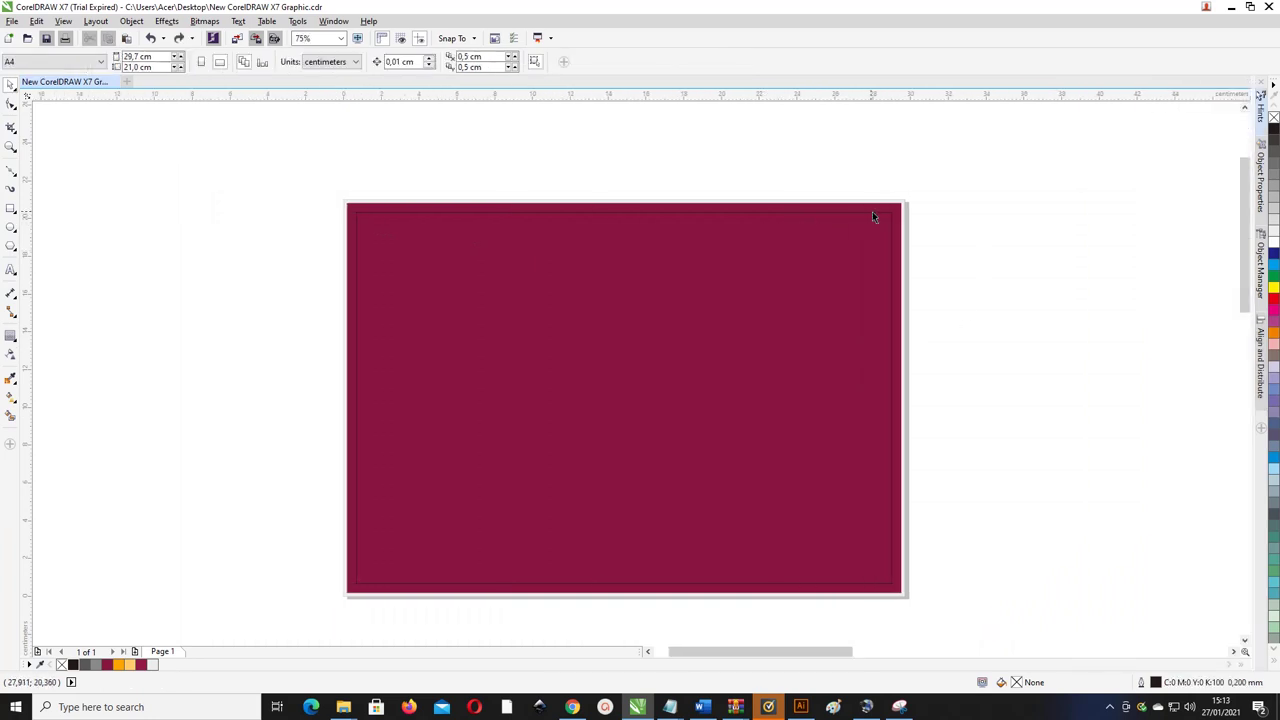
scroll(880, 215, left, 1)
key(z)
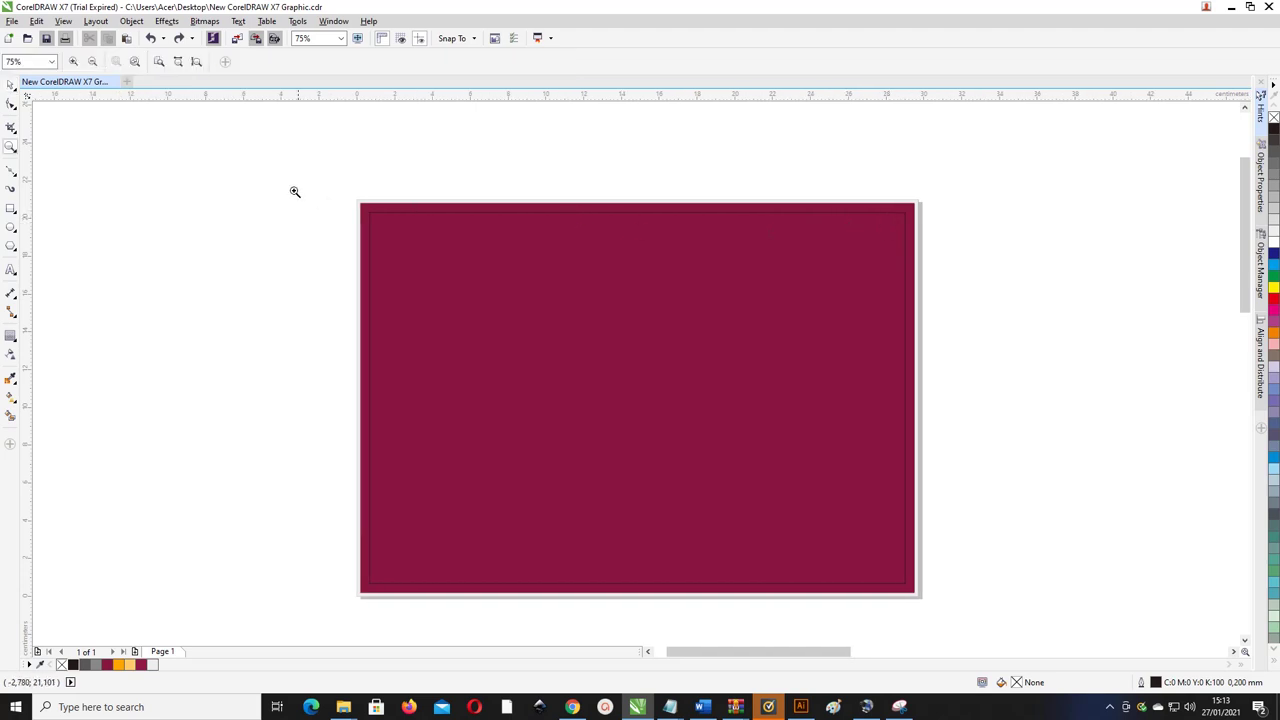
drag(292, 184, 1017, 606)
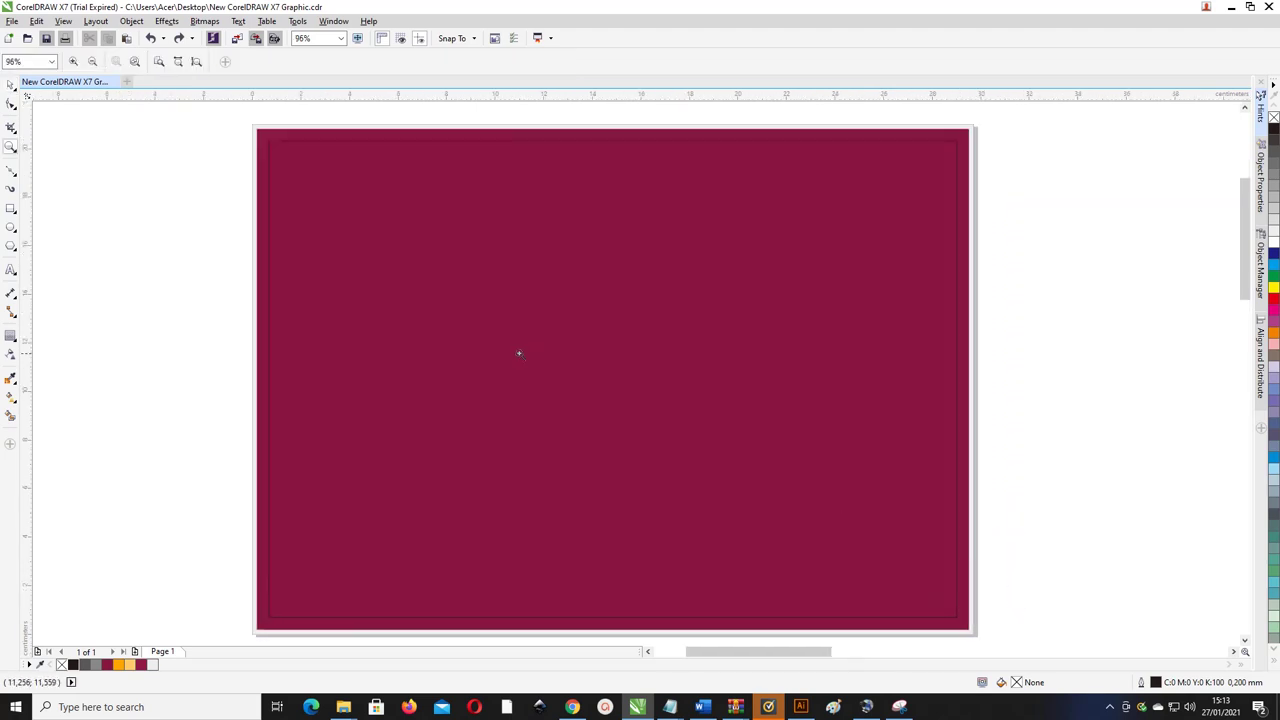
key(space)
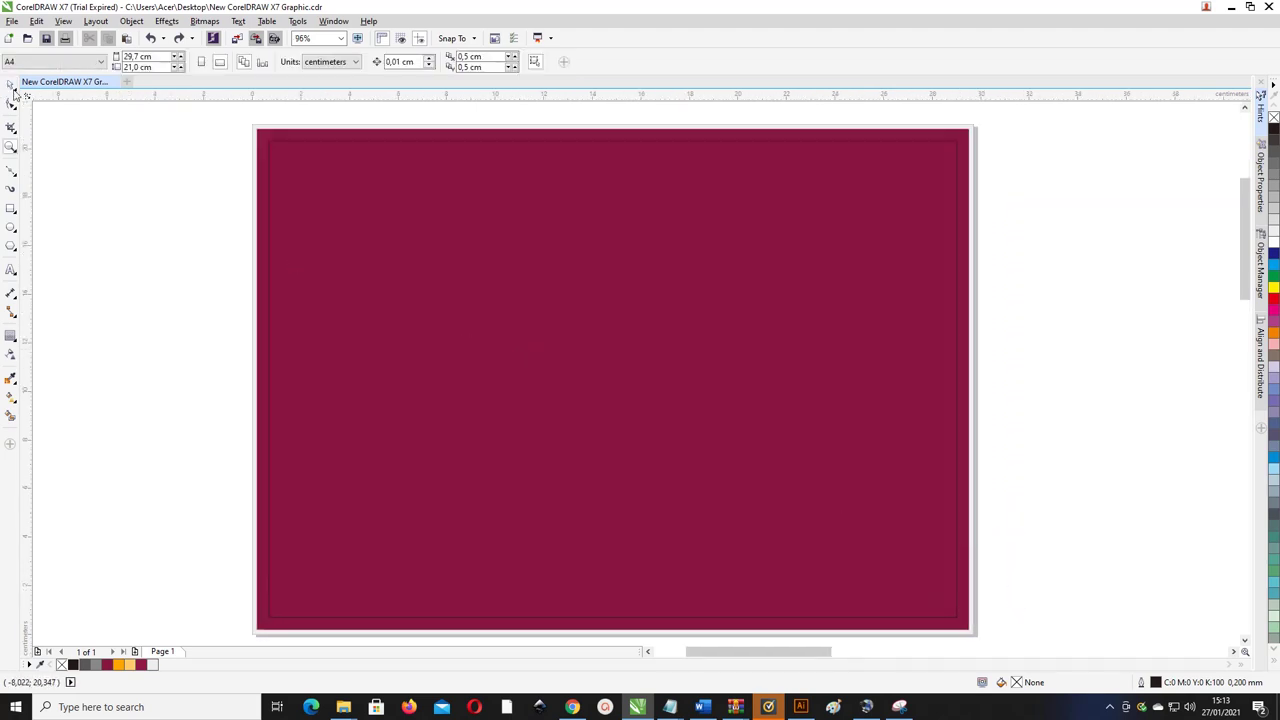
click(623, 142)
click(1083, 143)
click(949, 142)
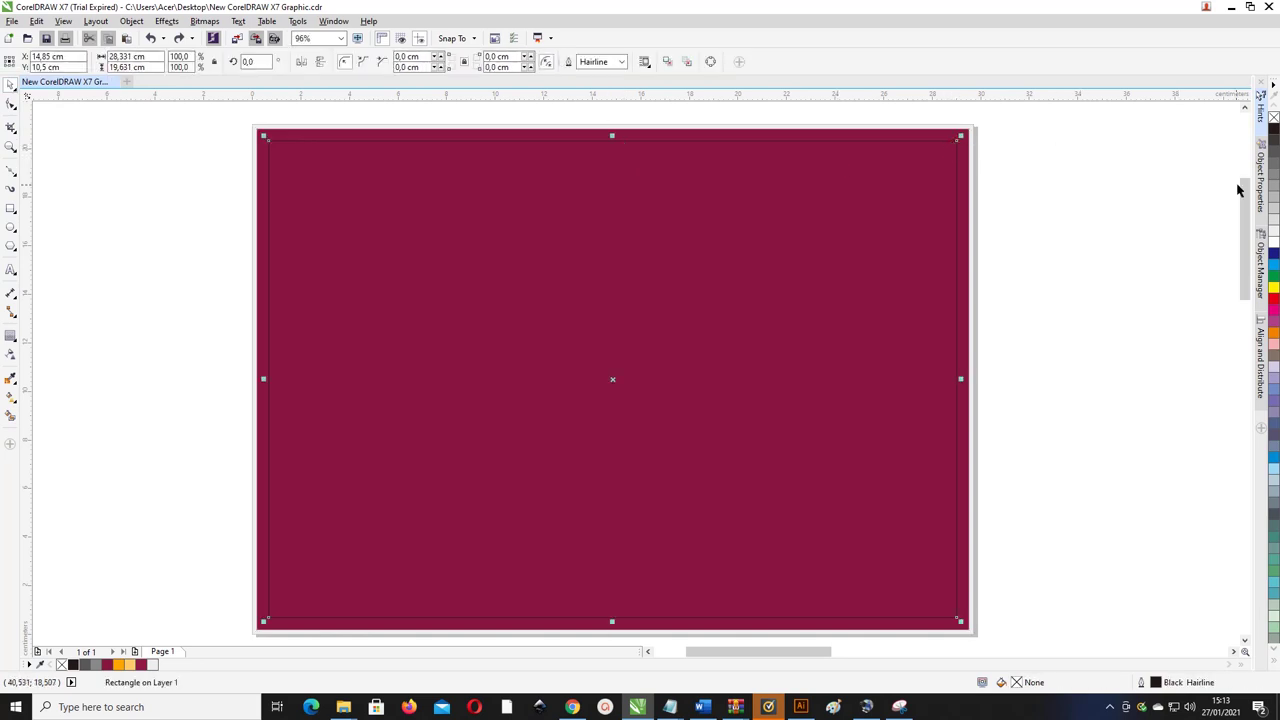
click(1260, 268)
click(330, 21)
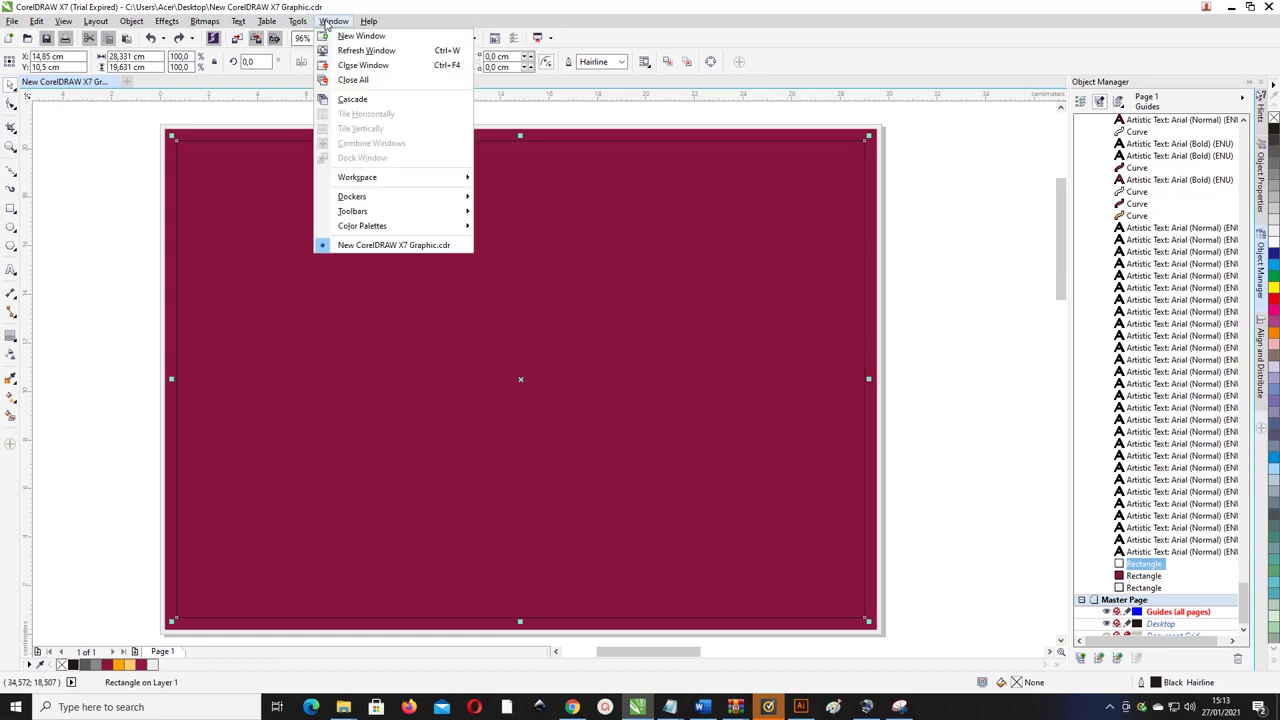
mouse_move(342, 197)
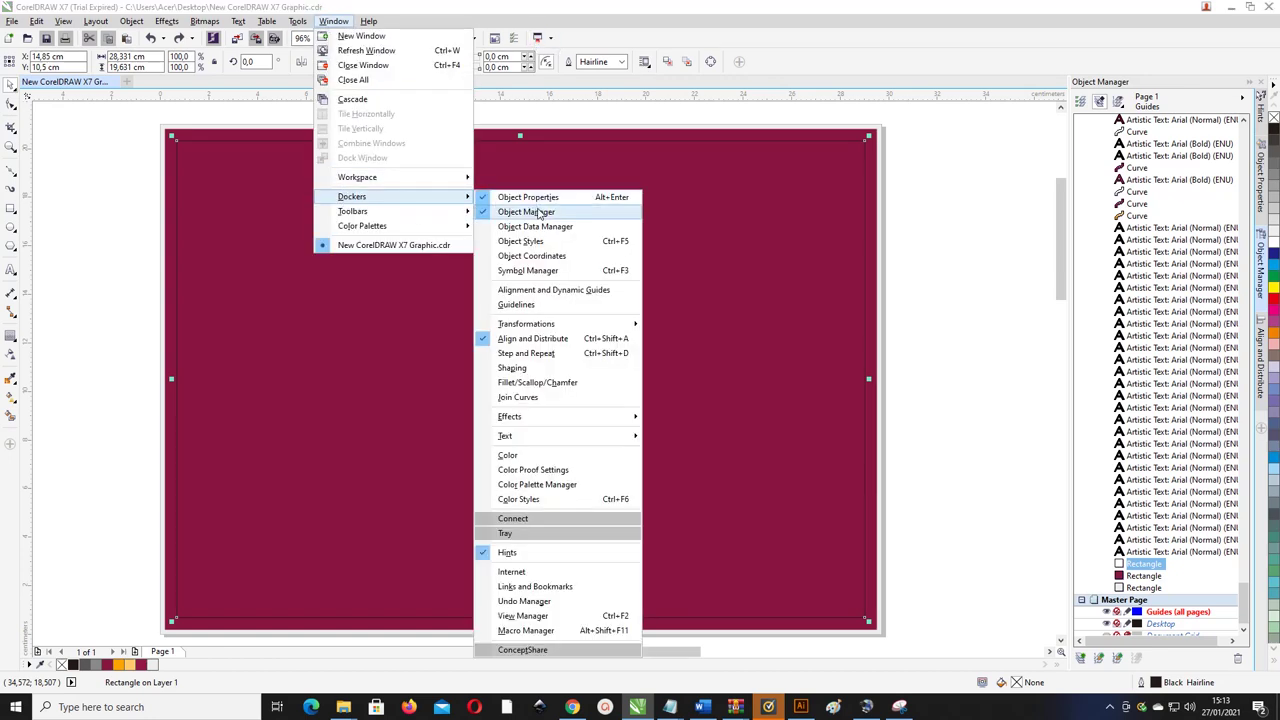
click(984, 313)
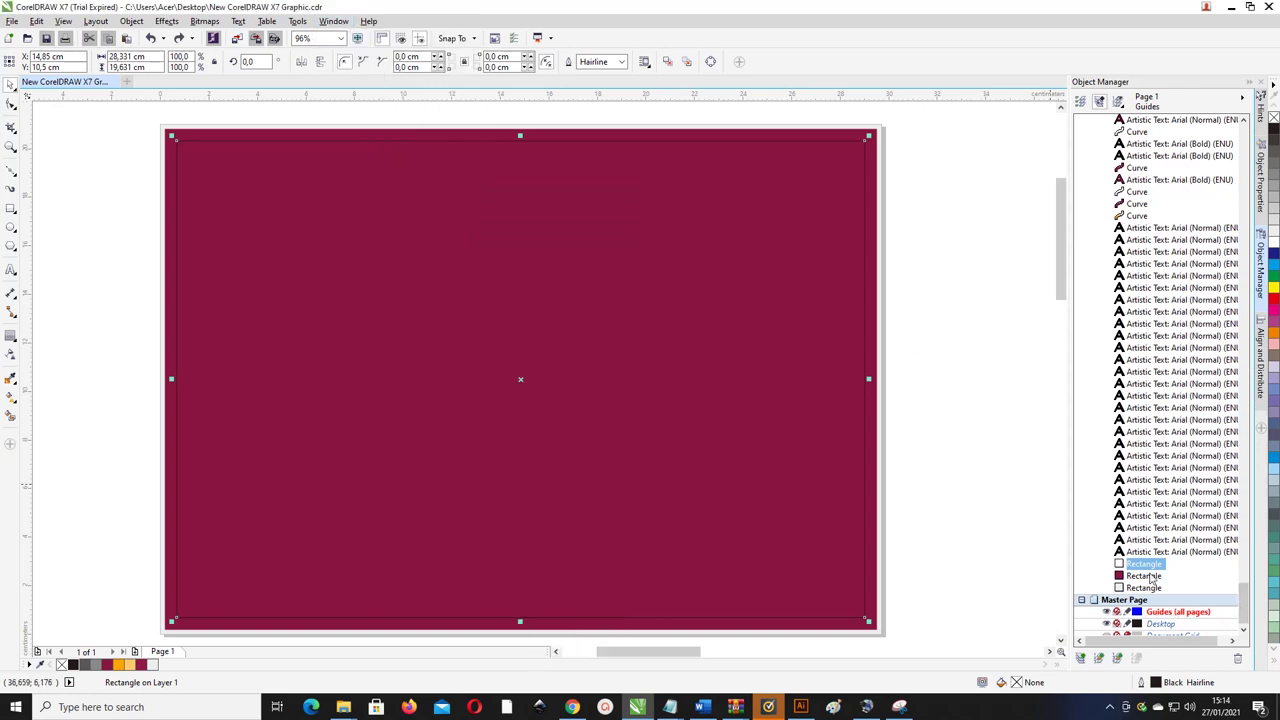
drag(1243, 599, 1243, 611)
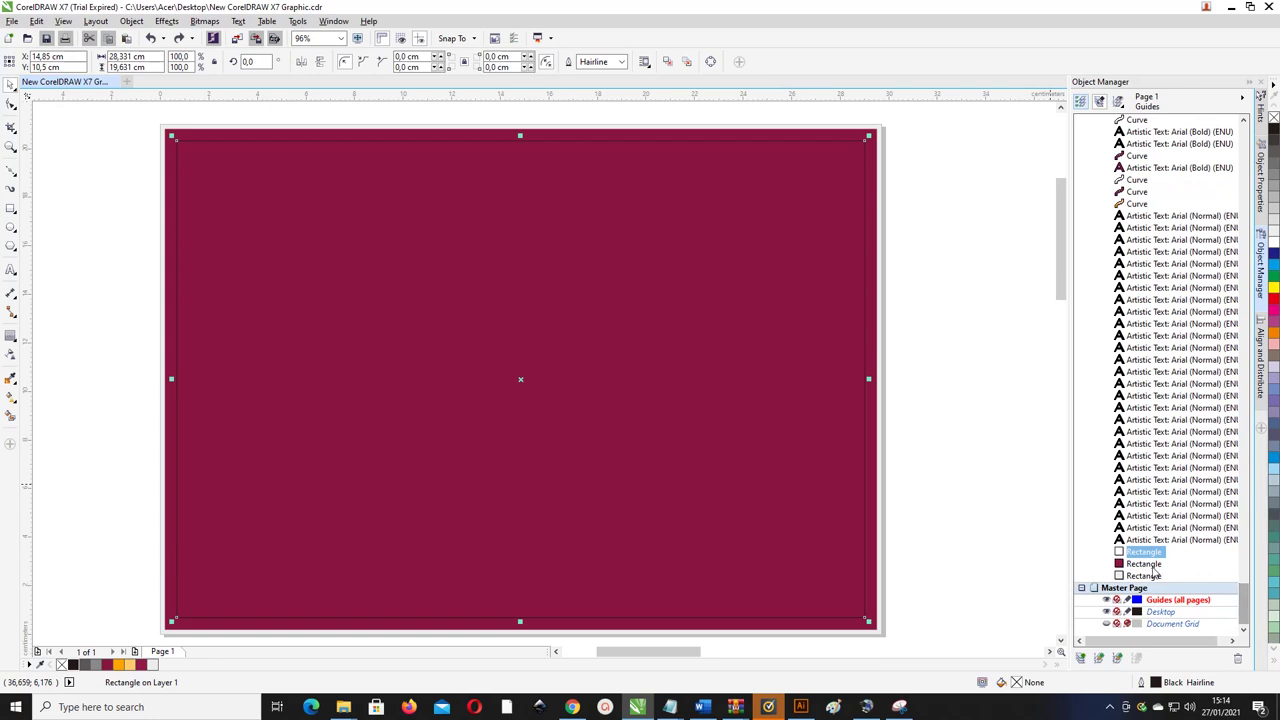
drag(1146, 553, 1160, 610)
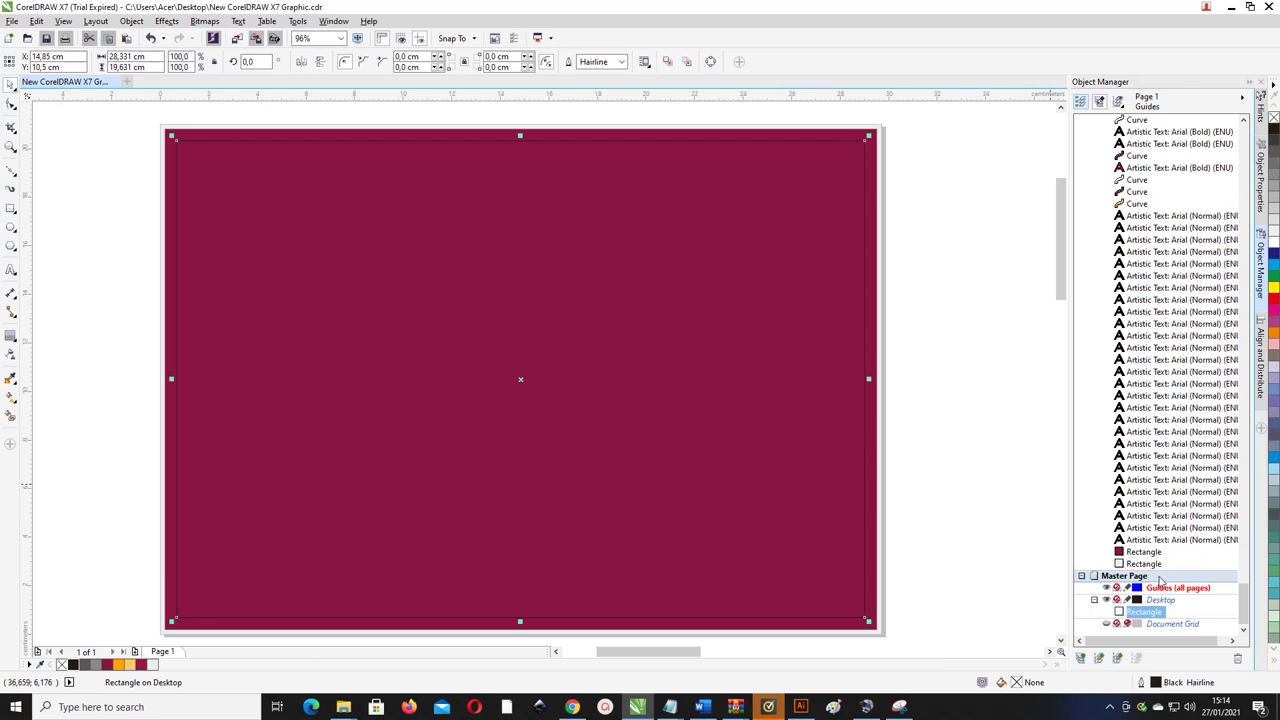
- Move the black-outlined rectangle from the Desktop layer to the master page's Guides (all pages) layer and lock that layer
drag(1150, 616, 1172, 589)
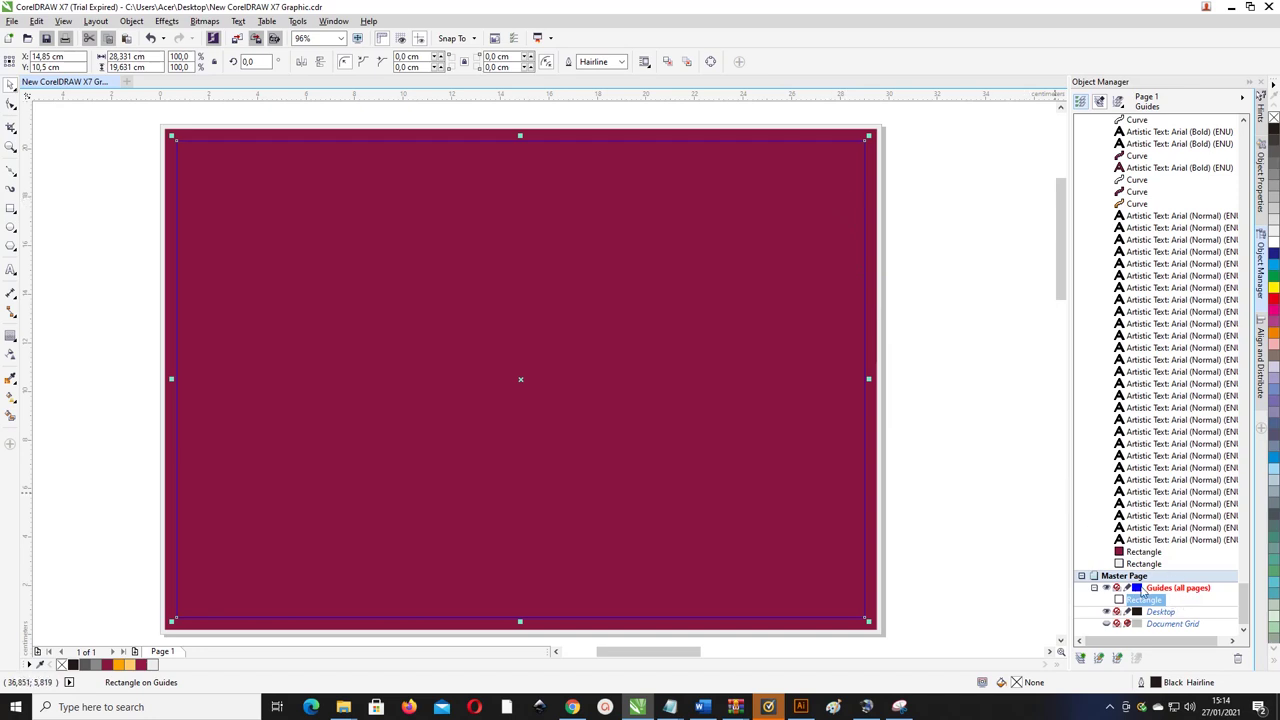
click(1127, 588)
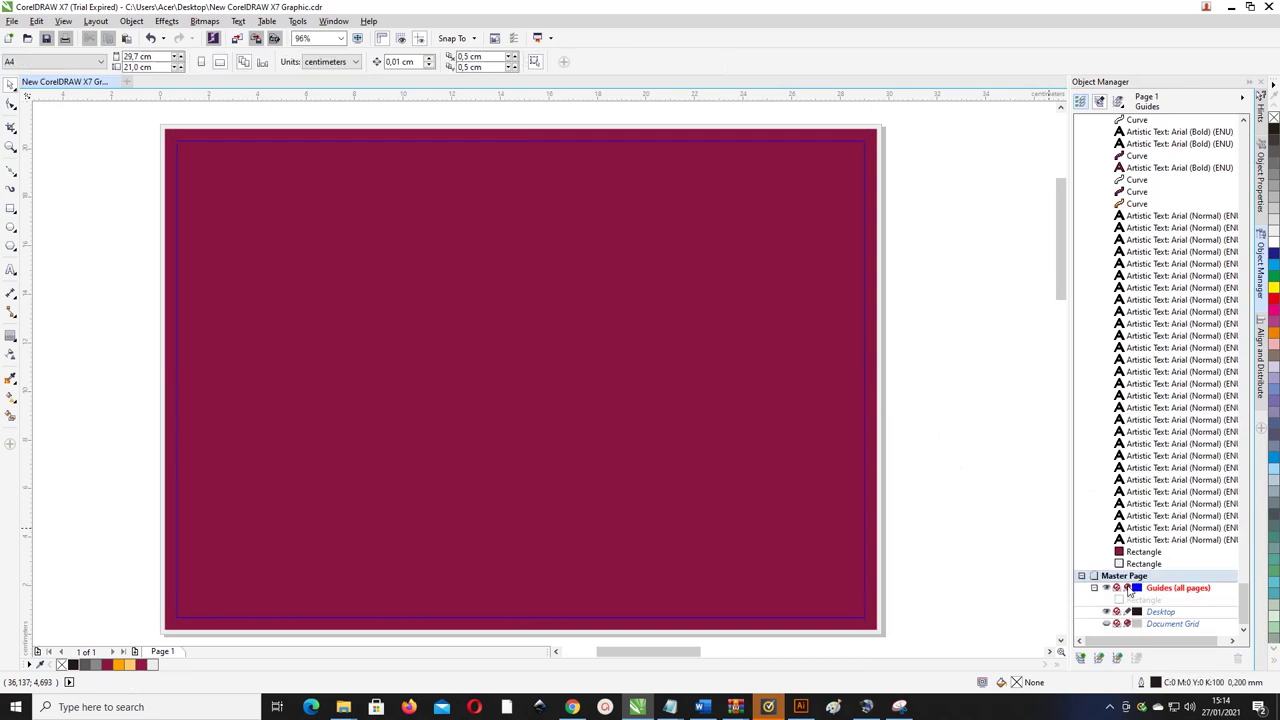
- Try moving the maroon rectangle, restore it to the page centre and deselect it
drag(848, 424, 929, 363)
key(p)
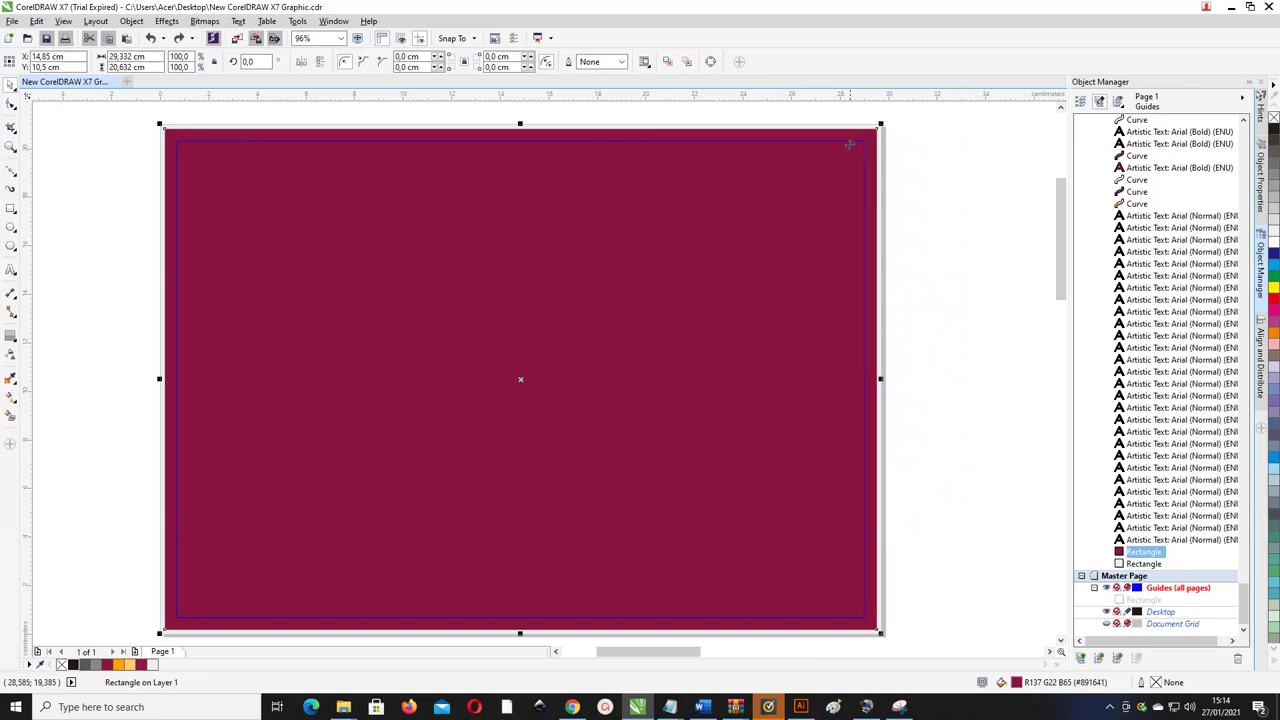
click(1022, 205)
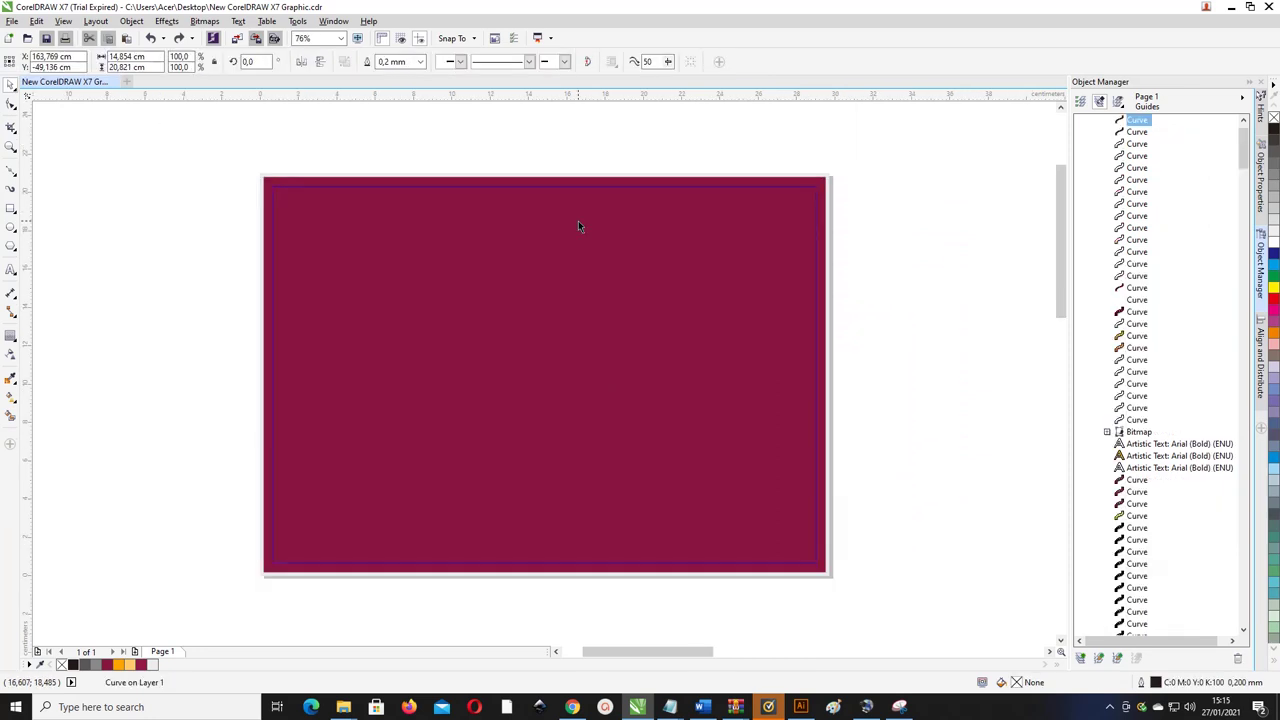
- Try to draw a Bézier line across the page while the locked Guides layer is active
click(15, 174)
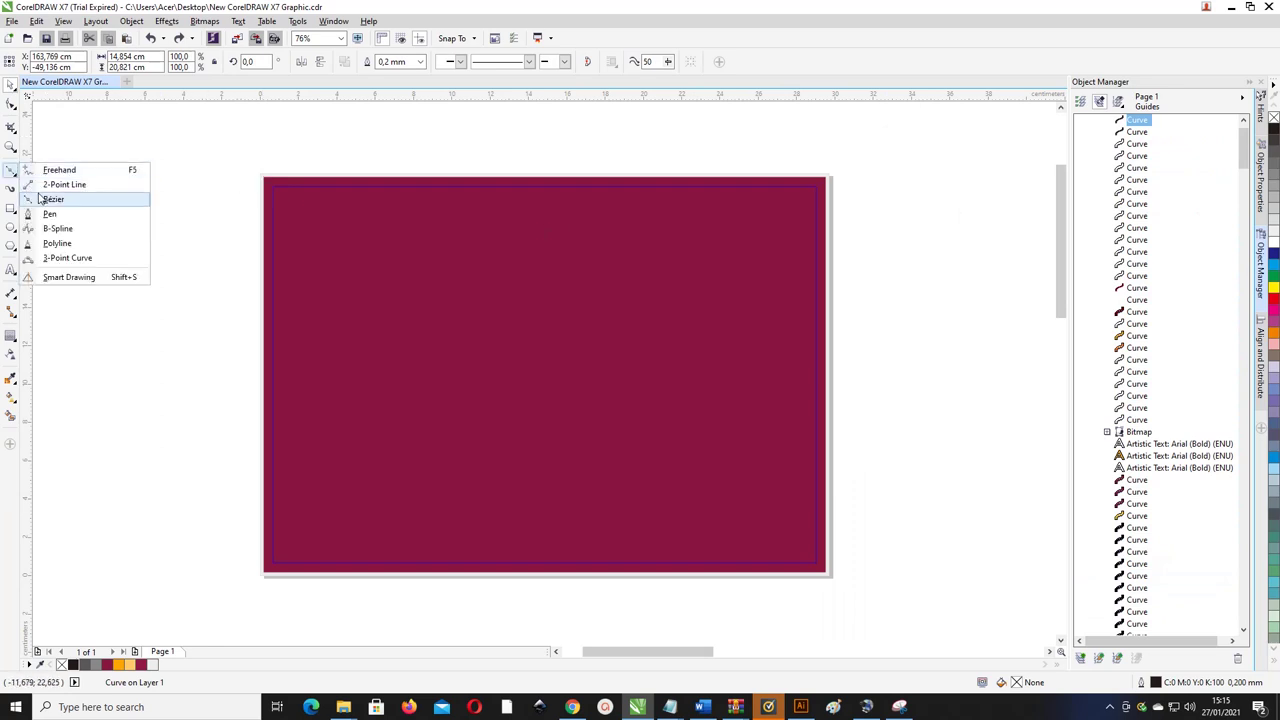
click(52, 199)
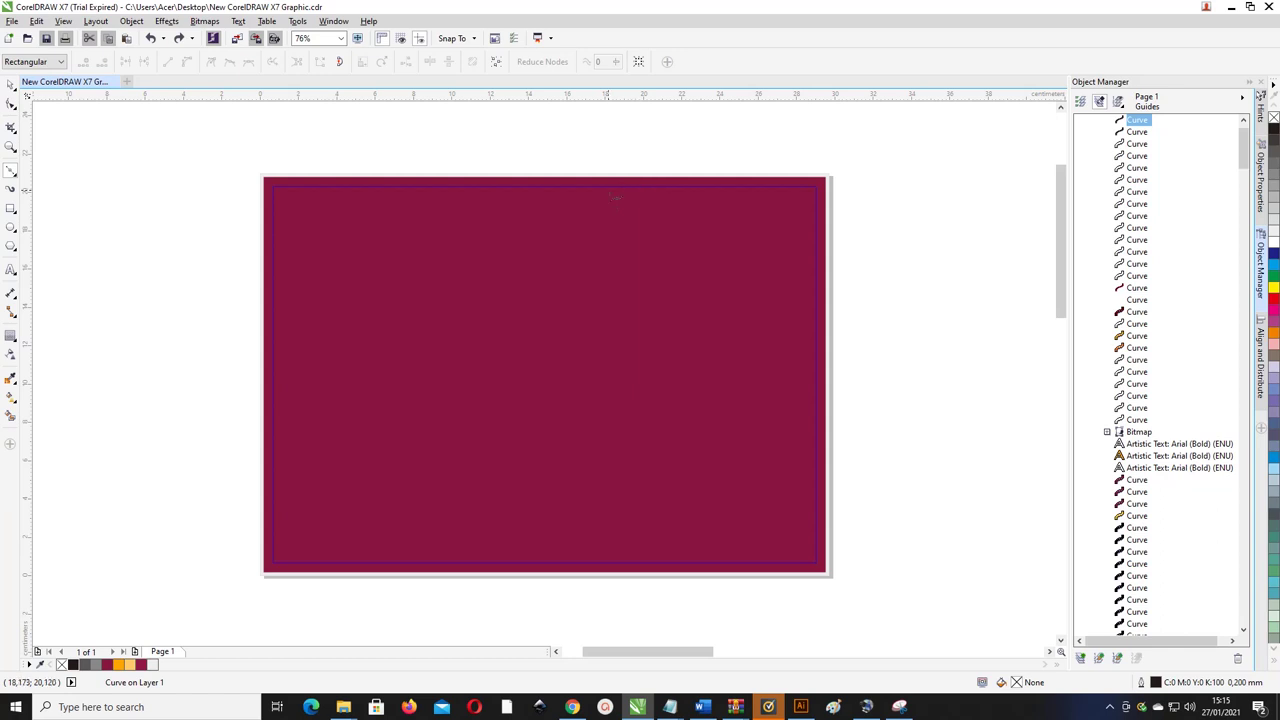
click(527, 169)
click(730, 378)
- Make Layer 1 on Page 1 the active layer for drawing
scroll(1173, 200, up, 1)
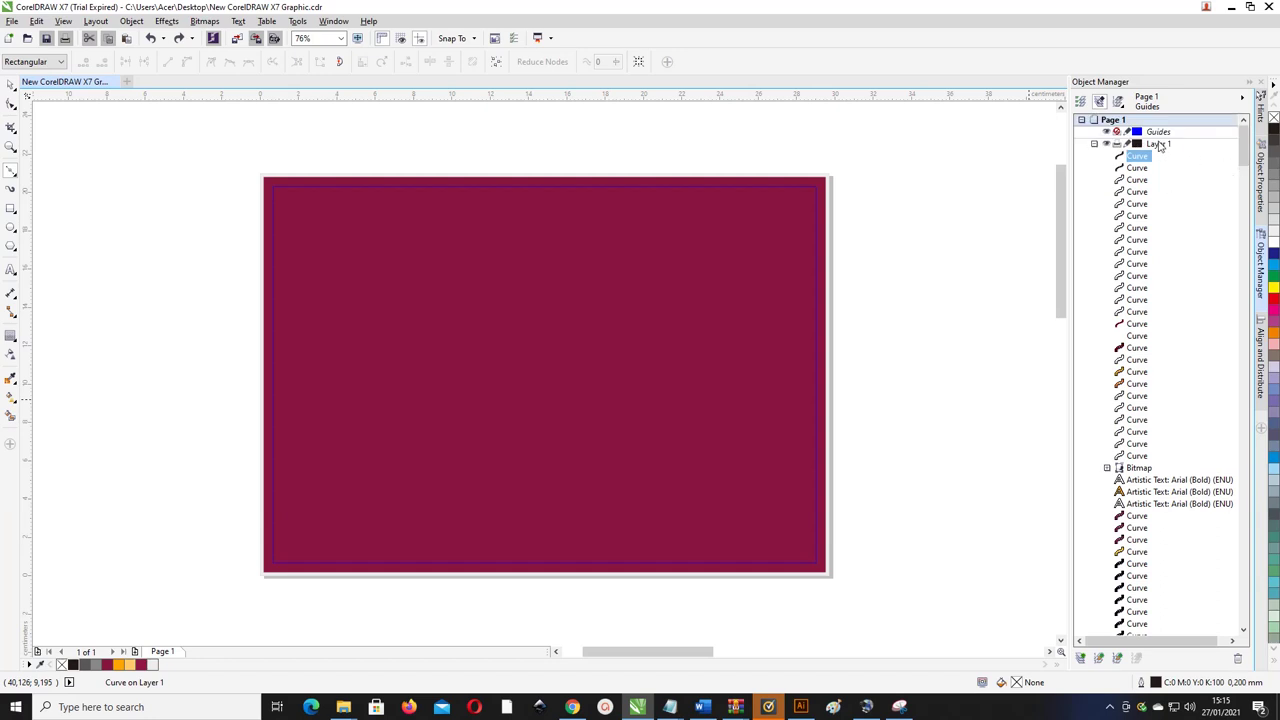
click(1158, 143)
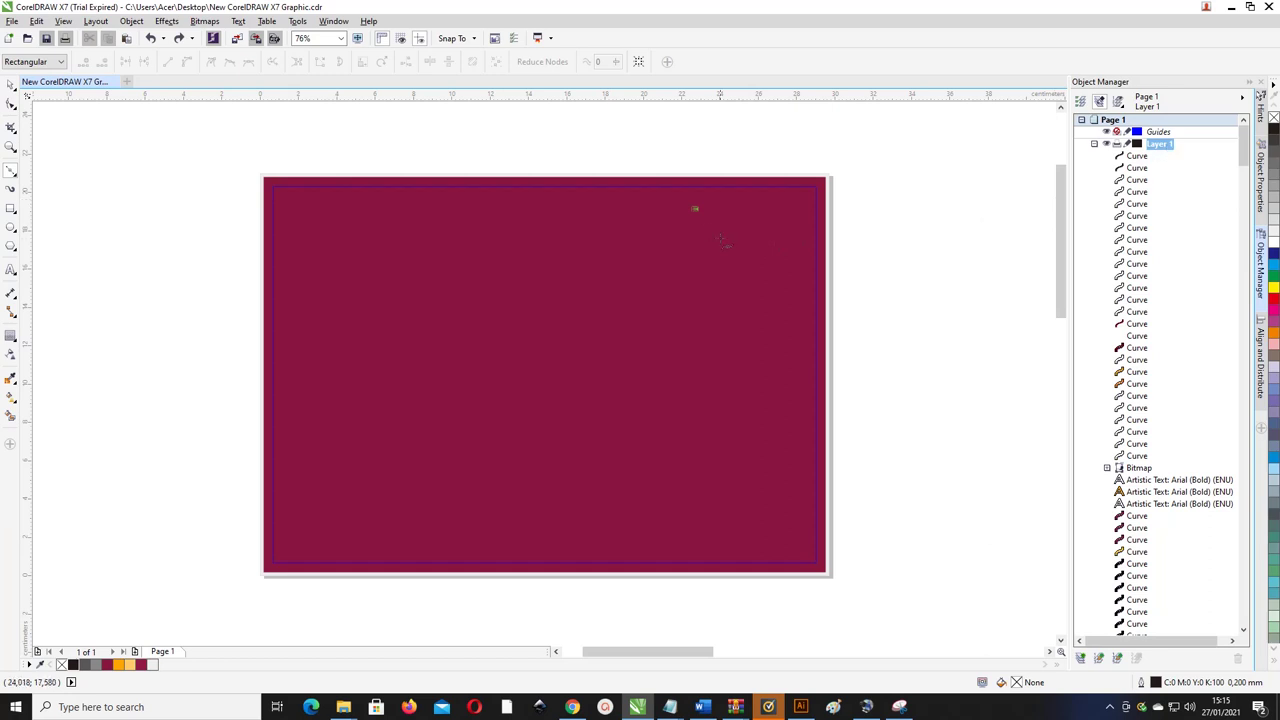
key(space)
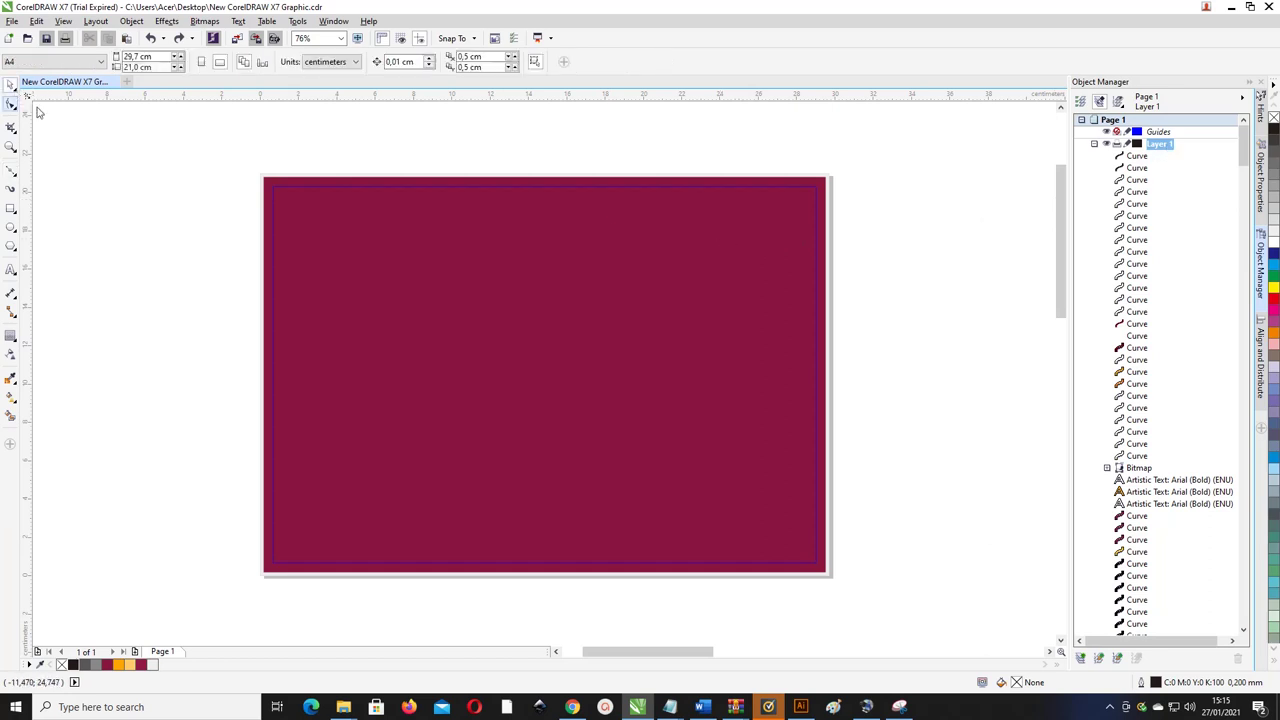
click(1157, 145)
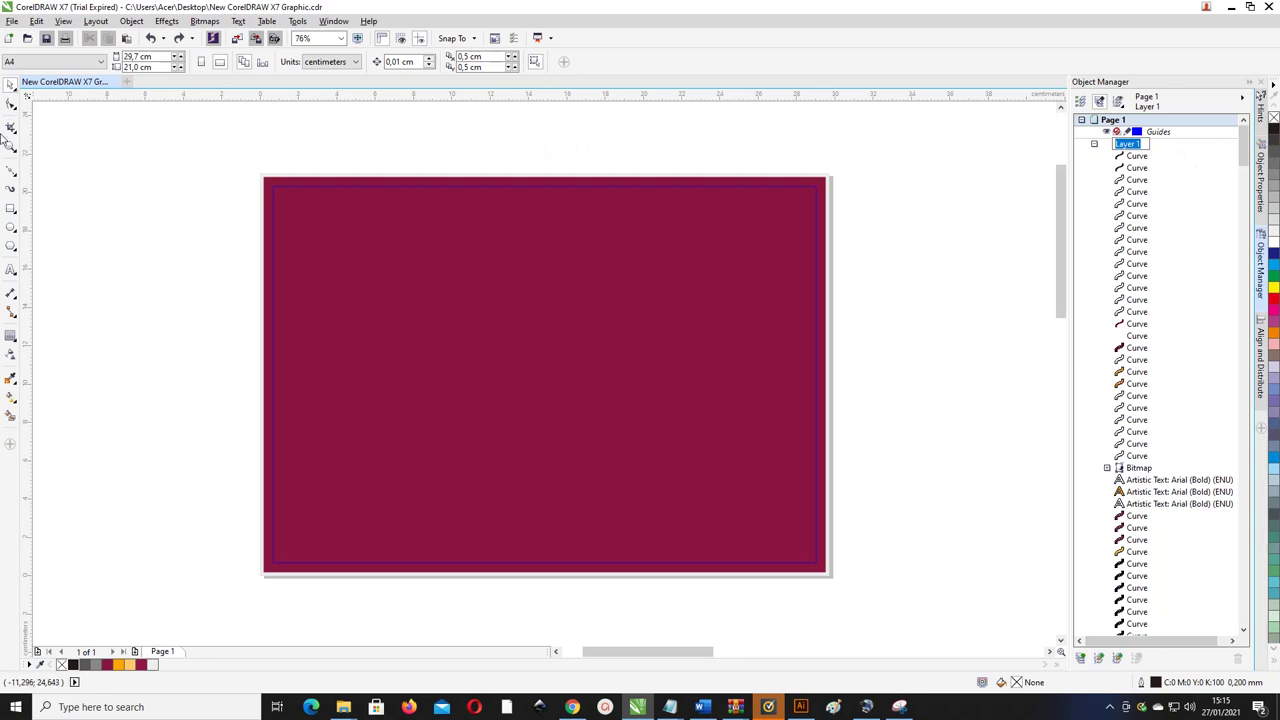
- Draw an open five-node zigzag Bézier line, about 10.6 × 22.6 cm, from above the page's top edge to below its bottom edge
click(10, 172)
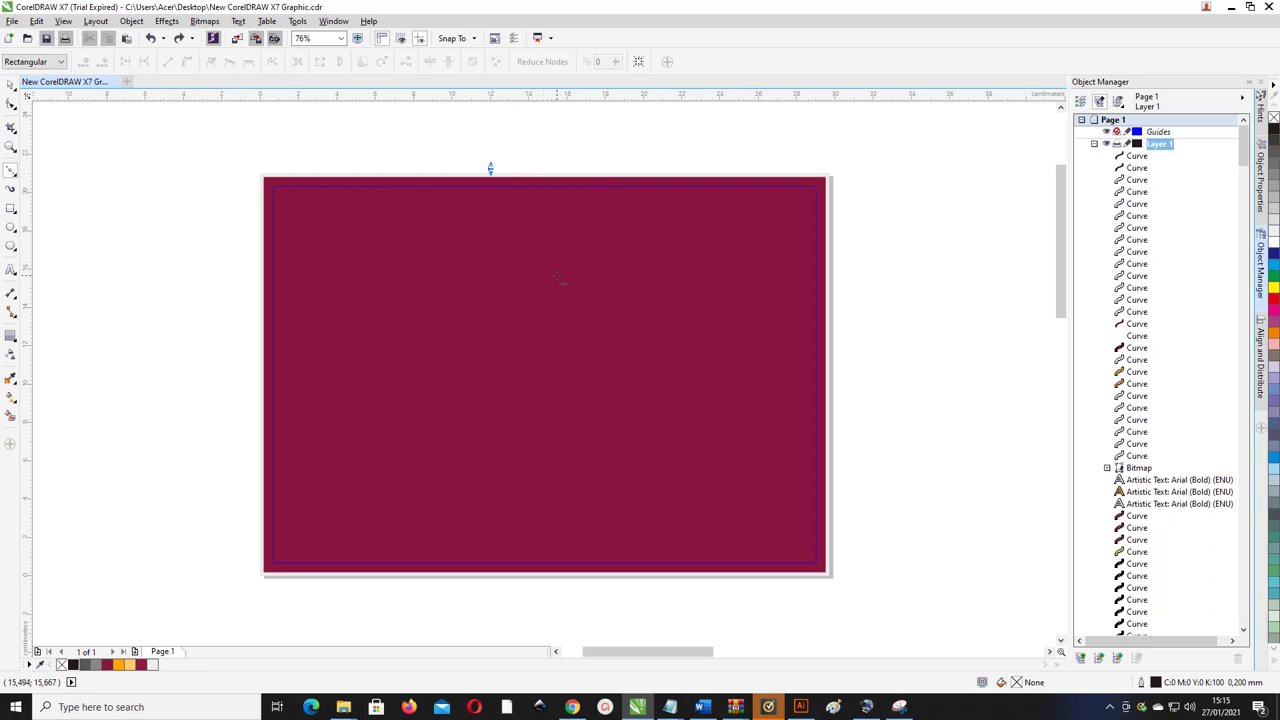
click(556, 275)
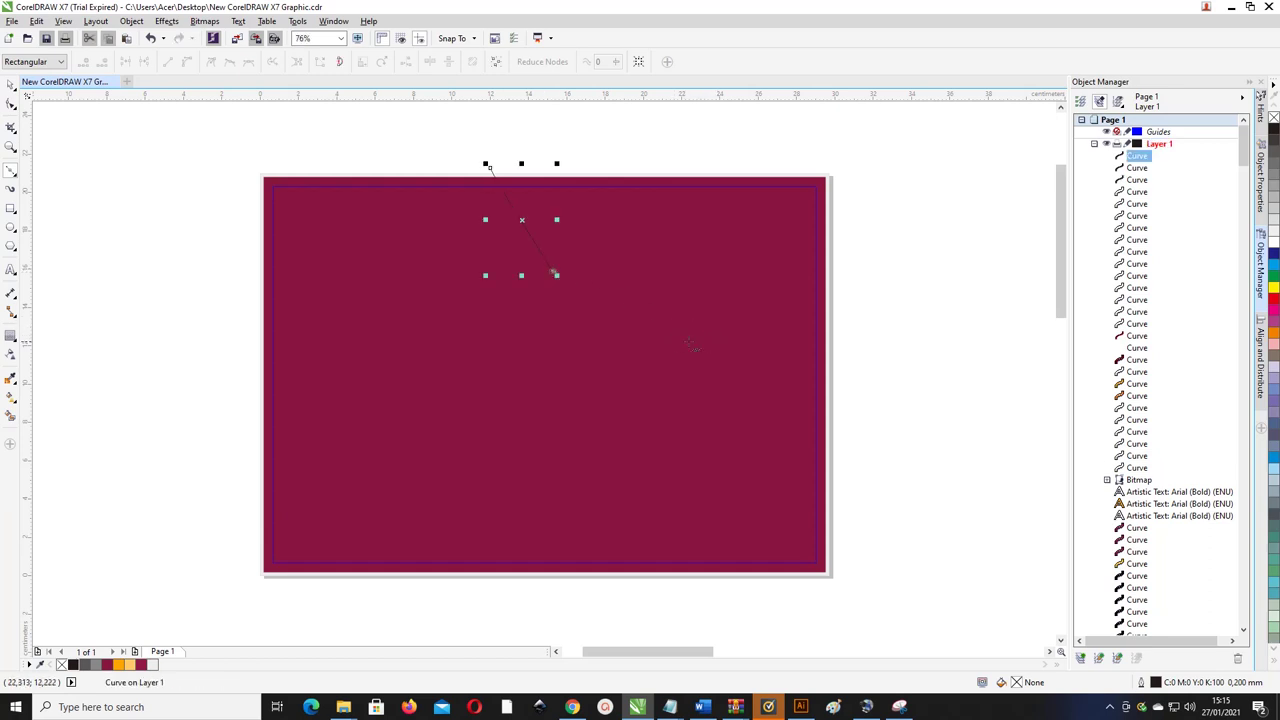
drag(556, 275, 600, 475)
click(528, 601)
click(436, 165)
key(ctrl+z)
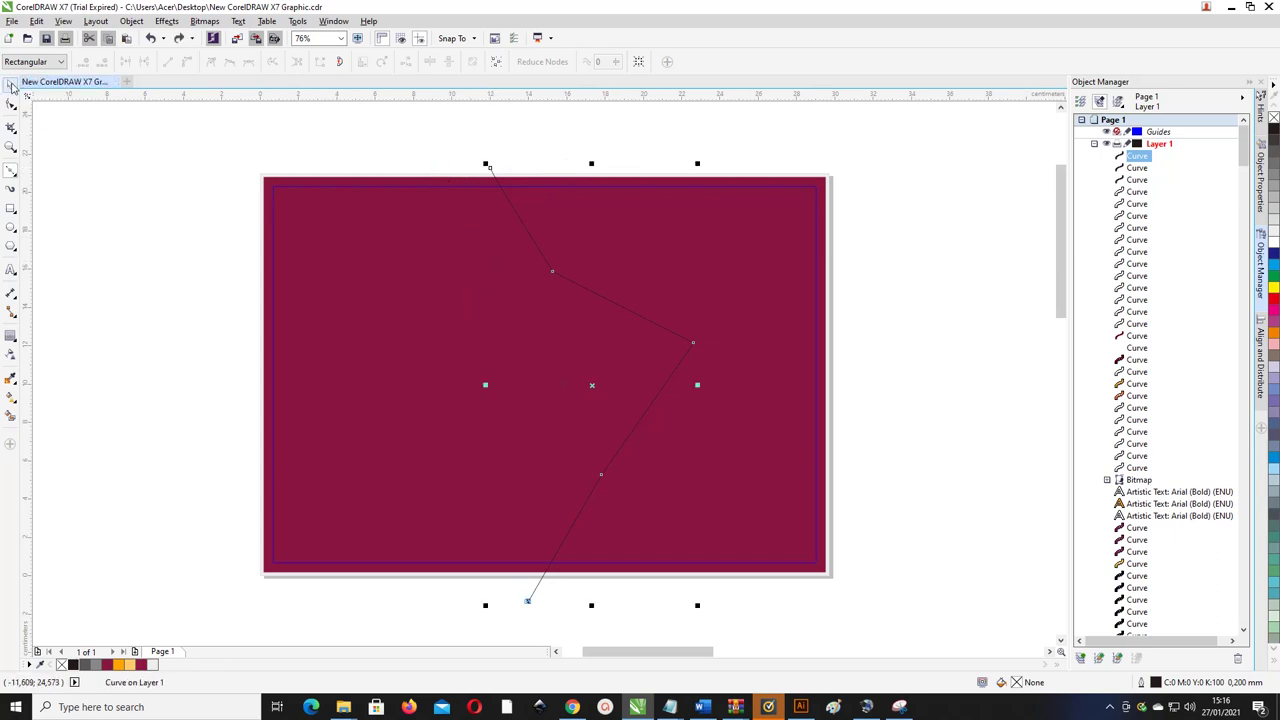
click(10, 85)
click(155, 160)
- Lock the master page's Guides (all pages) layer again so the margin rectangle cannot be selected
click(578, 289)
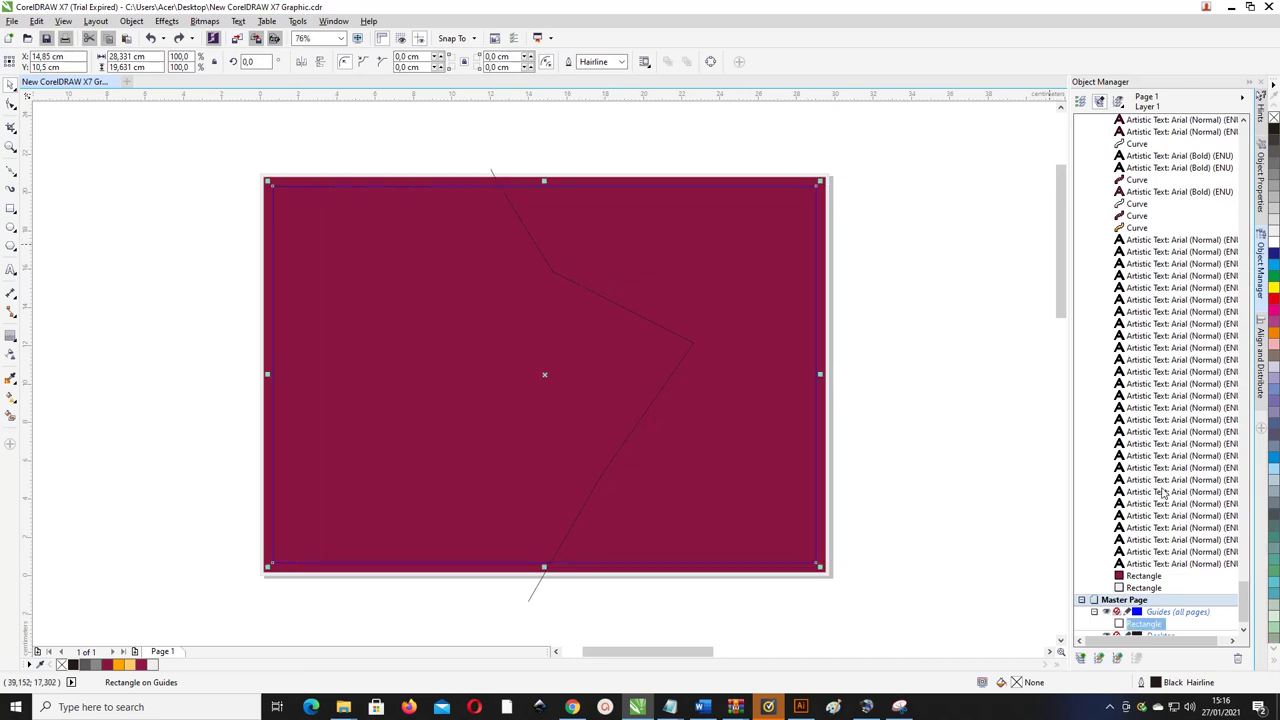
drag(1243, 600, 1243, 608)
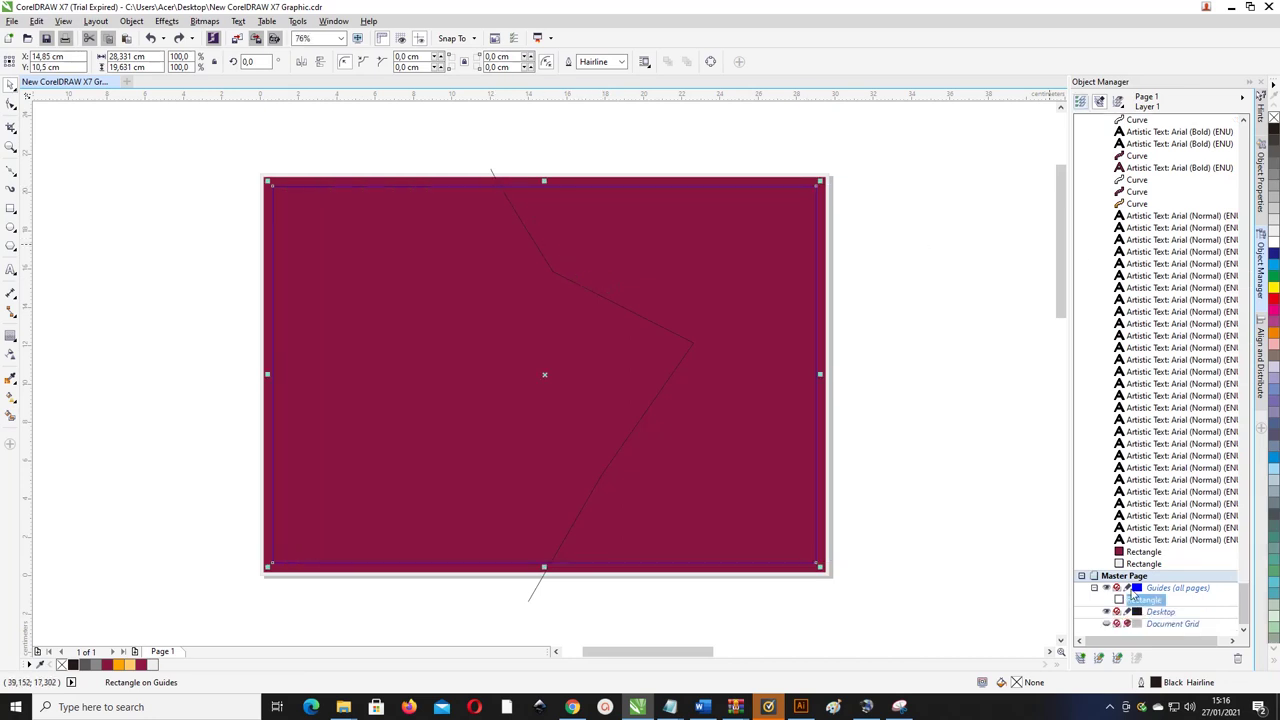
click(1128, 588)
- Move the zigzag line left on the page to about X 10.8 cm
click(563, 205)
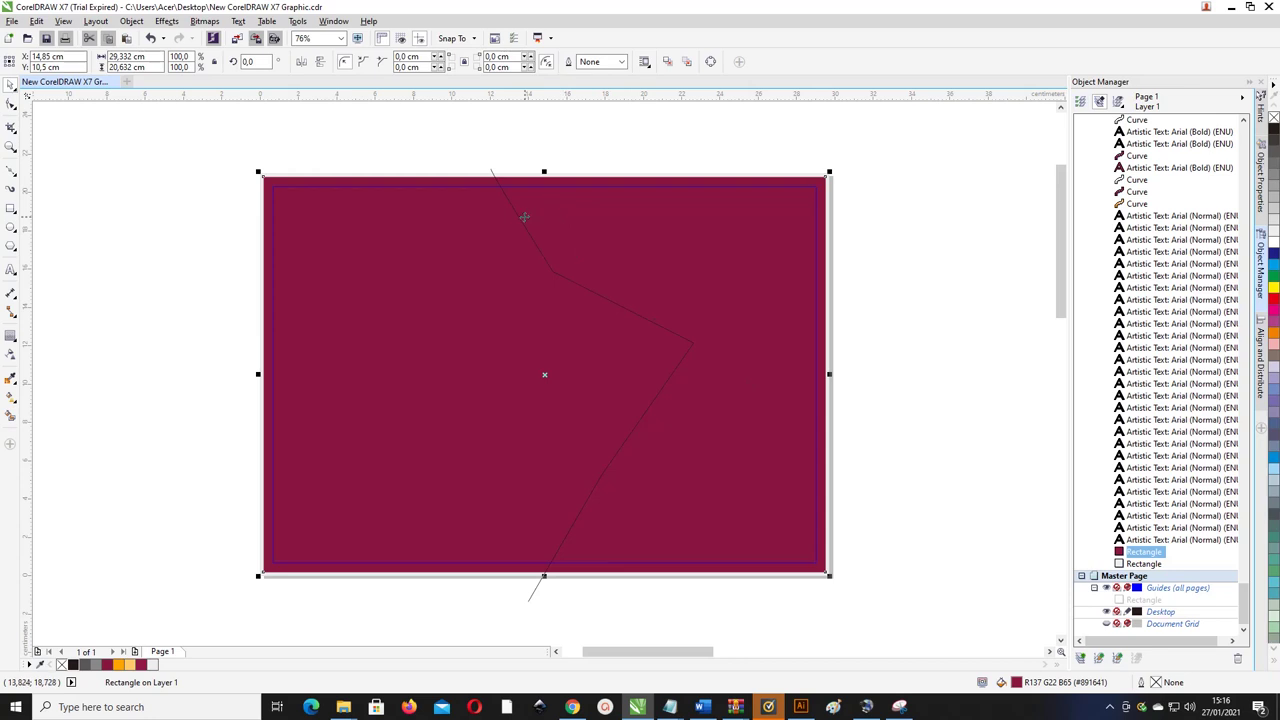
click(524, 216)
drag(522, 214, 386, 212)
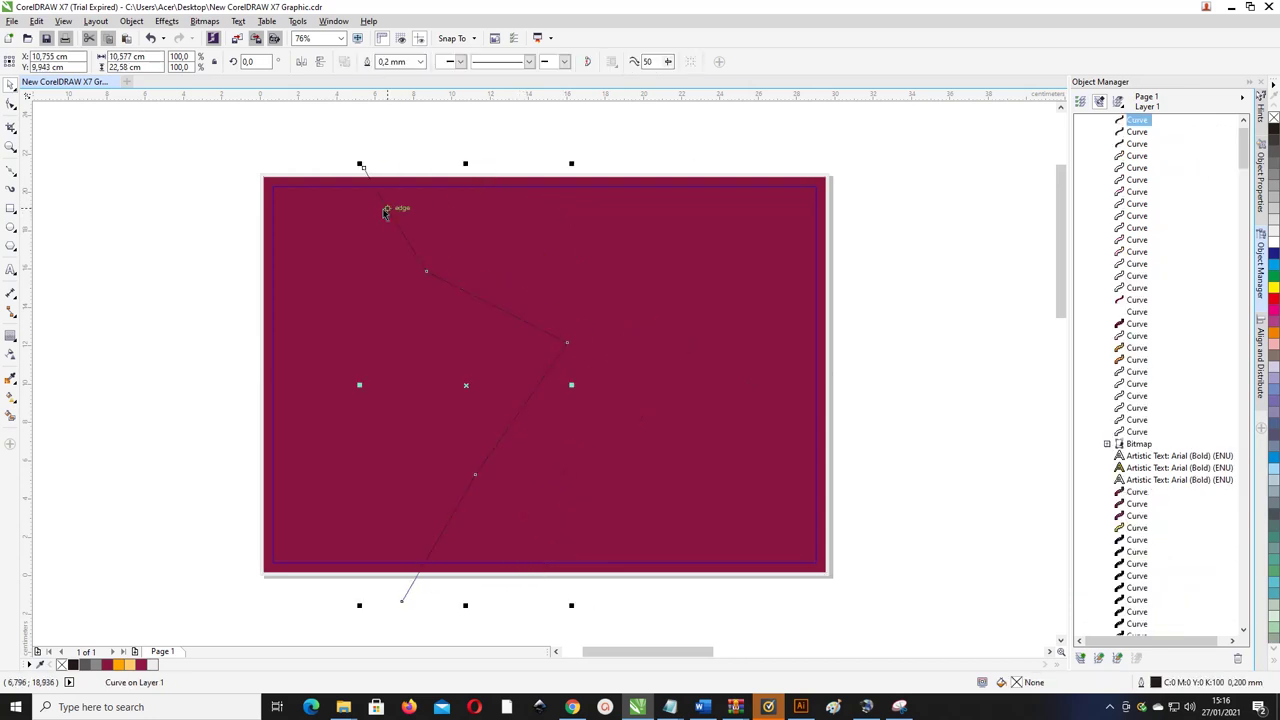
- Draw a wavy Bézier curve with curved segments to the right of the zigzag line, ending near the page's bottom edge
click(11, 171)
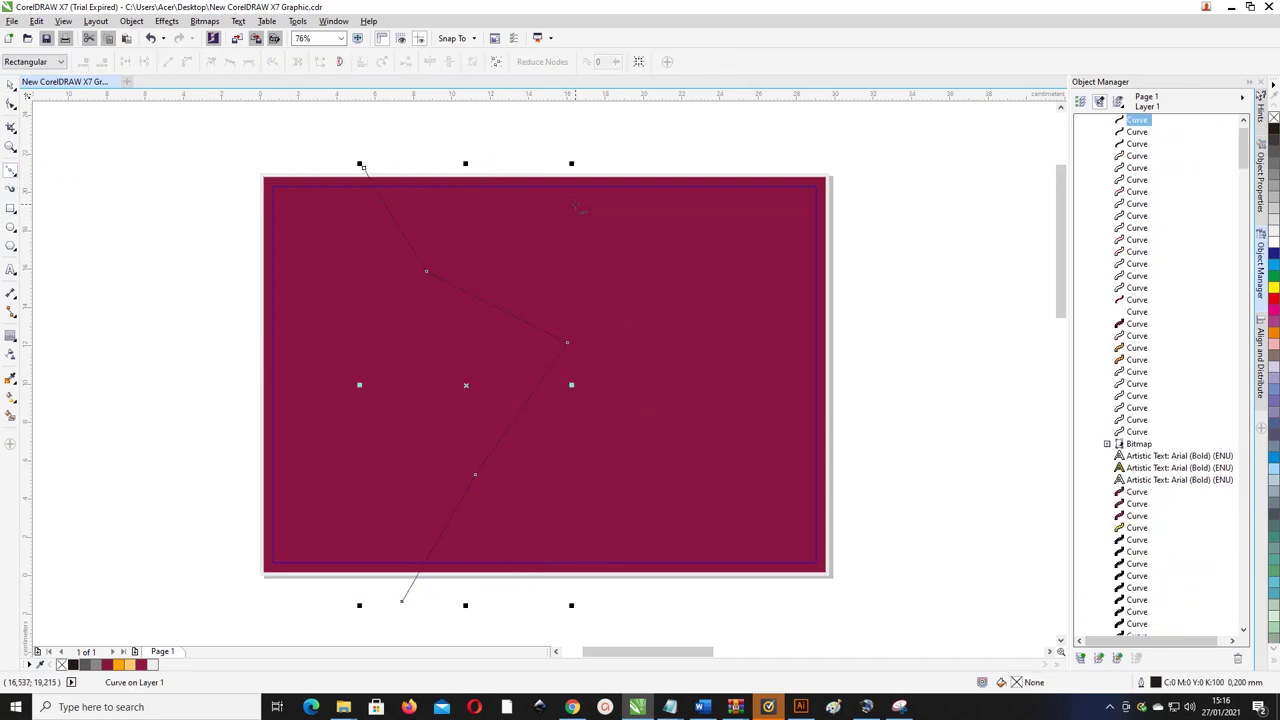
click(533, 151)
drag(583, 262, 670, 296)
key(space)
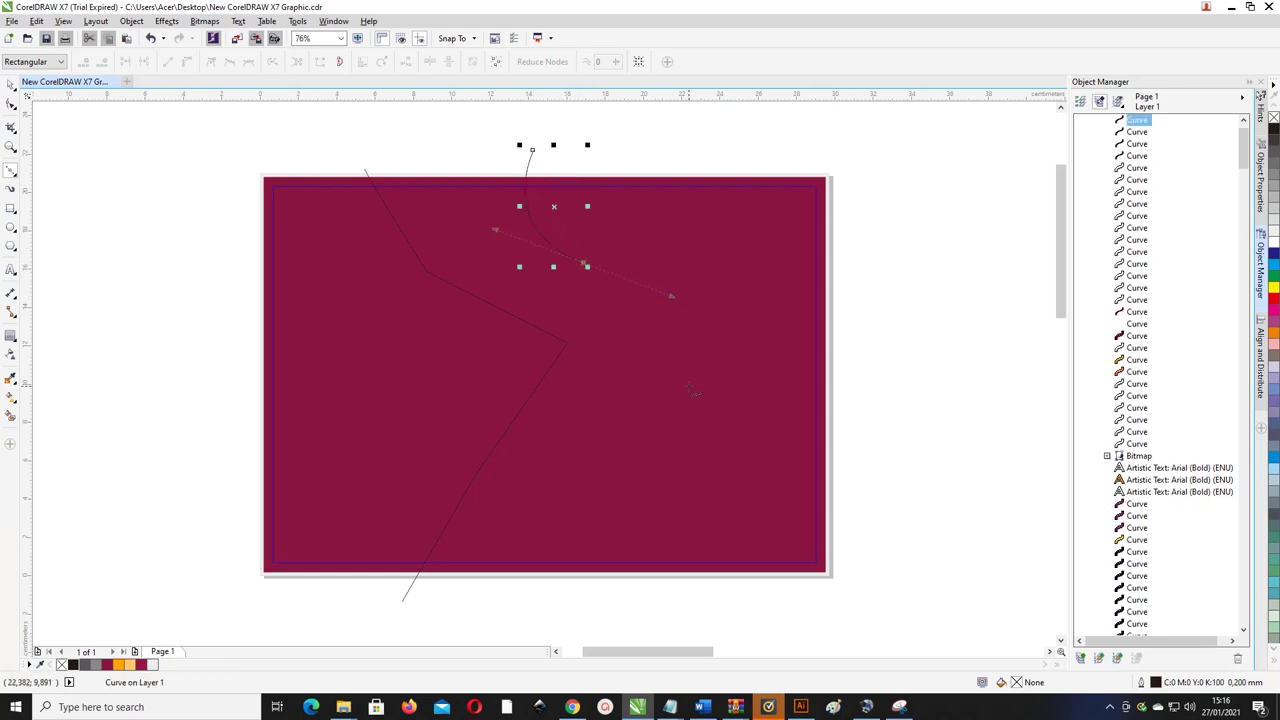
key(space)
drag(664, 399, 612, 462)
key(space)
key(space)
drag(579, 562, 603, 629)
key(space)
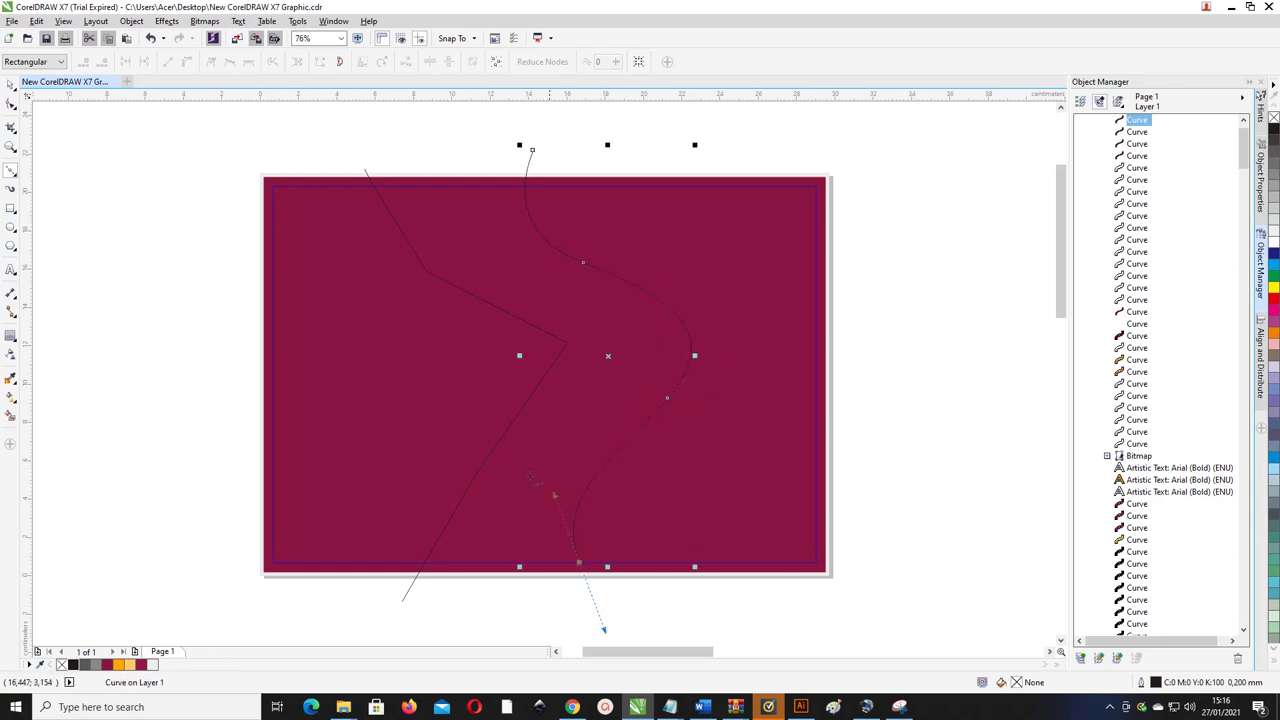
- Delete the wavy Bézier curve and keep the zigzag line
click(10, 85)
click(249, 169)
key(Delete)
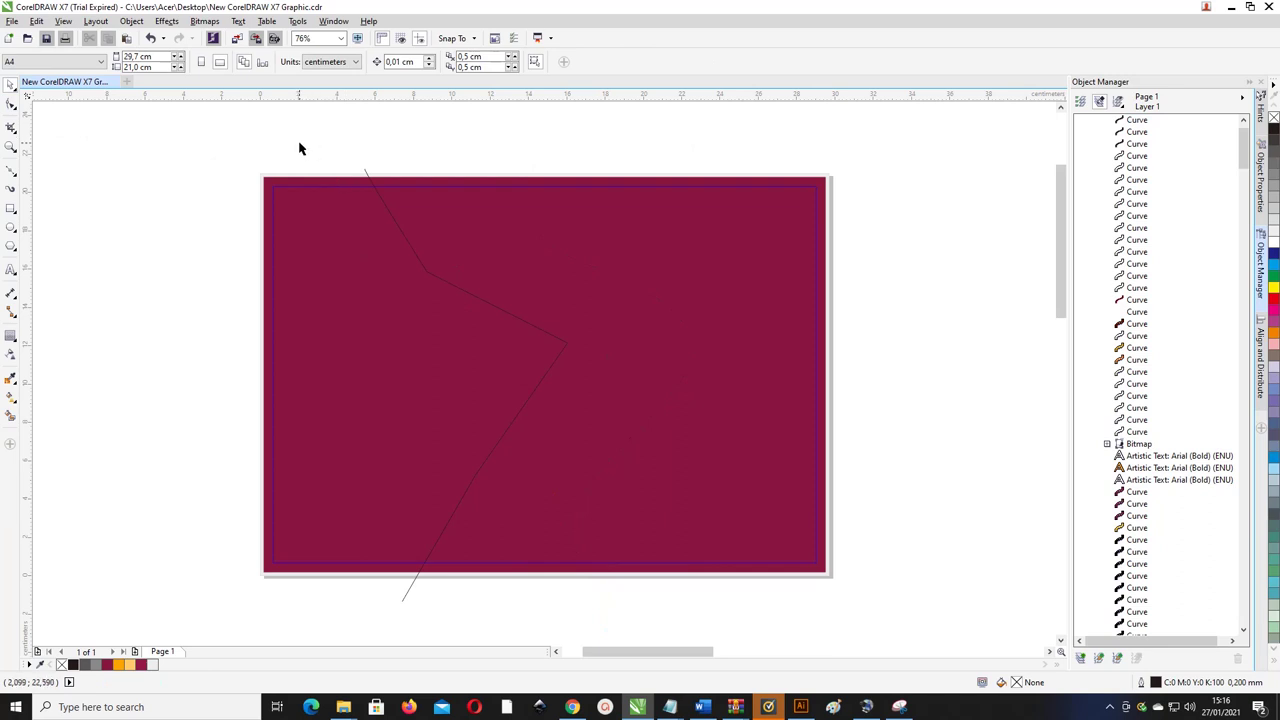
- Select the zigzag line's nodes with the Shape tool and convert its straight segments to curves
drag(289, 141, 669, 606)
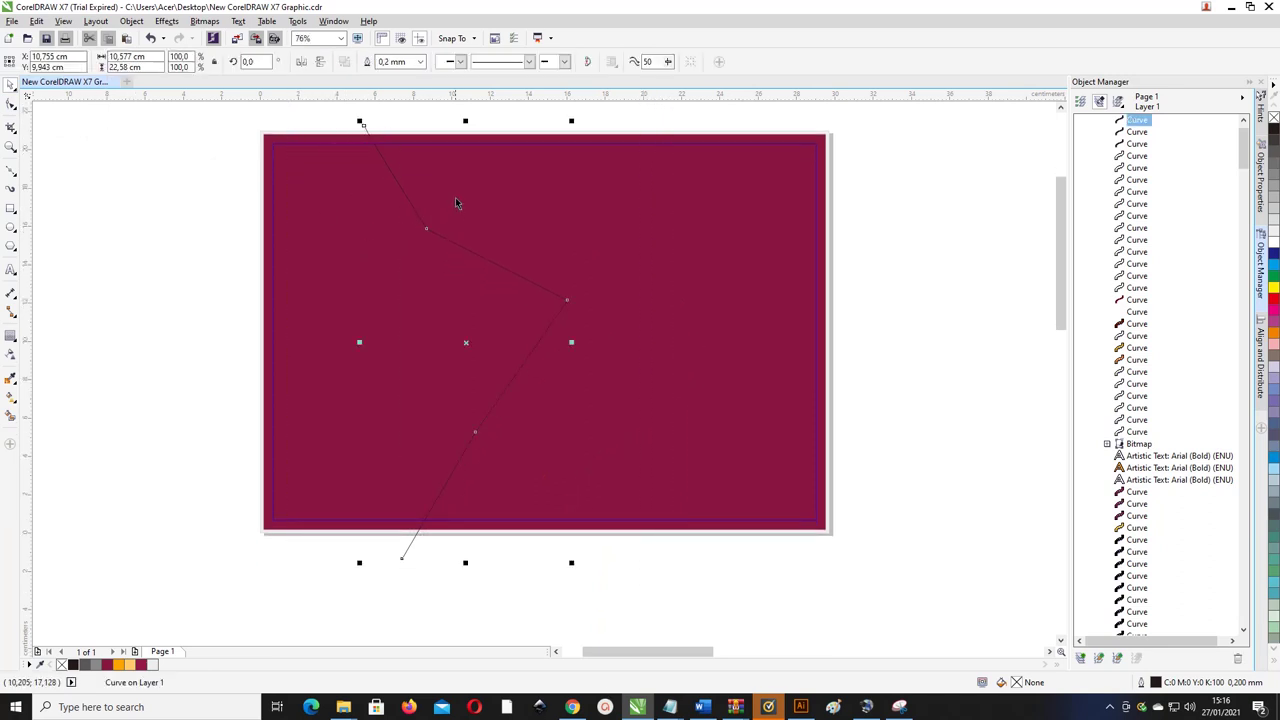
click(10, 105)
click(876, 367)
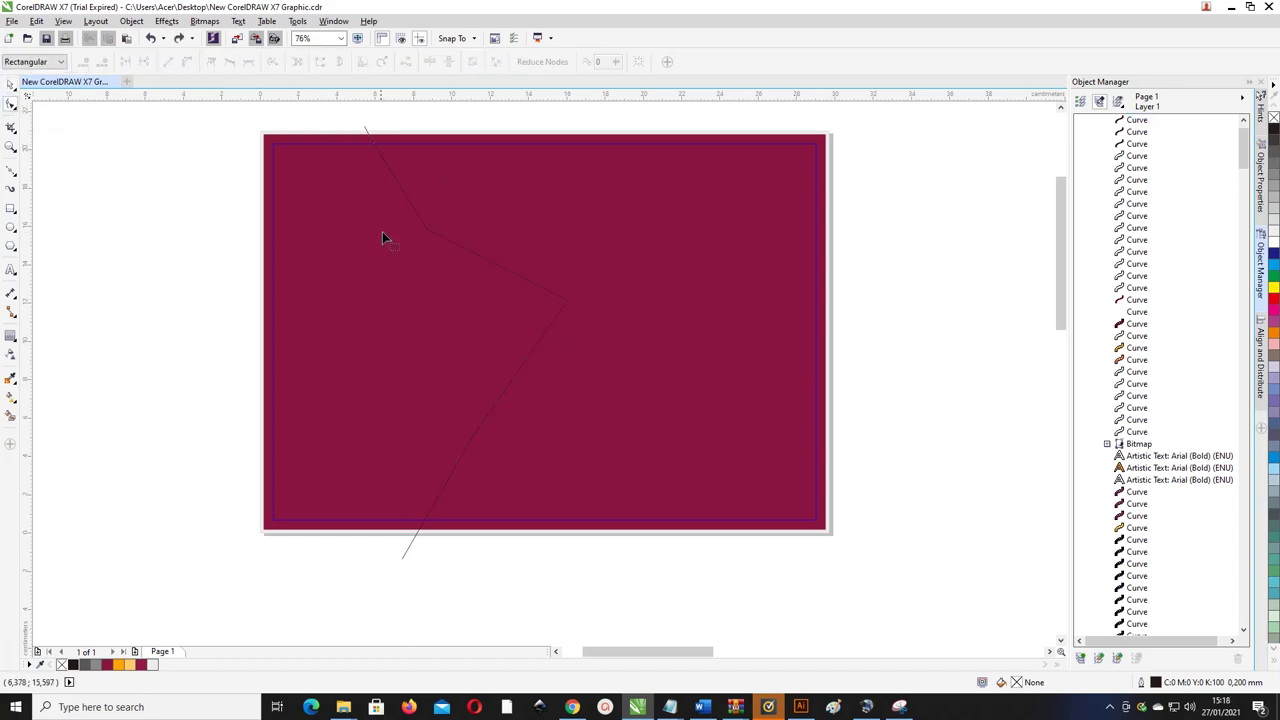
click(386, 168)
drag(457, 207, 368, 267)
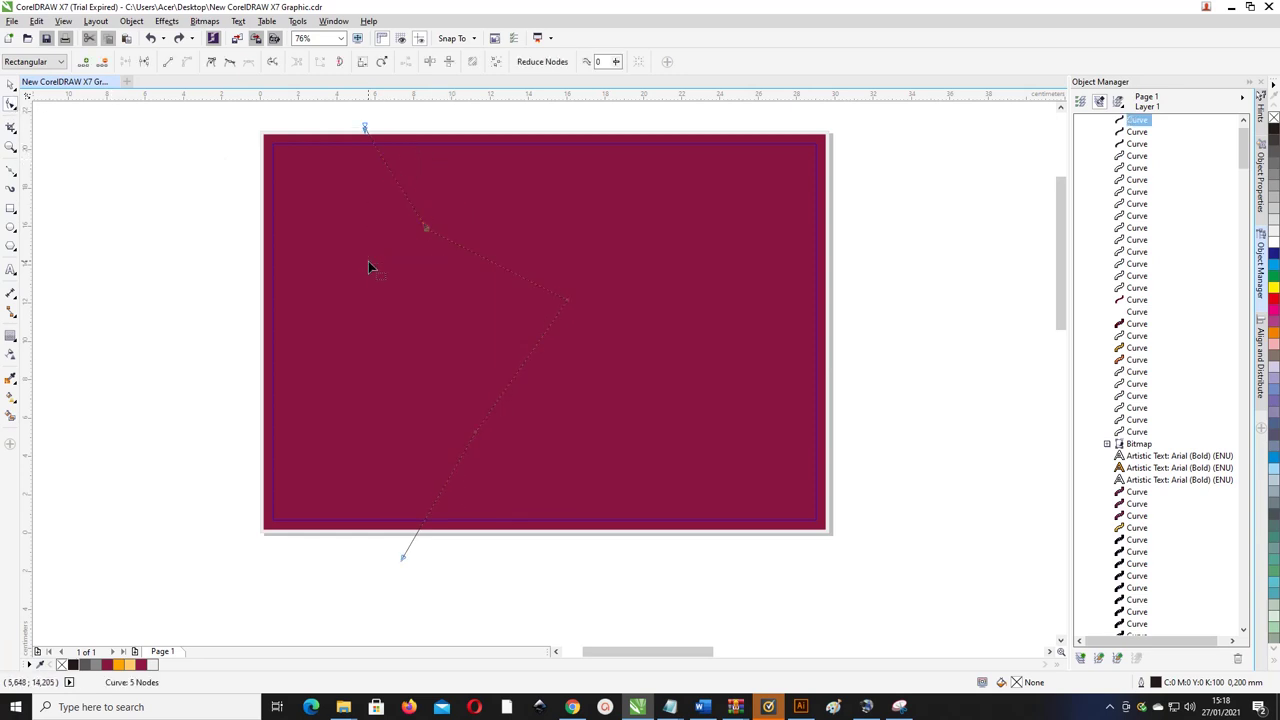
drag(640, 338, 280, 205)
mouse_move(666, 478)
mouse_down()
mouse_move(386, 251)
mouse_move(361, 205)
mouse_up()
click(187, 62)
- Lengthen the handles of the curve's upper inner node to round the bend around it
click(467, 186)
double_click(427, 229)
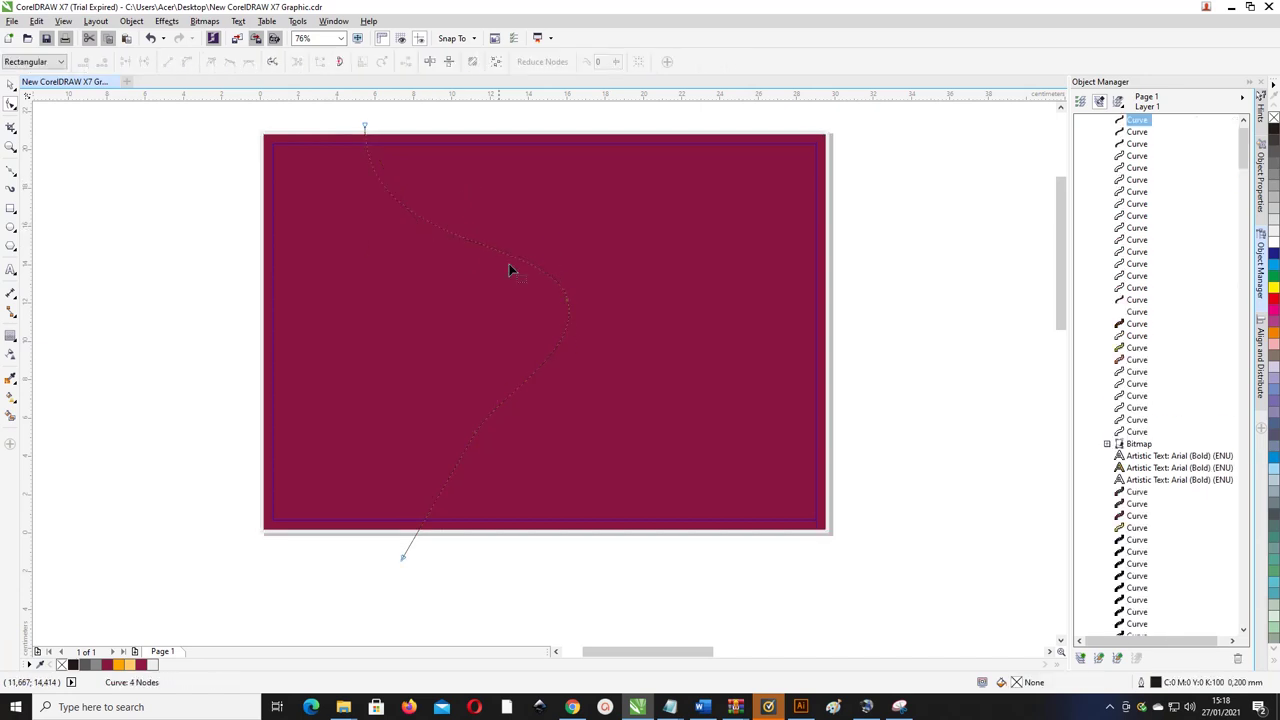
key(ctrl+z)
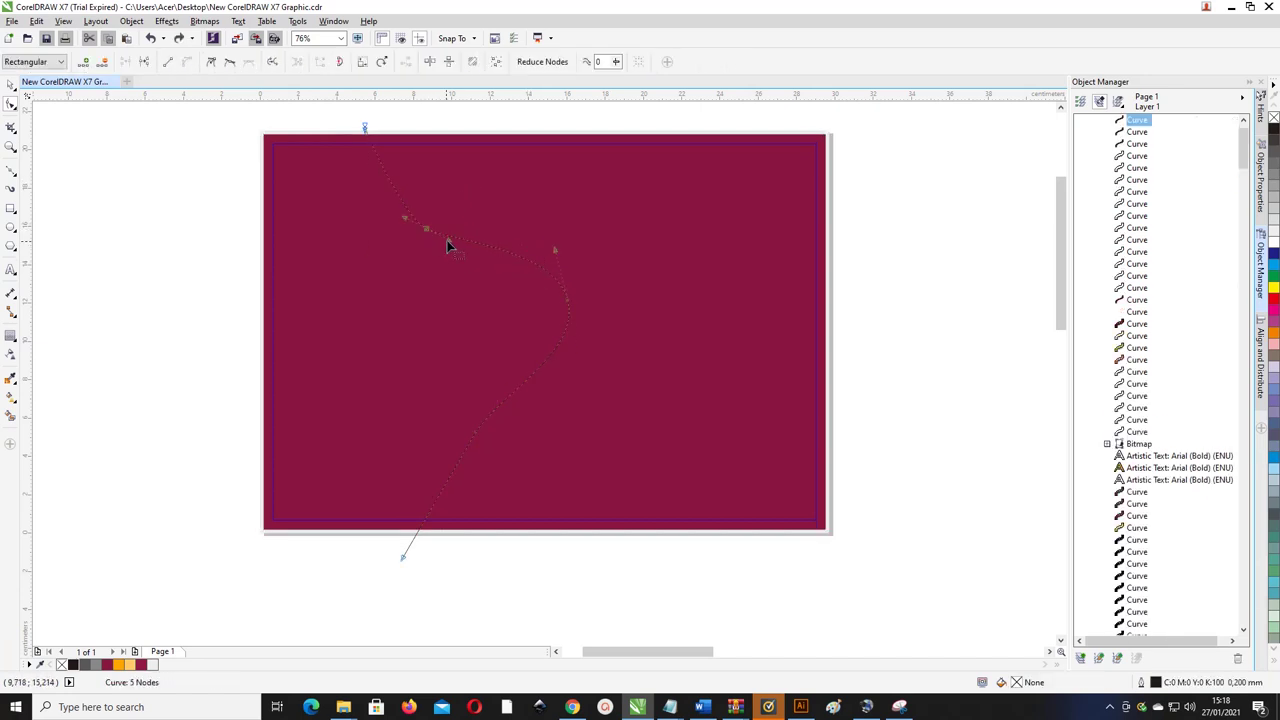
drag(447, 240, 503, 264)
- Convert the curve's bottom segment to a curve and make the lower inner node symmetrical
drag(404, 557, 378, 551)
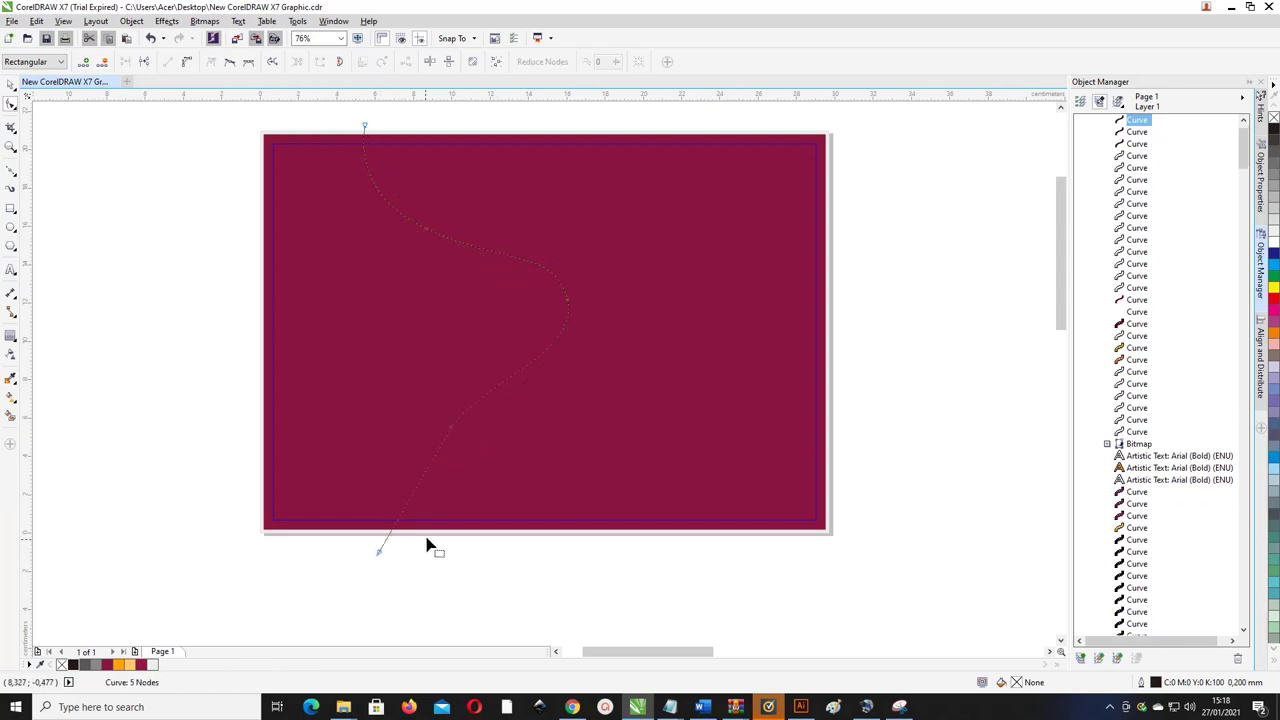
key(ctrl+z)
click(427, 515)
click(185, 64)
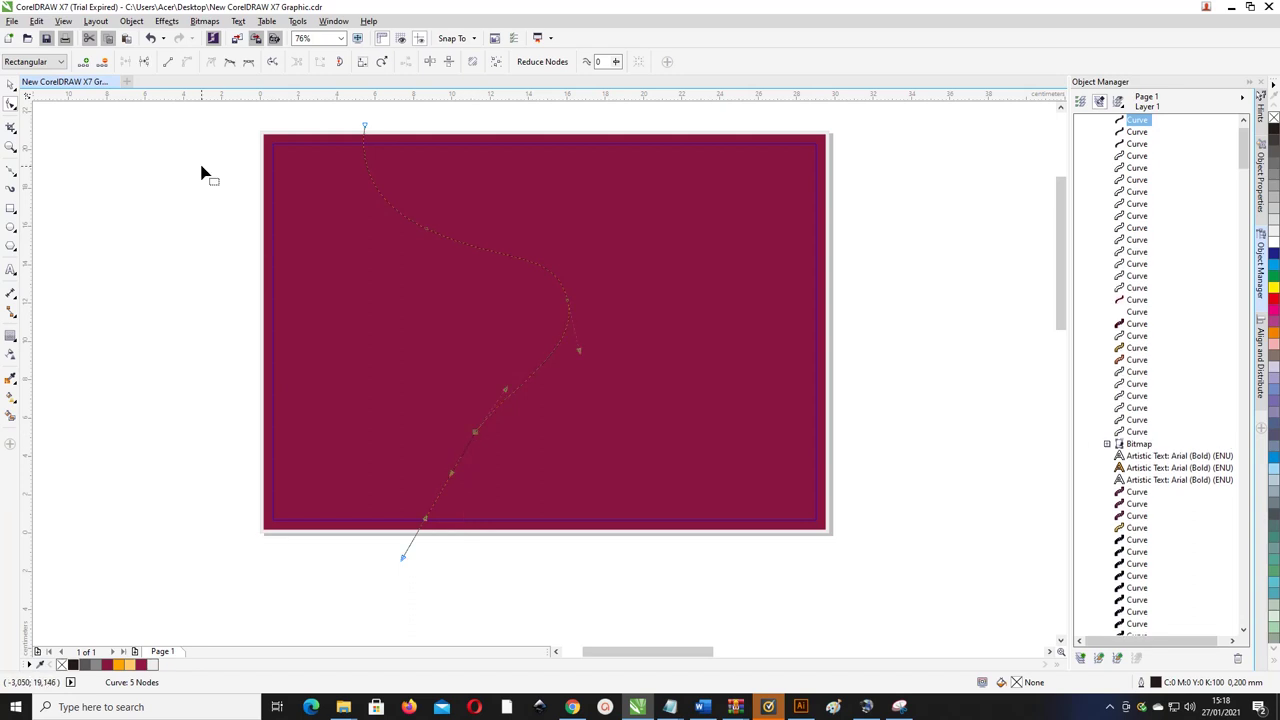
click(248, 61)
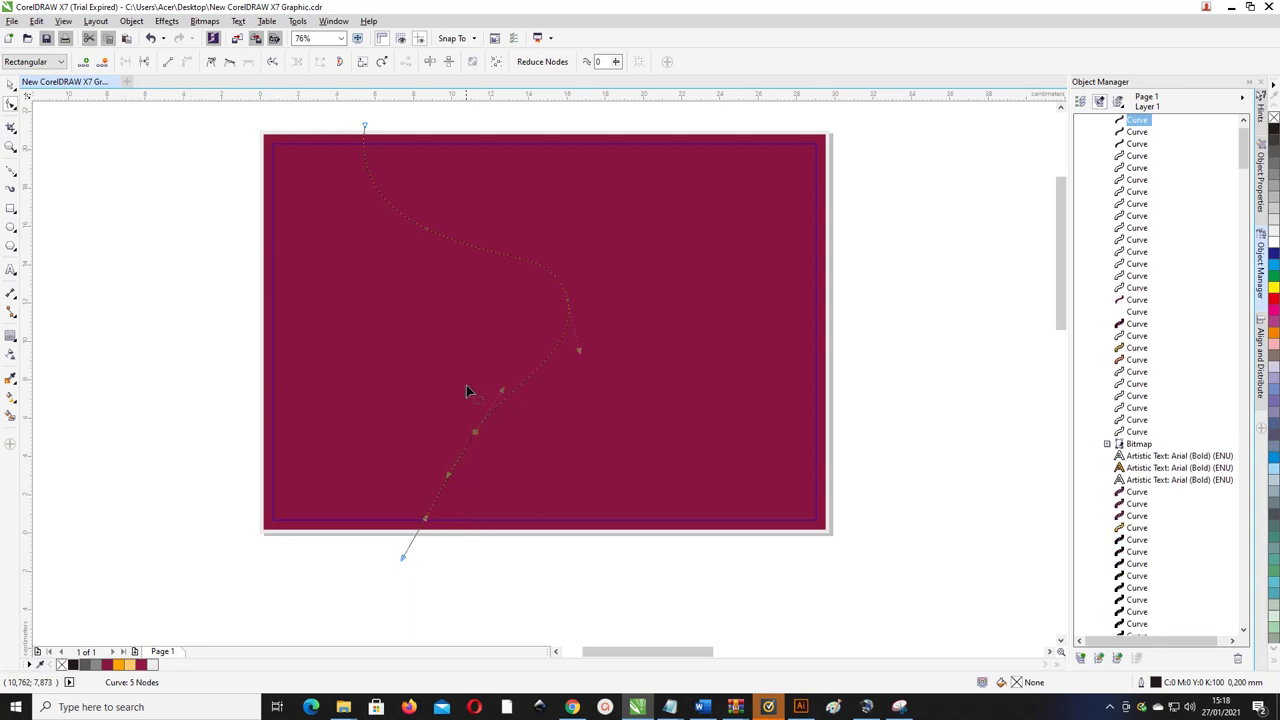
- Move the curve's bottom end node outward below the page and bend the last segment with its handle
click(402, 558)
drag(402, 561, 473, 582)
drag(497, 540, 394, 542)
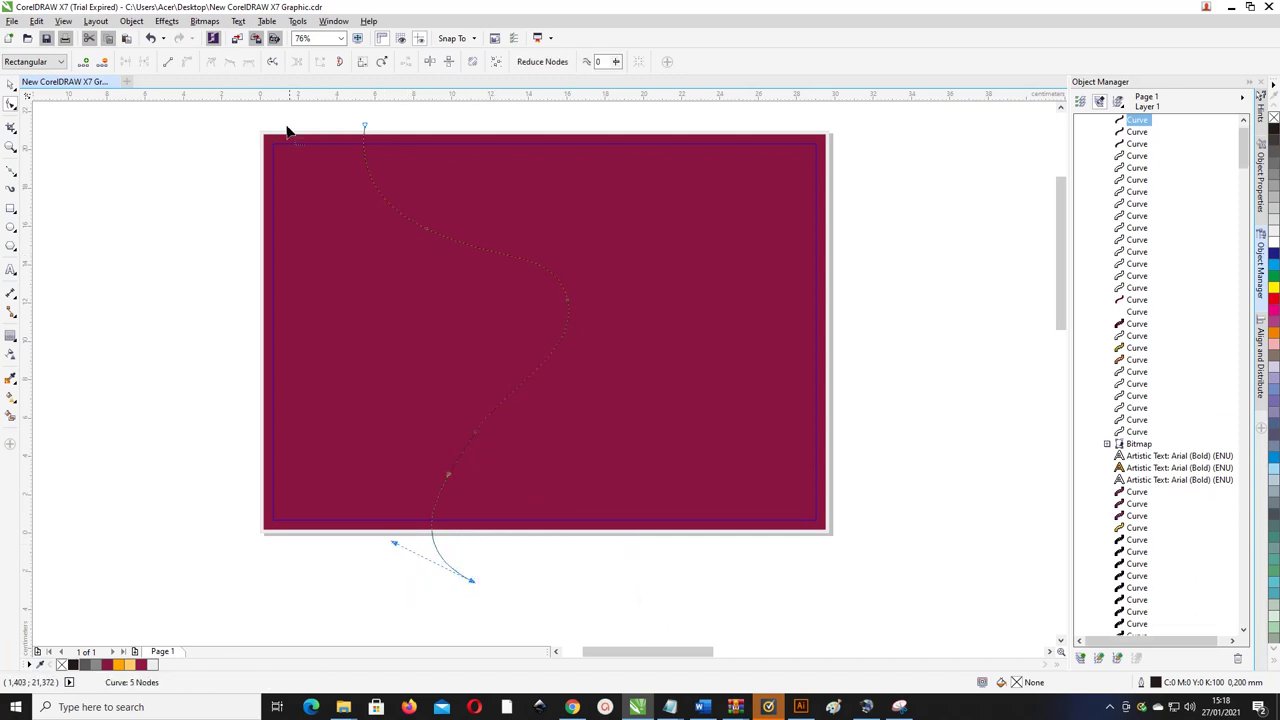
- Move the wavy curve right to about X 18.9 cm and reposition its inner nodes and bottom end to reshape the wave
click(11, 103)
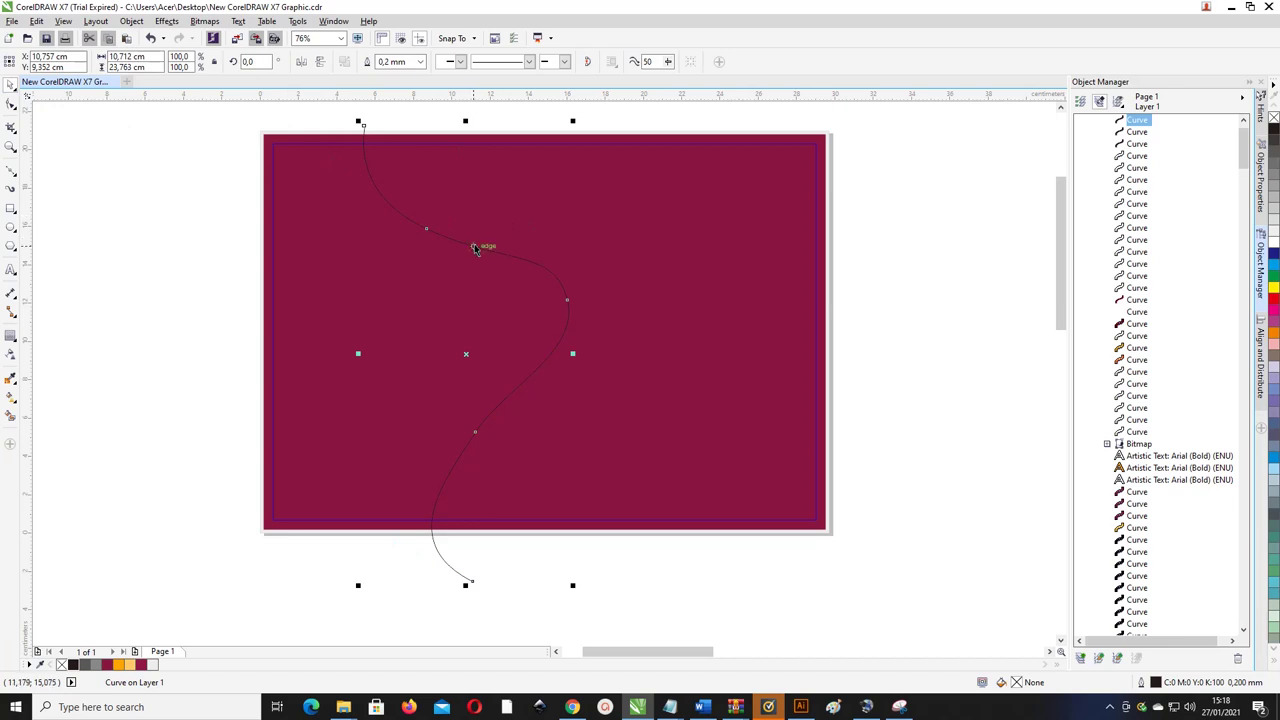
drag(471, 246, 627, 253)
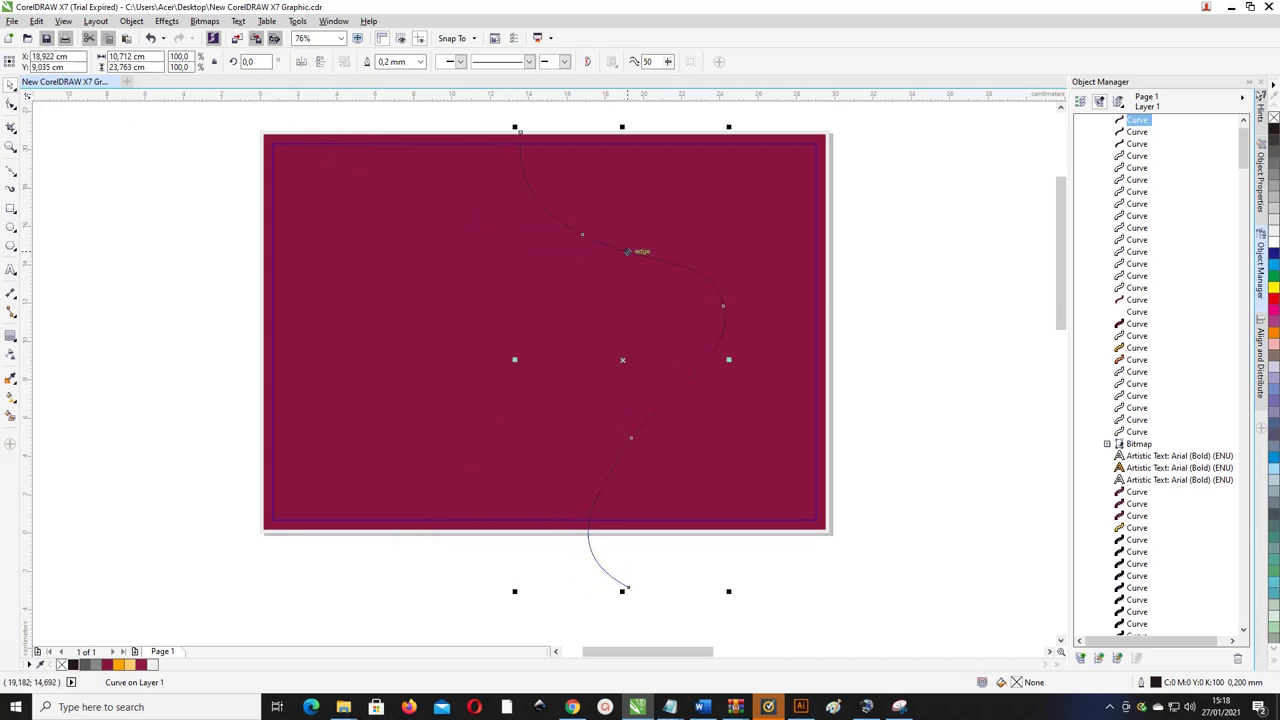
click(11, 124)
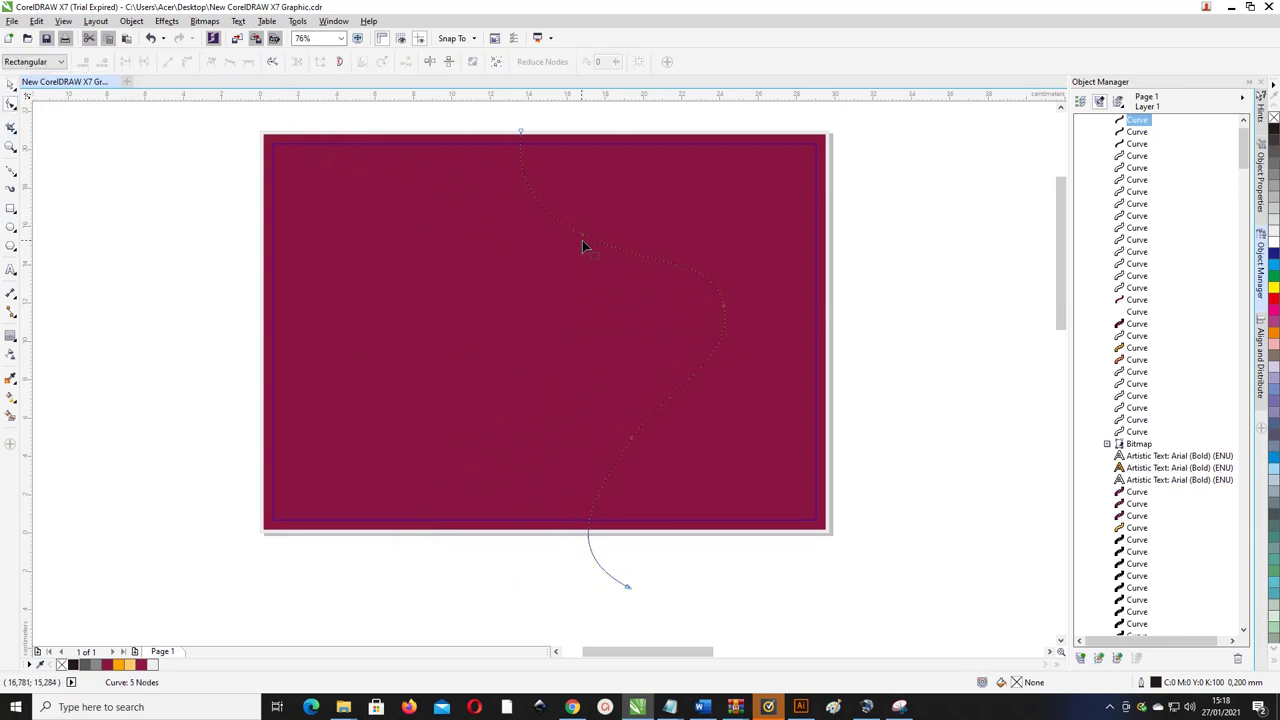
drag(582, 240, 558, 257)
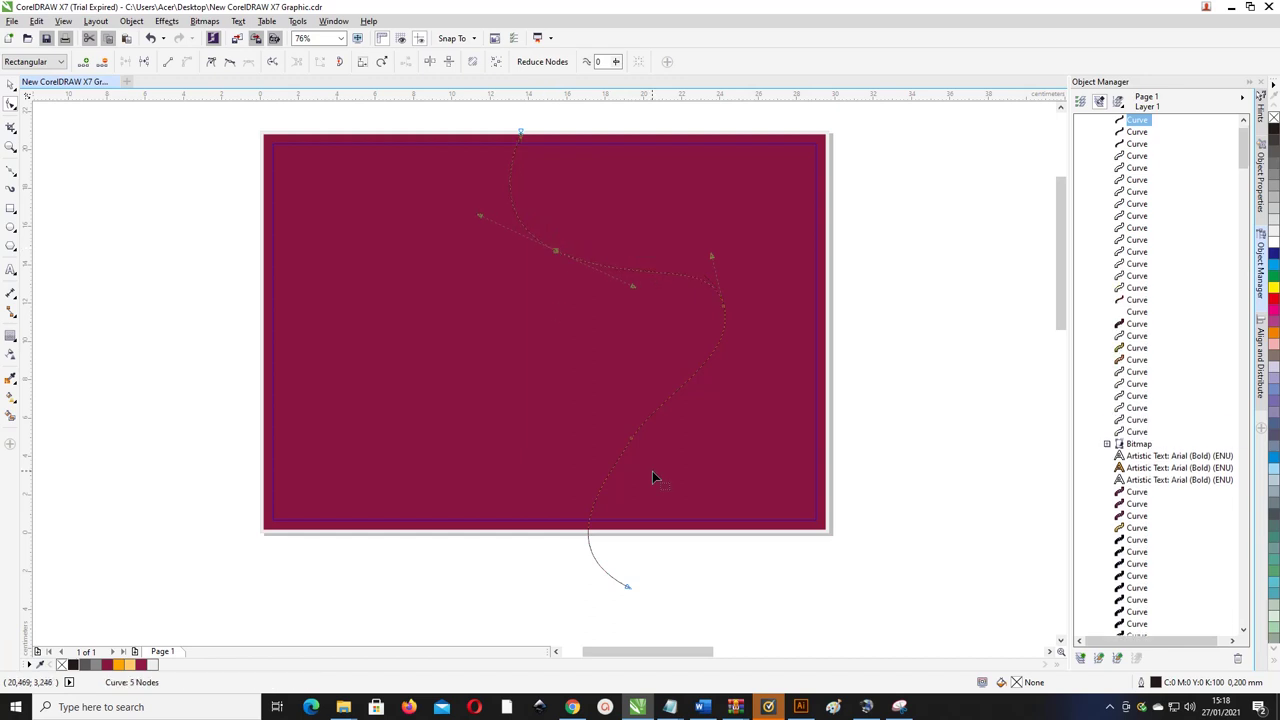
drag(724, 318, 718, 338)
drag(634, 437, 591, 446)
drag(628, 587, 593, 606)
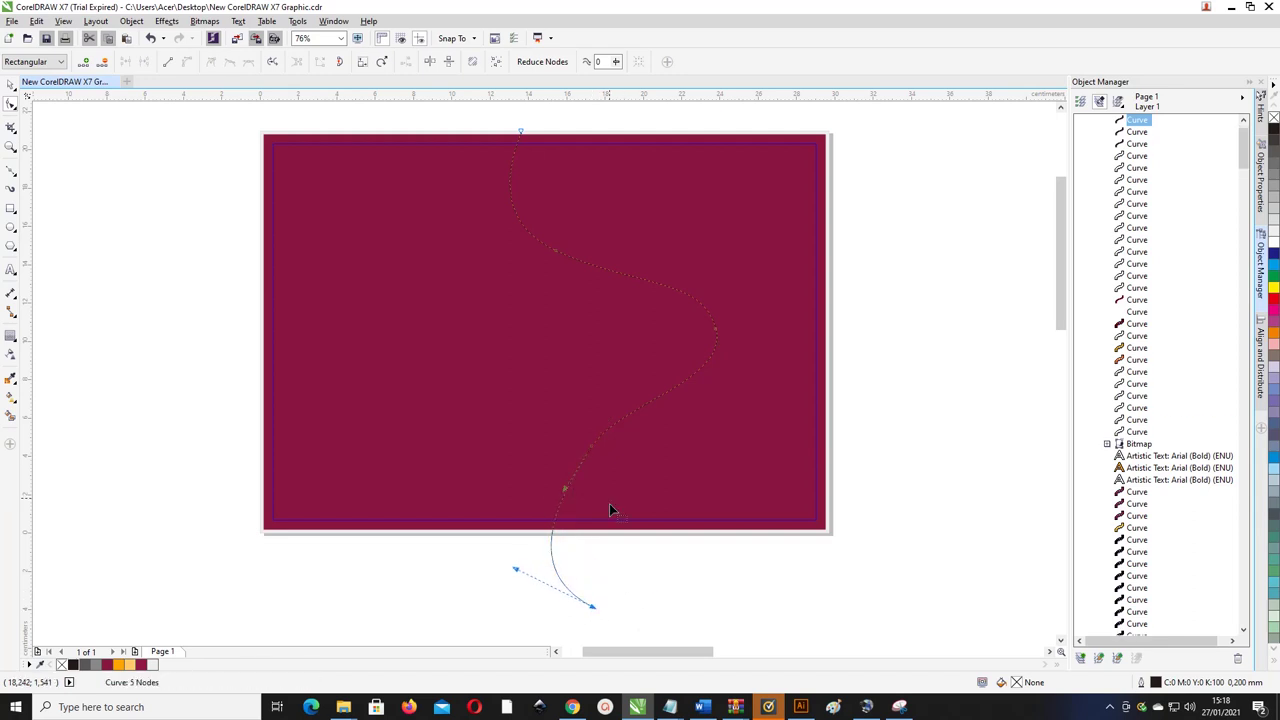
- Try to reshape the bend at the curve's lower inner node by shifting the node and pulling its handle
click(592, 449)
click(583, 593)
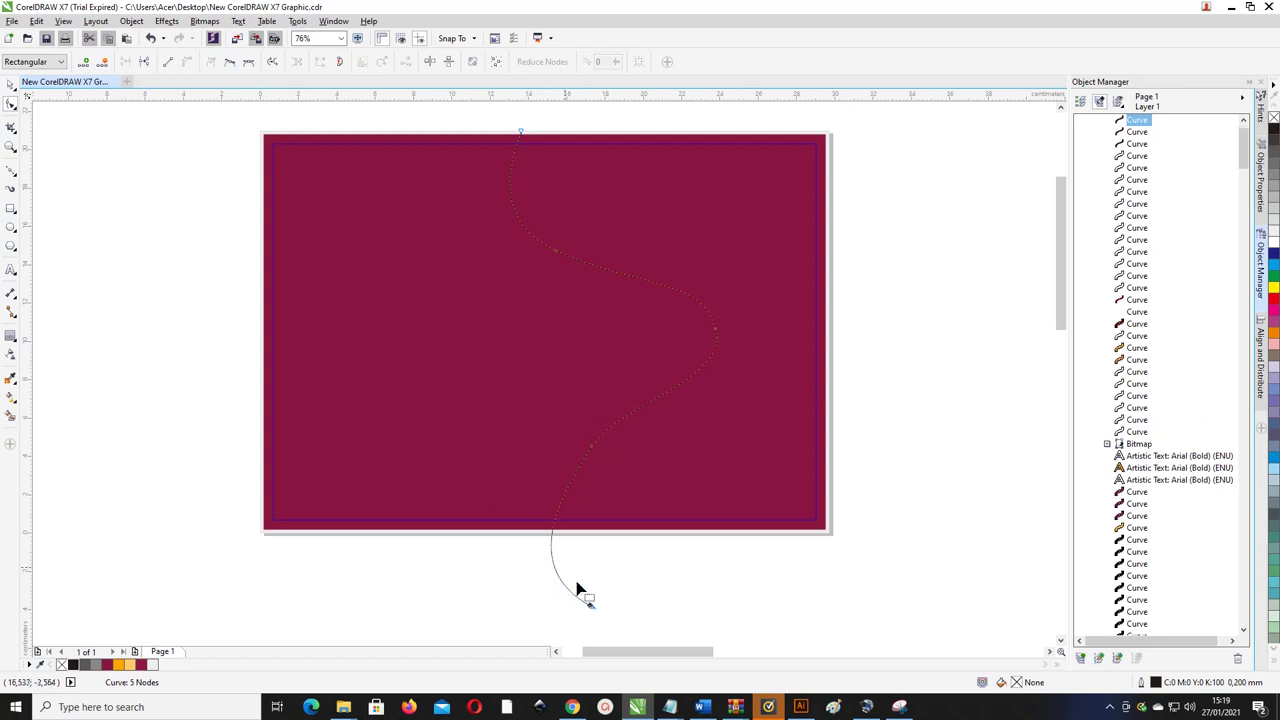
click(249, 62)
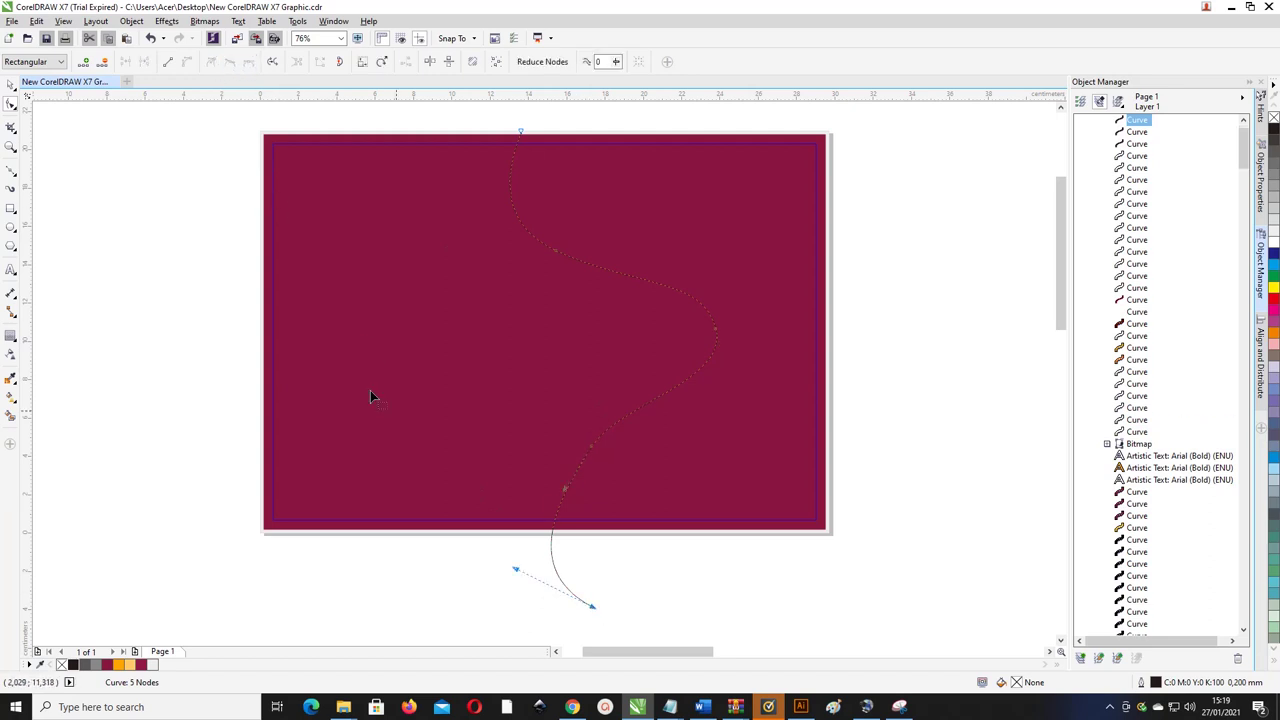
click(590, 452)
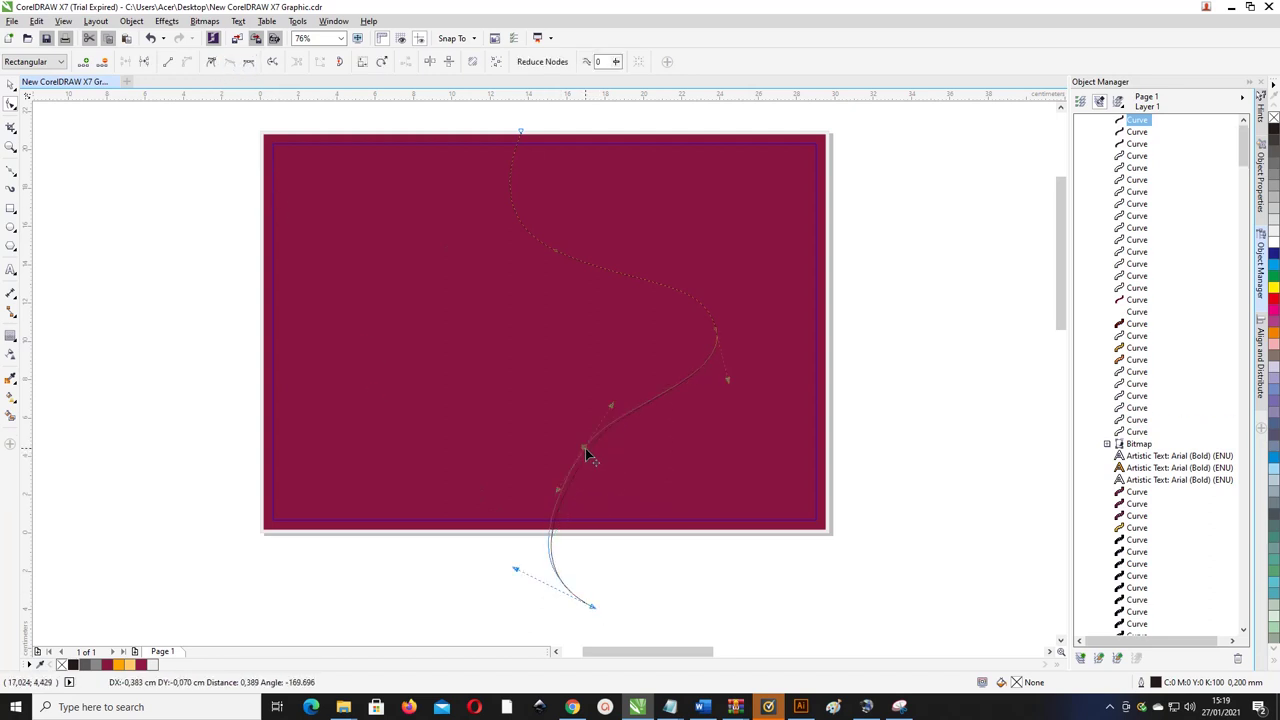
scroll(589, 451, left, 2)
scroll(691, 458, up, 2)
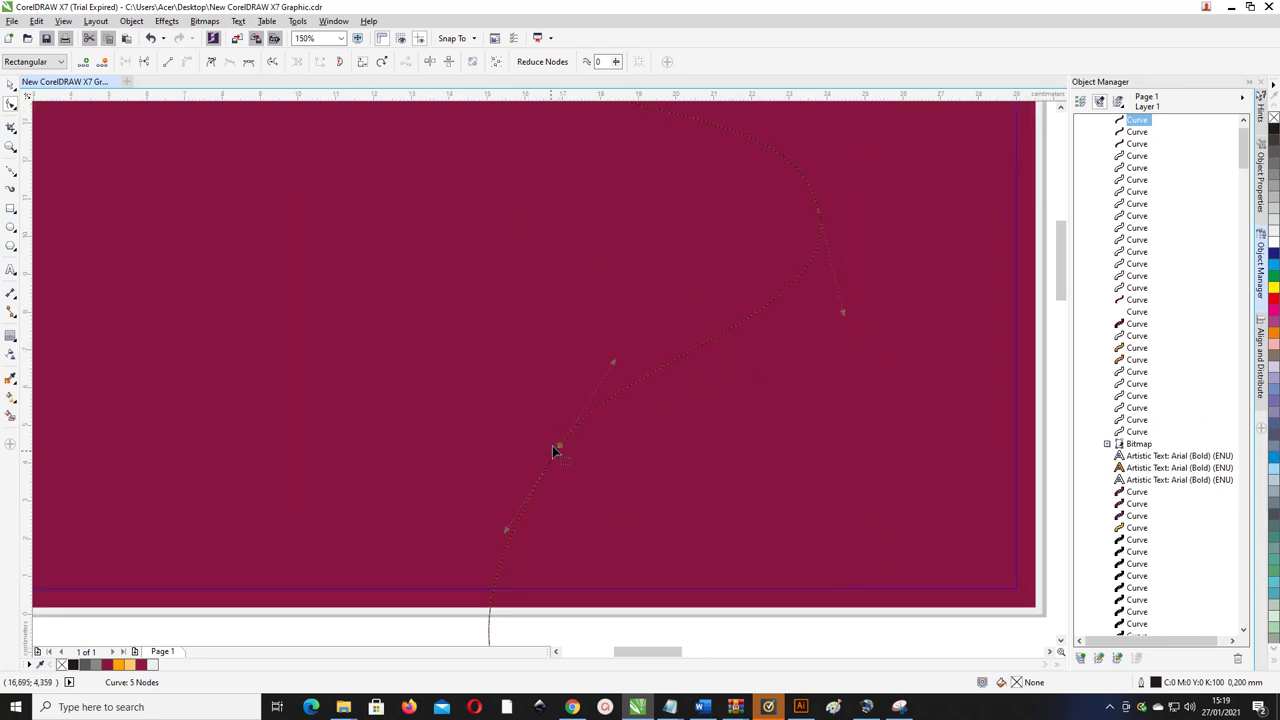
scroll(555, 452, down, 2)
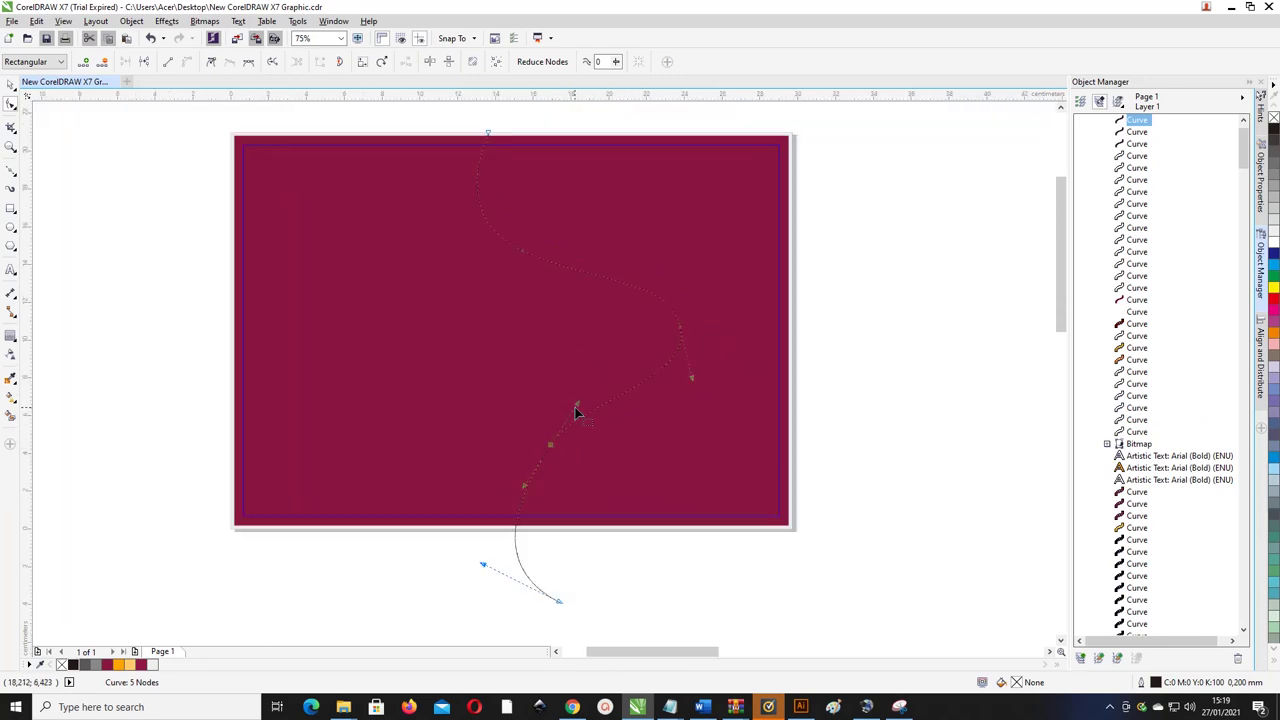
drag(576, 405, 603, 466)
key(ctrl+z)
- Delete the curve's lower inner node and lengthen the last segment's handles to form a smooth S-bend
double_click(550, 446)
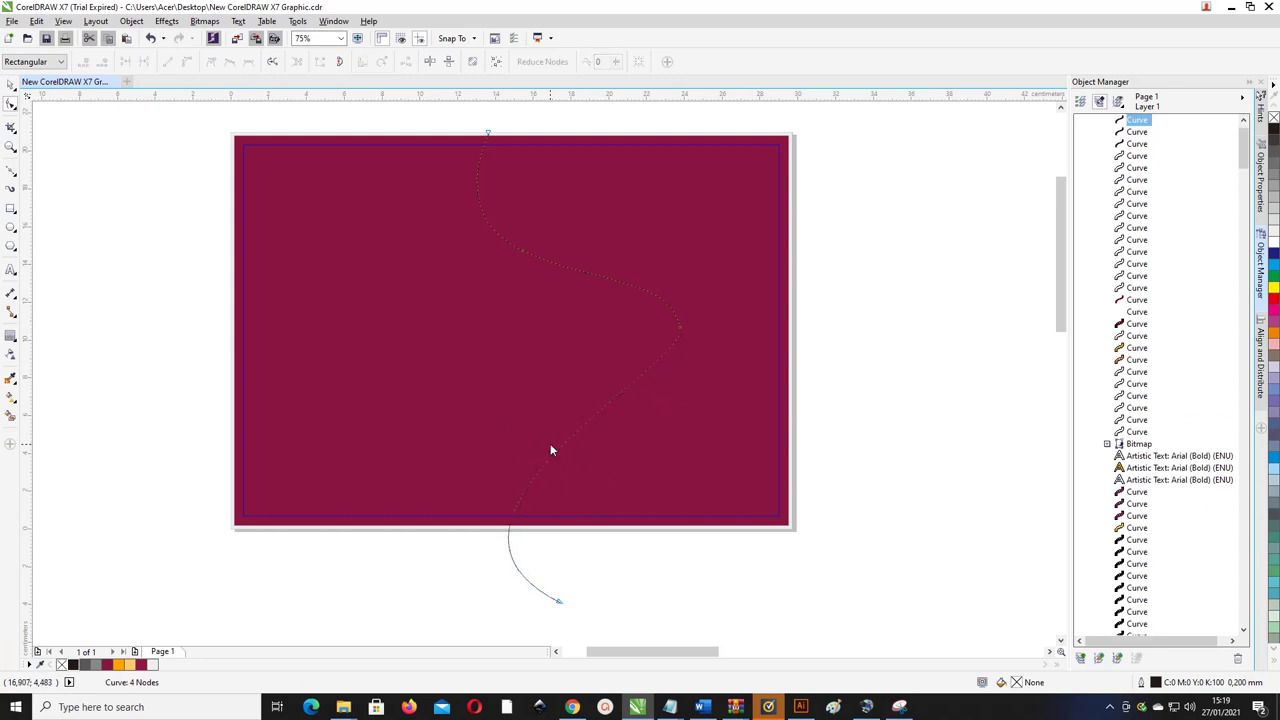
click(680, 332)
drag(691, 368, 700, 451)
drag(407, 529, 408, 414)
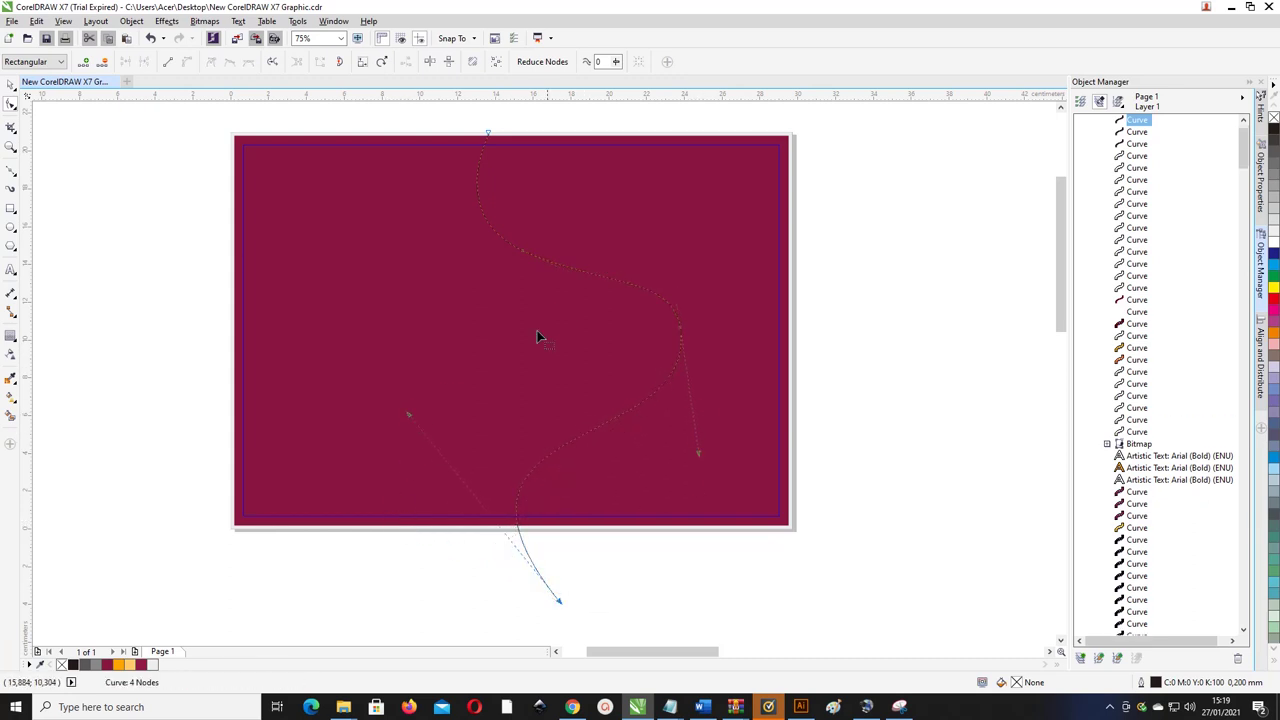
- Move the curve's outermost bend node inward and adjust the top end and upper inner nodes
drag(683, 330, 634, 340)
scroll(609, 483, up, 1)
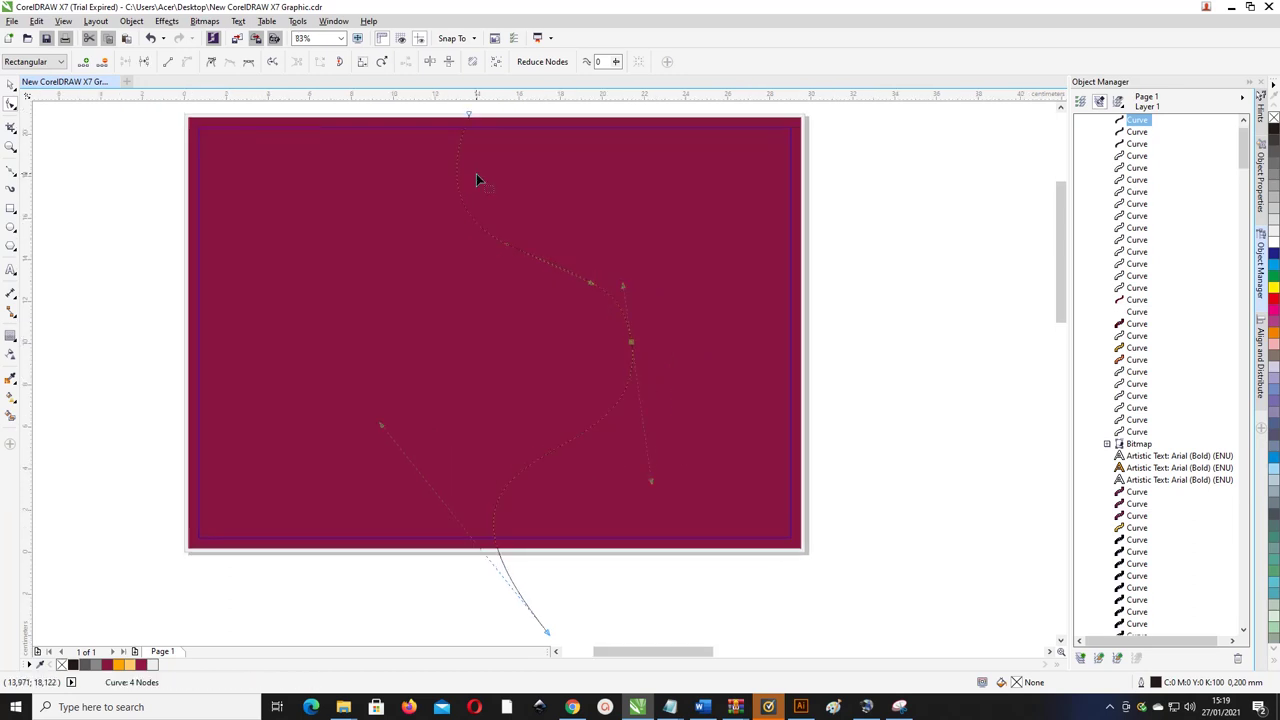
scroll(497, 163, down, 3)
drag(452, 105, 459, 142)
click(483, 144)
drag(539, 232, 474, 197)
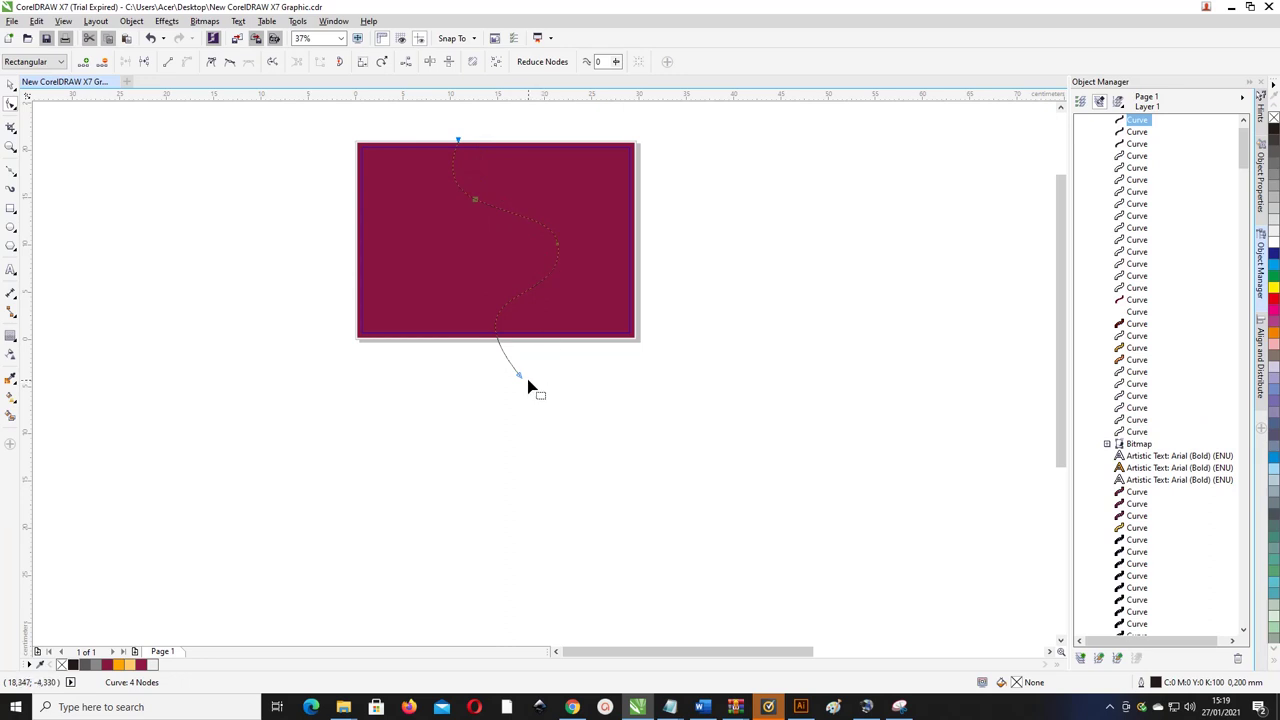
- Shift the curve's bottom end left with a steeper handle and raise its top end above the page edge
drag(521, 383, 463, 278)
drag(563, 251, 485, 187)
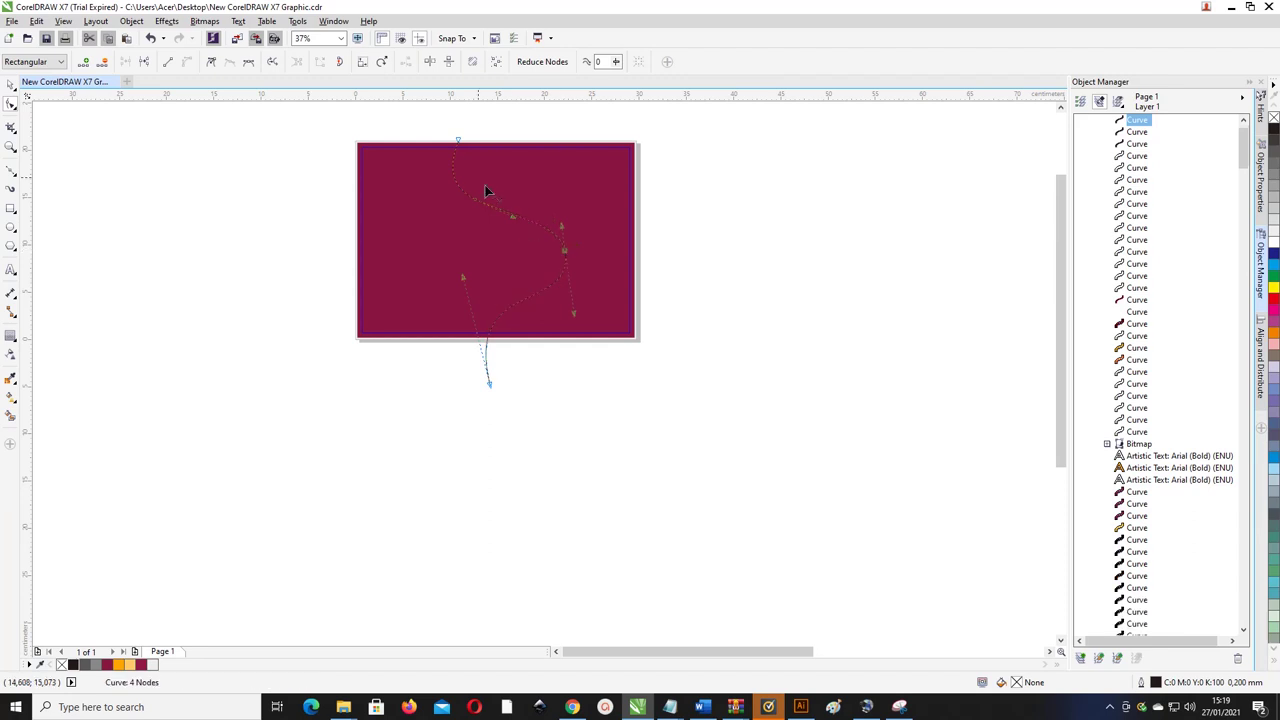
click(457, 142)
drag(455, 141, 456, 132)
- Lengthen the upper handle of the outermost bend node to round the wave, and deselect the curve
click(564, 250)
scroll(565, 250, left, 1)
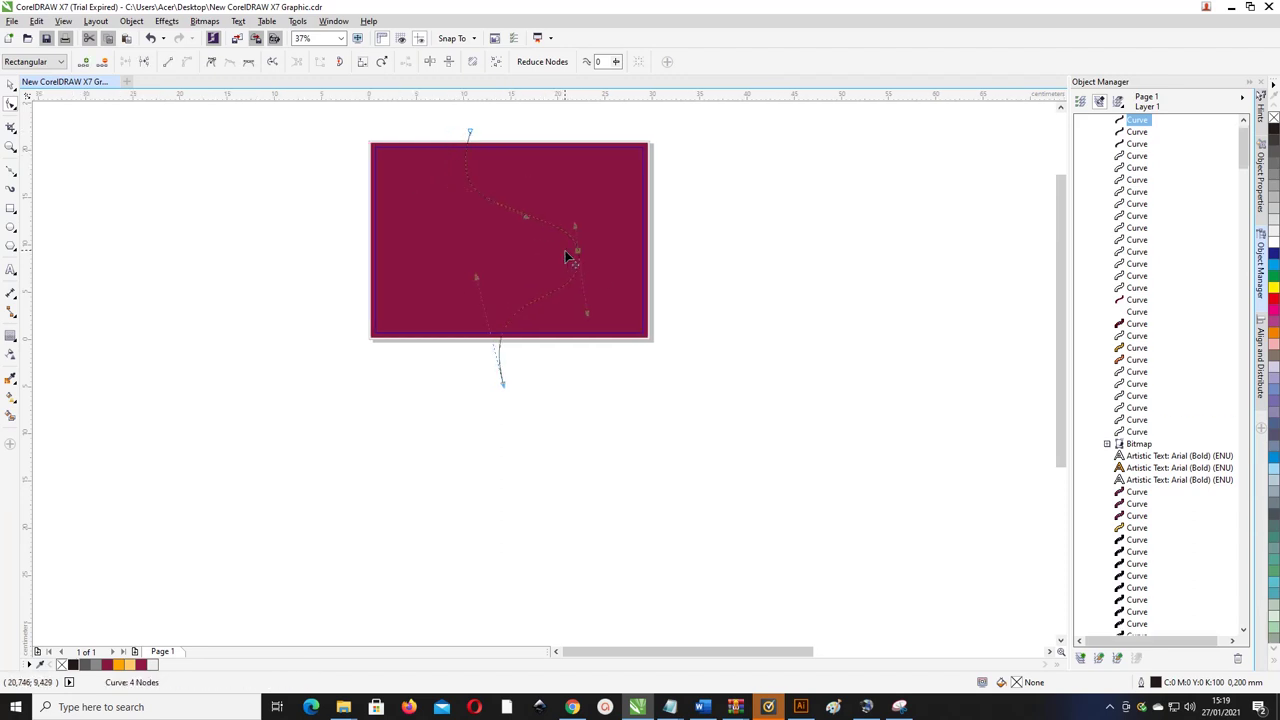
mouse_move(575, 226)
mouse_down()
mouse_move(577, 207)
mouse_move(577, 218)
mouse_up()
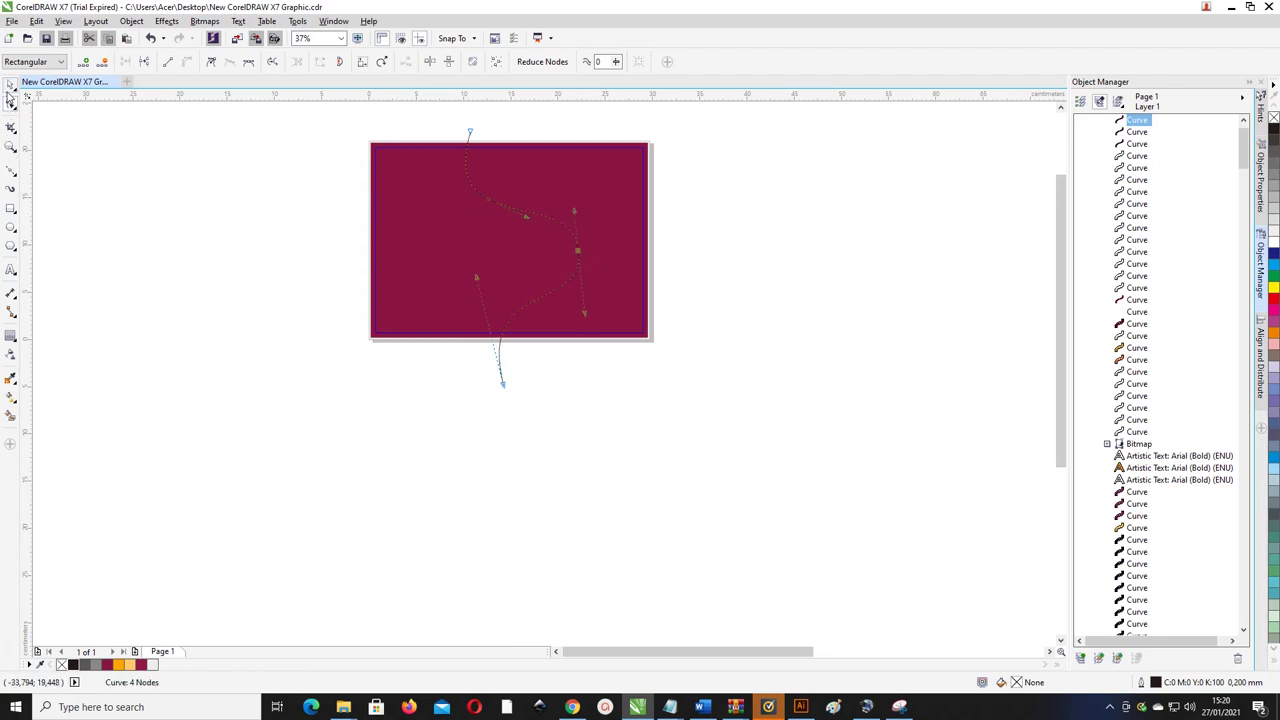
click(11, 105)
click(705, 335)
- Smart-fill the area between the wave's right side and the margin guide and colour it 10% Black
key(z)
drag(747, 405, 341, 110)
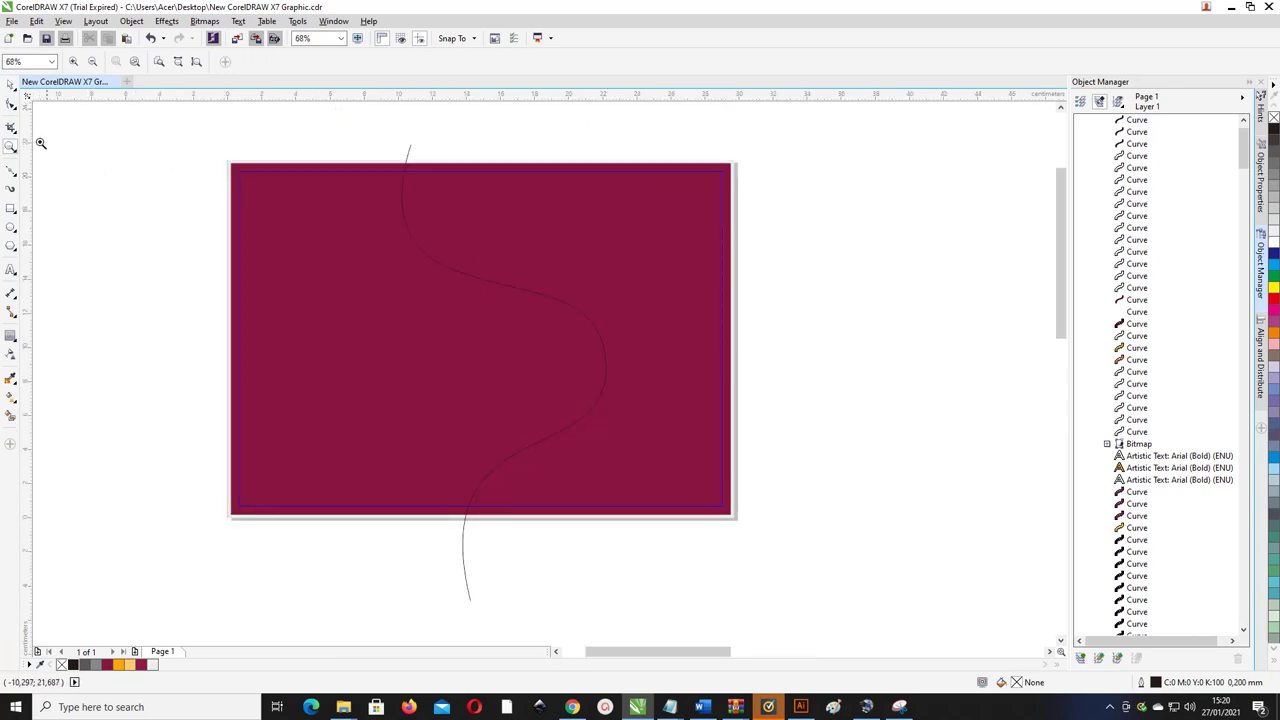
click(11, 85)
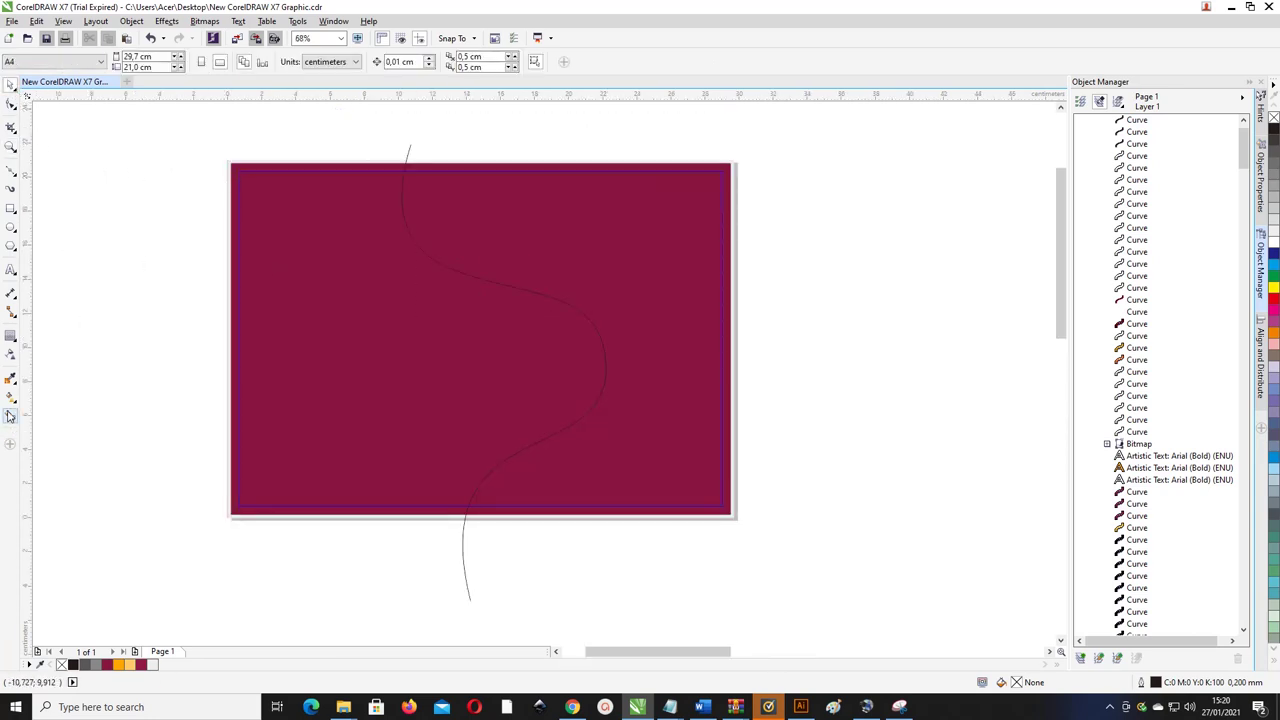
click(9, 417)
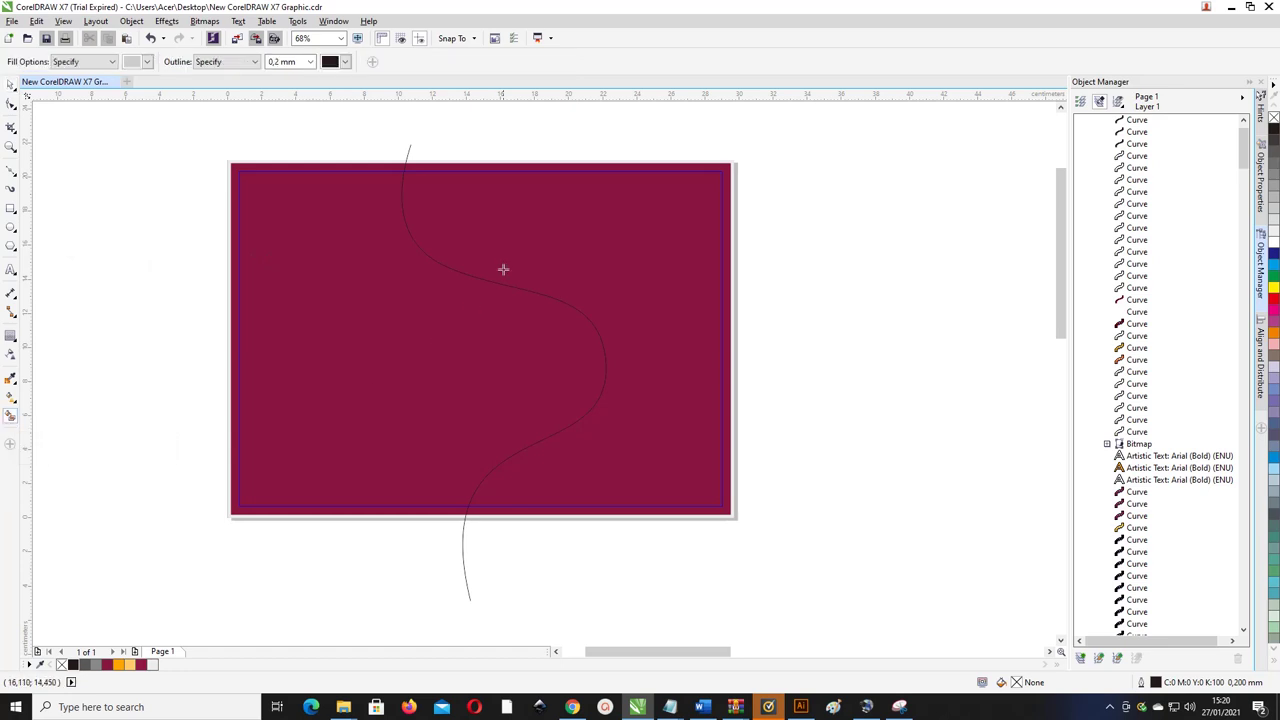
click(530, 242)
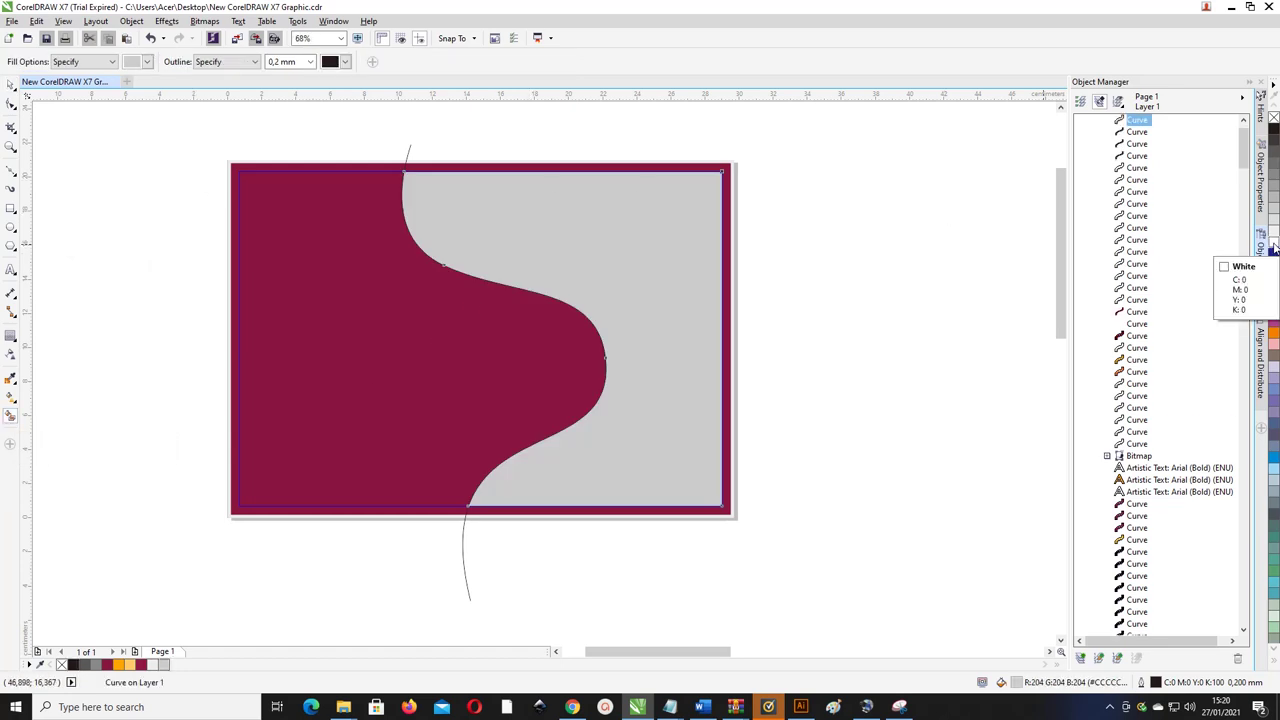
click(108, 665)
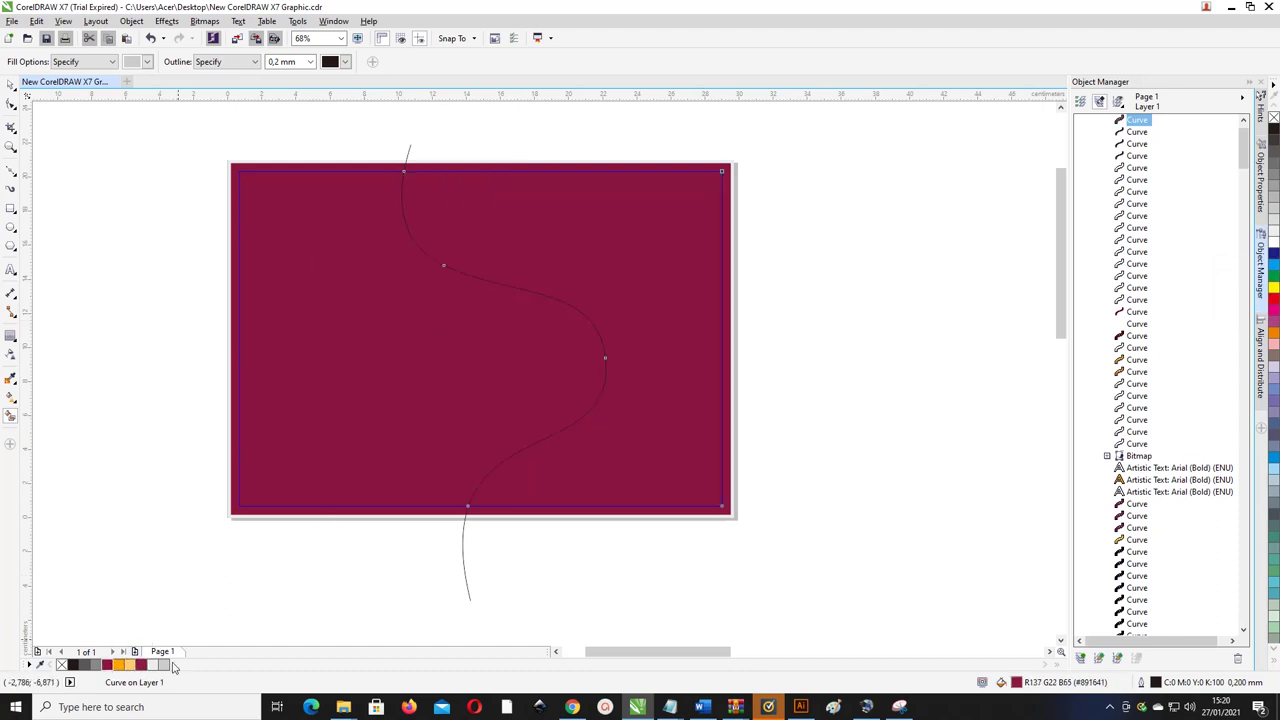
click(157, 666)
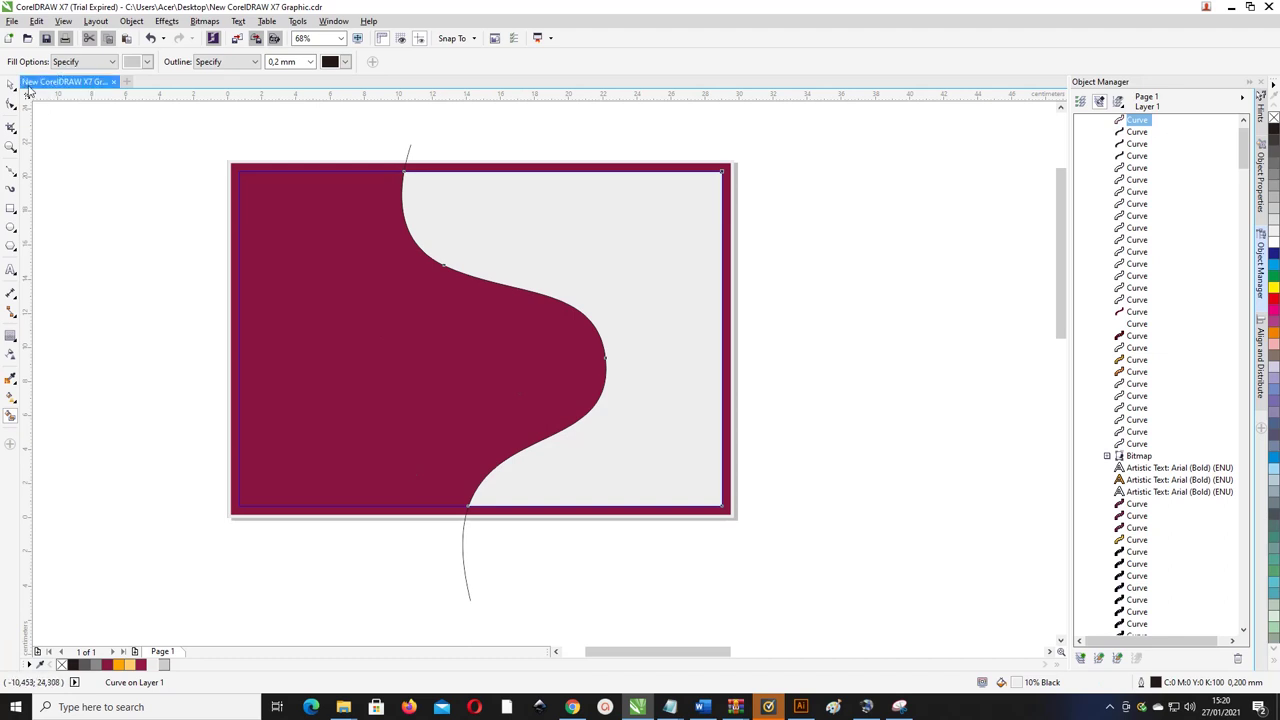
- Smart-fill the border strip outside the margin guide right of the wave and weld it to the light grey shape
key(space)
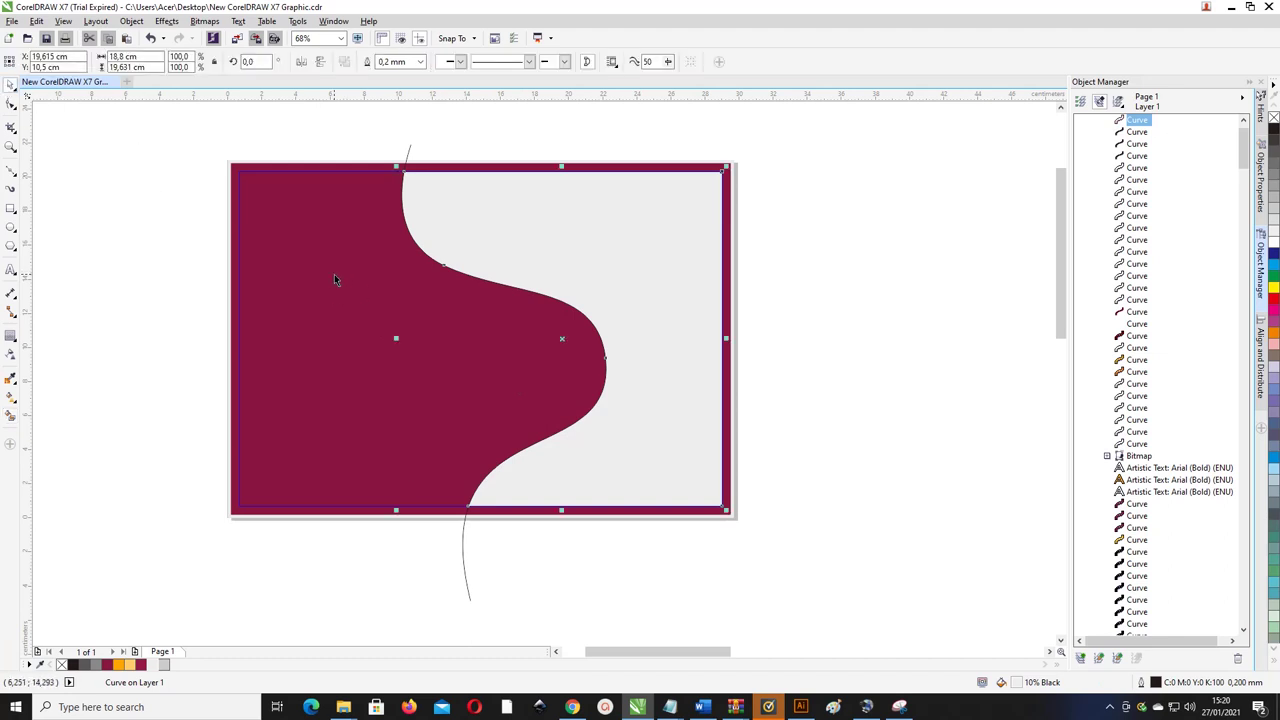
scroll(335, 280, down, 1)
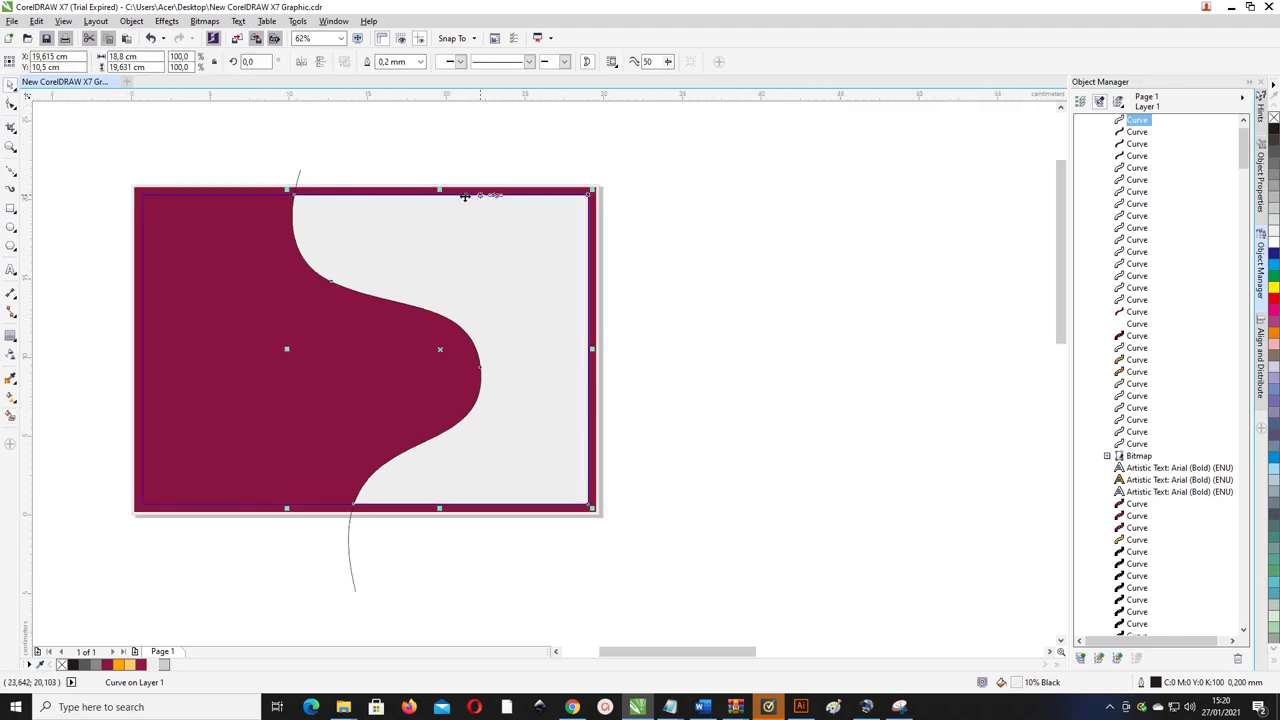
key(space)
click(328, 194)
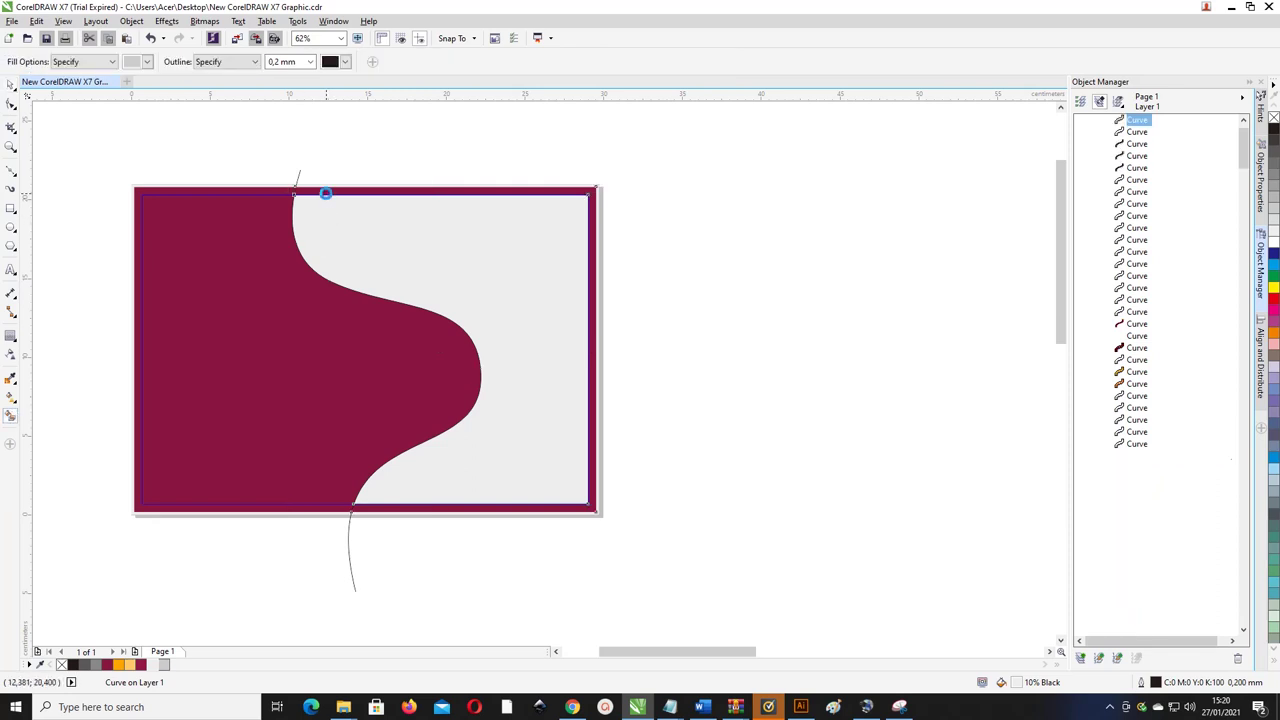
click(10, 86)
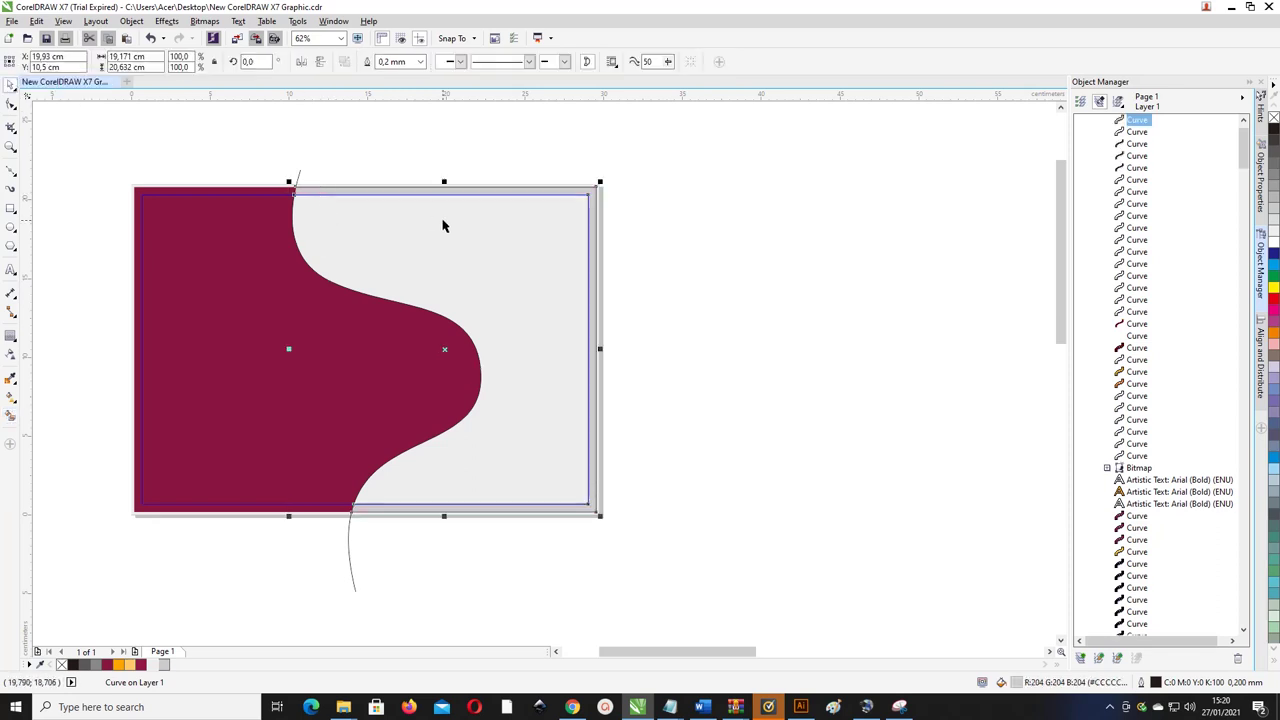
shift+click(443, 220)
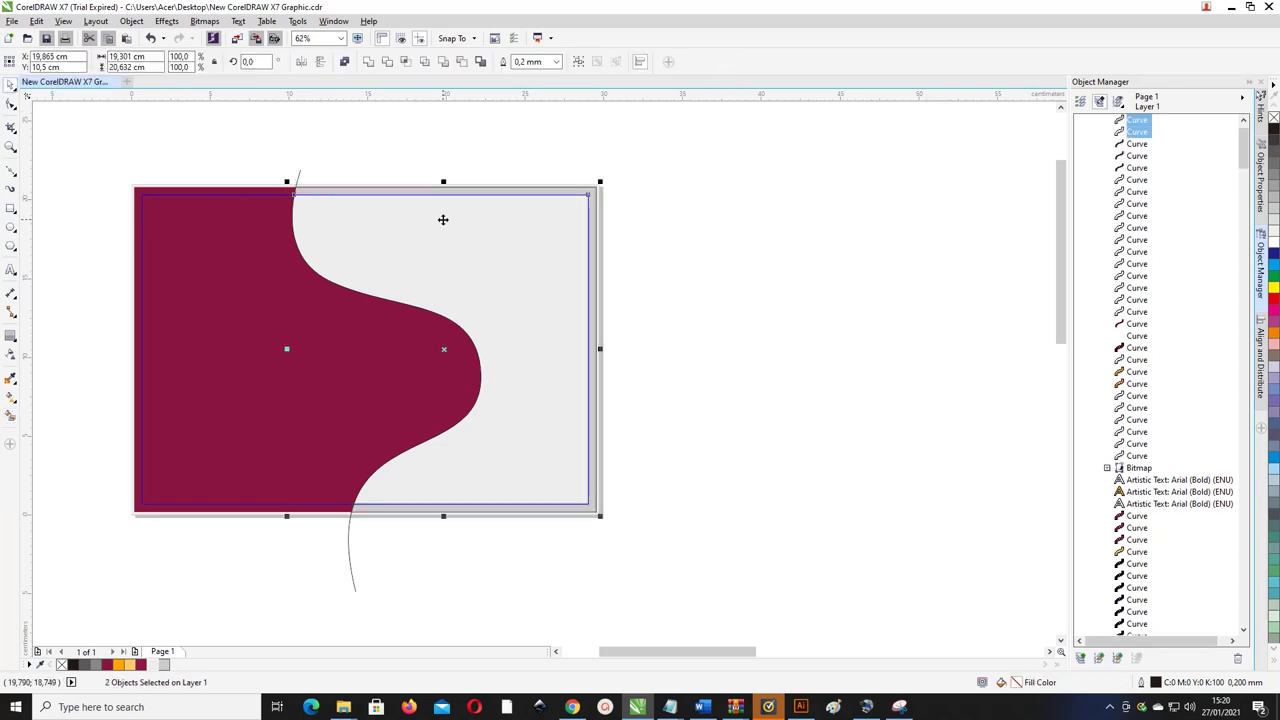
click(367, 62)
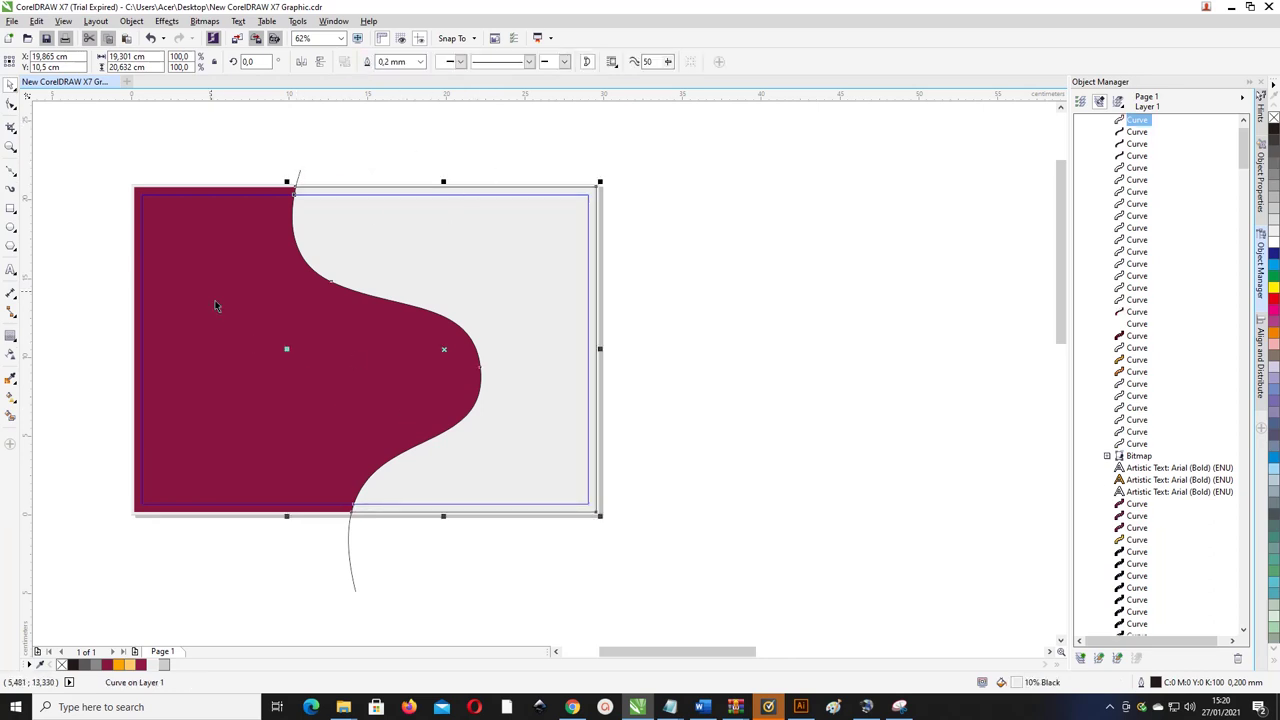
- Apply a linear fountain fill to the maroon background rectangle and give its end node the light orange colour
click(156, 267)
drag(201, 281, 161, 290)
key(ctrl+z)
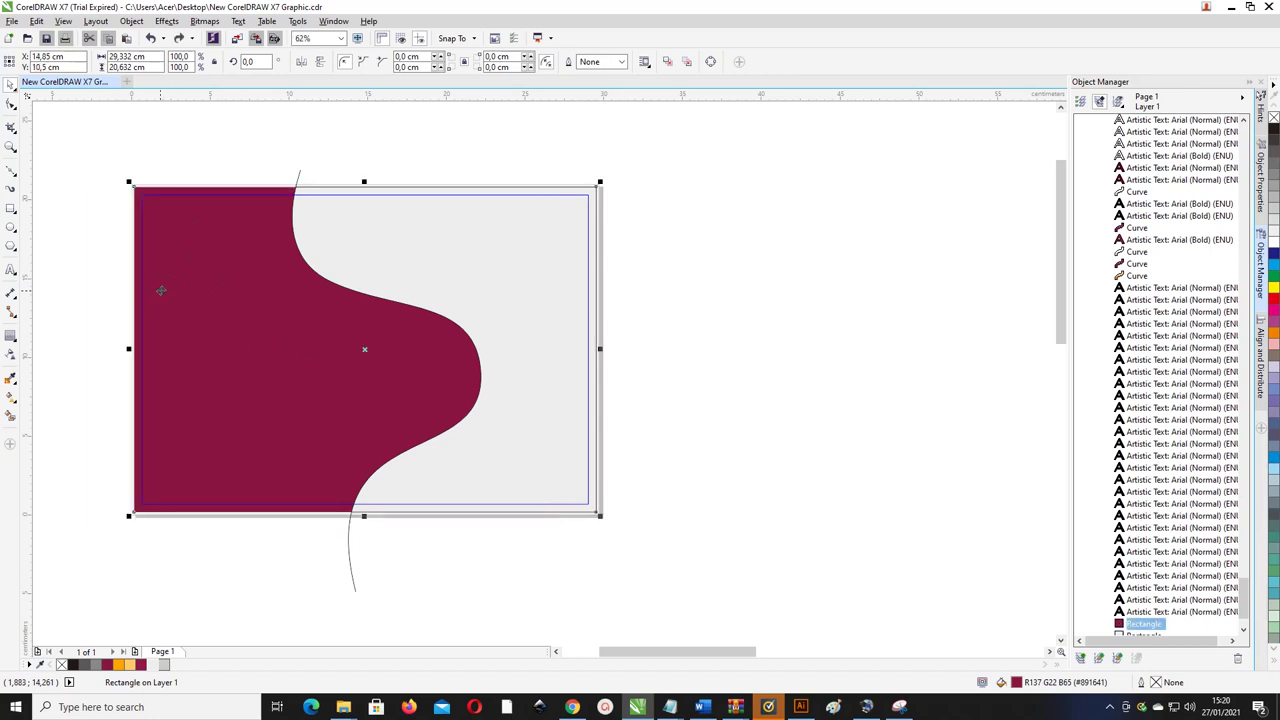
click(11, 416)
drag(337, 368, 563, 241)
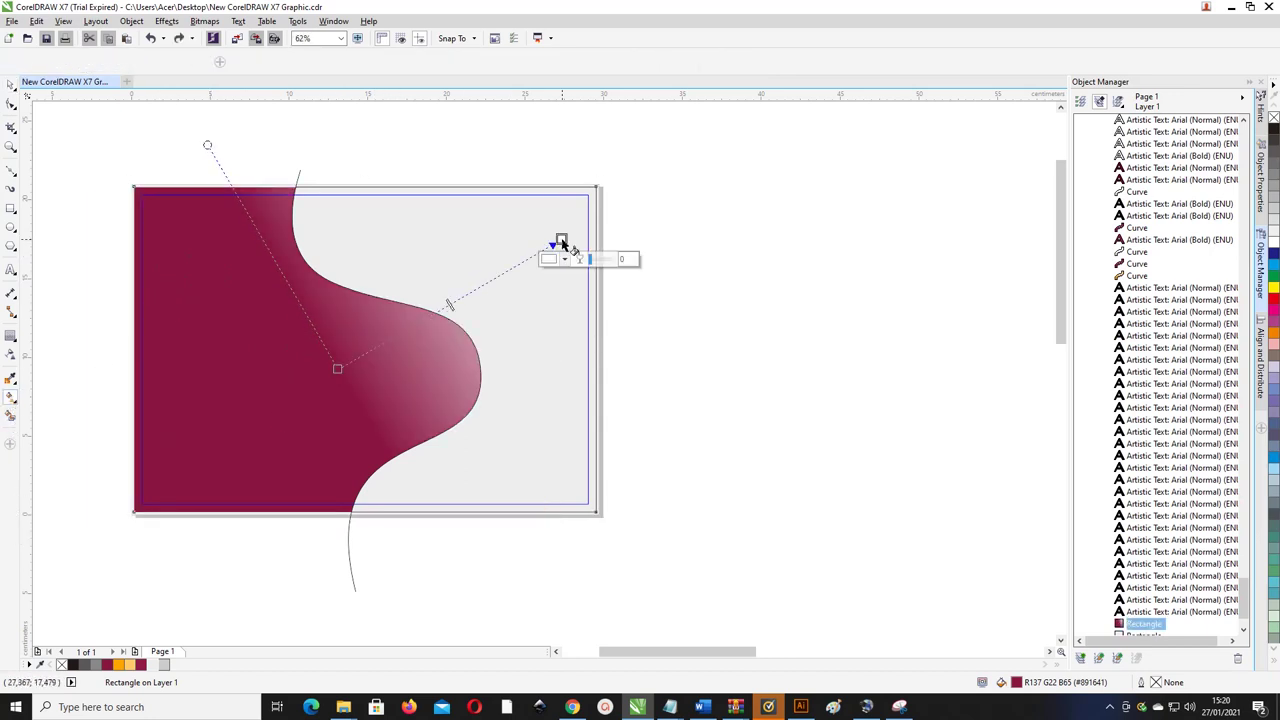
click(128, 666)
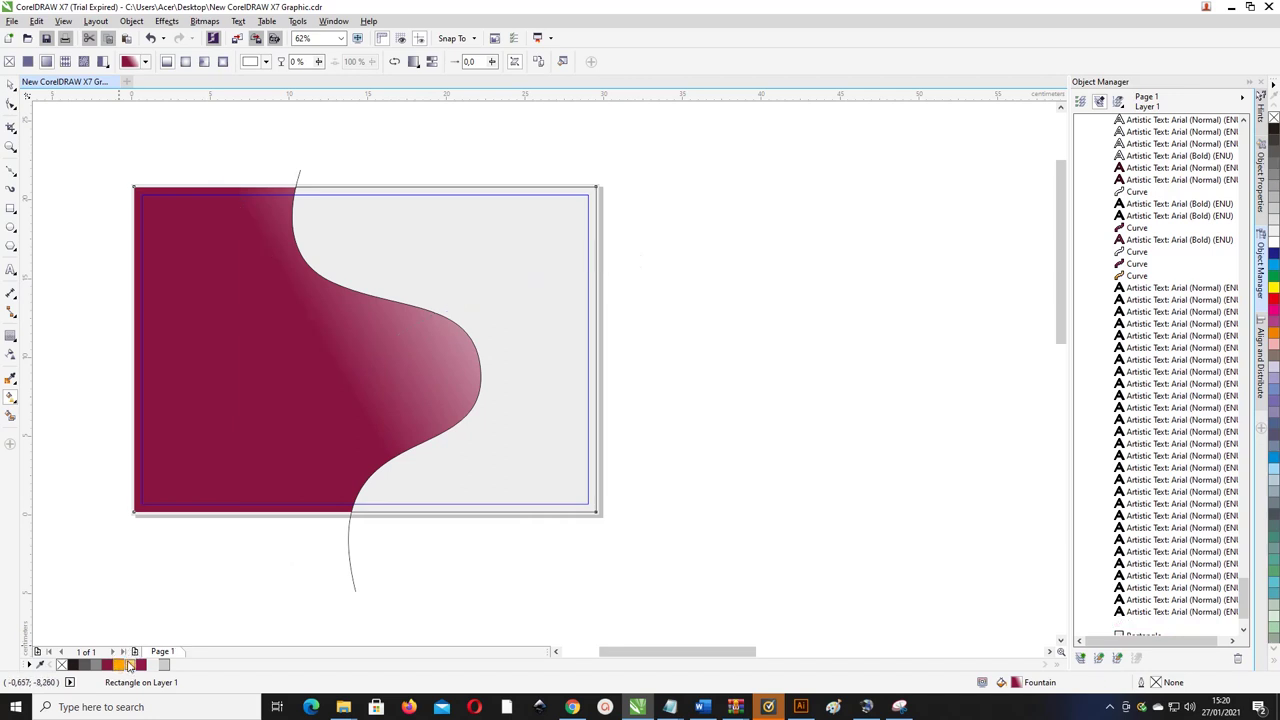
- Set the fountain fill's start colour to orange and stretch the gradient from the page's lower-left corner to the wave's bulge
click(337, 369)
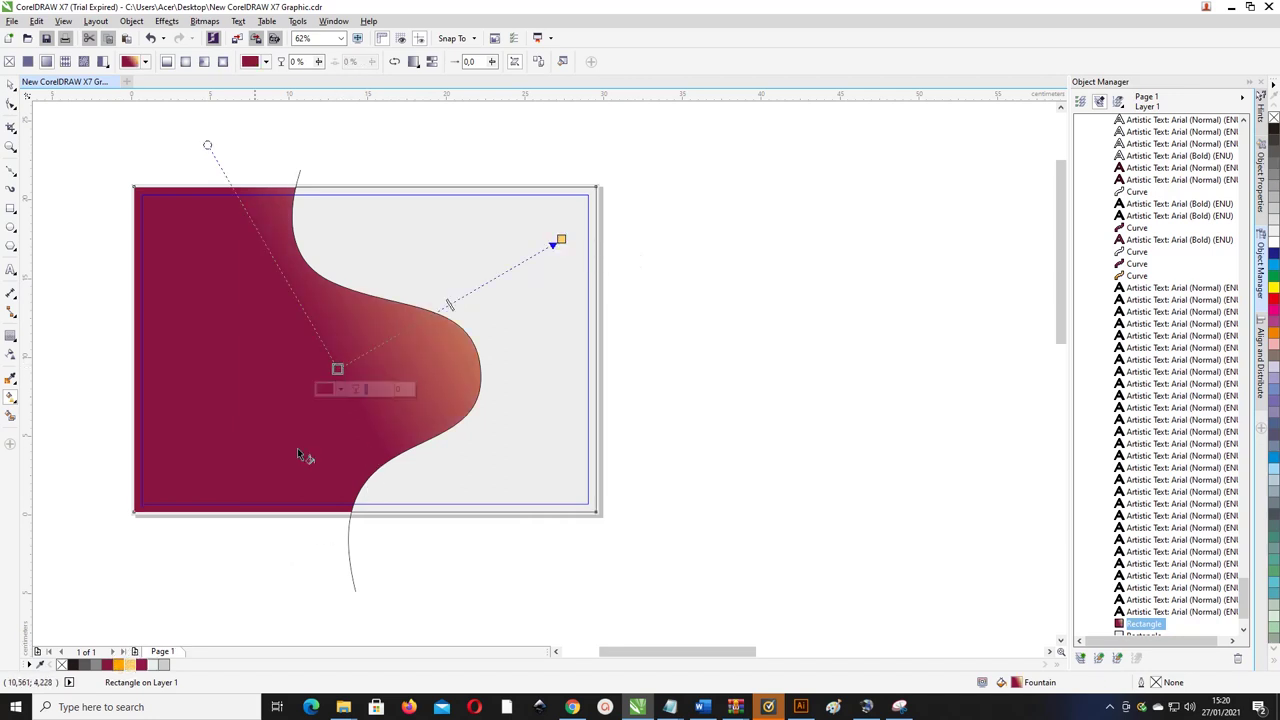
click(125, 665)
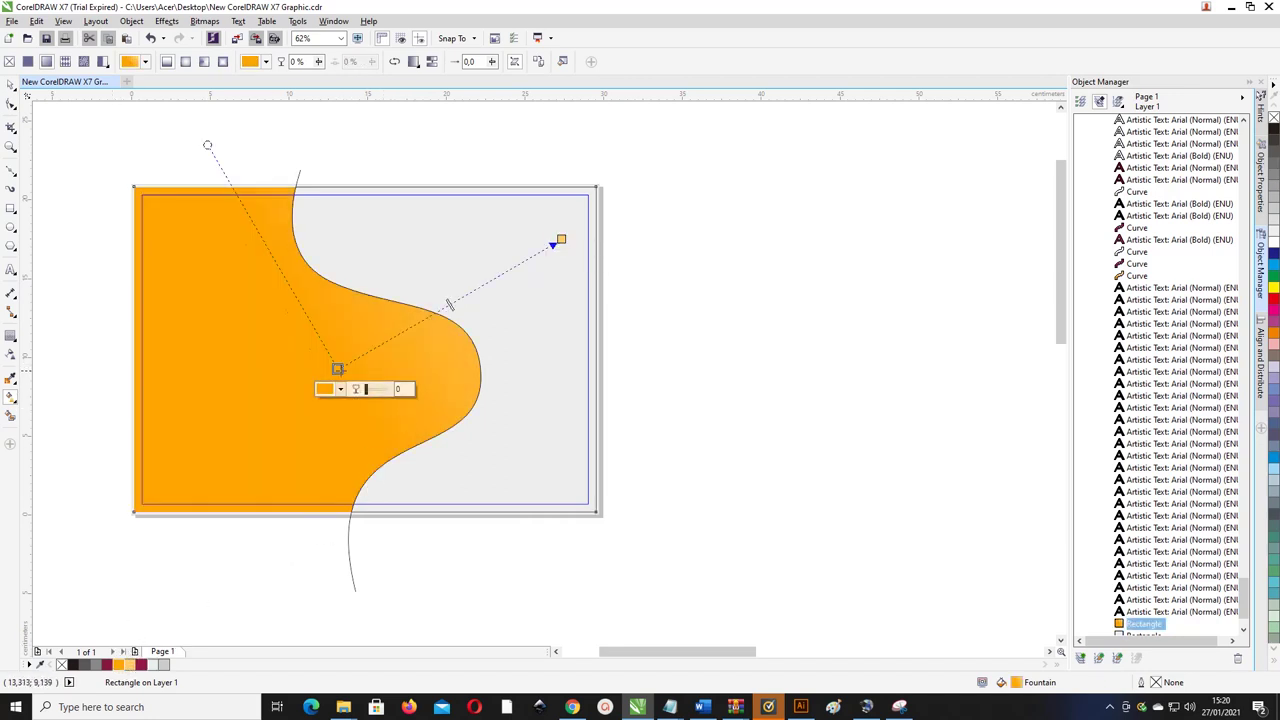
drag(337, 369, 145, 491)
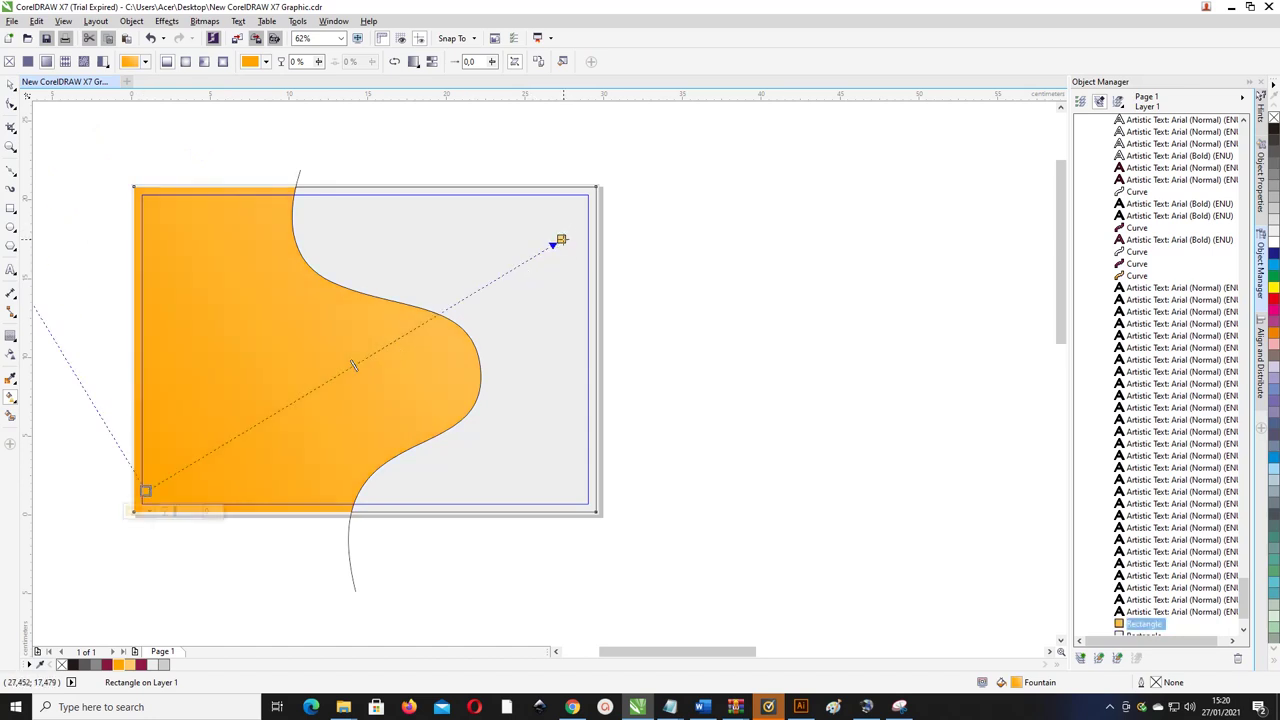
drag(561, 241, 408, 329)
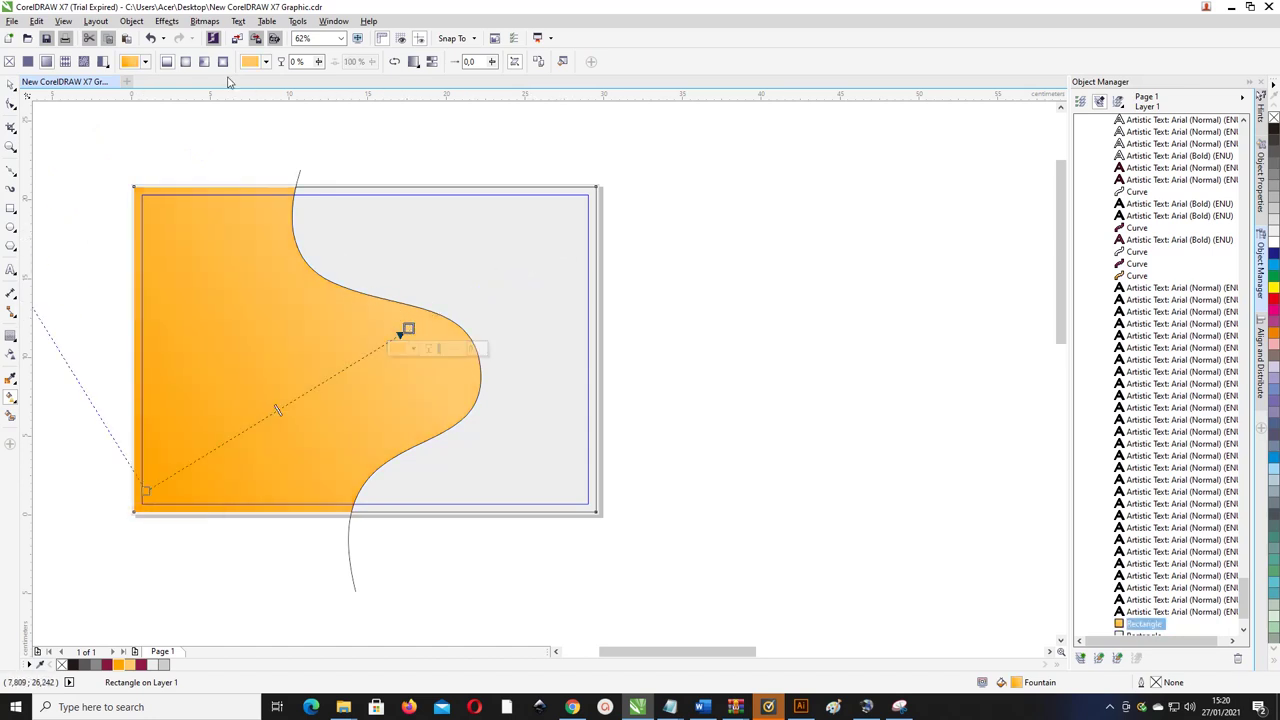
- Make the fountain fill elliptical, with its light orange centre at the wave's bulge and its orange edge near the lower-left corner
click(185, 63)
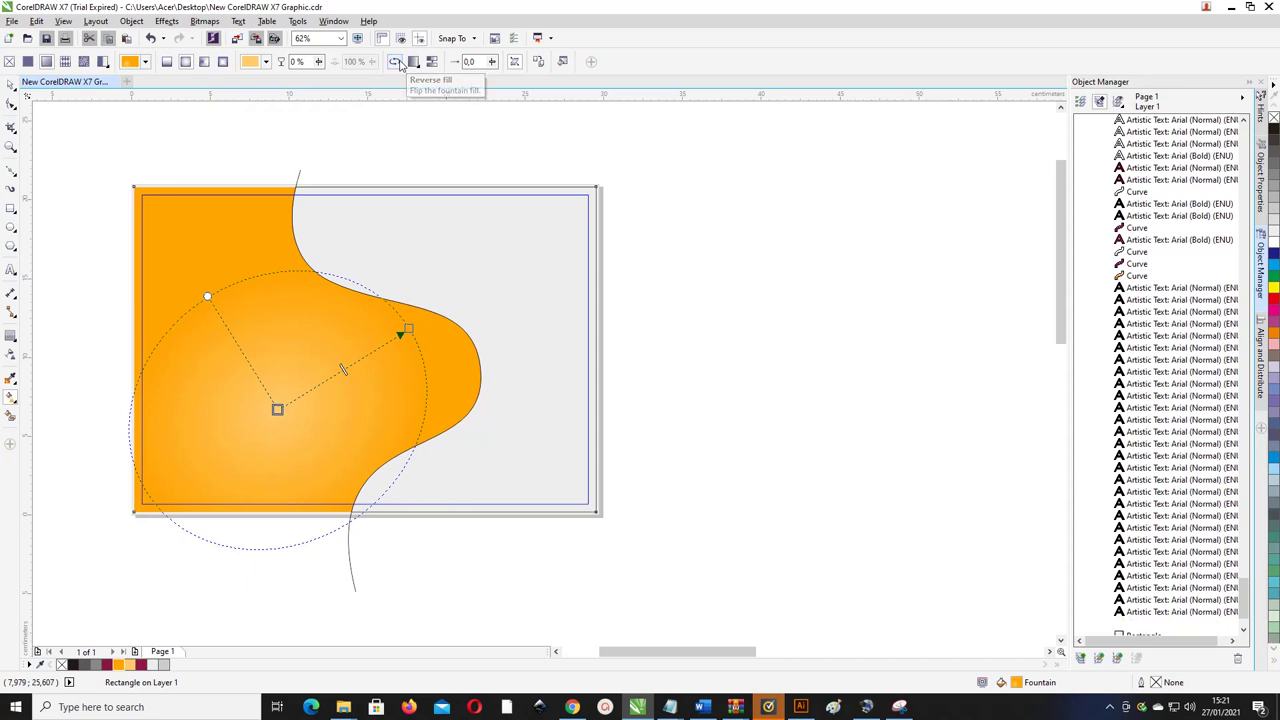
click(396, 62)
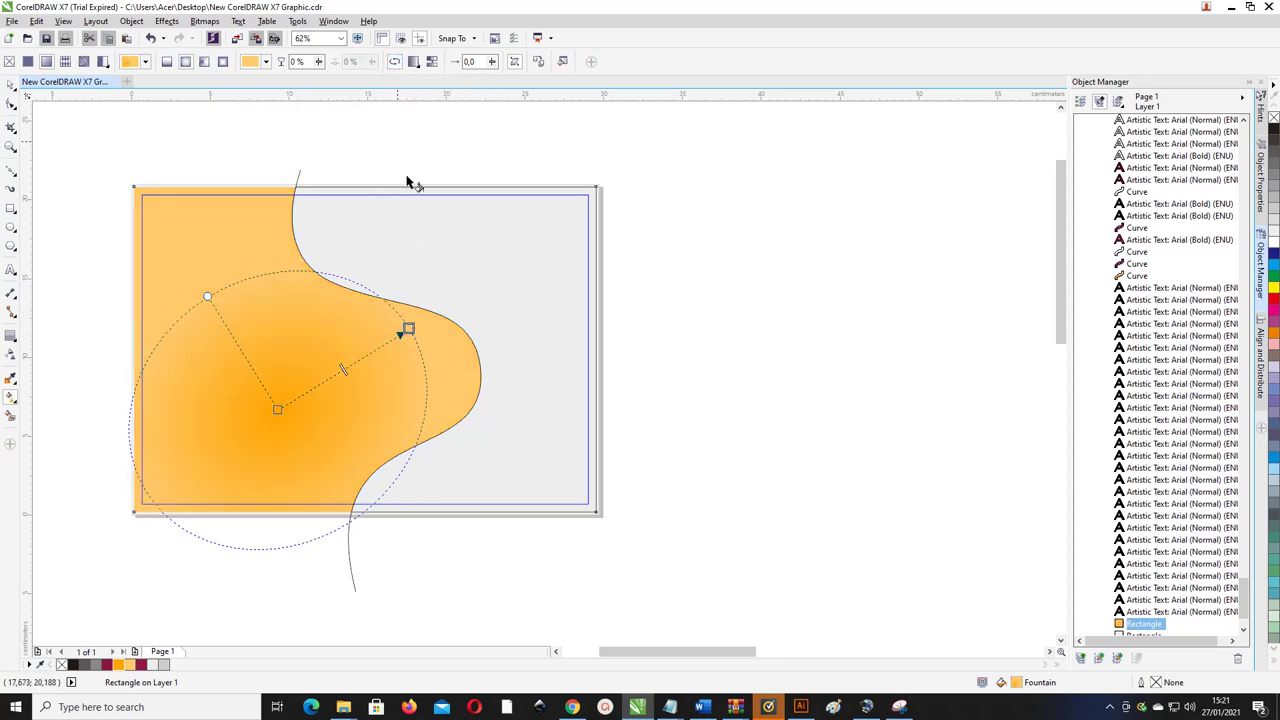
drag(408, 330, 432, 312)
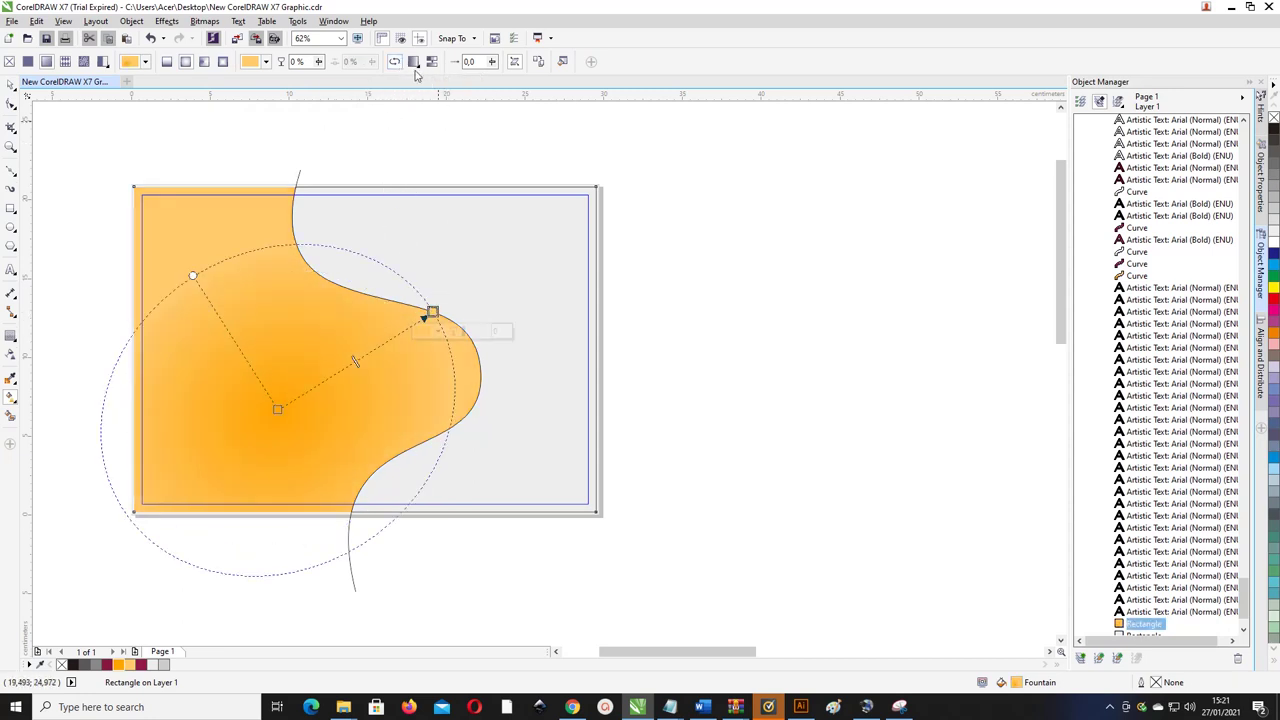
click(396, 62)
drag(279, 410, 155, 481)
drag(420, 334, 449, 299)
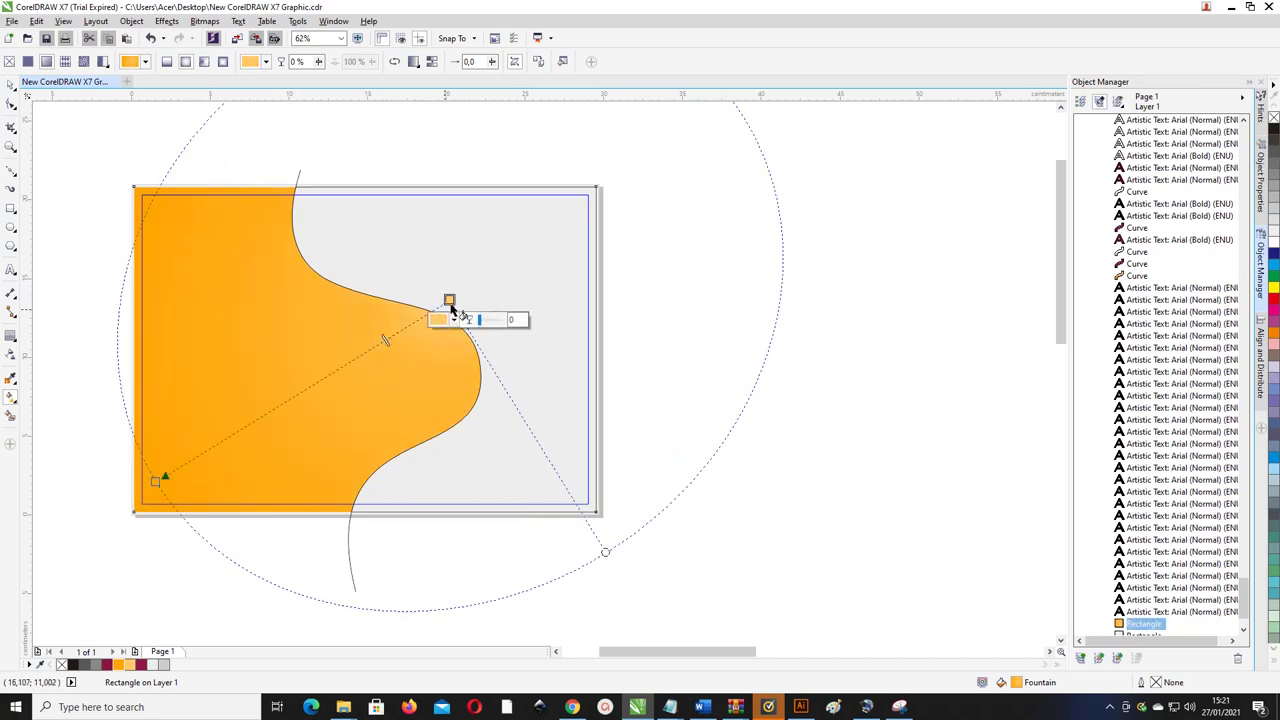
- Fill the light grey shape on the other side of the wave from the orange area with maroon
drag(449, 300, 451, 303)
key(space)
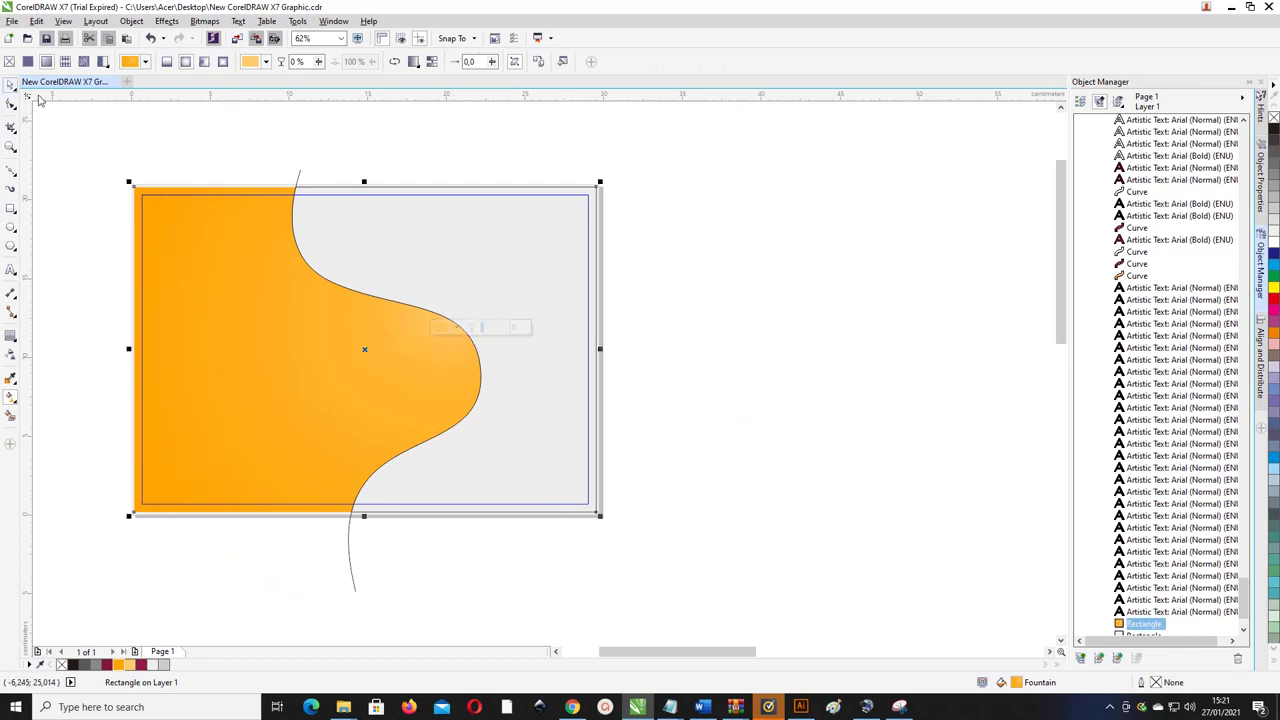
click(447, 291)
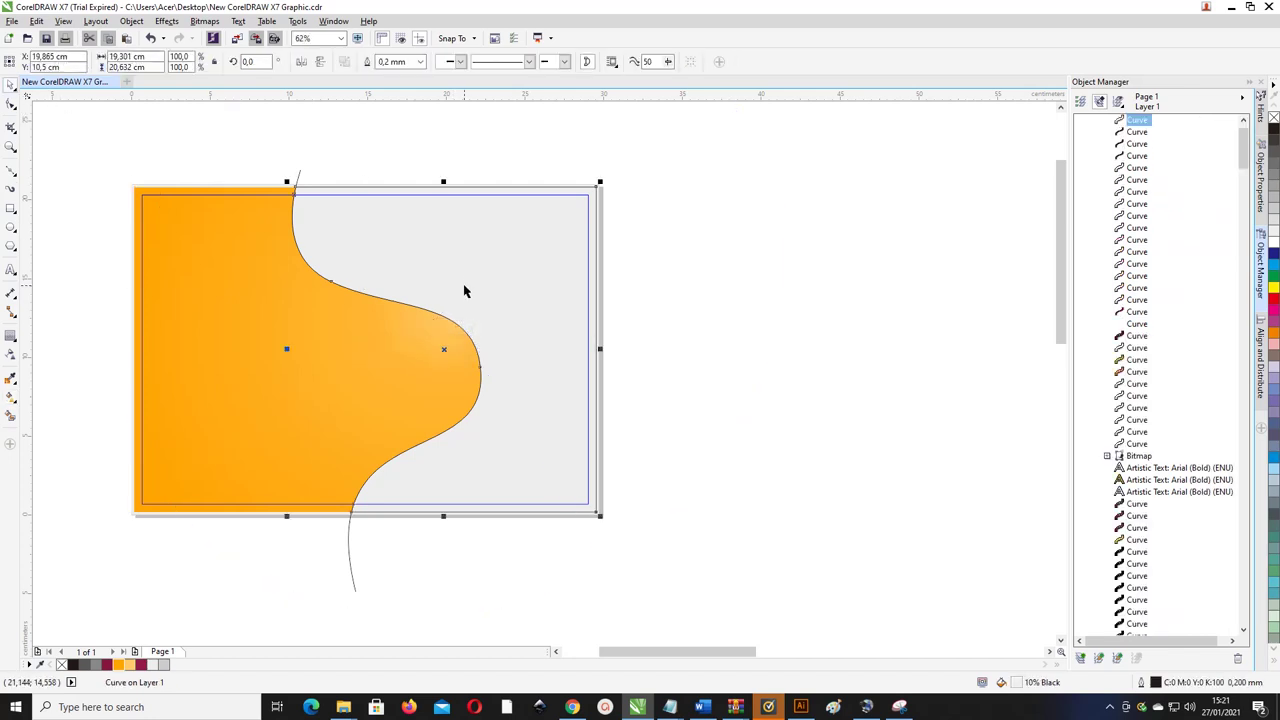
click(141, 665)
click(57, 319)
- Move the wave line off the page to the empty area on its right, and remove the outlines from the page's shapes
click(364, 368)
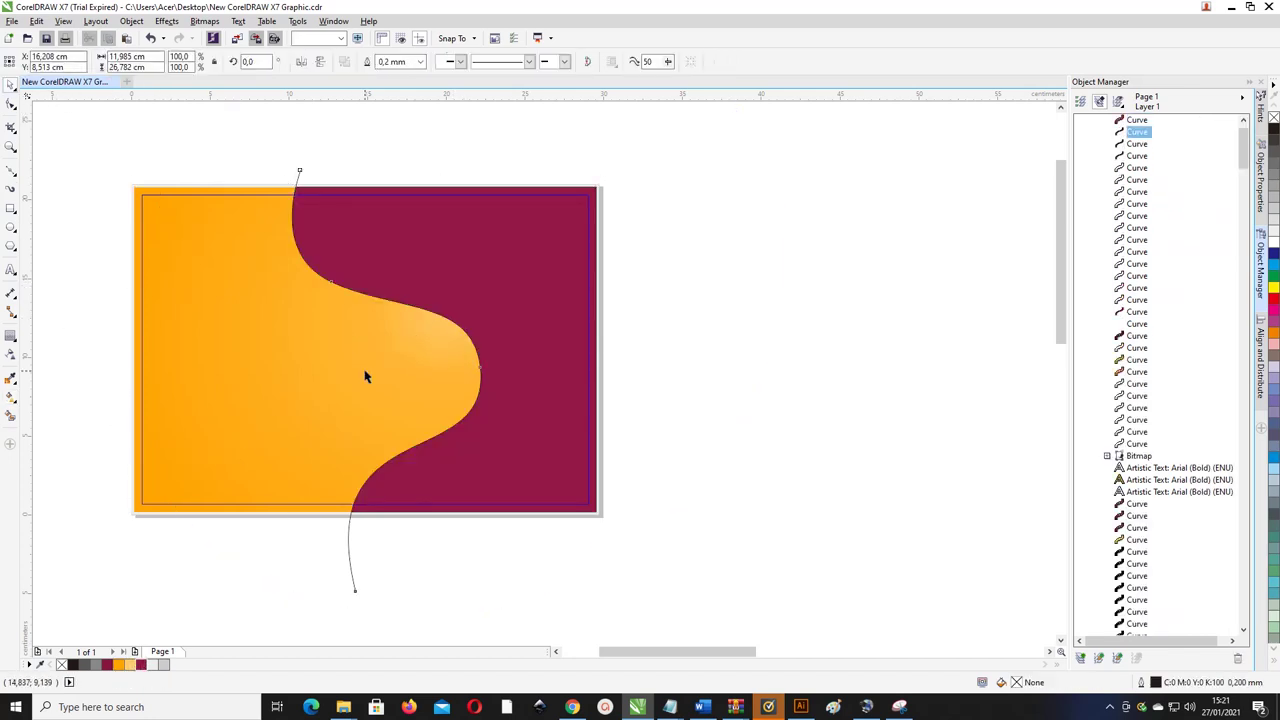
drag(300, 172, 733, 191)
click(643, 178)
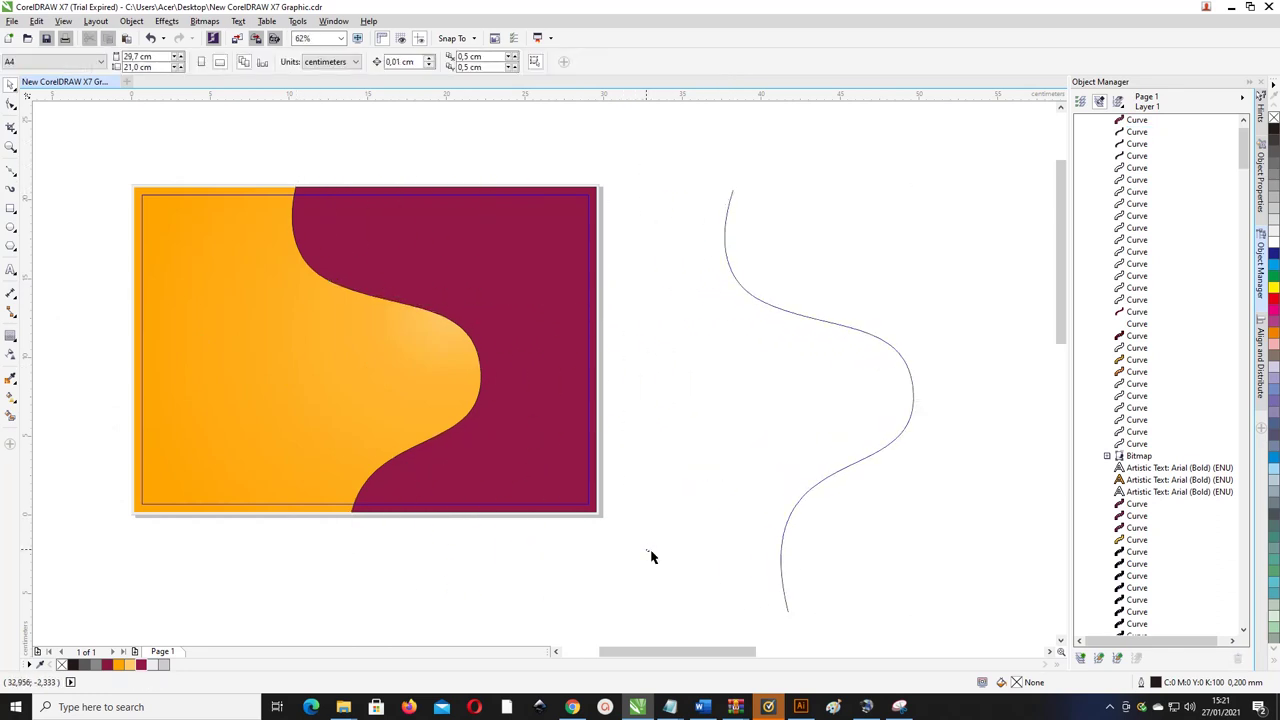
drag(650, 552, 95, 172)
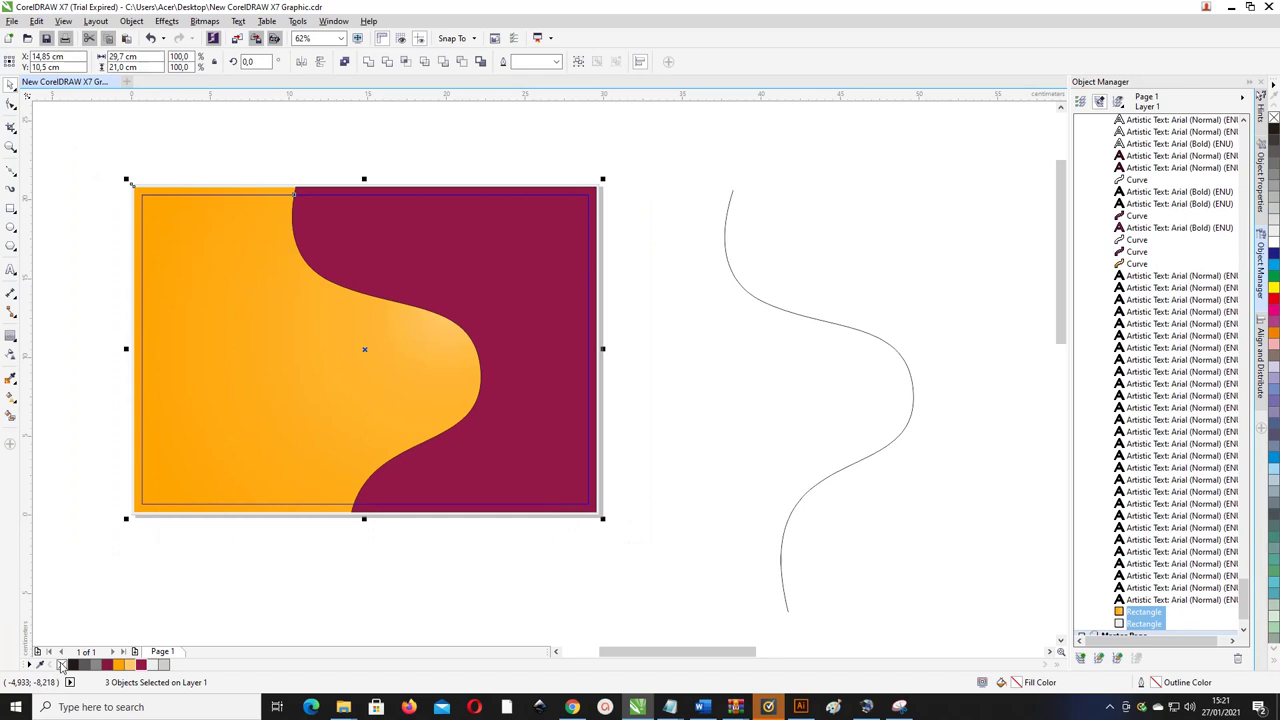
click(489, 531)
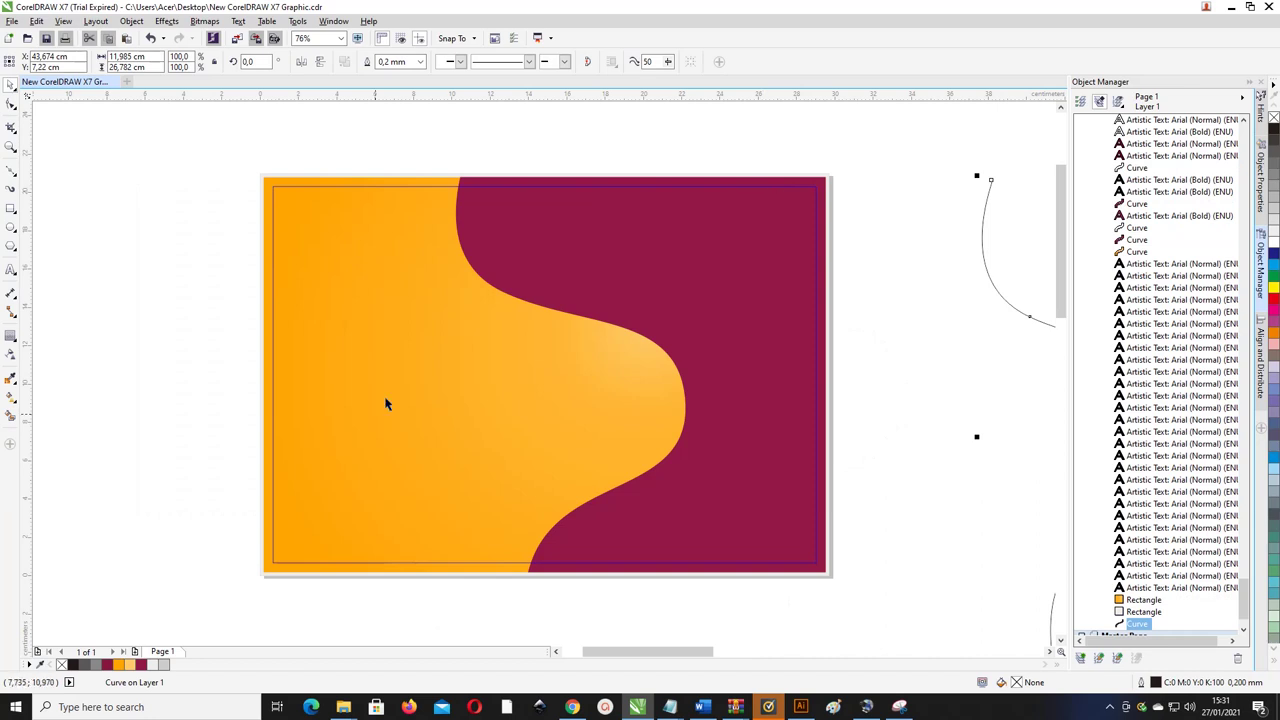
- Switch to File Explorer's Pictures folder and bring the pencil photo, barcode and barudak sd 2 images into the CorelDRAW drawing
mouse_move(345, 707)
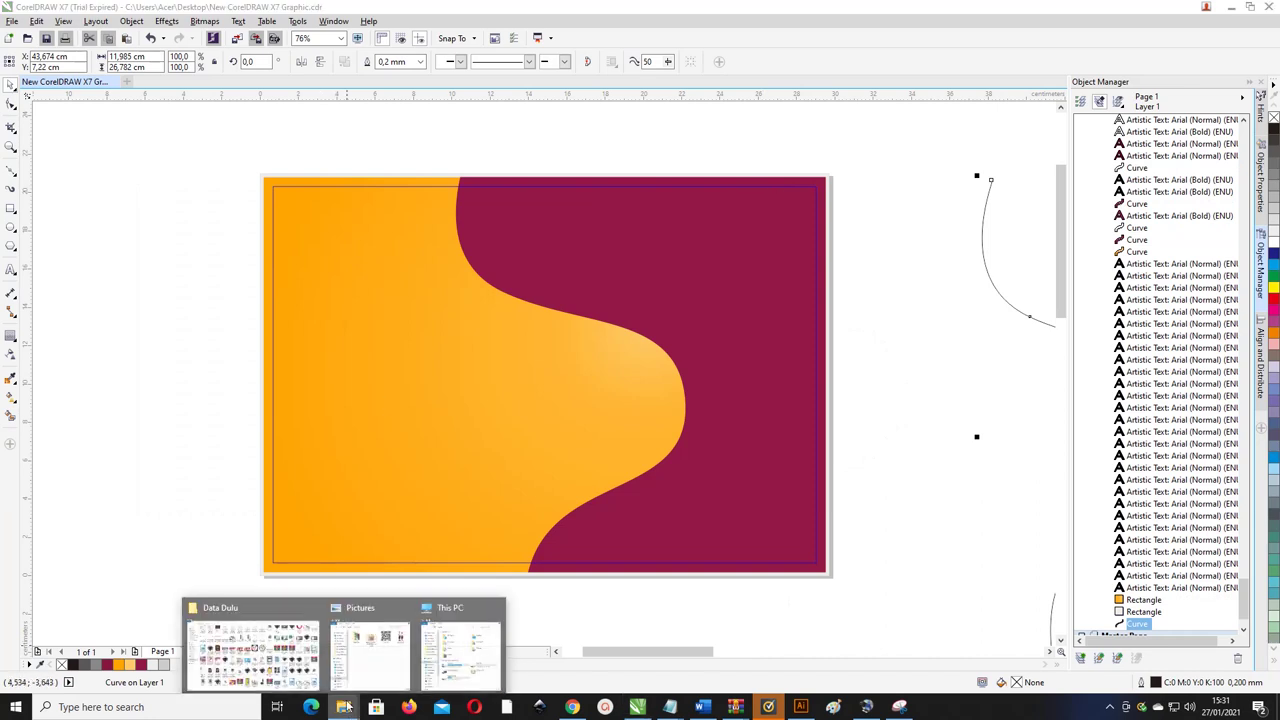
click(383, 646)
click(537, 243)
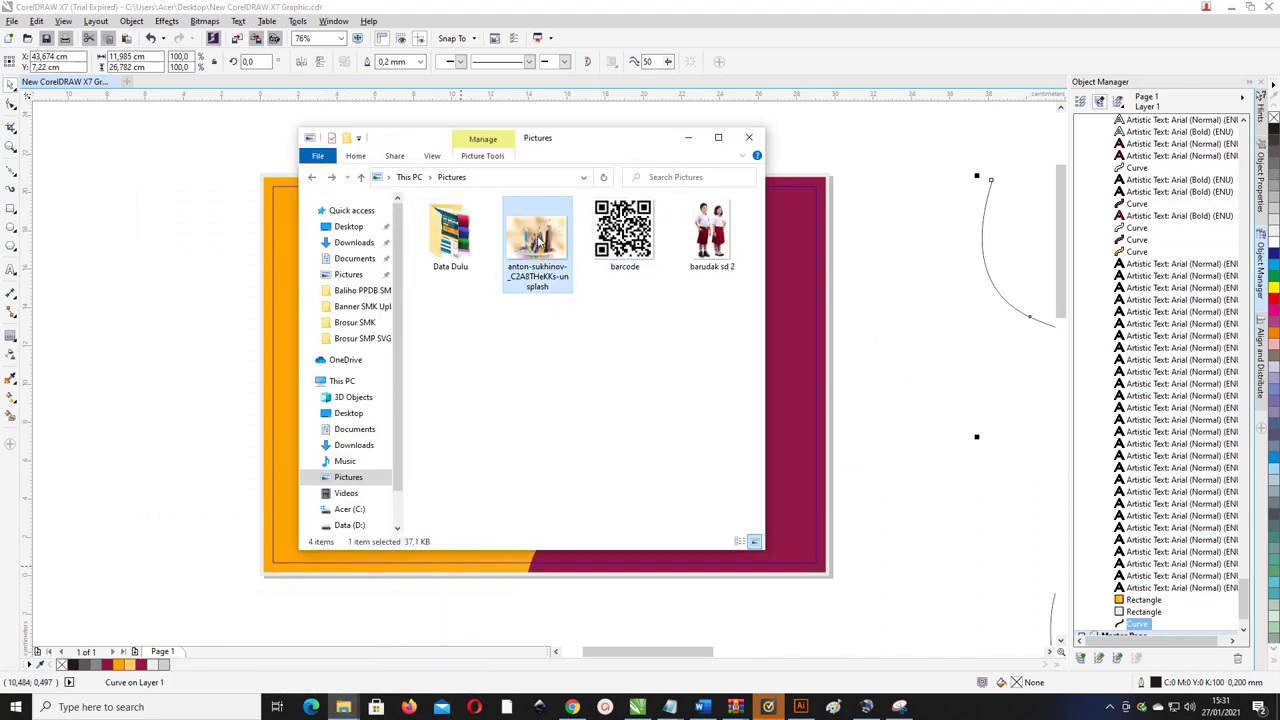
ctrl+click(624, 232)
ctrl+click(690, 230)
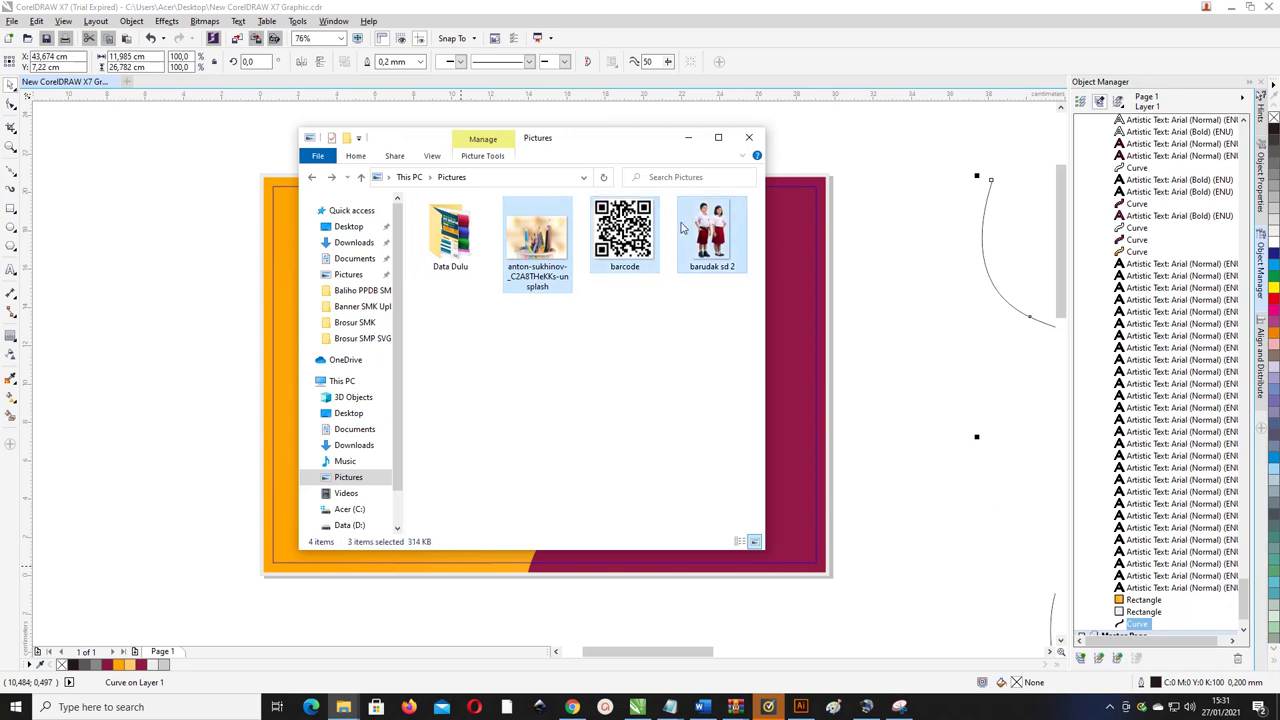
drag(632, 150, 561, 158)
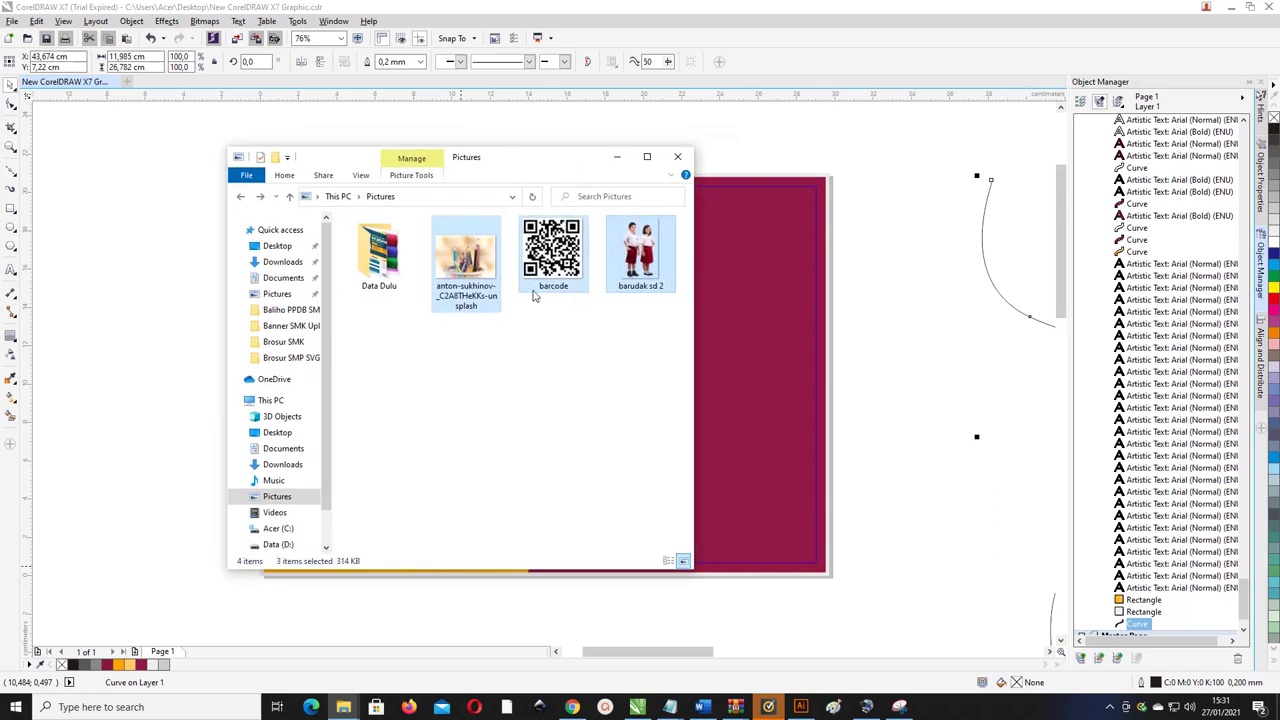
drag(648, 265, 864, 286)
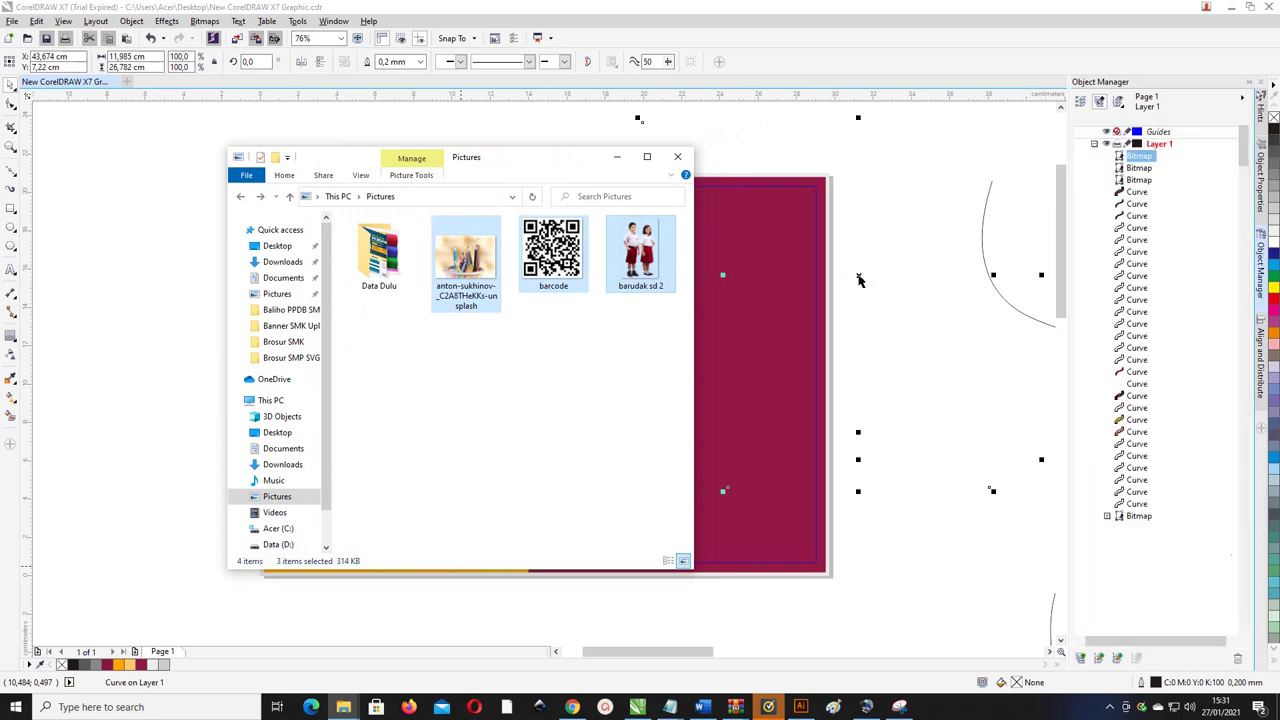
scroll(724, 280, down, 2)
click(617, 157)
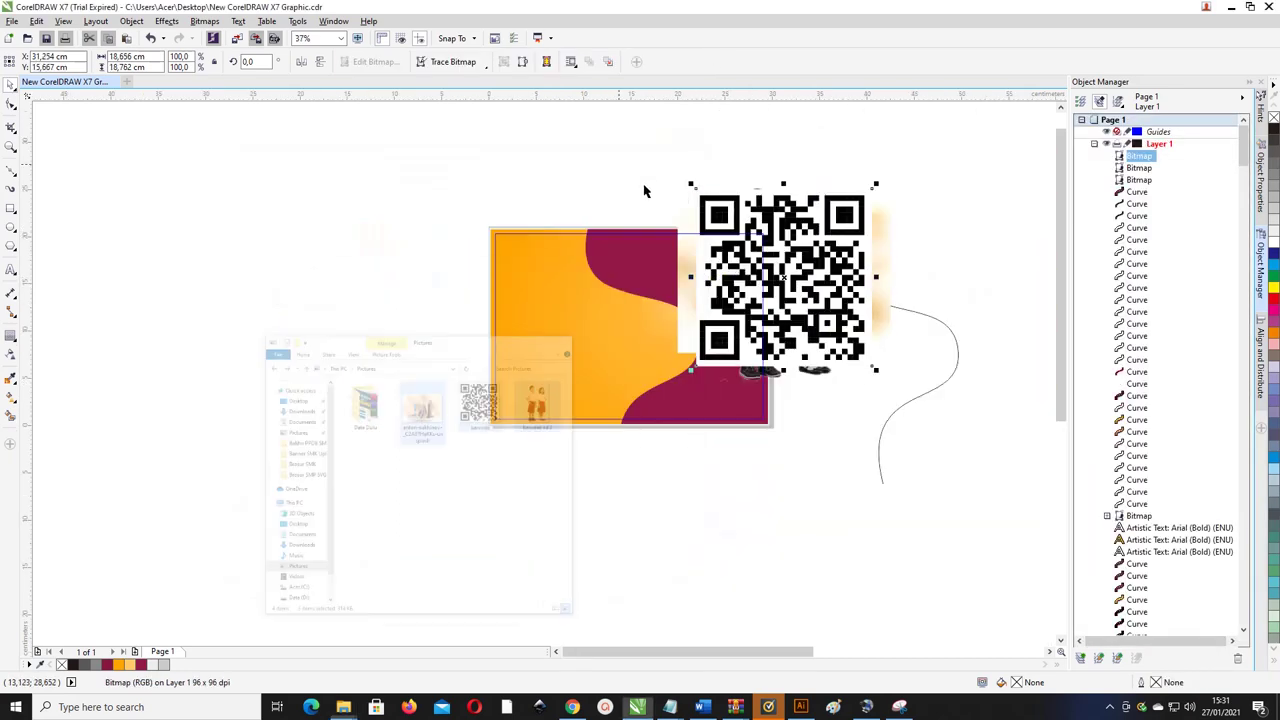
- Move the imported QR code, student photo and pencil photo to the empty area left of the page
drag(772, 242, 366, 258)
drag(821, 248, 362, 270)
mouse_move(852, 261)
mouse_down()
mouse_move(363, 323)
mouse_move(272, 310)
mouse_move(287, 260)
mouse_move(266, 348)
mouse_up()
right_click(294, 366)
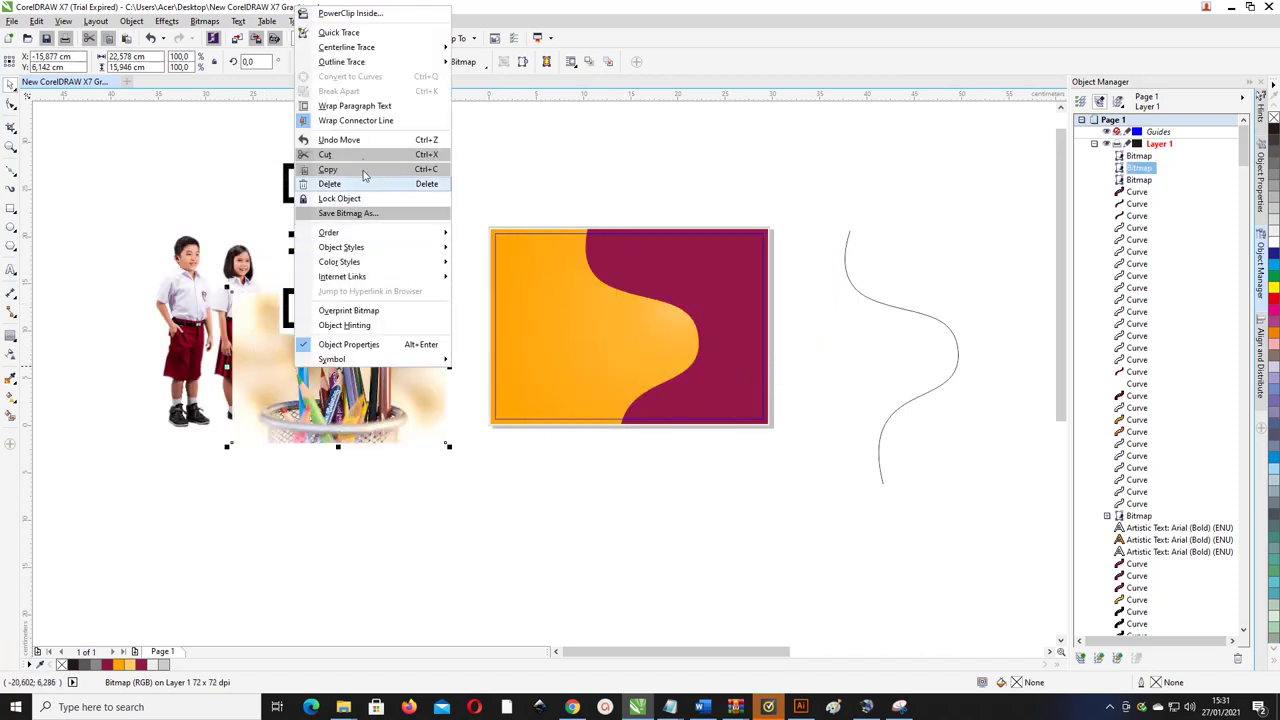
click(616, 196)
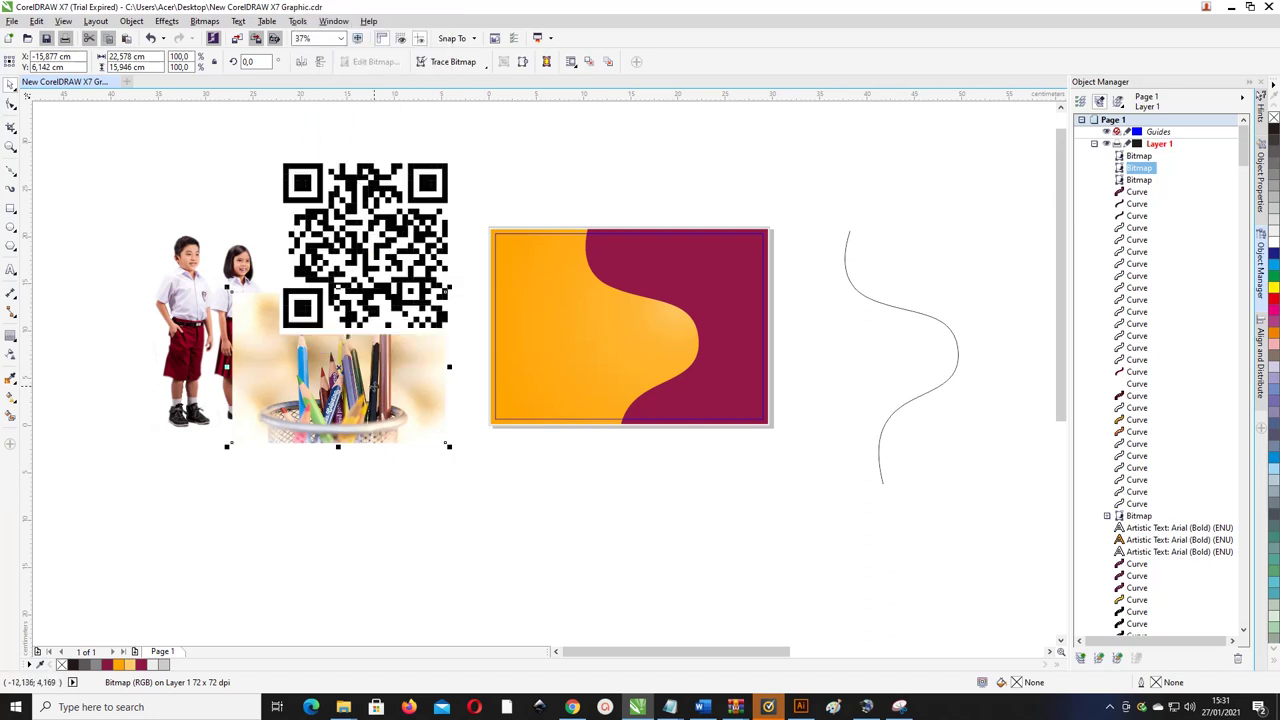
- Bring the pencil photo to the front, shift the QR code down over the student photo, and nudge the pencil photo up beside them
key(shift+Page_Up)
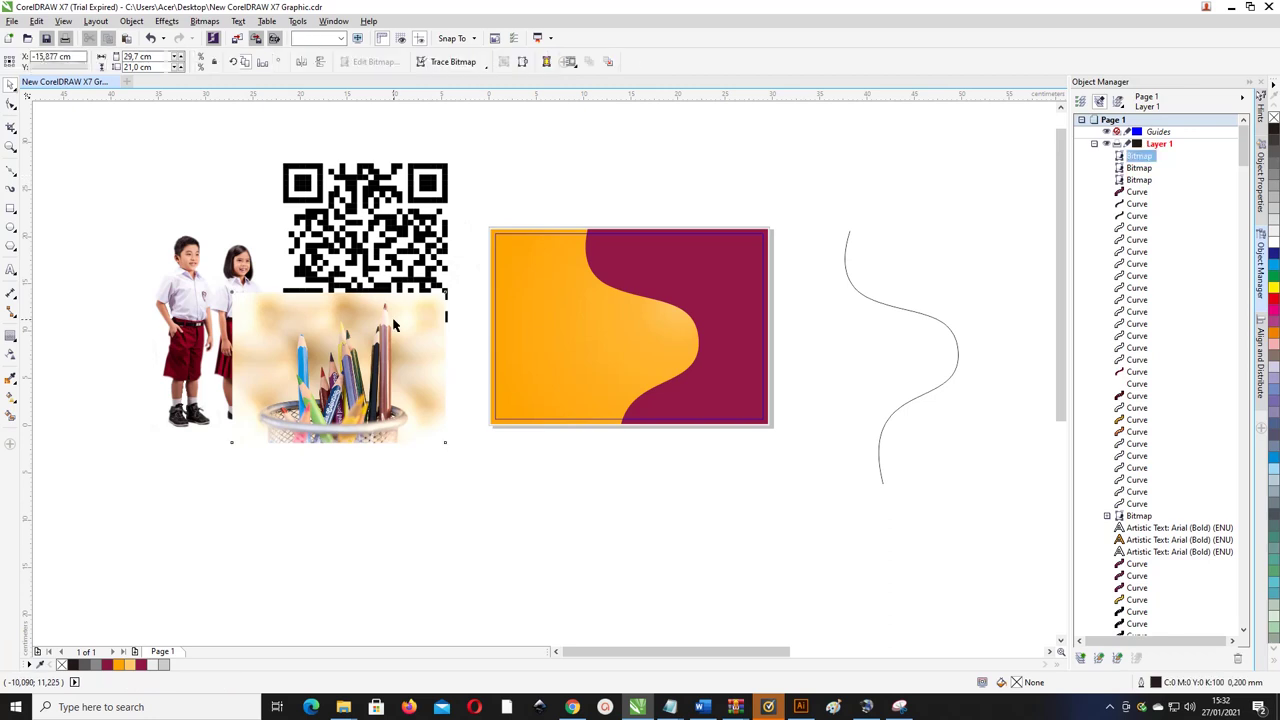
mouse_move(393, 316)
mouse_down()
mouse_move(374, 314)
mouse_move(378, 296)
mouse_move(306, 302)
mouse_move(226, 417)
mouse_move(233, 428)
mouse_up()
drag(356, 358, 352, 332)
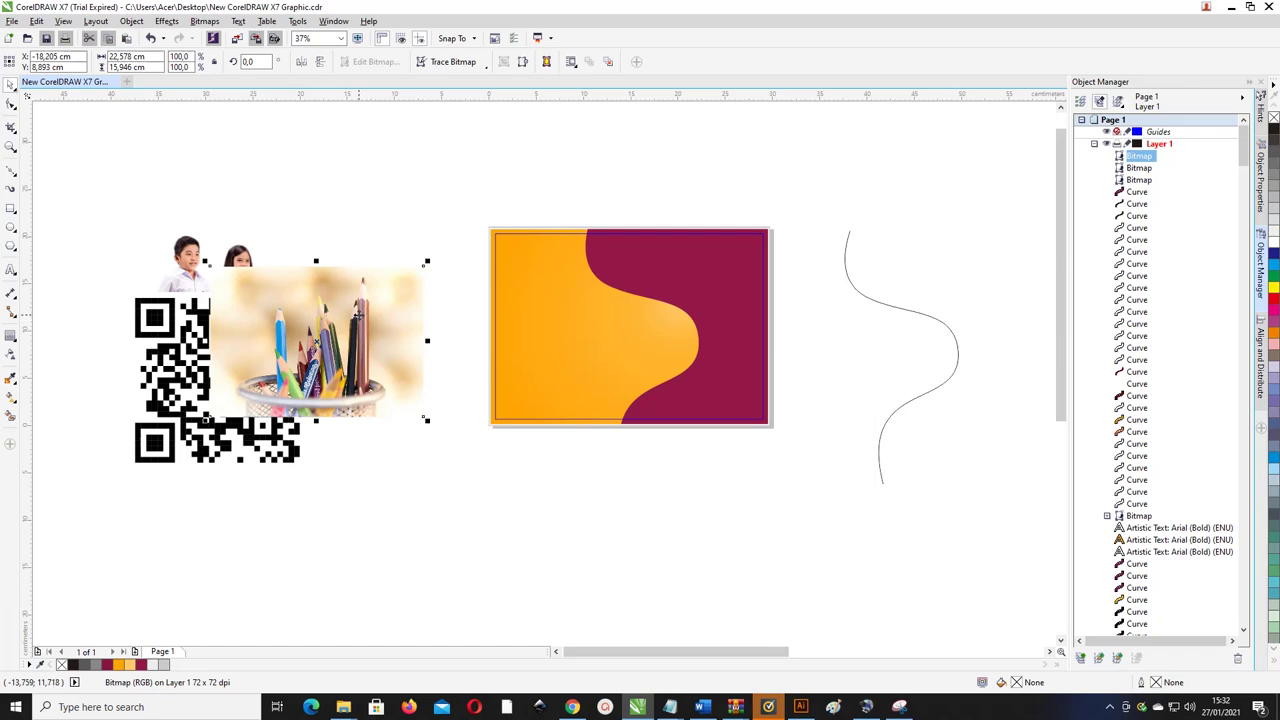
- Place the pencil photo in the area right of the page and enlarge it to about 31.9 × 22.5 cm
drag(350, 312, 880, 226)
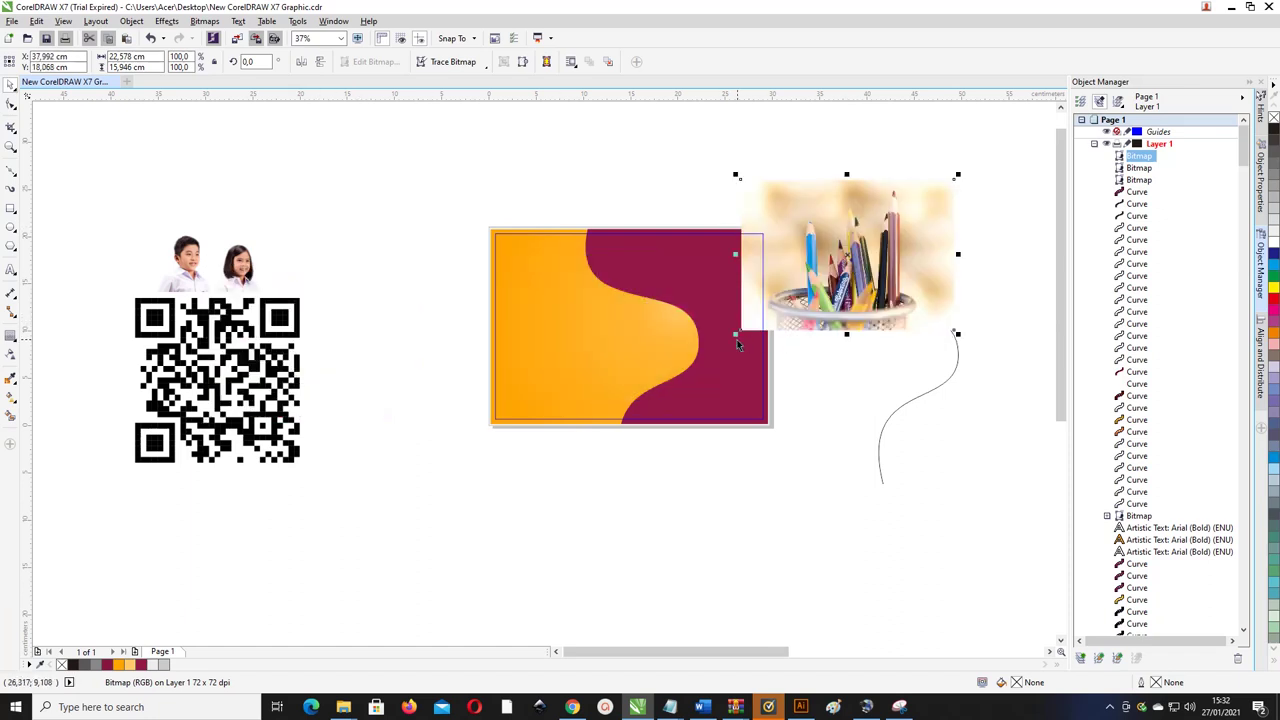
drag(727, 343, 544, 451)
drag(797, 381, 740, 391)
drag(779, 332, 861, 324)
scroll(764, 321, down, 1)
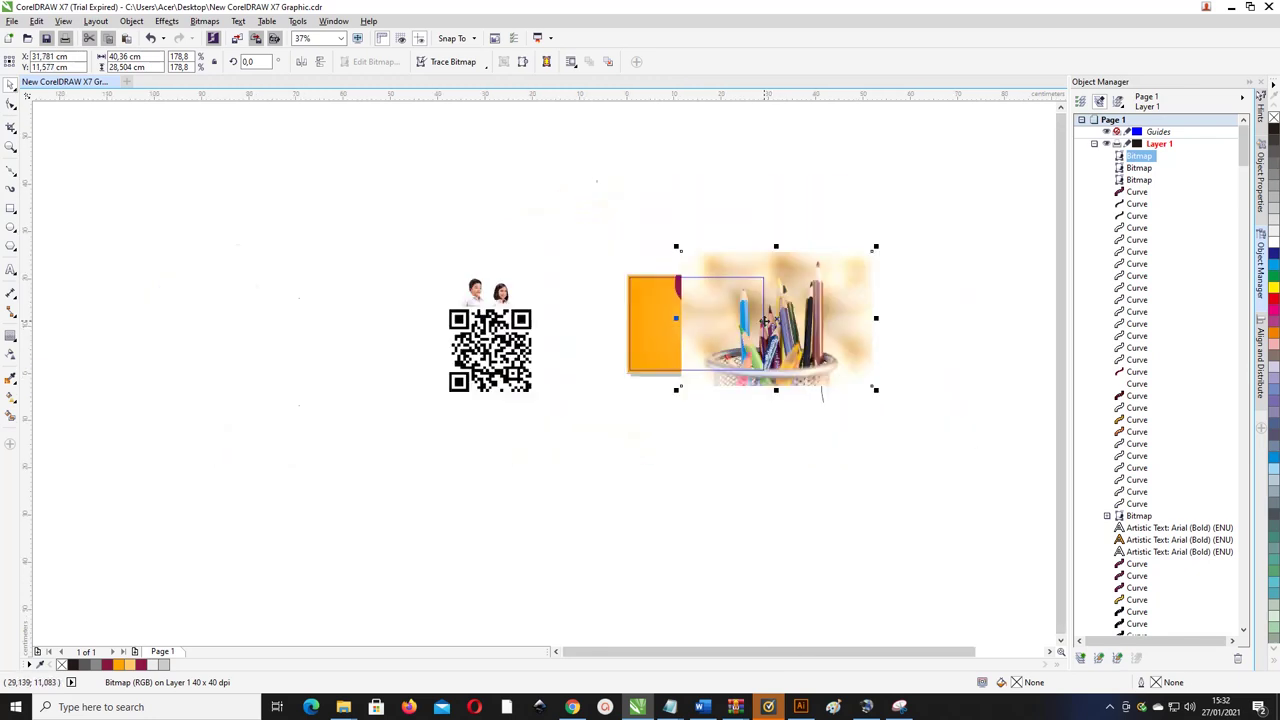
mouse_move(876, 247)
mouse_down()
mouse_move(834, 277)
mouse_move(888, 286)
mouse_move(895, 300)
mouse_up()
key(z)
drag(572, 230, 951, 404)
click(11, 101)
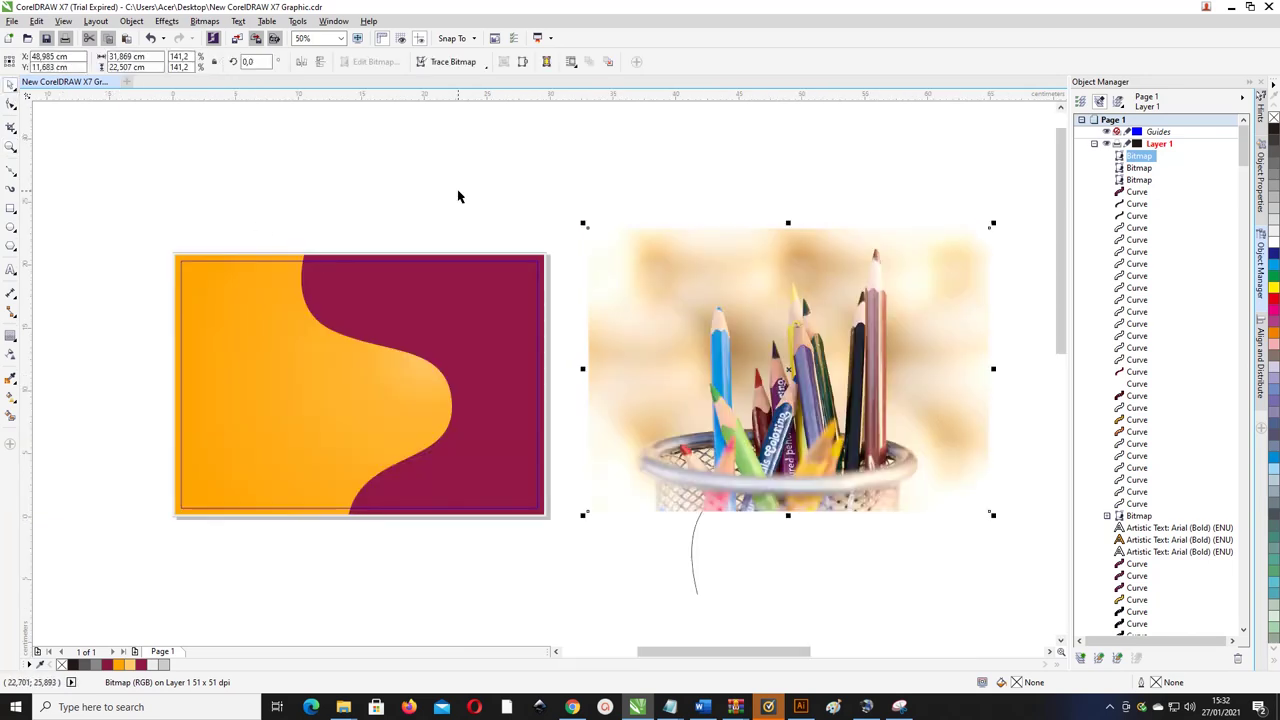
- Duplicate the maroon shape beside the wave
click(475, 284)
drag(472, 306, 459, 307)
key(ctrl+z)
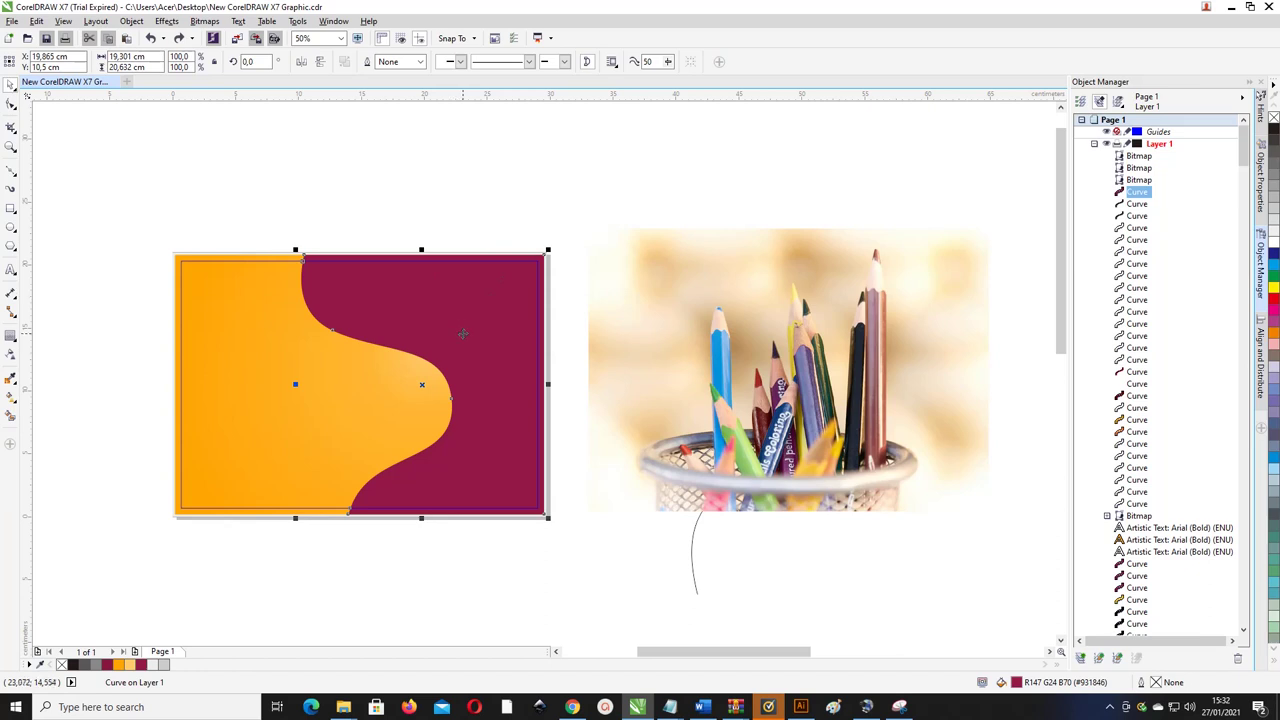
key(ctrl+d)
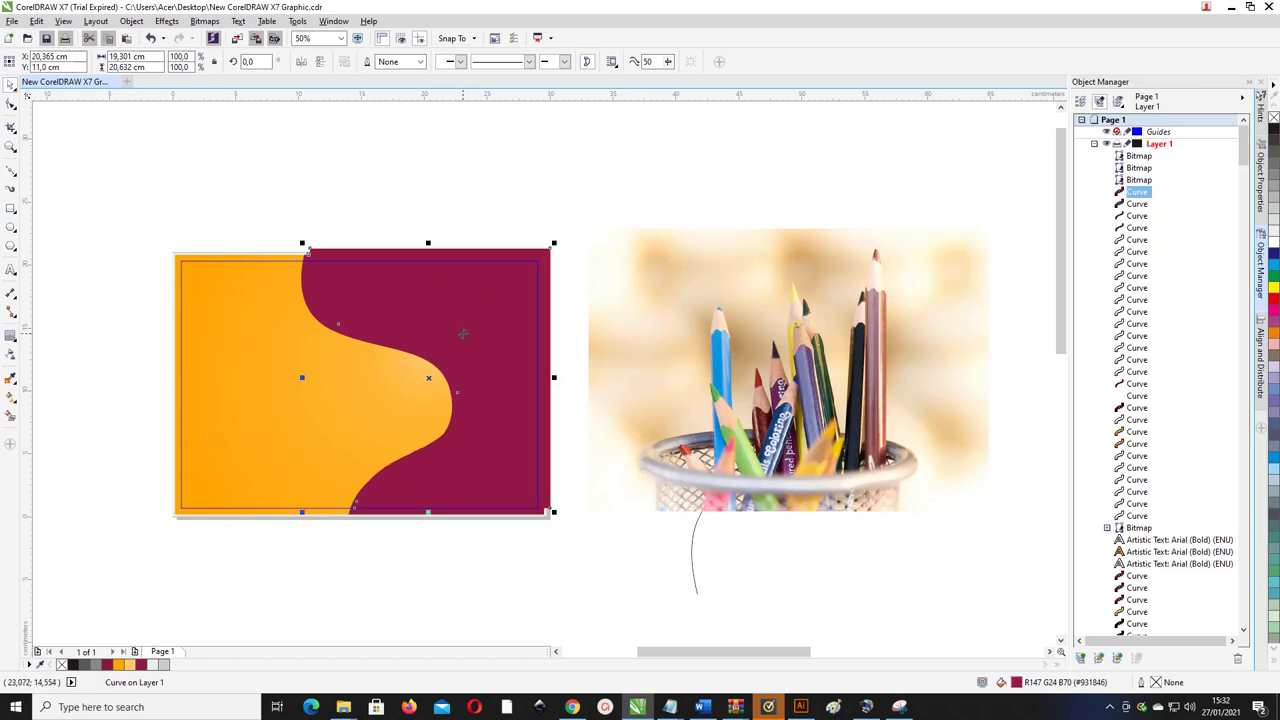
- PowerClip the pencil photo inside the duplicated maroon shape
click(658, 258)
right_click(670, 242)
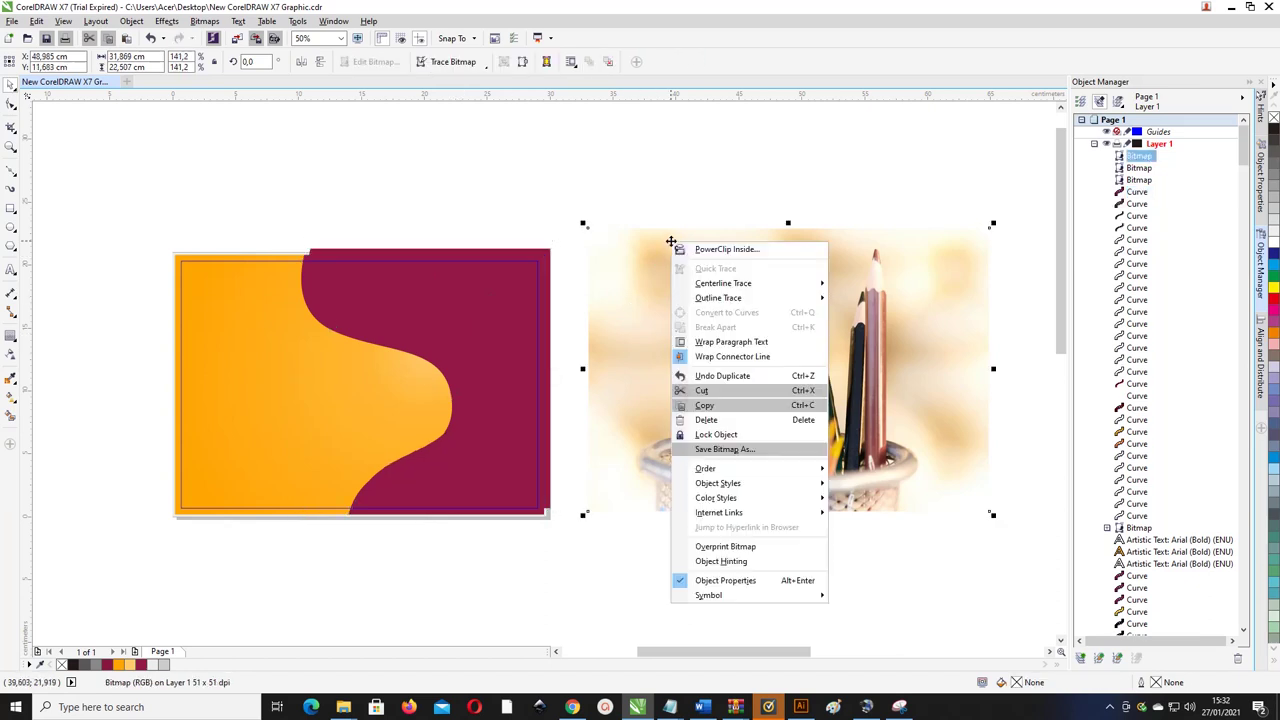
click(720, 249)
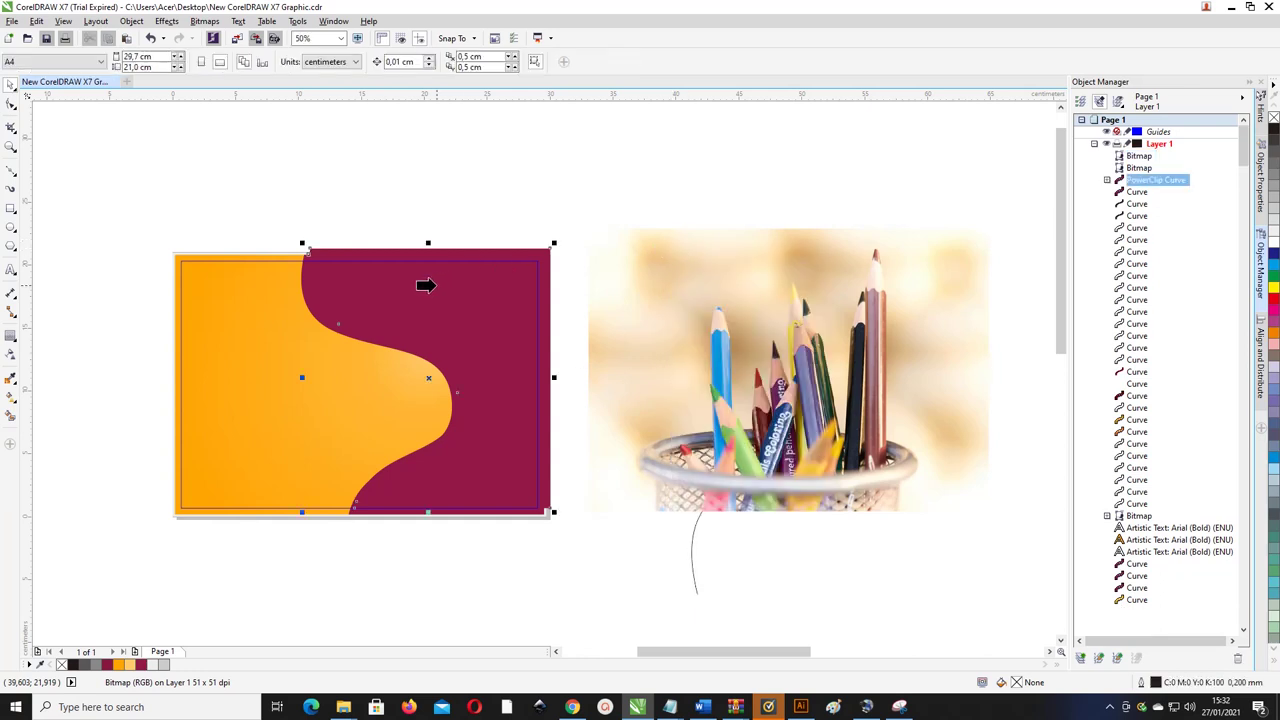
click(423, 283)
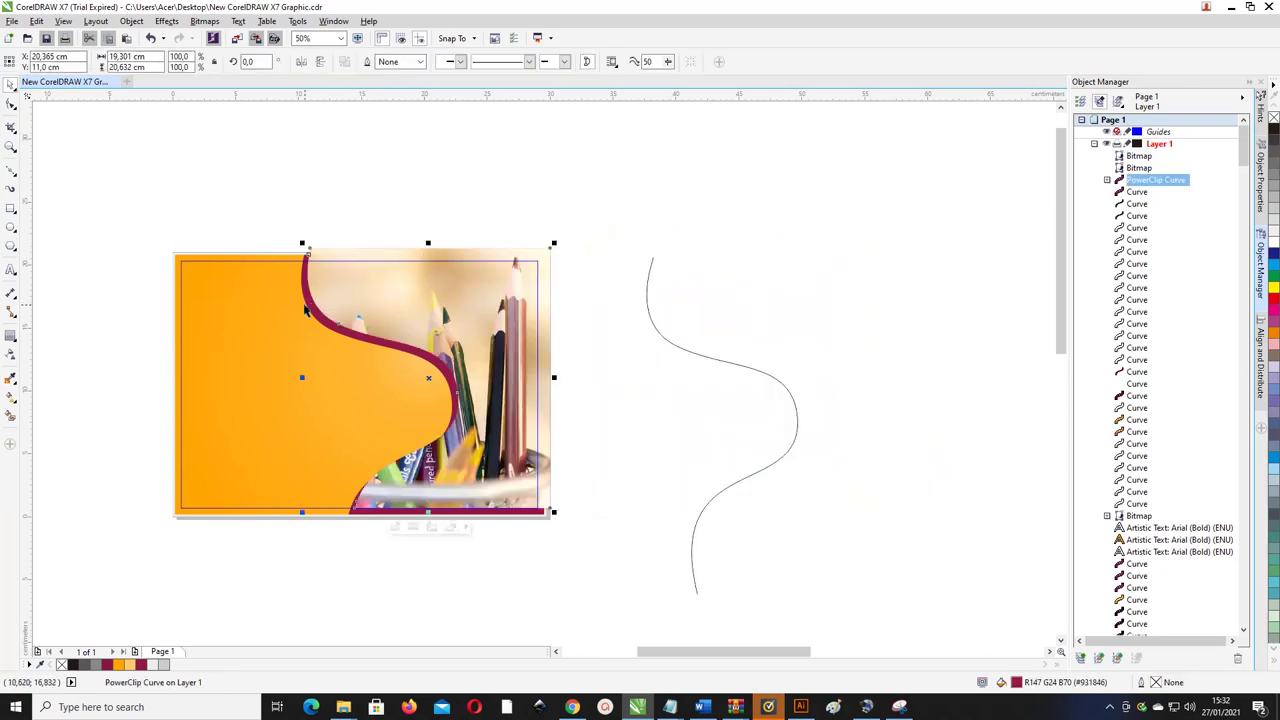
key(Escape)
- Align the PowerClip shape with the top and left edges of the original maroon shape beneath it
scroll(333, 294, up, 2)
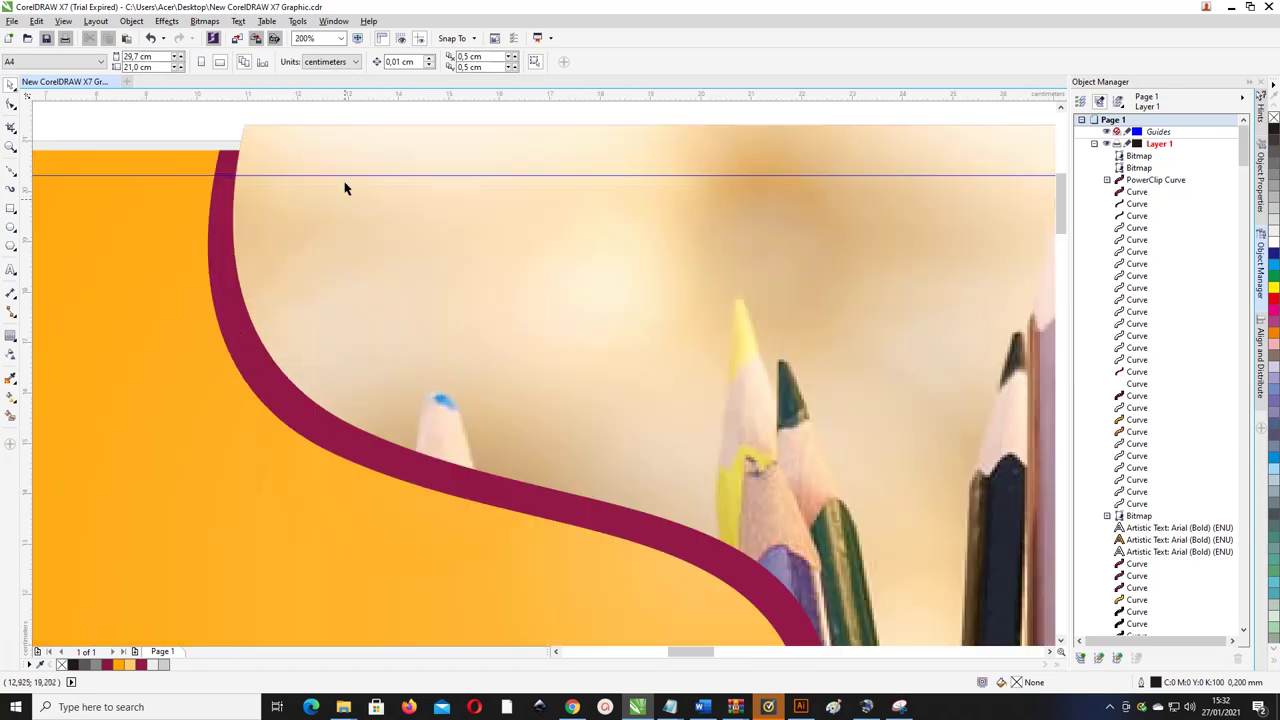
click(250, 280)
shift+click(213, 276)
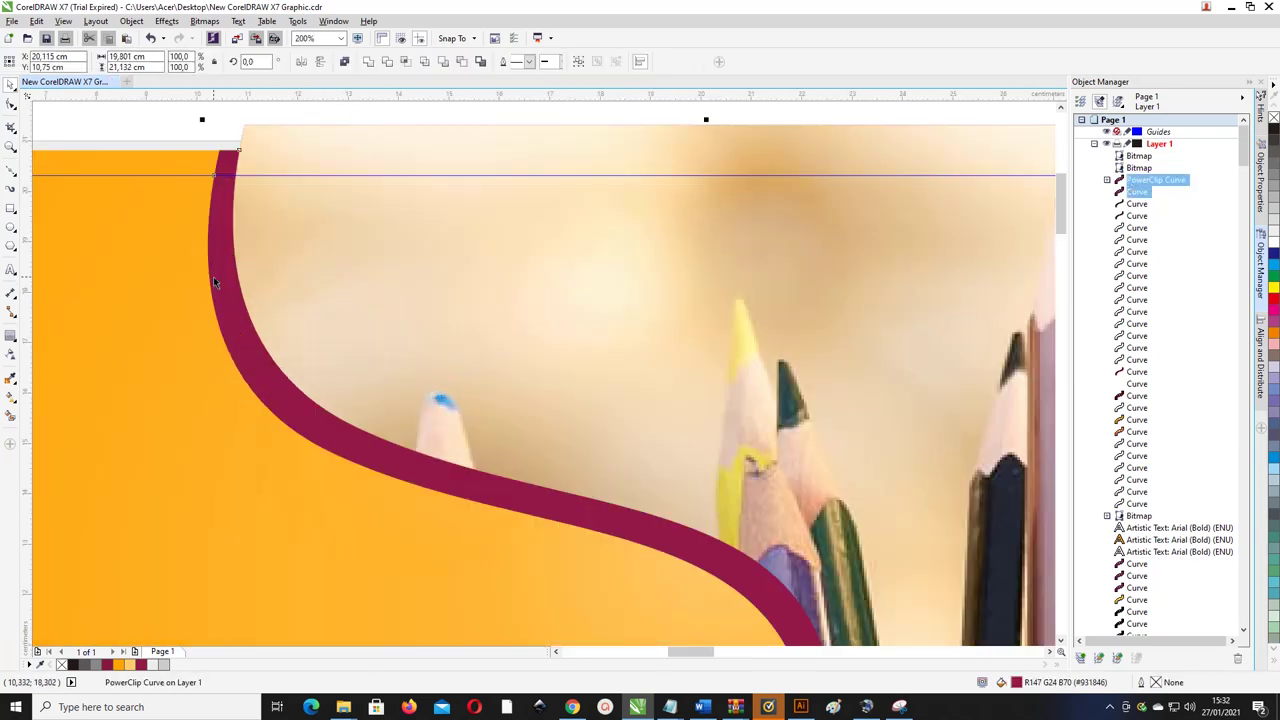
key(t)
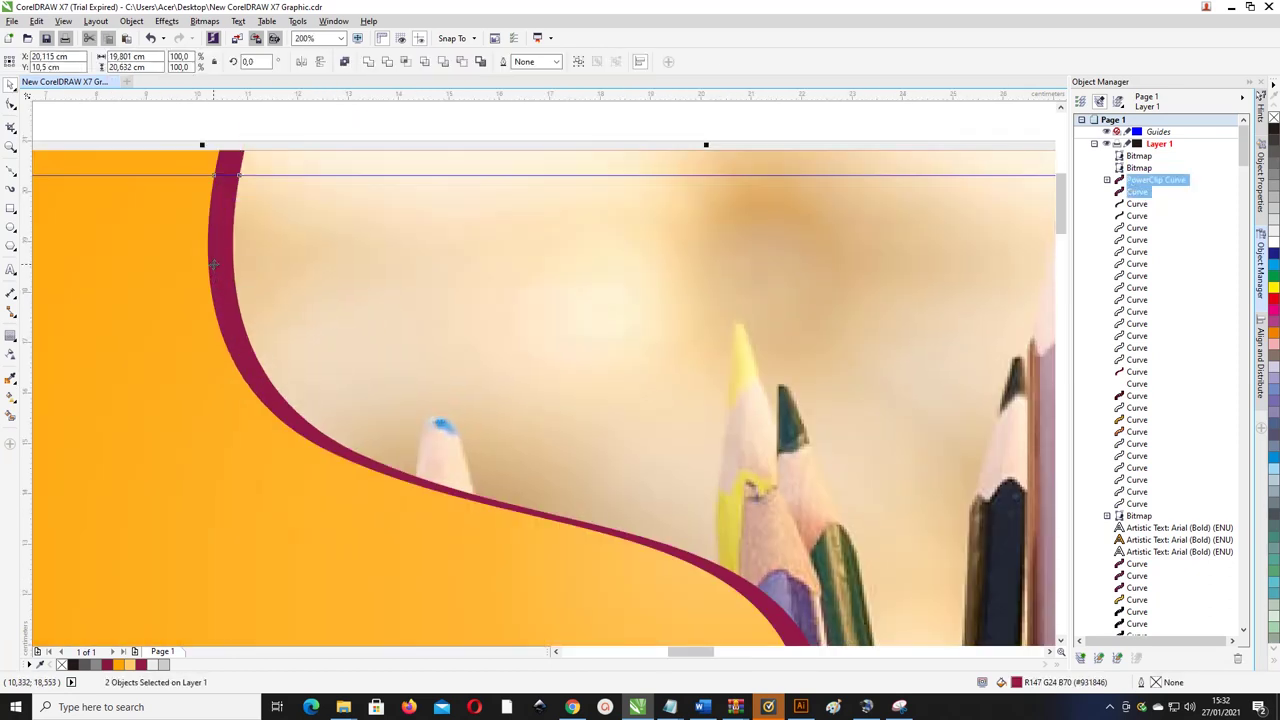
scroll(213, 265, down, 2)
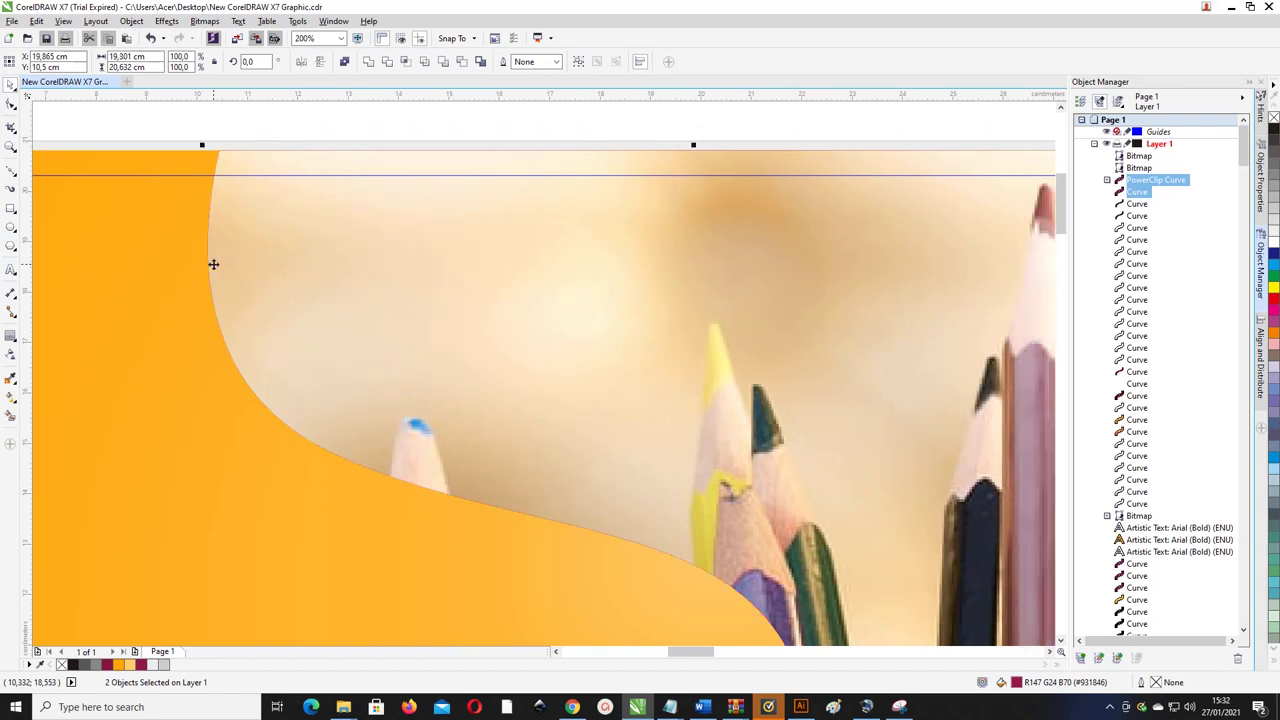
- Remove the outline from the PowerClip shape holding the pencil photo
click(534, 213)
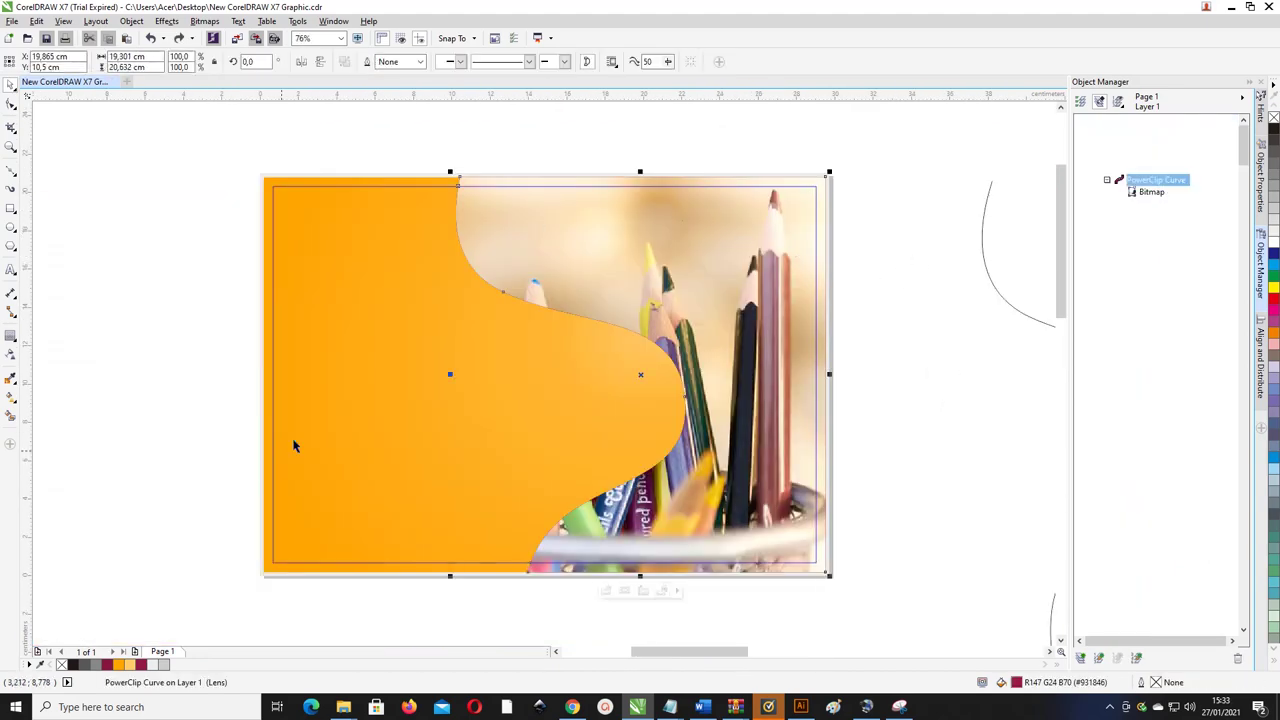
right_click(61, 664)
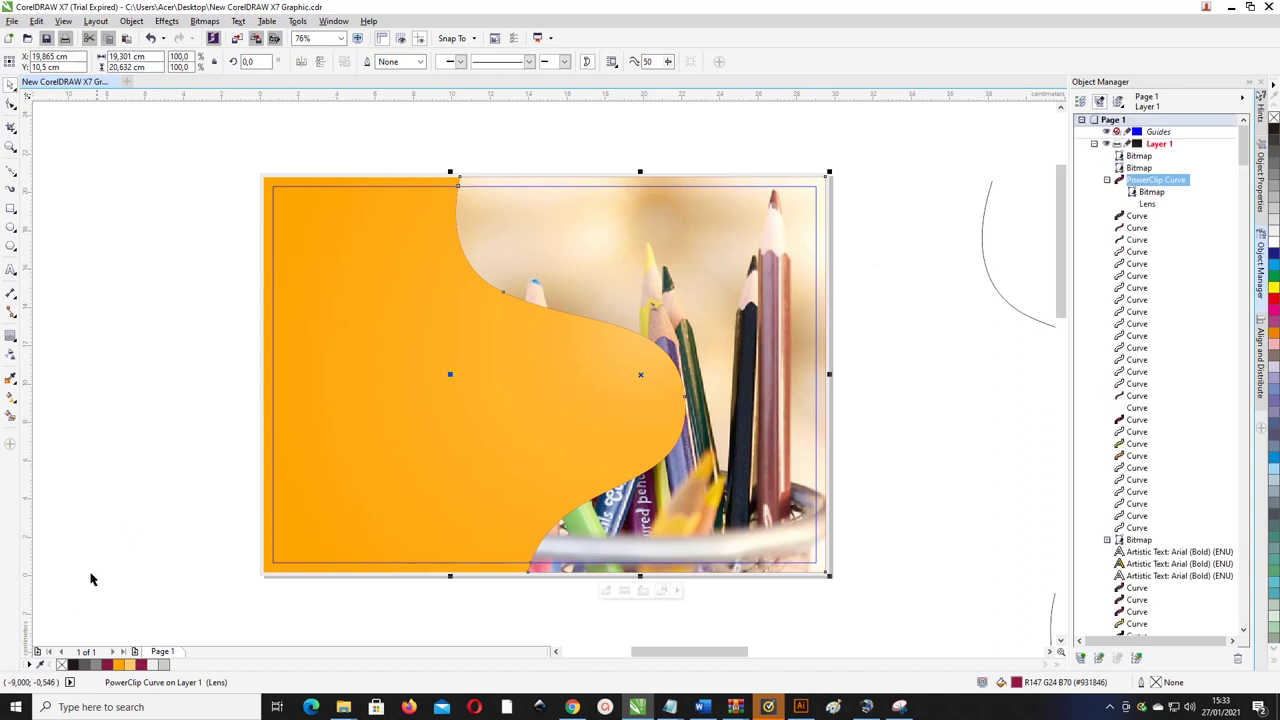
click(118, 461)
scroll(527, 258, up, 2)
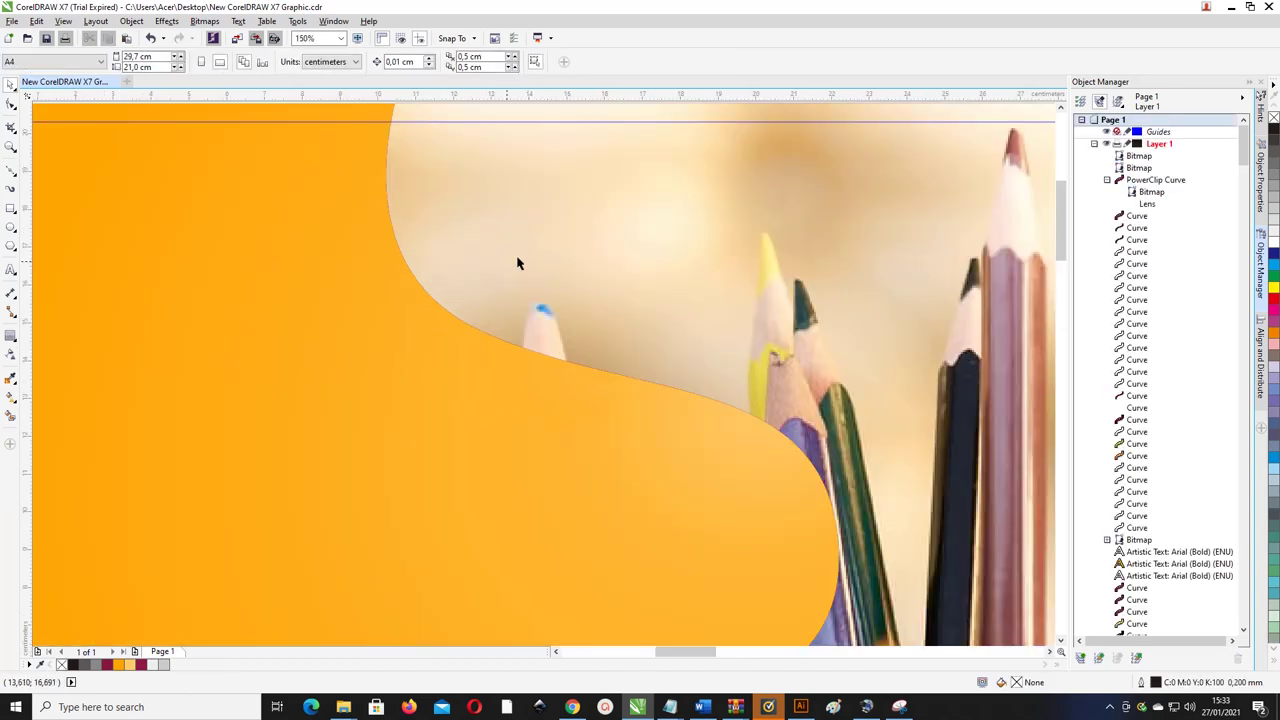
- Open the pencil photo's PowerClip for editing and apply a uniform transparency with the Multiply merge mode to the photo
click(531, 266)
scroll(534, 263, down, 2)
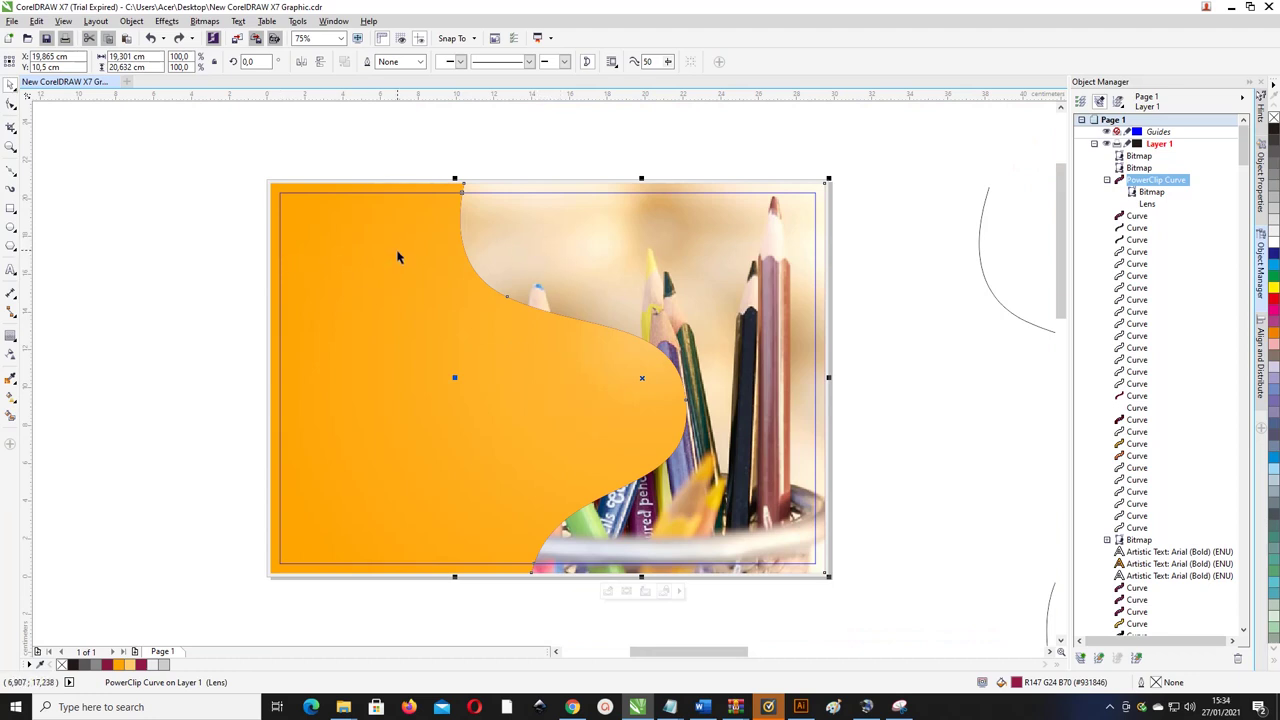
right_click(513, 236)
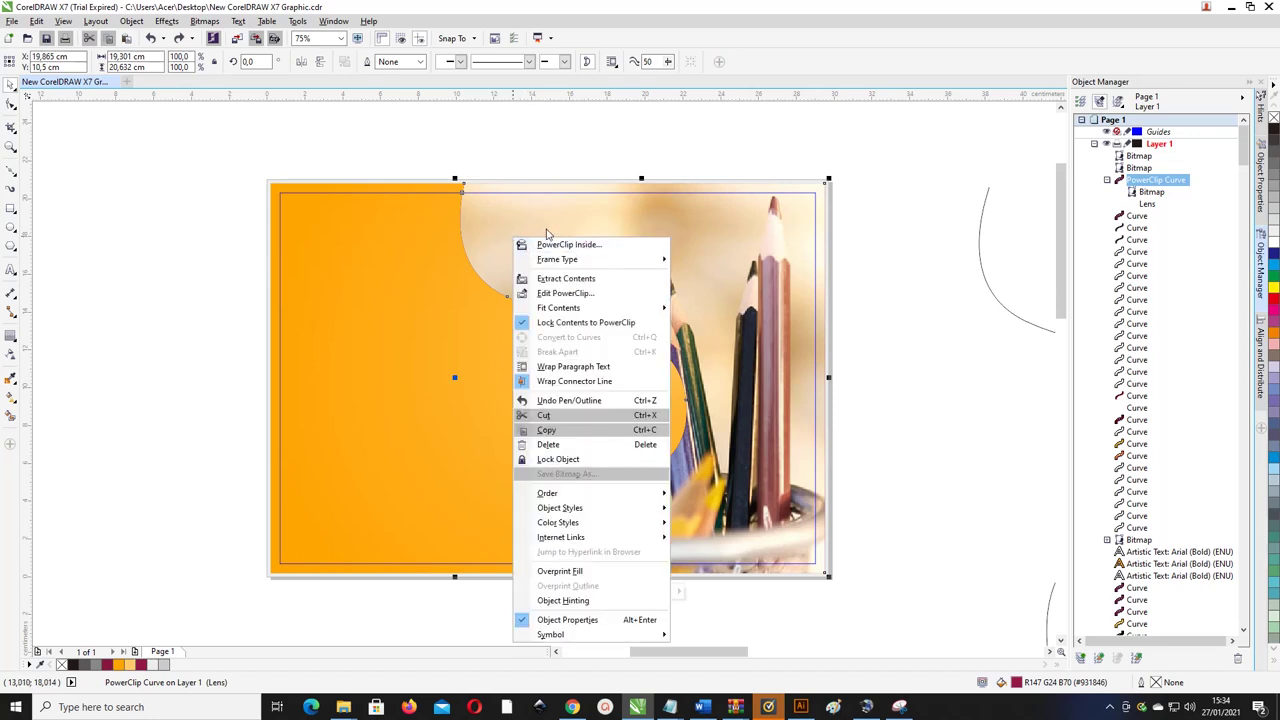
click(548, 293)
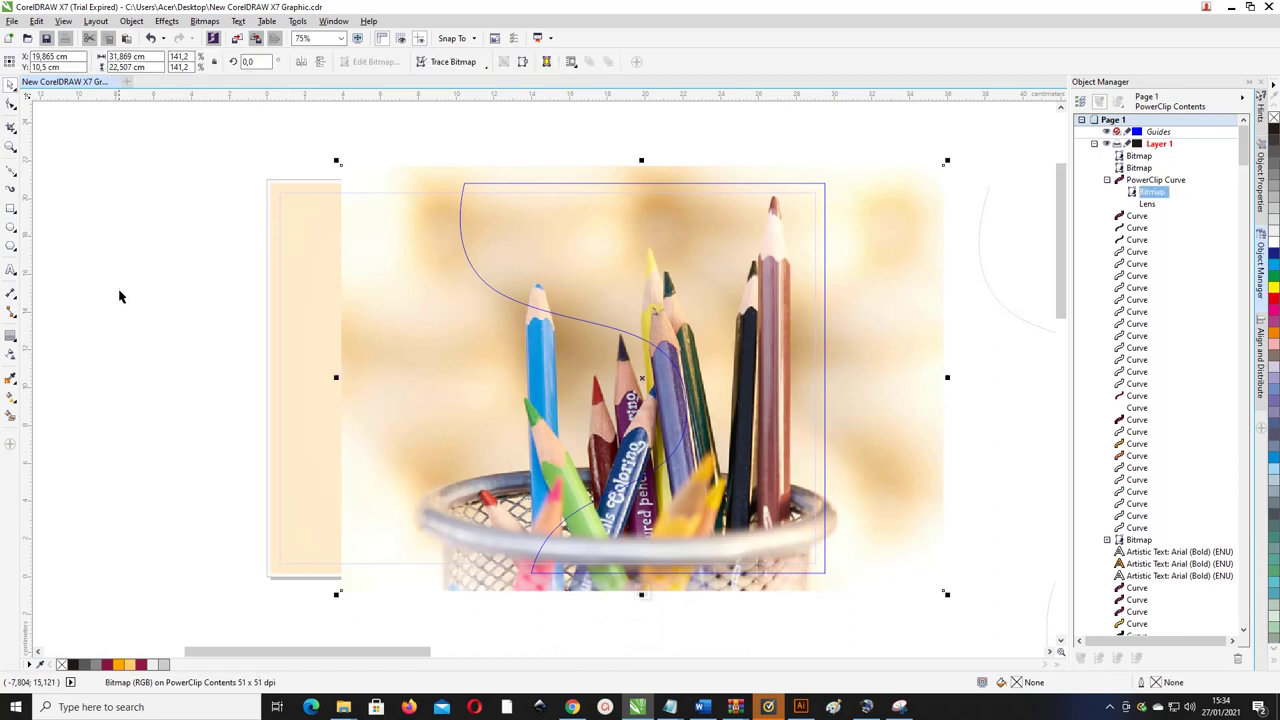
click(10, 356)
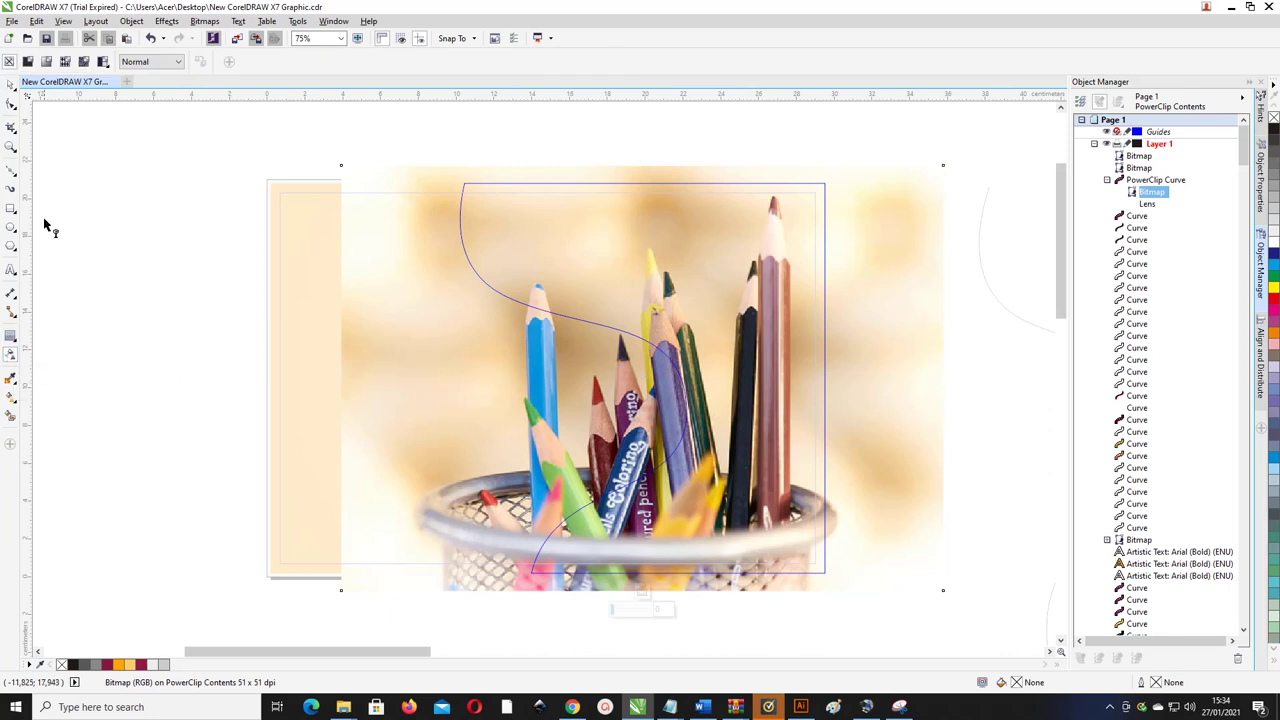
click(28, 62)
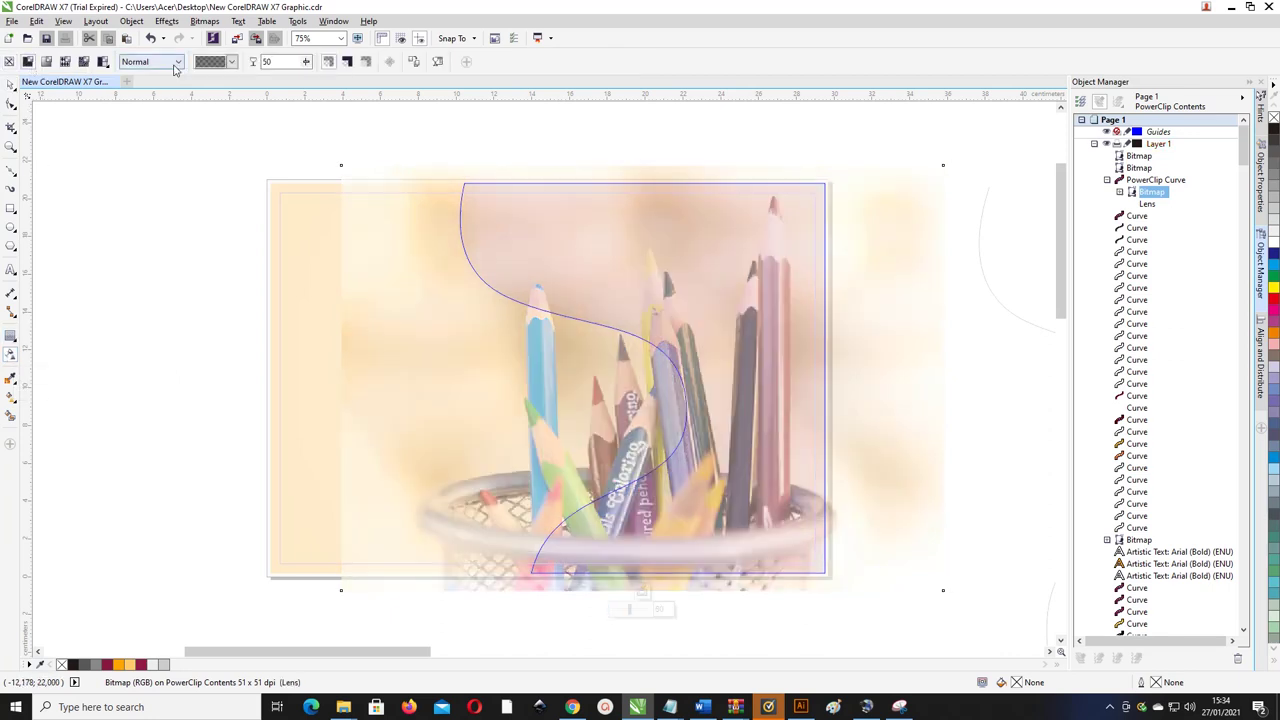
click(174, 62)
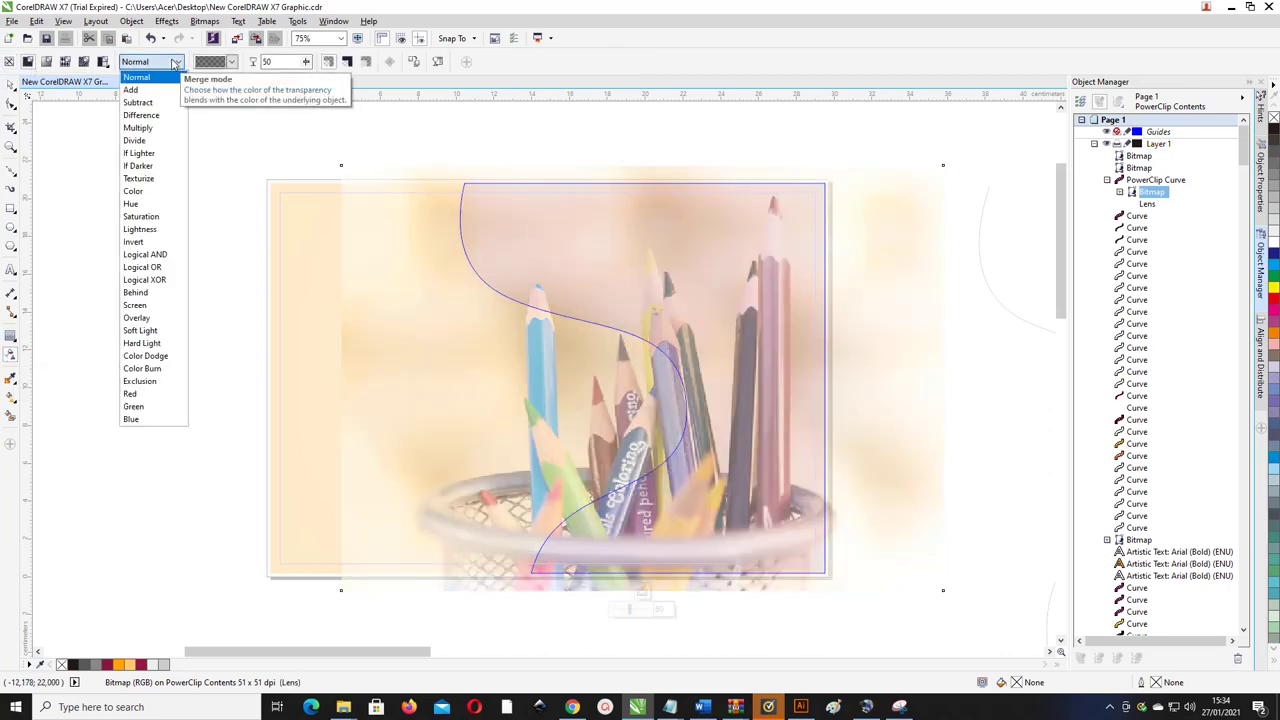
click(141, 128)
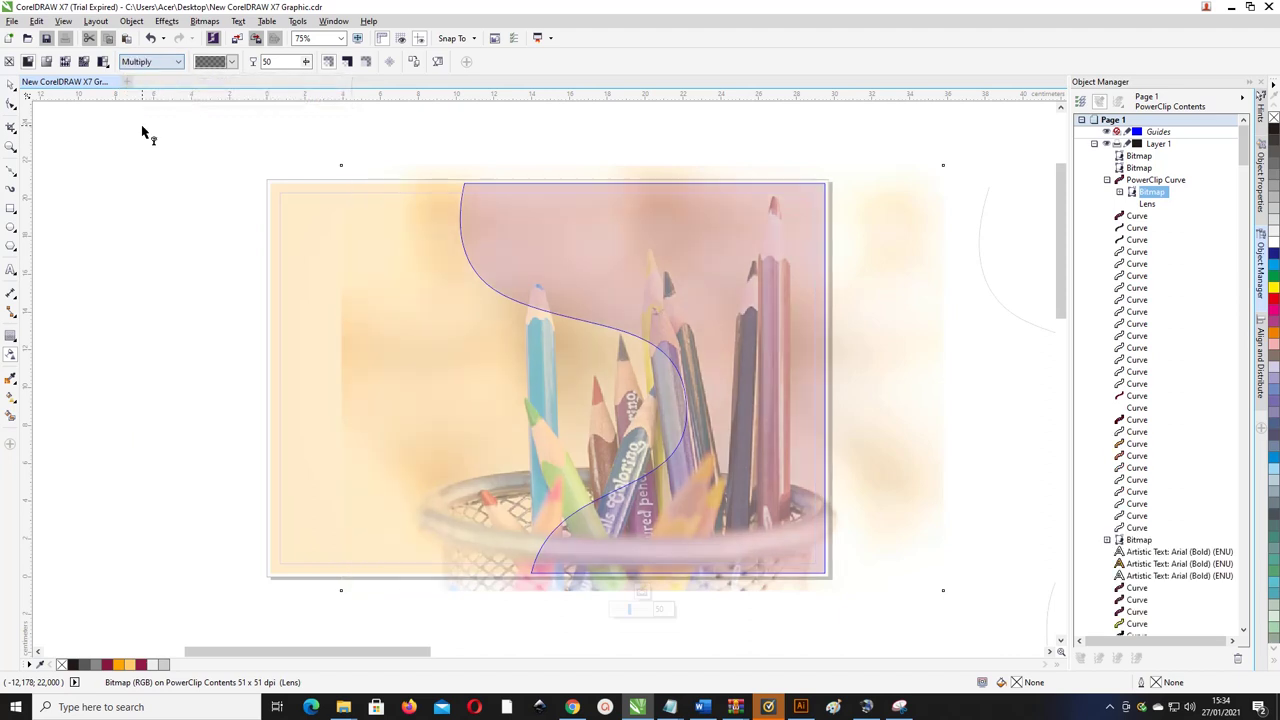
- Set the pencil photo's transparency to 73 and finish editing the PowerClip contents
click(306, 62)
drag(300, 78, 311, 62)
click(306, 62)
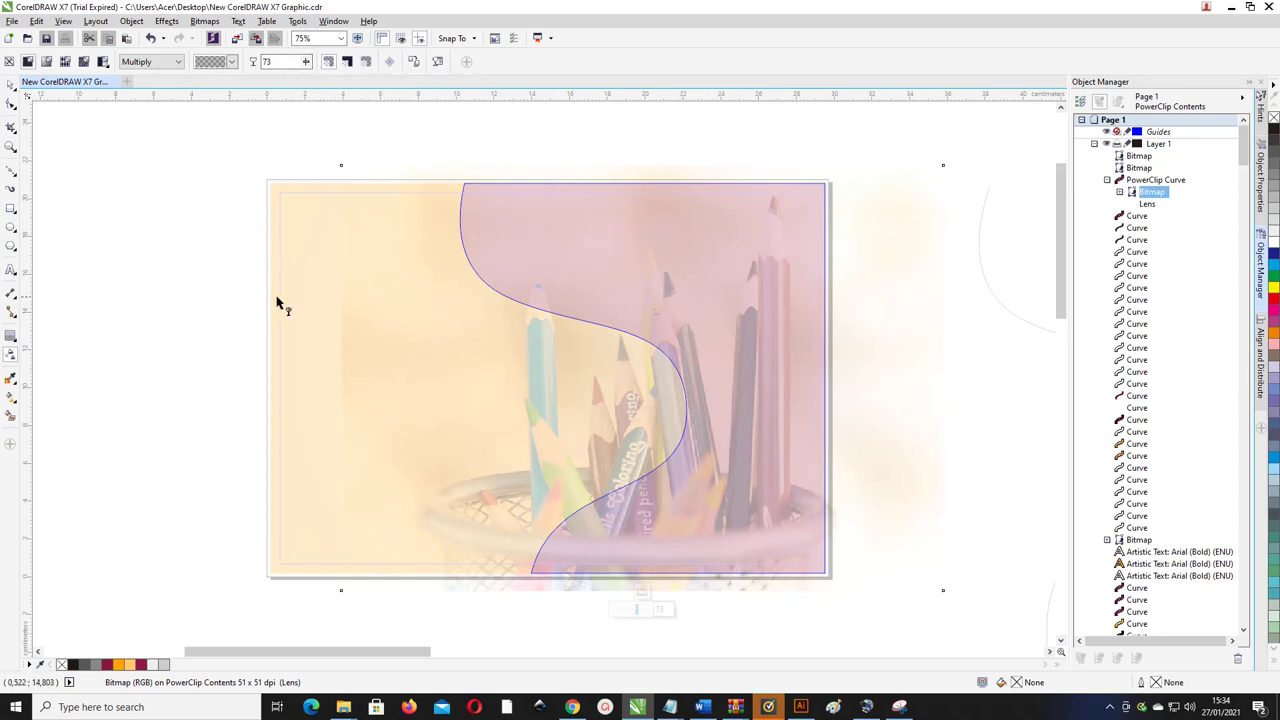
right_click(562, 238)
click(610, 306)
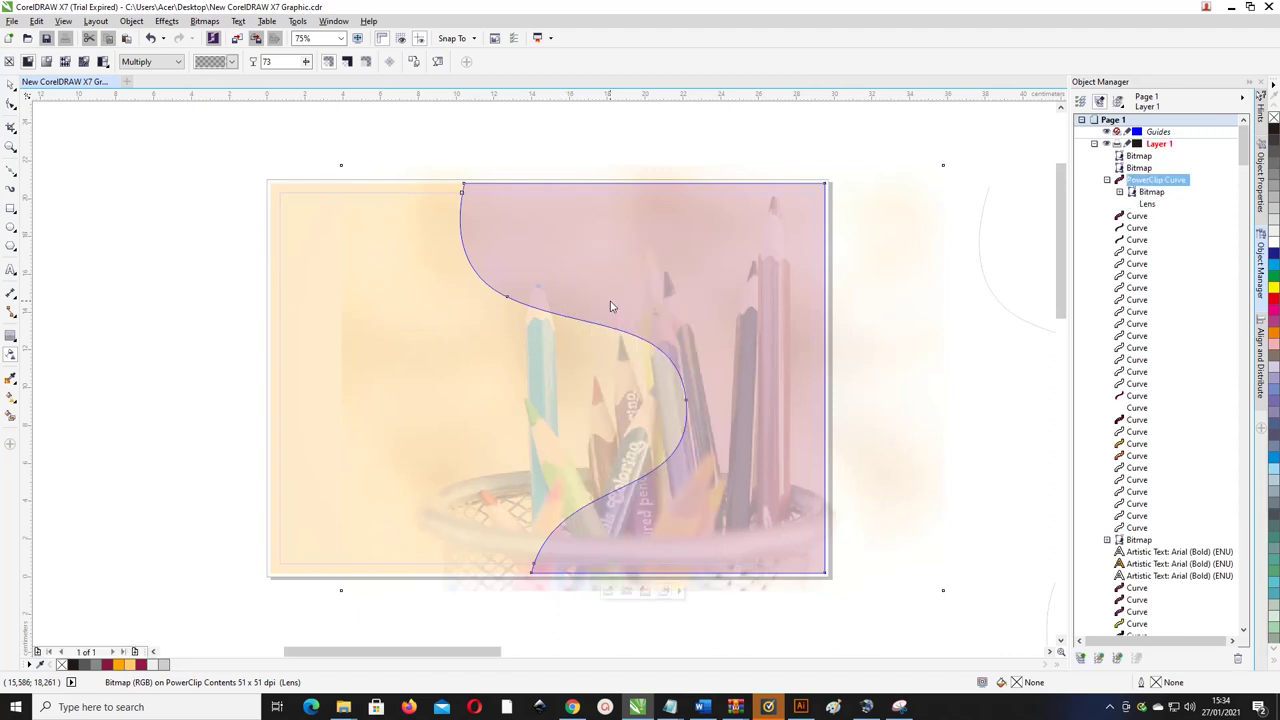
- Reopen the PowerClip contents, scale the pencil photo down proportionally to about 135% (30.5 × 21.6 cm), and finish editing
right_click(671, 262)
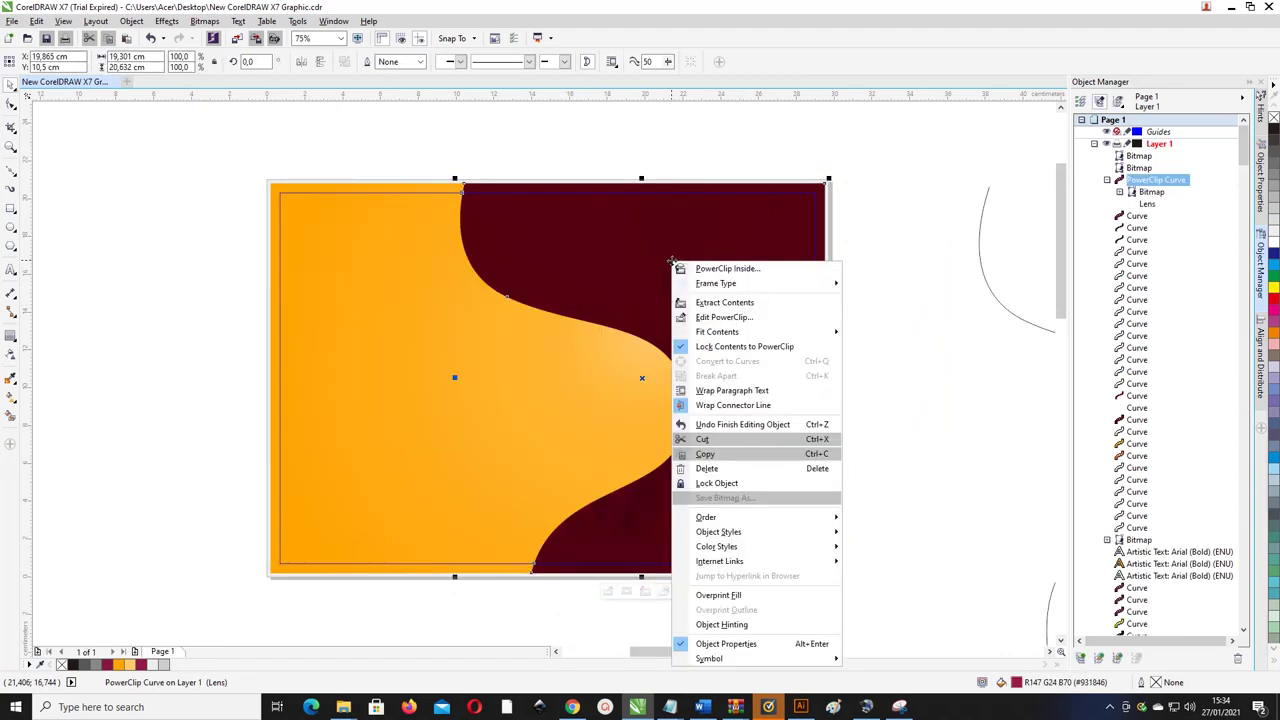
click(697, 316)
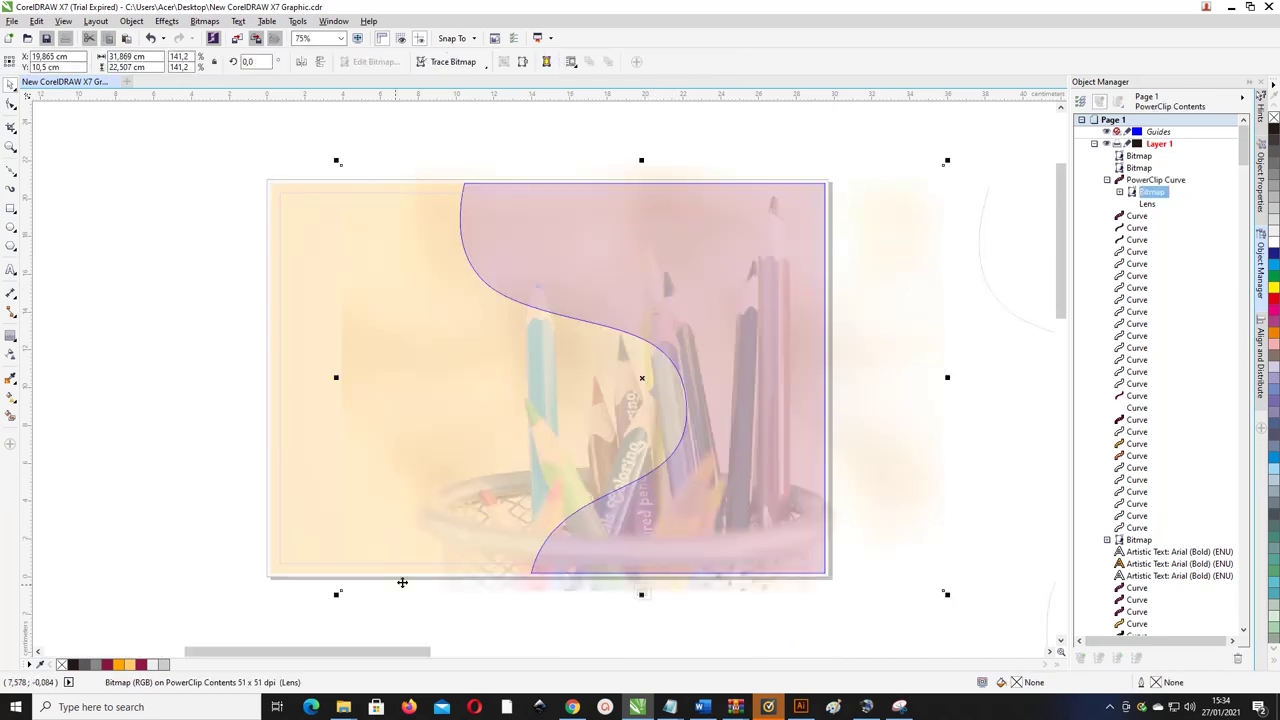
drag(336, 593, 362, 576)
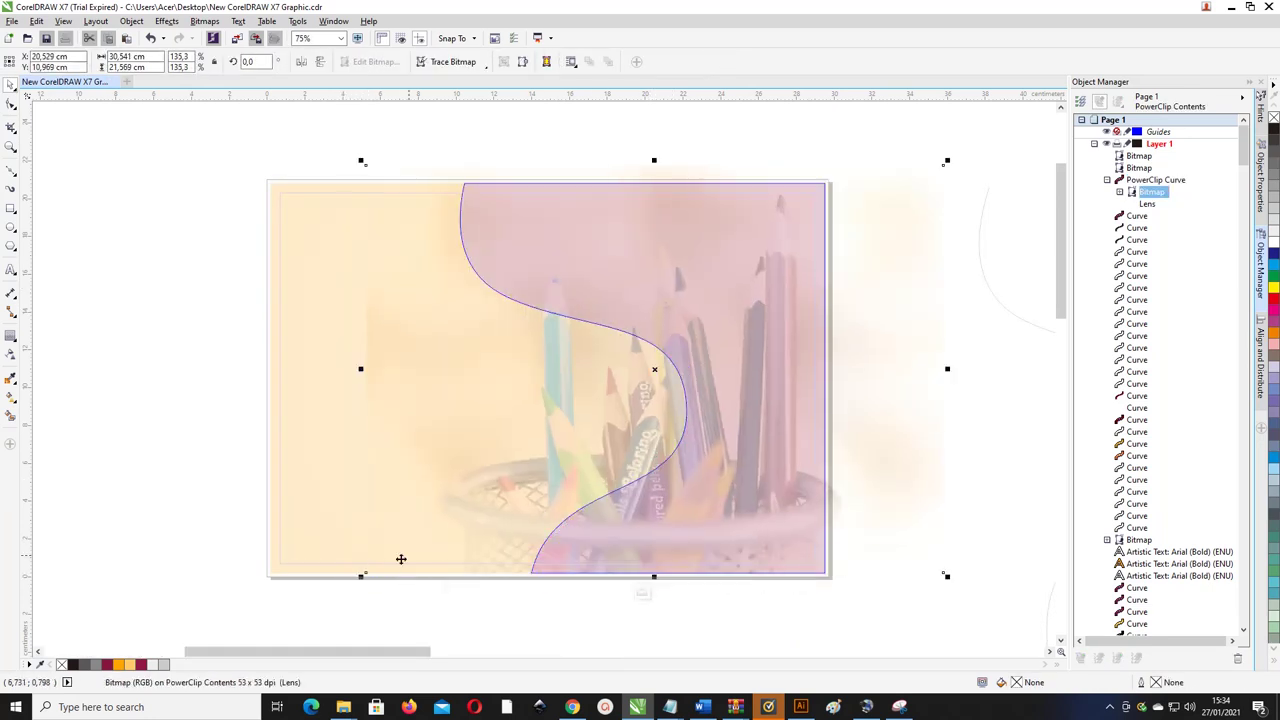
right_click(585, 253)
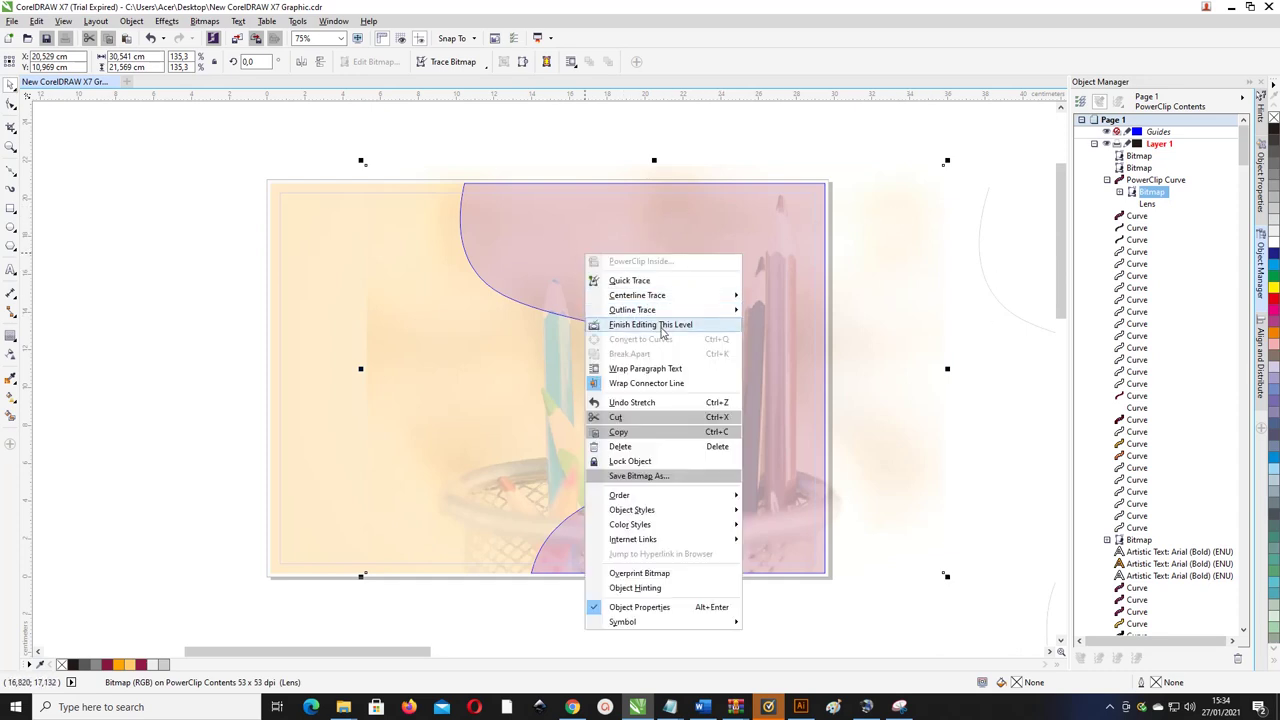
click(661, 325)
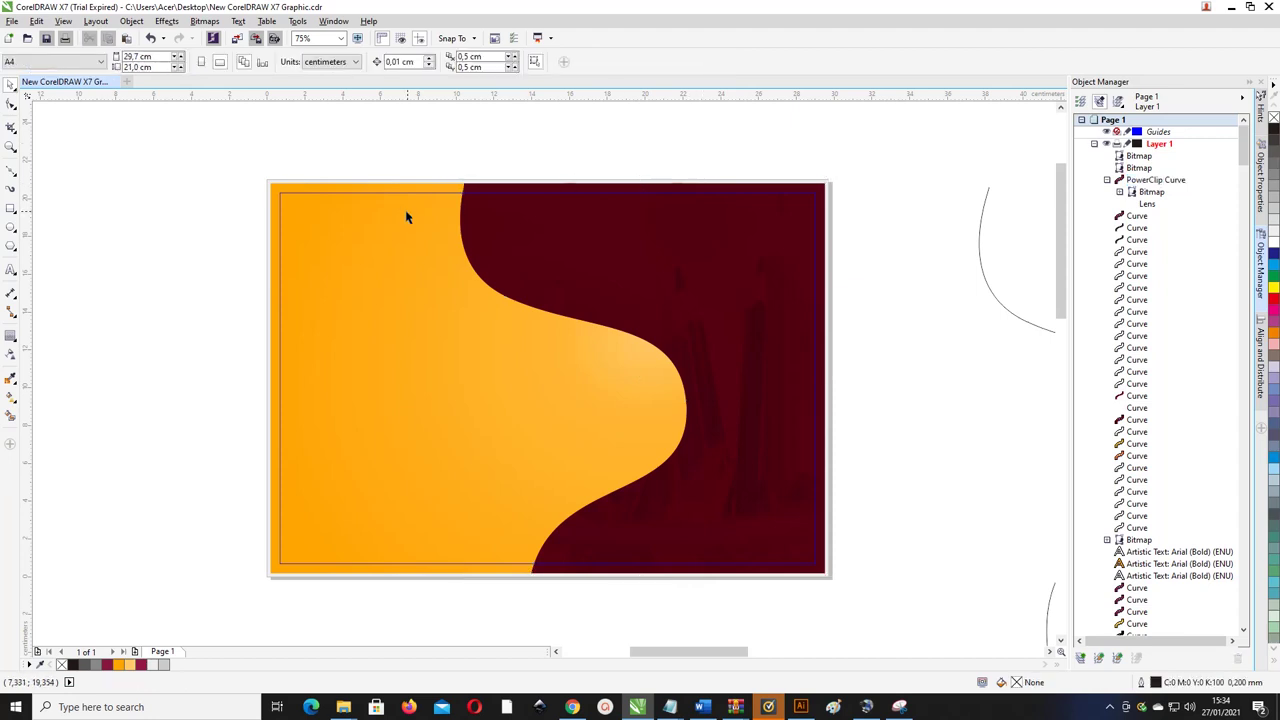
- Draw a horizontal ellipse about 13.9 × 5.6 cm overlapping the page's lower-left corner and shift it slightly lower
click(10, 227)
drag(227, 519, 491, 627)
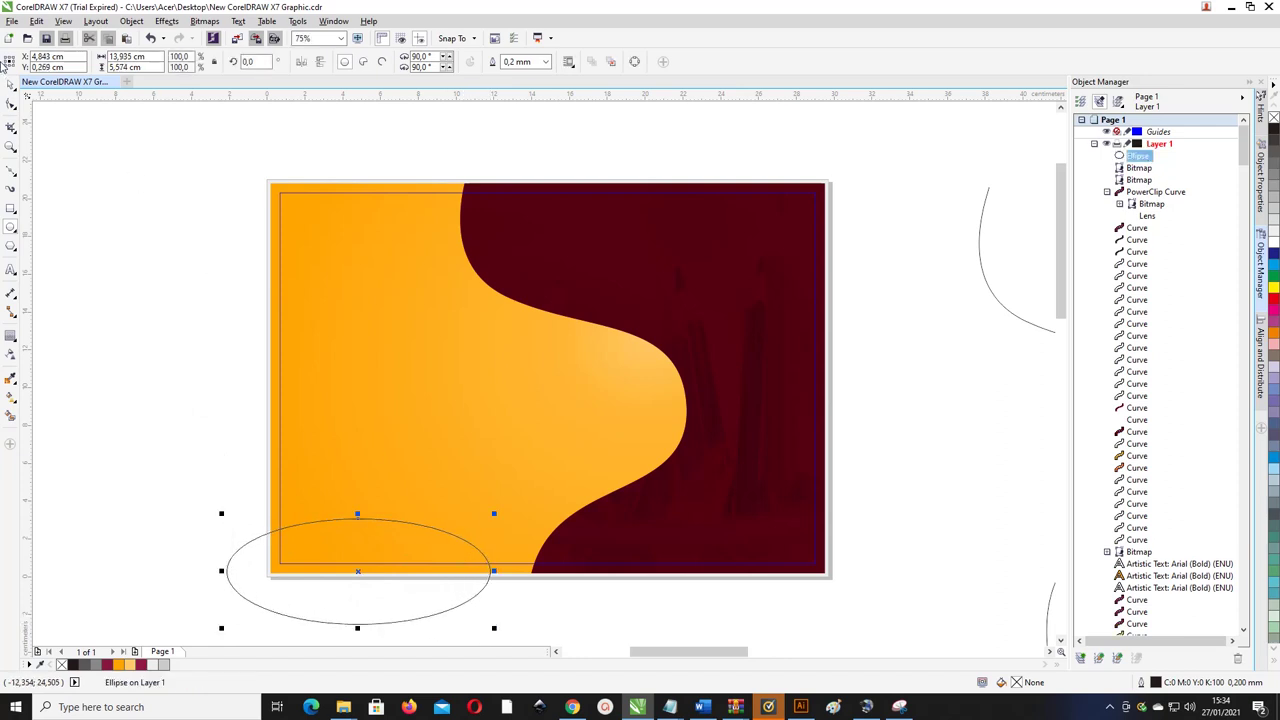
key(space)
click(71, 240)
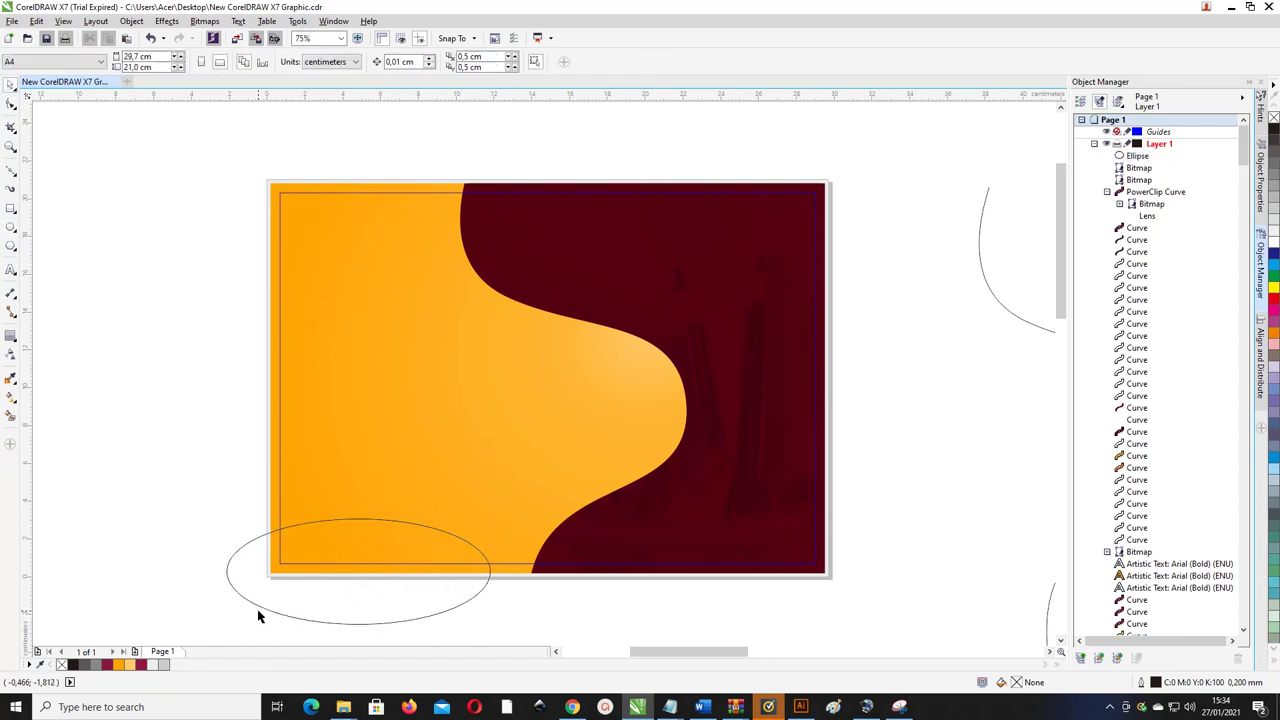
click(264, 612)
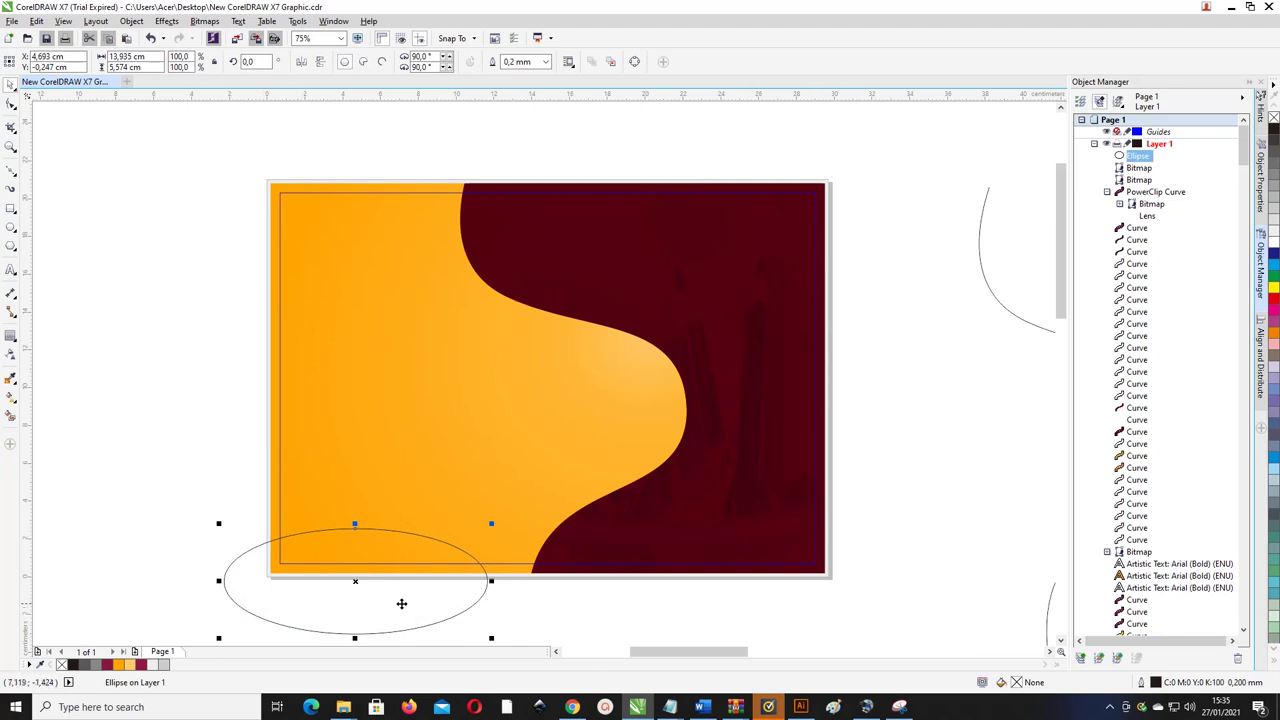
- Move the photo of the two schoolchildren closer to the page's left side
scroll(452, 539, down, 2)
drag(170, 395, 284, 354)
scroll(332, 494, up, 1)
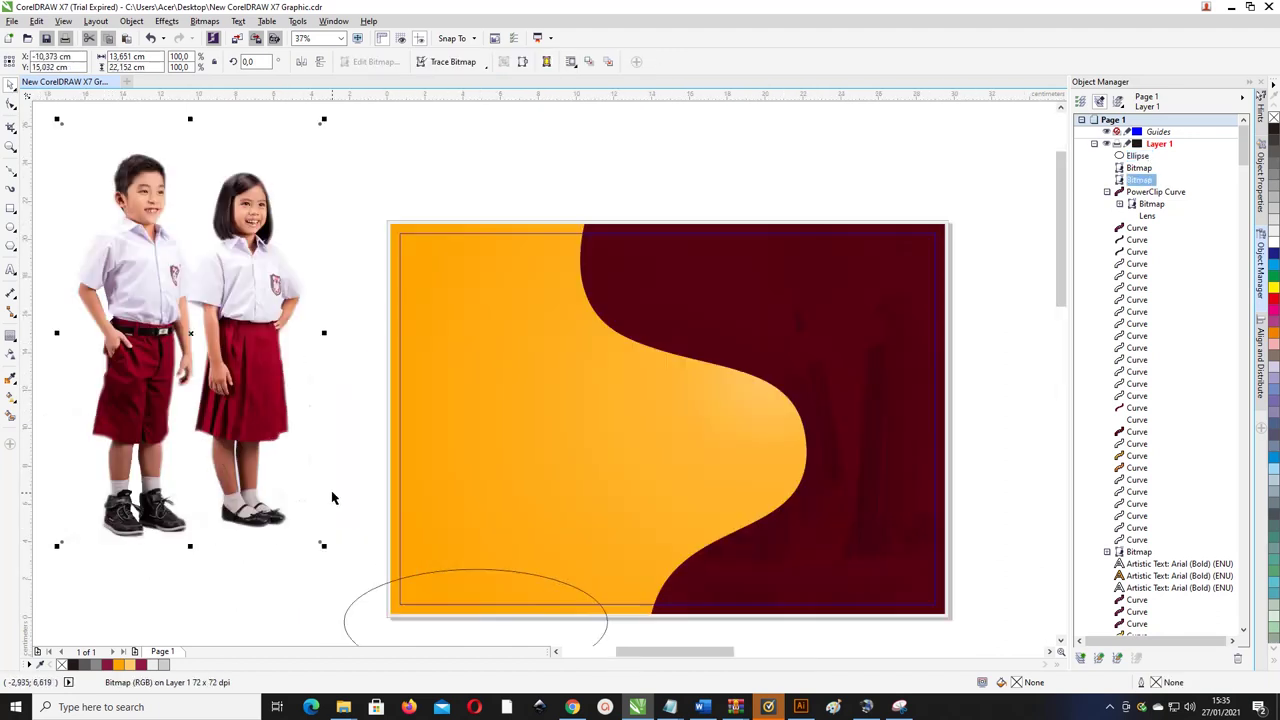
- Shift the ellipse slightly to the right and intersect it with the orange gradient rectangle
drag(376, 594, 392, 590)
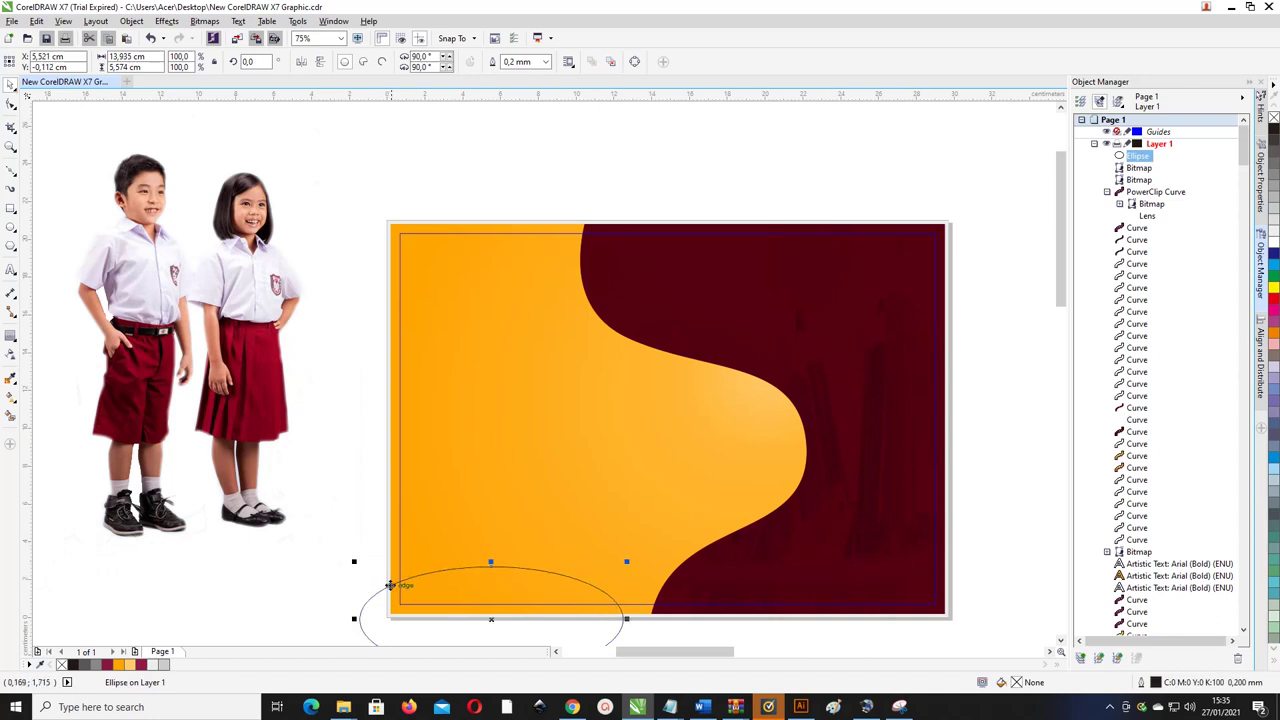
scroll(343, 513, down, 2)
scroll(421, 525, up, 2)
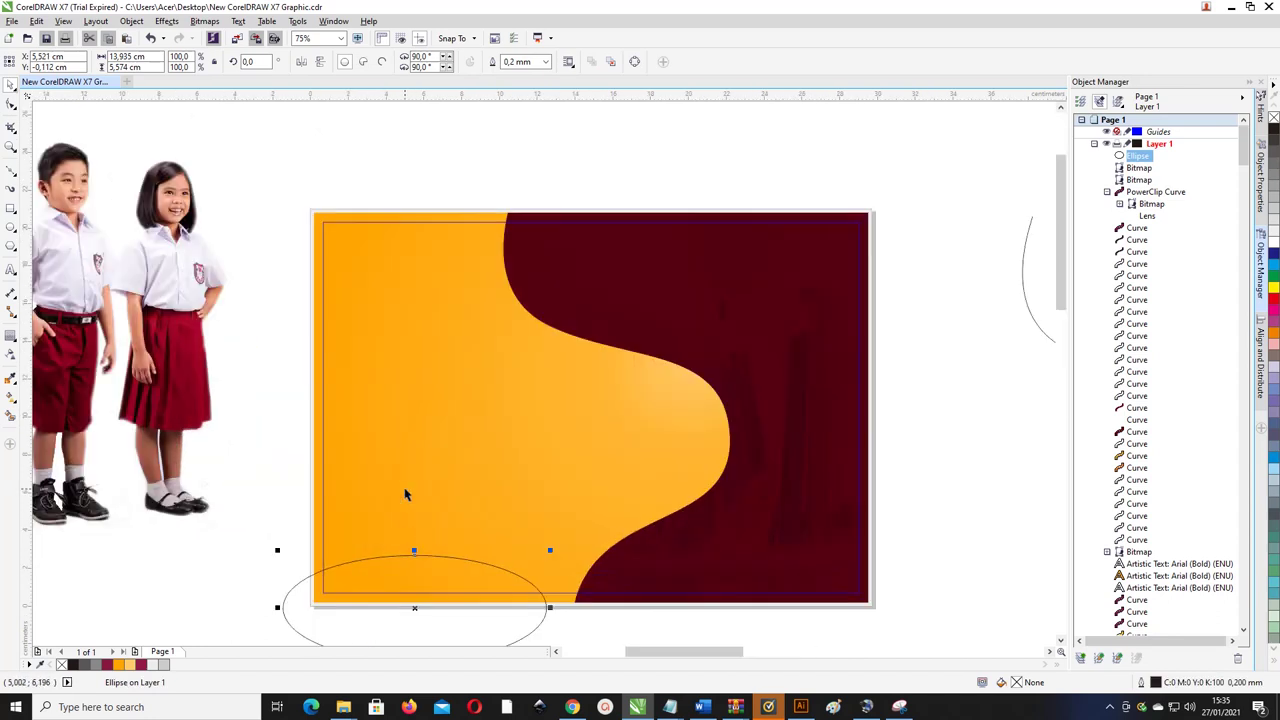
shift+click(469, 482)
drag(1060, 293, 1052, 318)
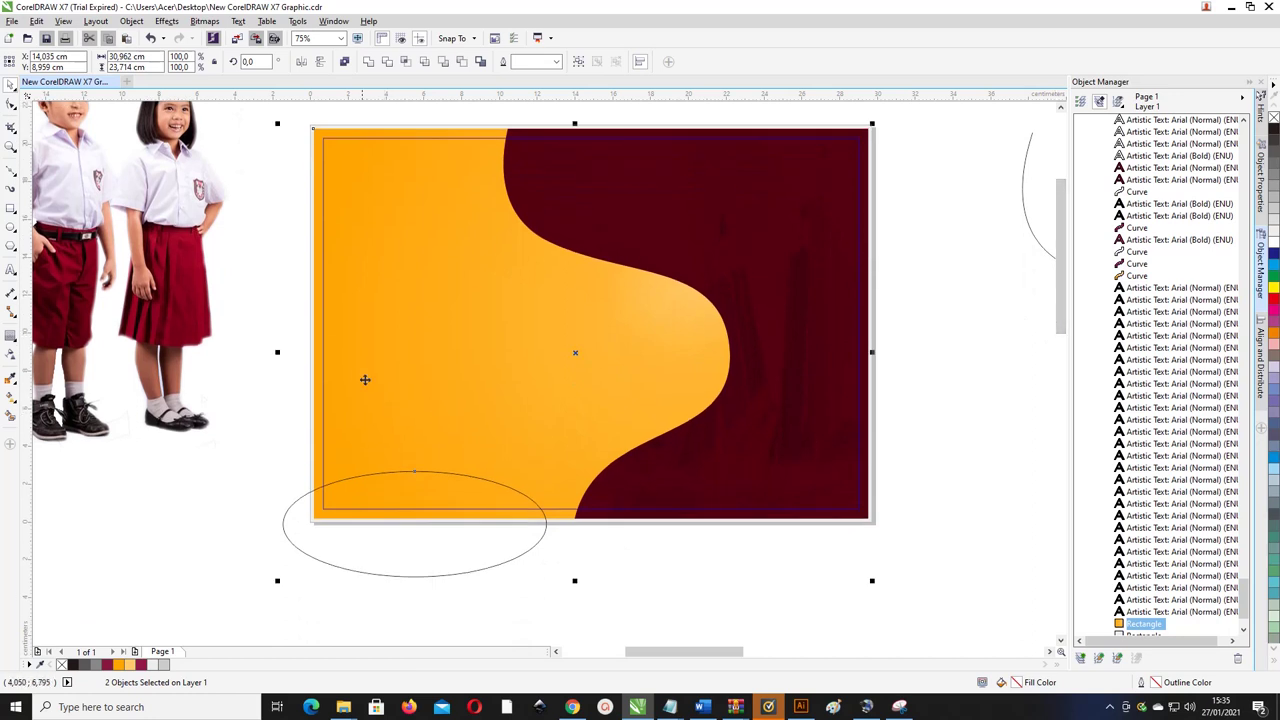
click(287, 529)
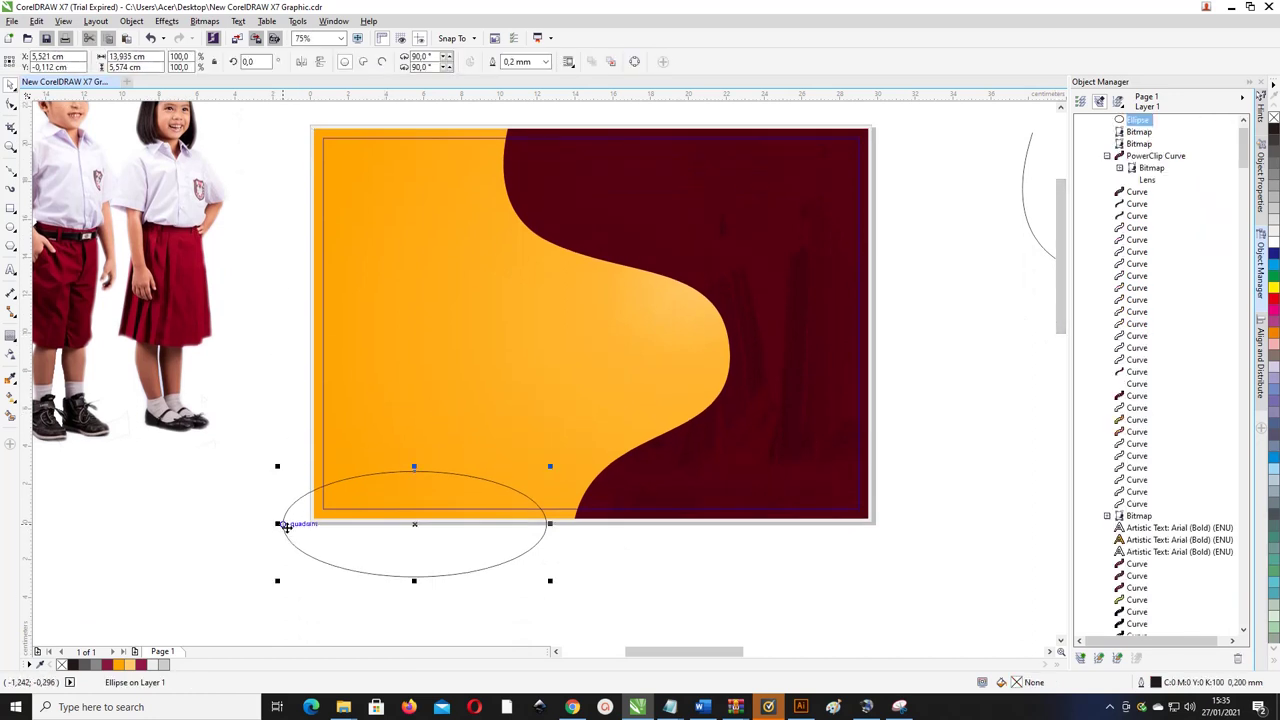
shift+click(371, 420)
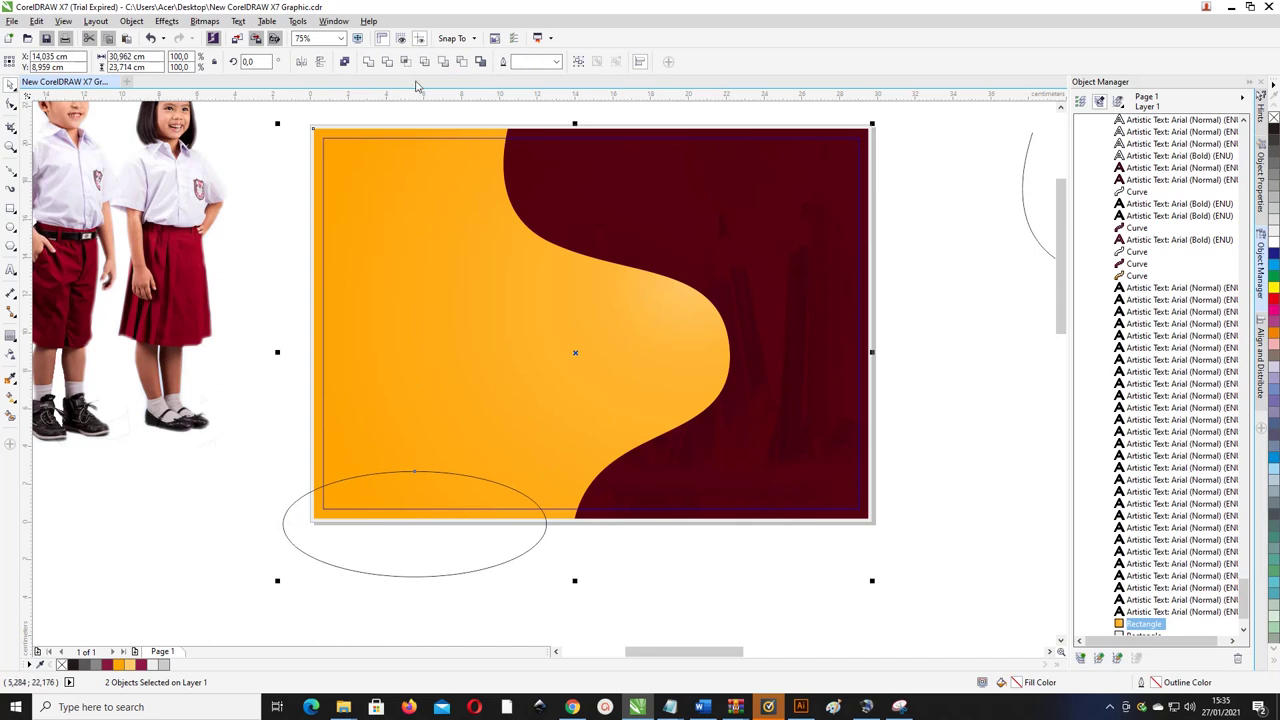
click(405, 62)
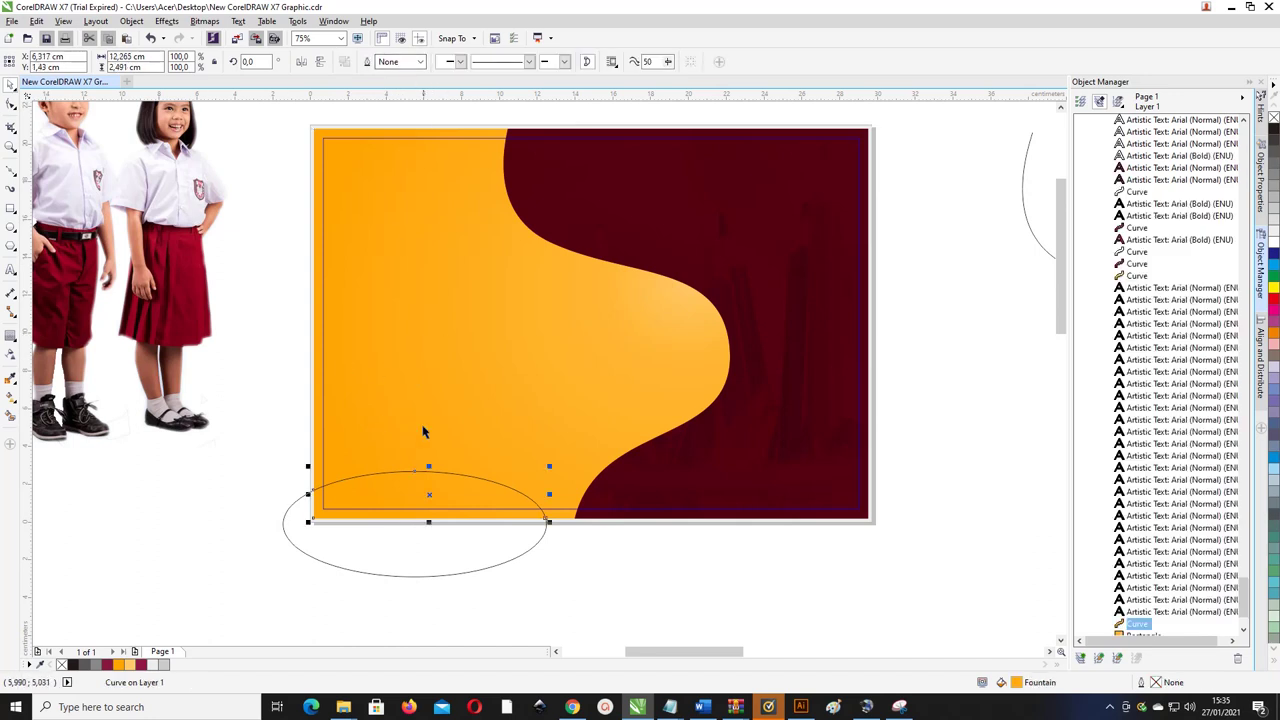
- Fill the intersected mound shape with maroon and delete the leftover ellipse
click(107, 665)
click(137, 531)
click(334, 563)
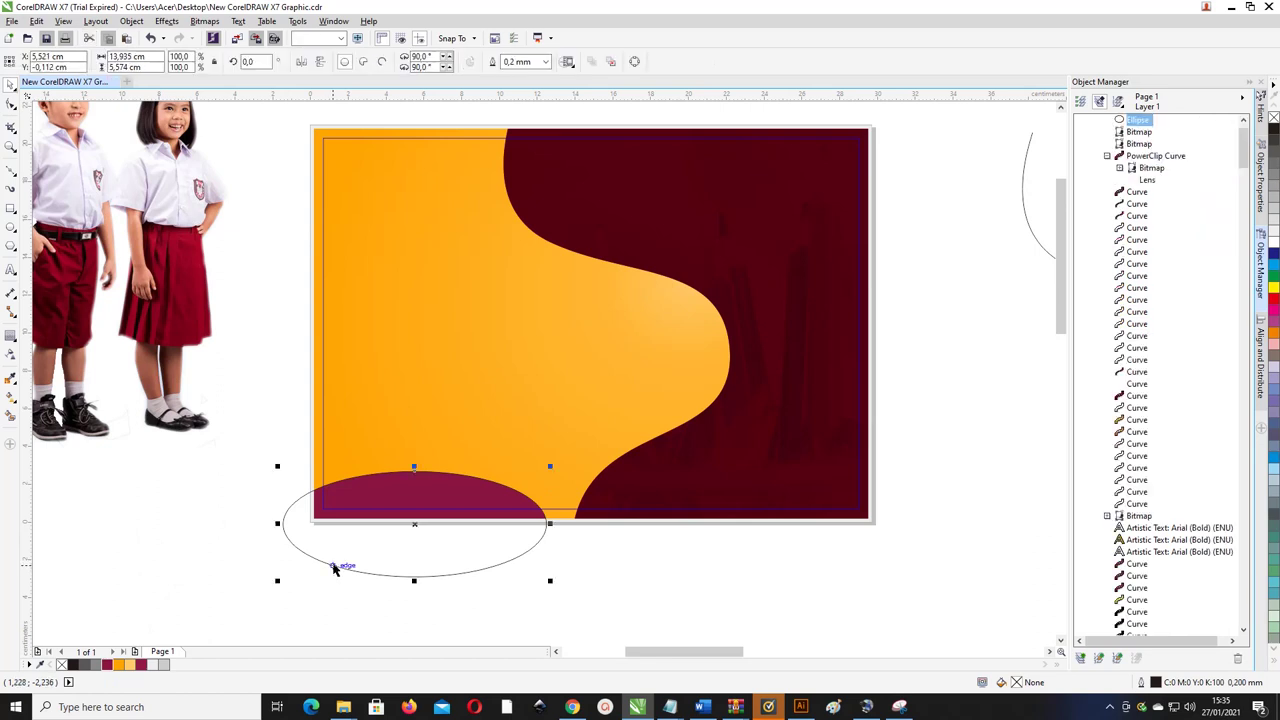
key(Delete)
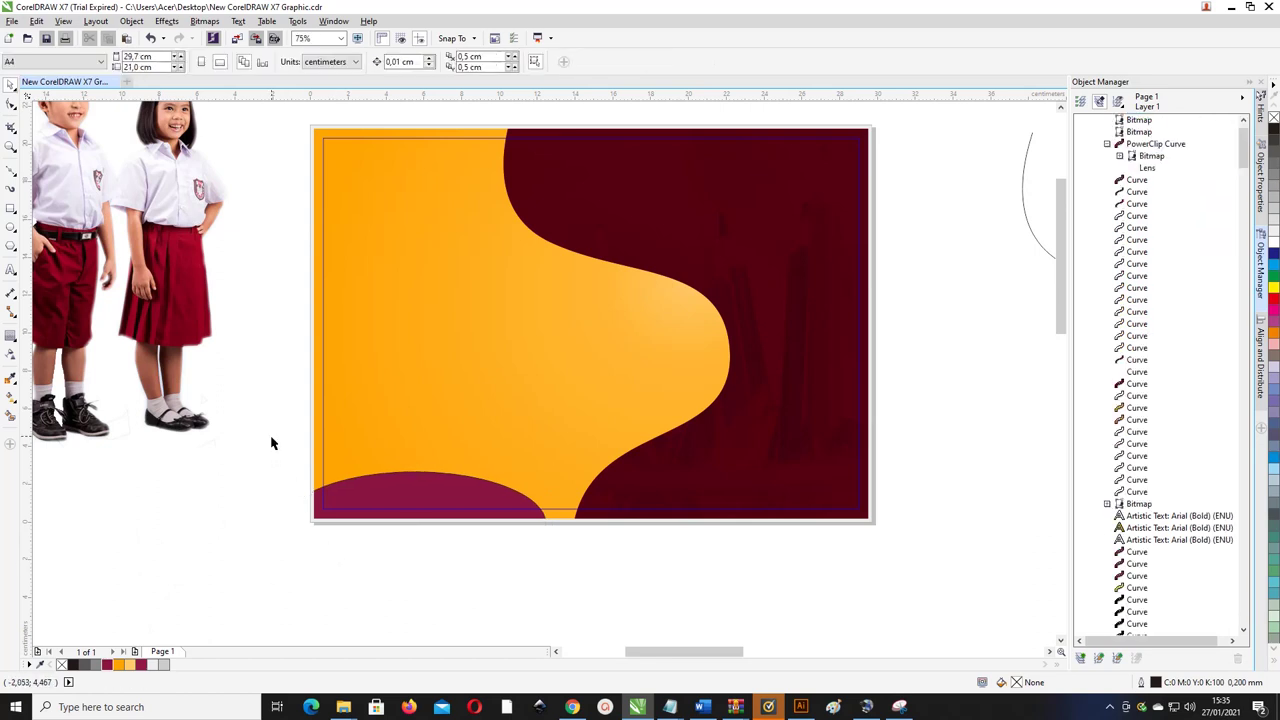
drag(272, 443, 566, 571)
click(434, 580)
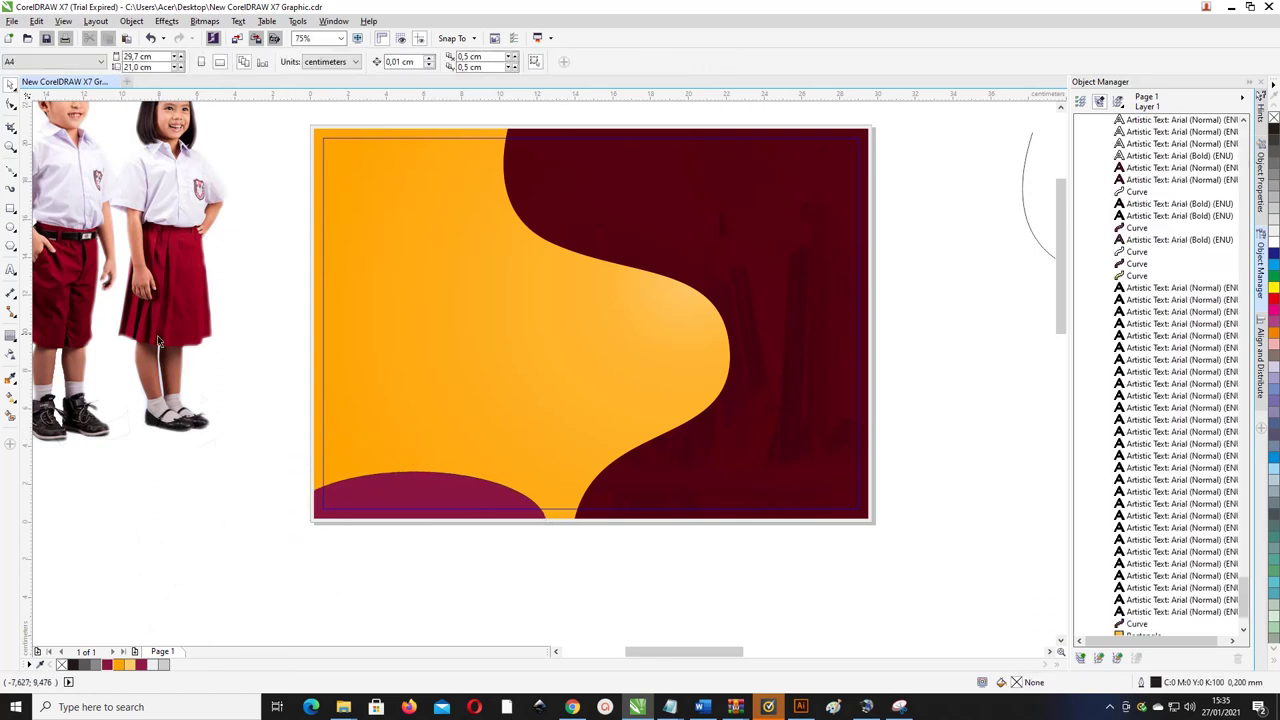
- Move the schoolchildren photo onto the maroon mound and scale it down to about 58% (7.9 × 12.8 cm)
drag(158, 342, 483, 381)
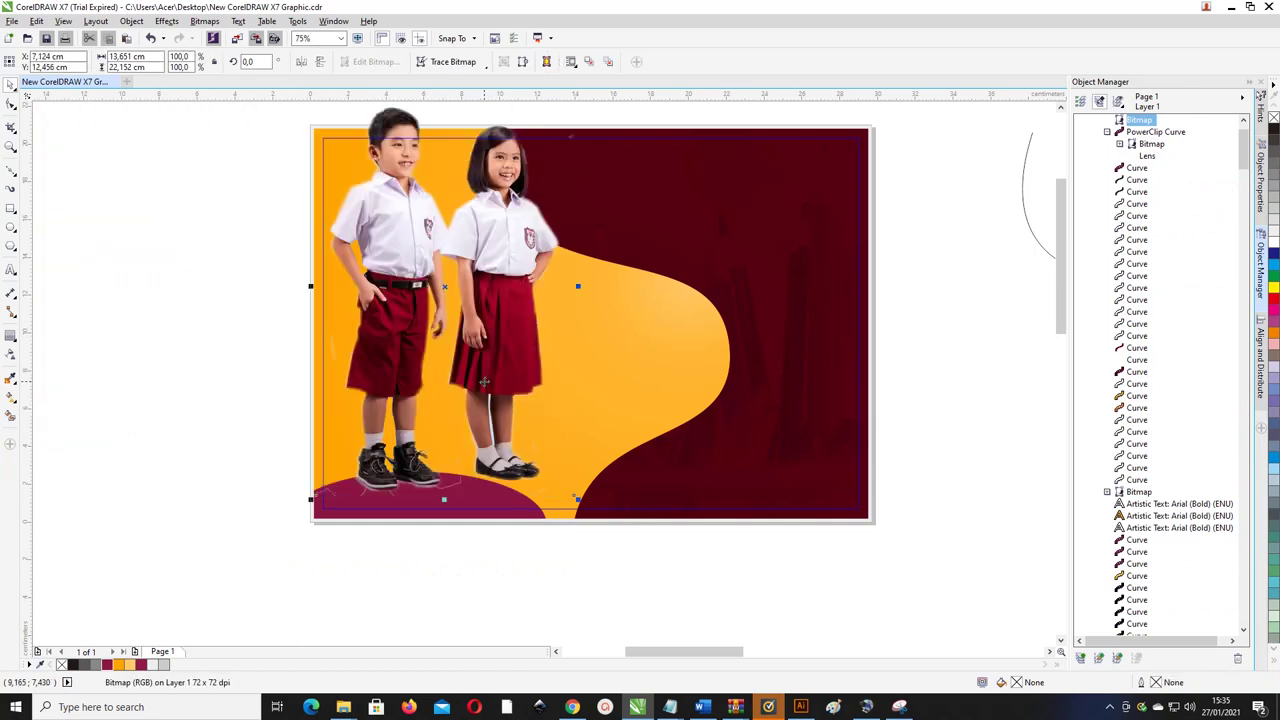
drag(570, 150, 571, 178)
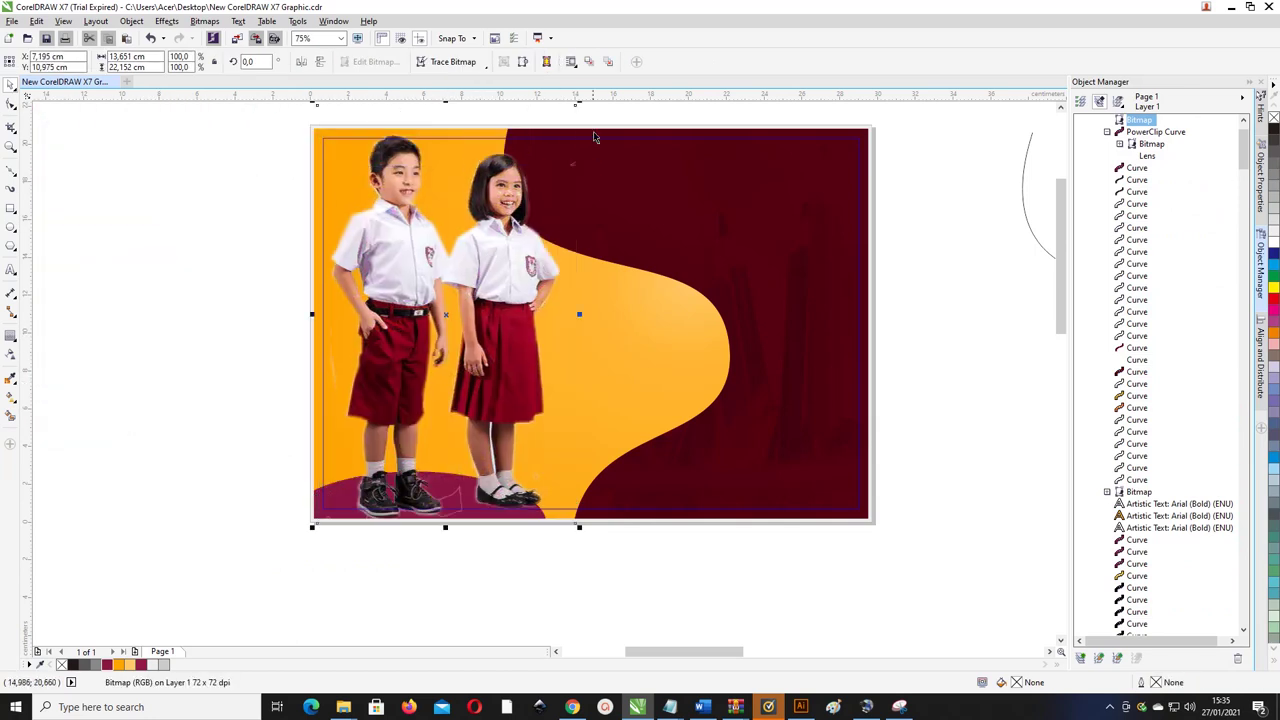
drag(484, 214, 482, 234)
drag(580, 119, 437, 343)
drag(386, 441, 415, 401)
drag(471, 303, 493, 261)
drag(438, 356, 420, 365)
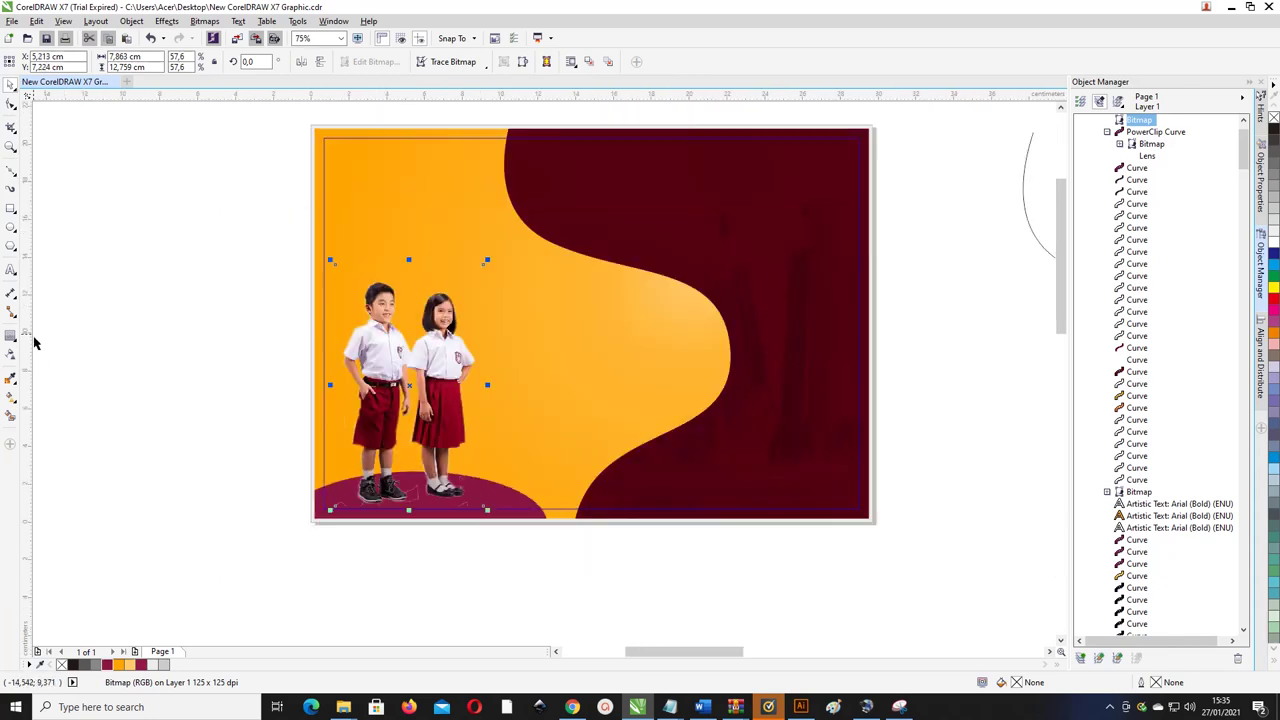
- Draw a flat ellipse about 3.1 × 0.3 cm beneath the boy's shoes, with a black fill and no outline
click(10, 227)
scroll(328, 519, up, 1)
drag(376, 483, 497, 496)
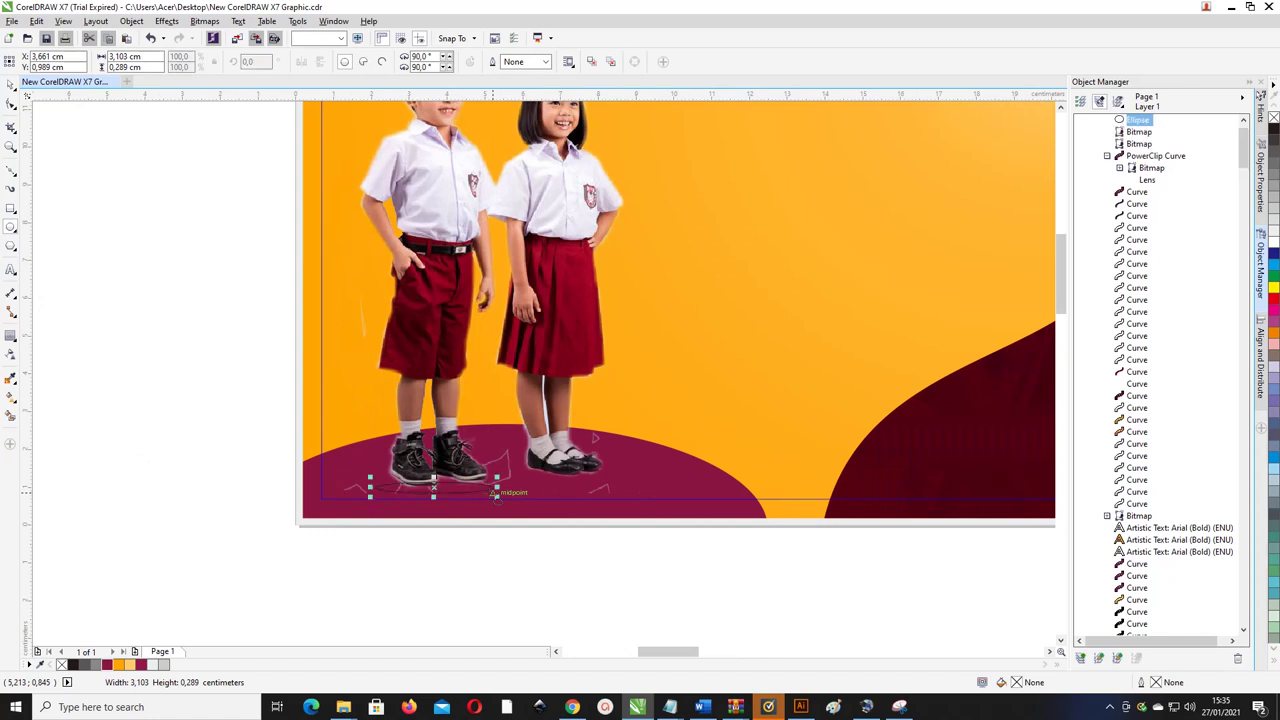
click(72, 665)
right_click(61, 665)
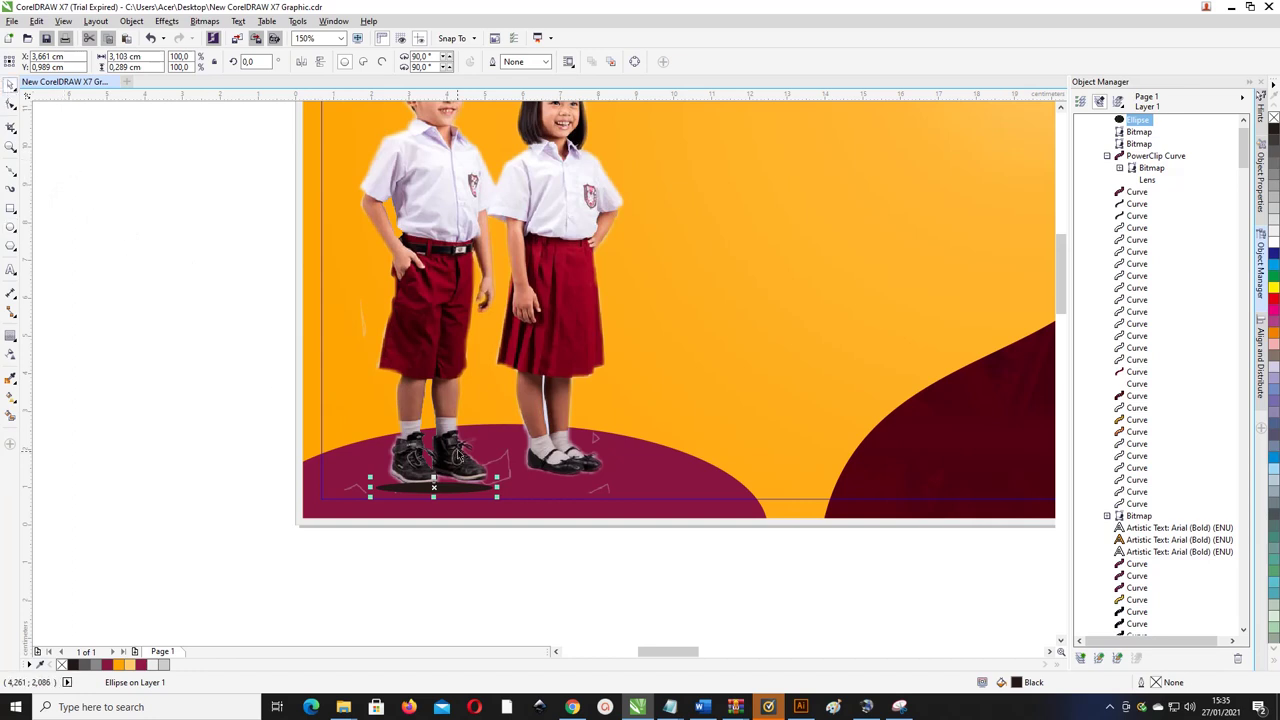
drag(447, 482, 453, 476)
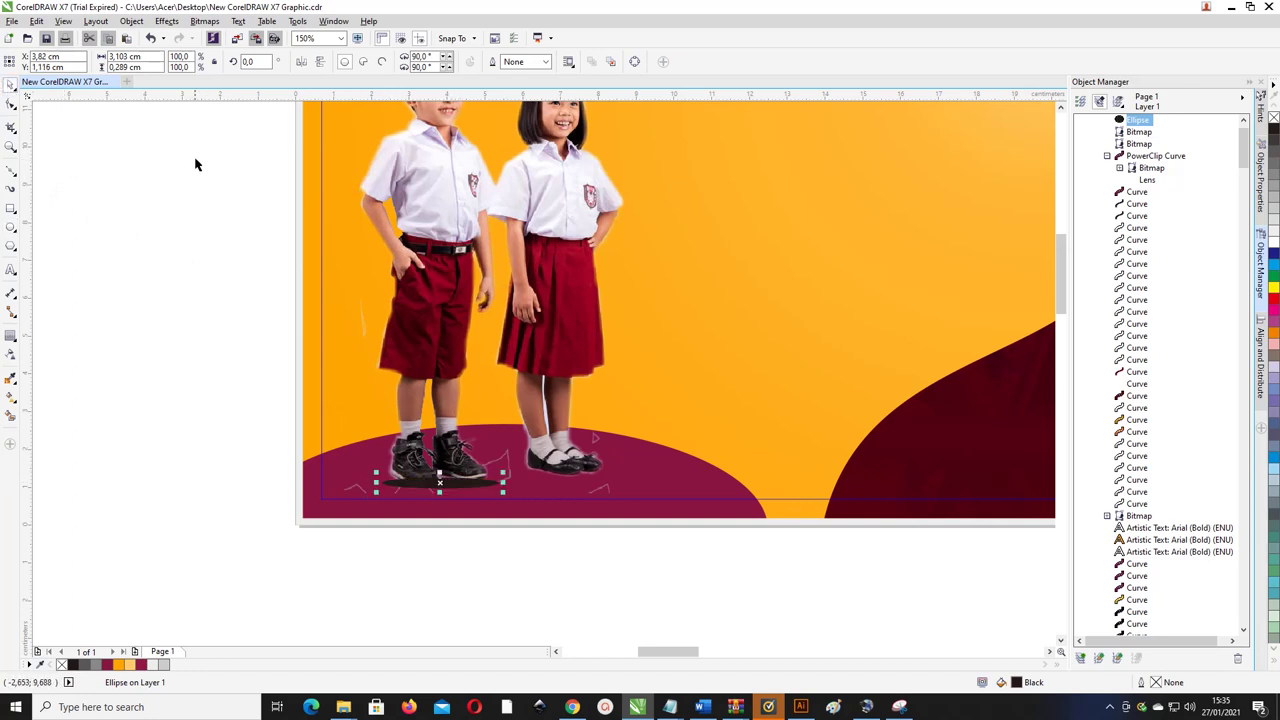
- Convert the black ellipse under the boy's shoes to a 72 dpi CMYK bitmap with a transparent background
click(205, 21)
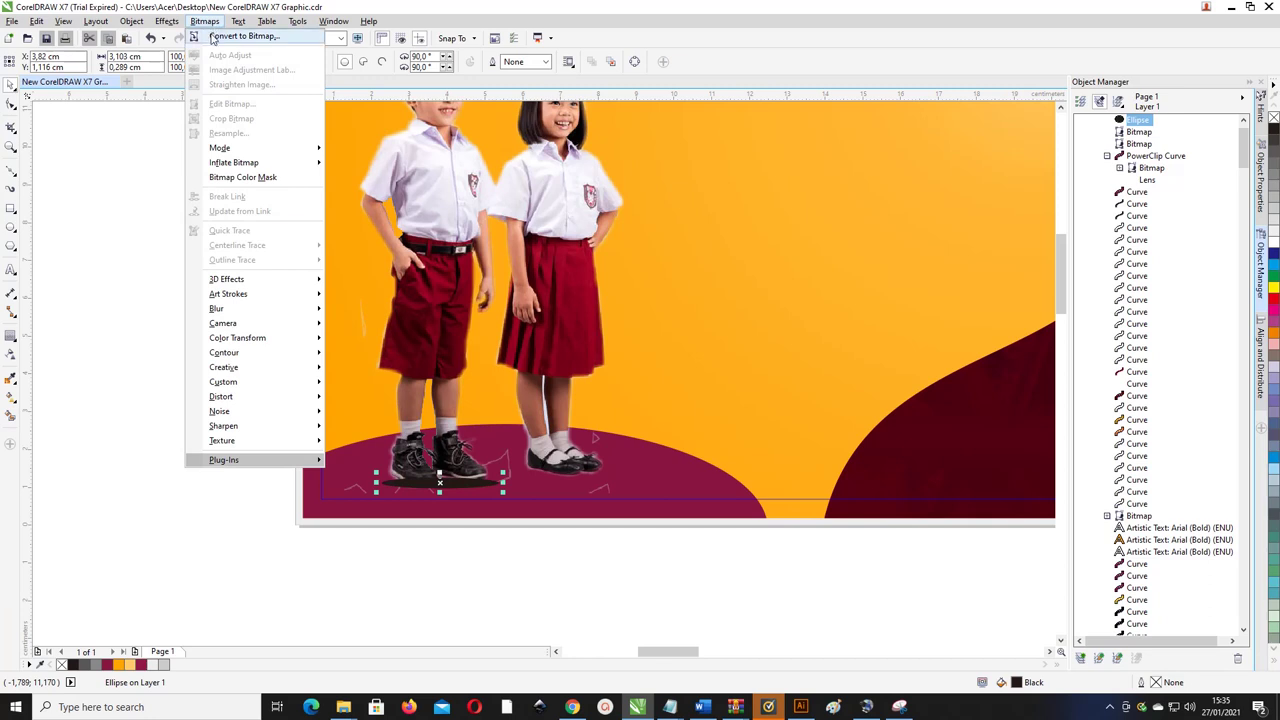
click(240, 36)
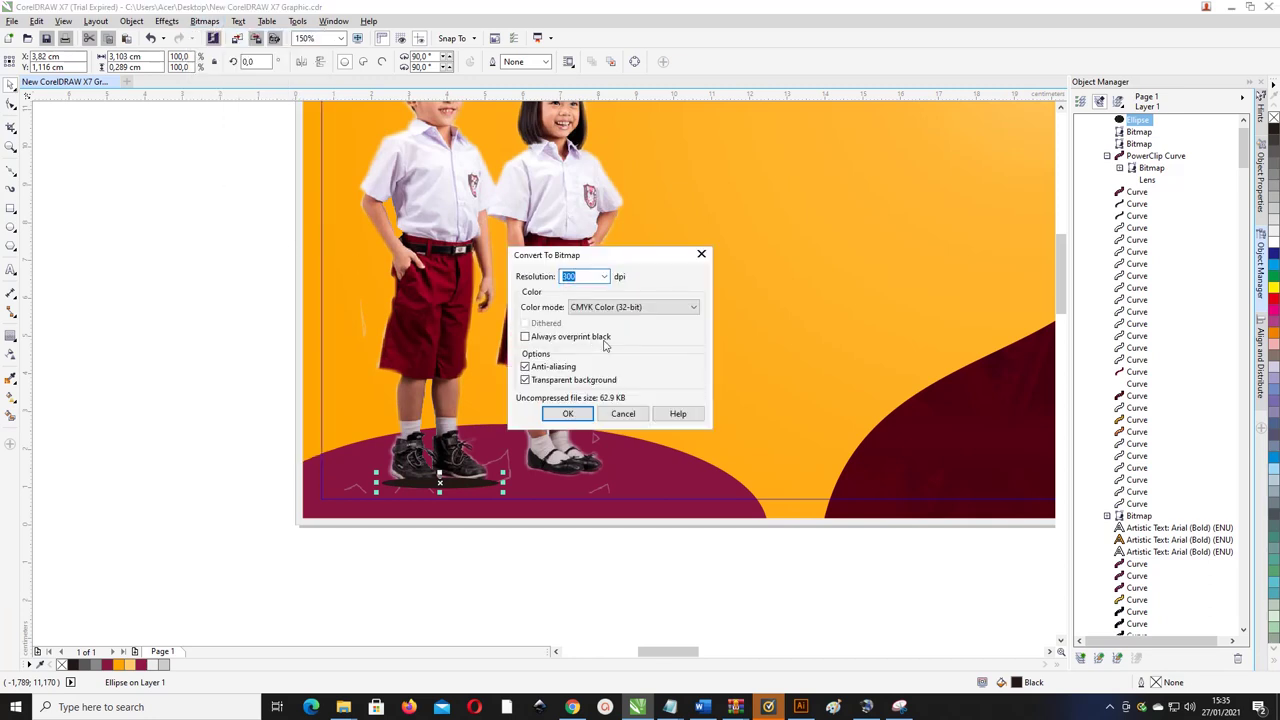
click(604, 277)
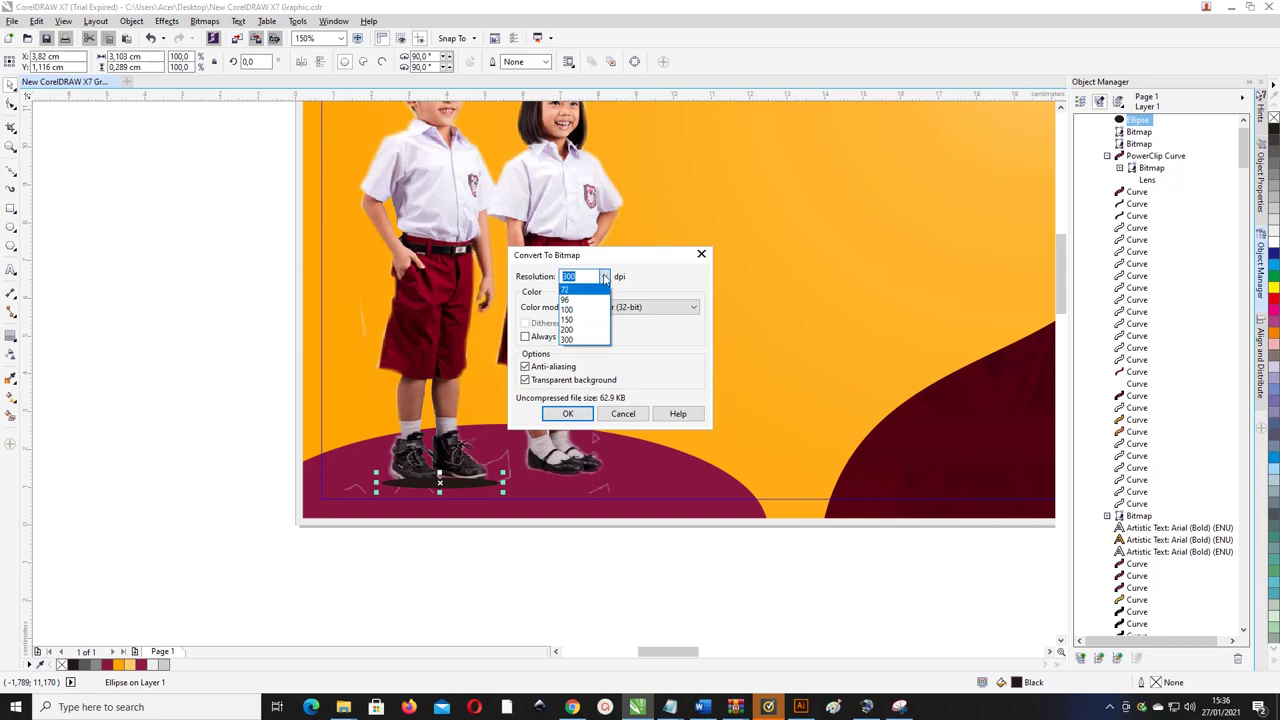
click(586, 291)
click(567, 413)
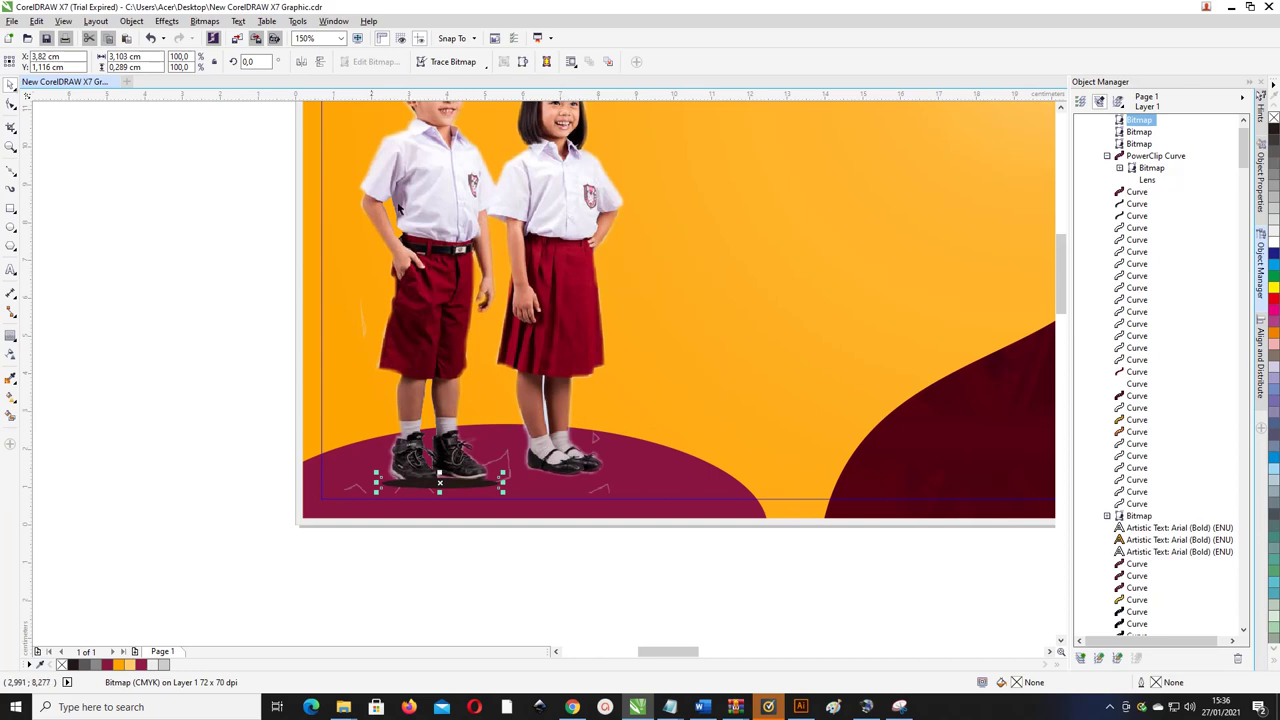
- Soften the shadow bitmap under the boy's shoes with a Gaussian Blur of 3.7 pixels radius
click(204, 21)
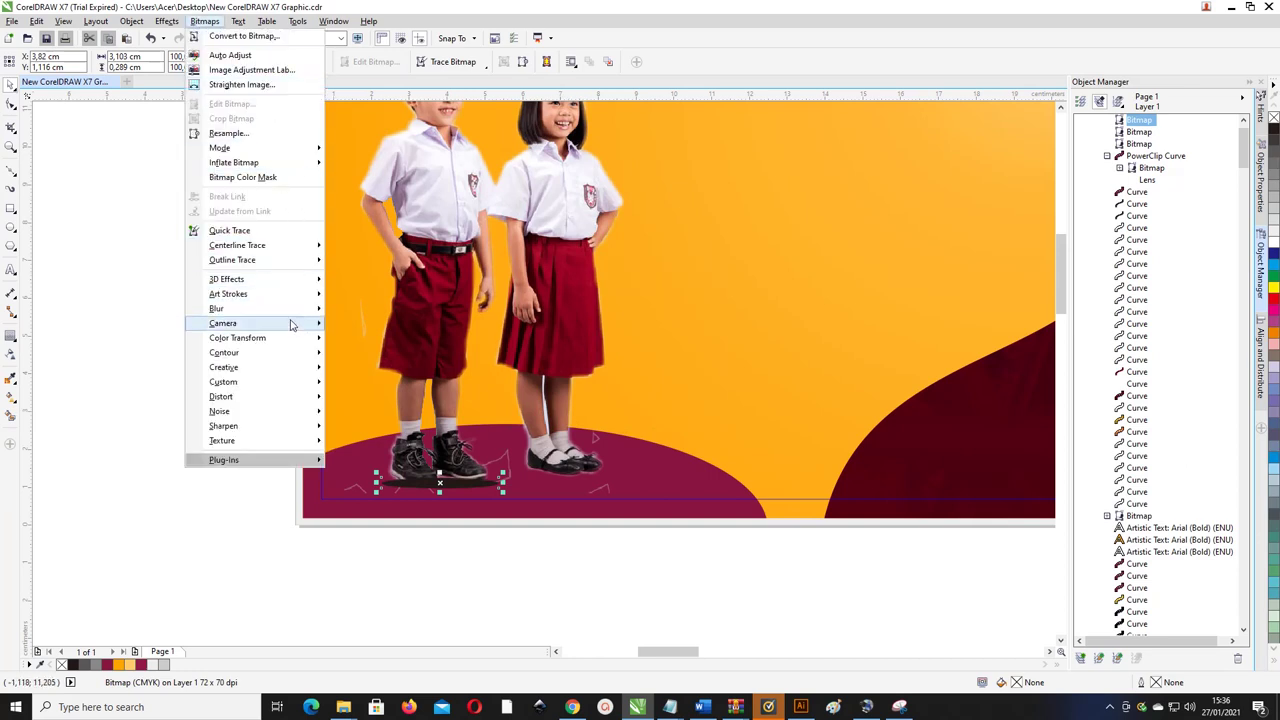
mouse_move(291, 310)
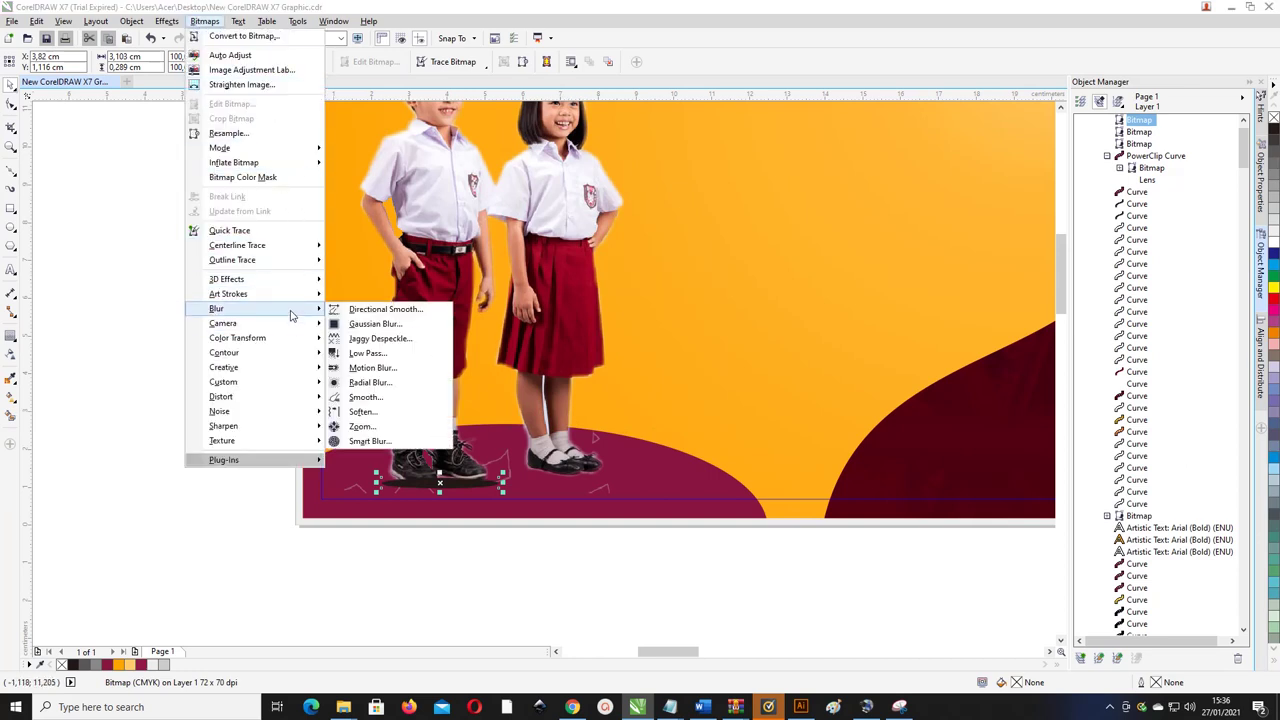
click(376, 324)
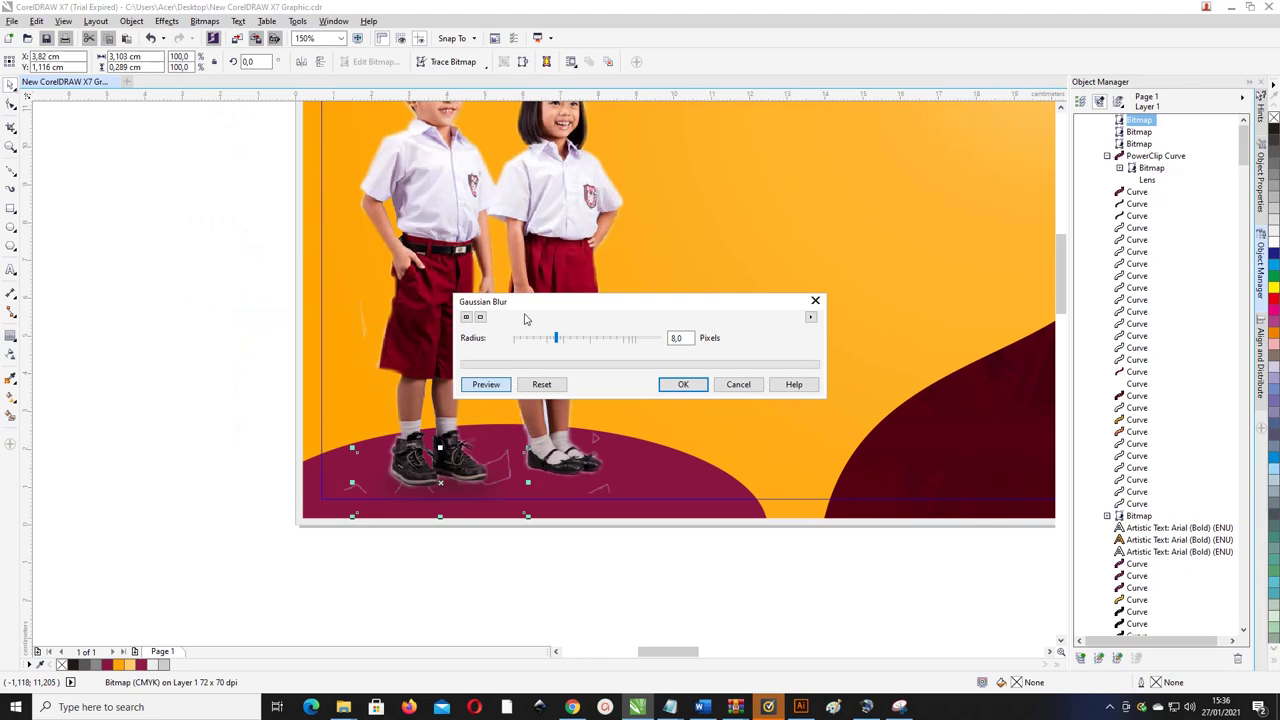
drag(525, 318, 647, 310)
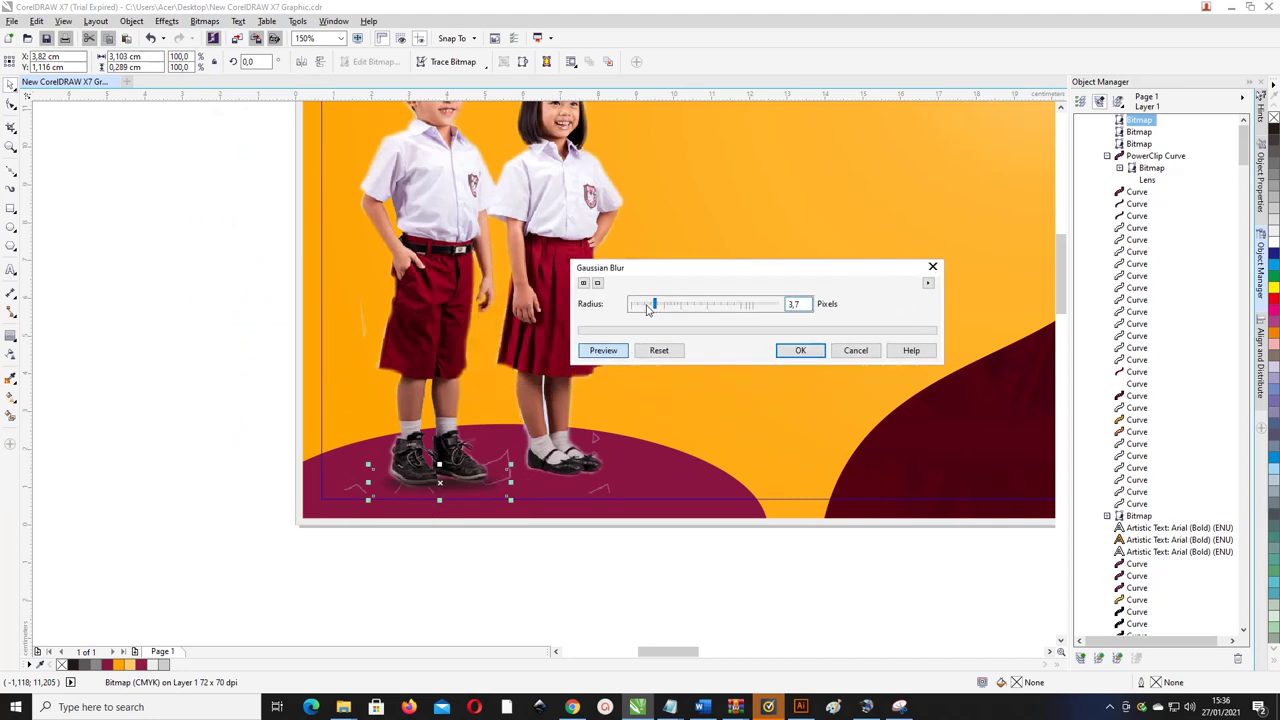
click(812, 354)
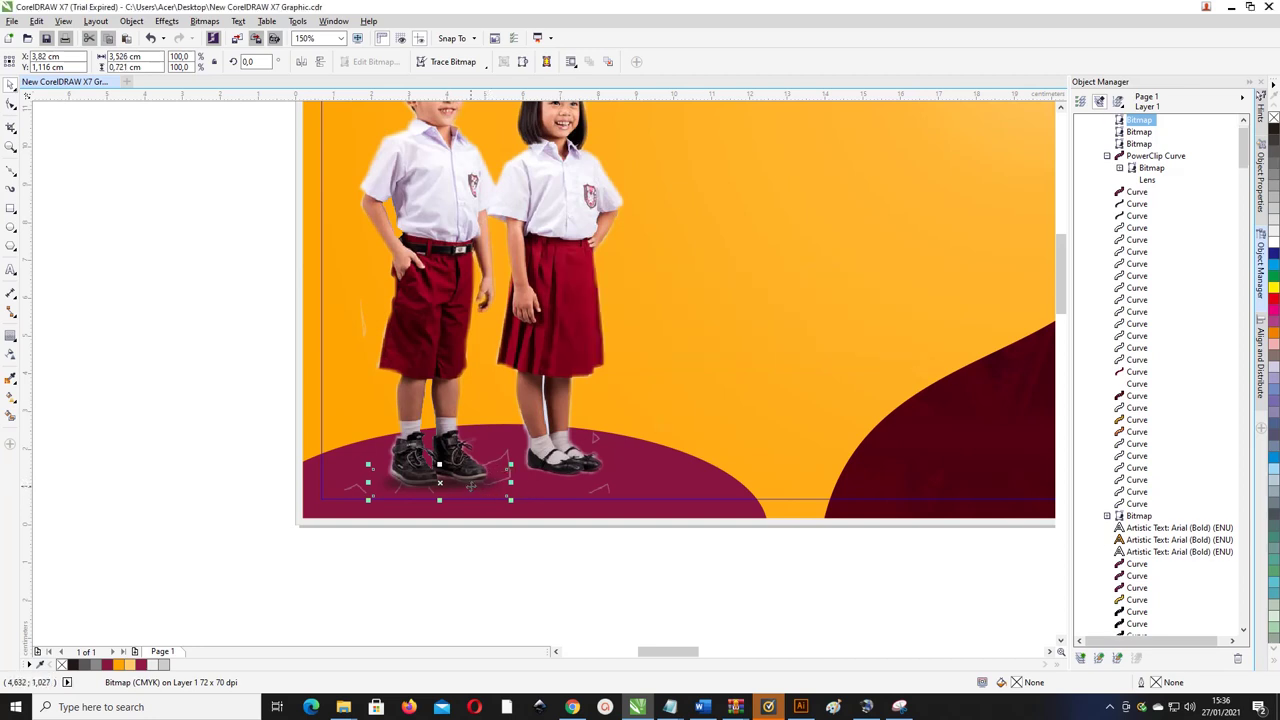
- Copy the blurred shadow beneath the girl's shoes and bring the schoolchildren photo in front of both shadows
drag(467, 487, 590, 472)
click(594, 549)
click(562, 354)
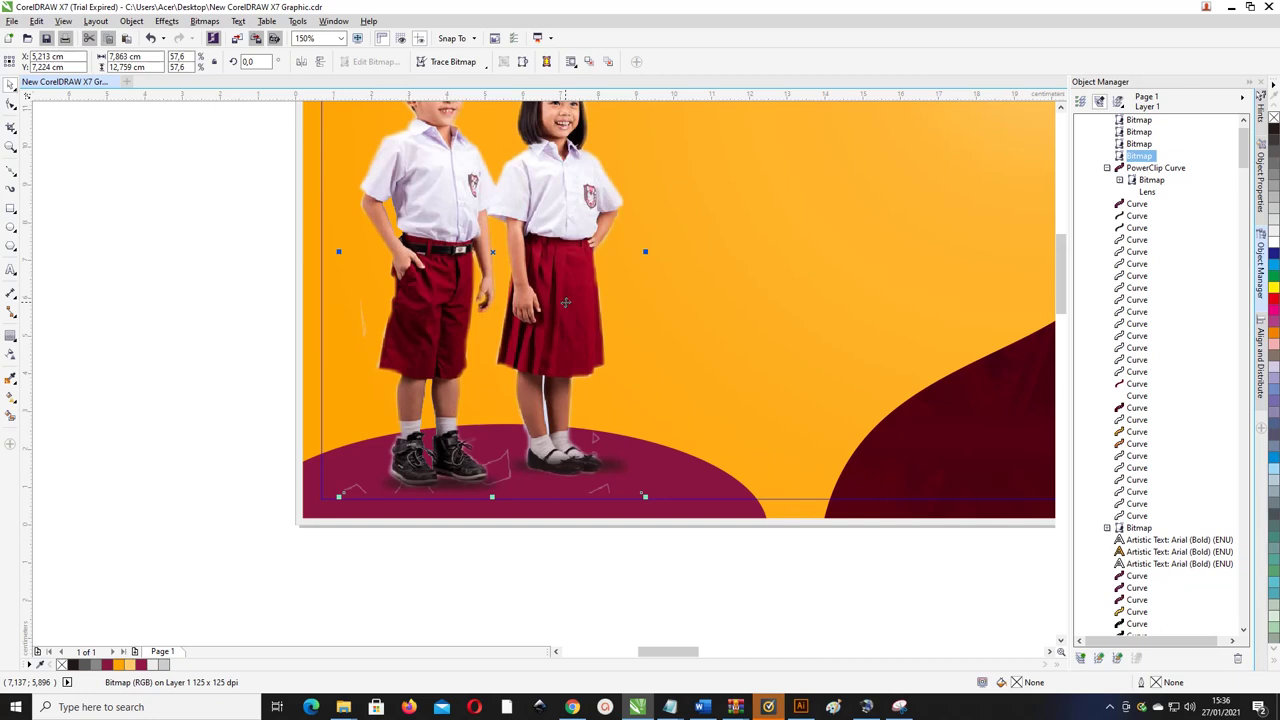
key(shift+Page_Up)
scroll(564, 303, down, 2)
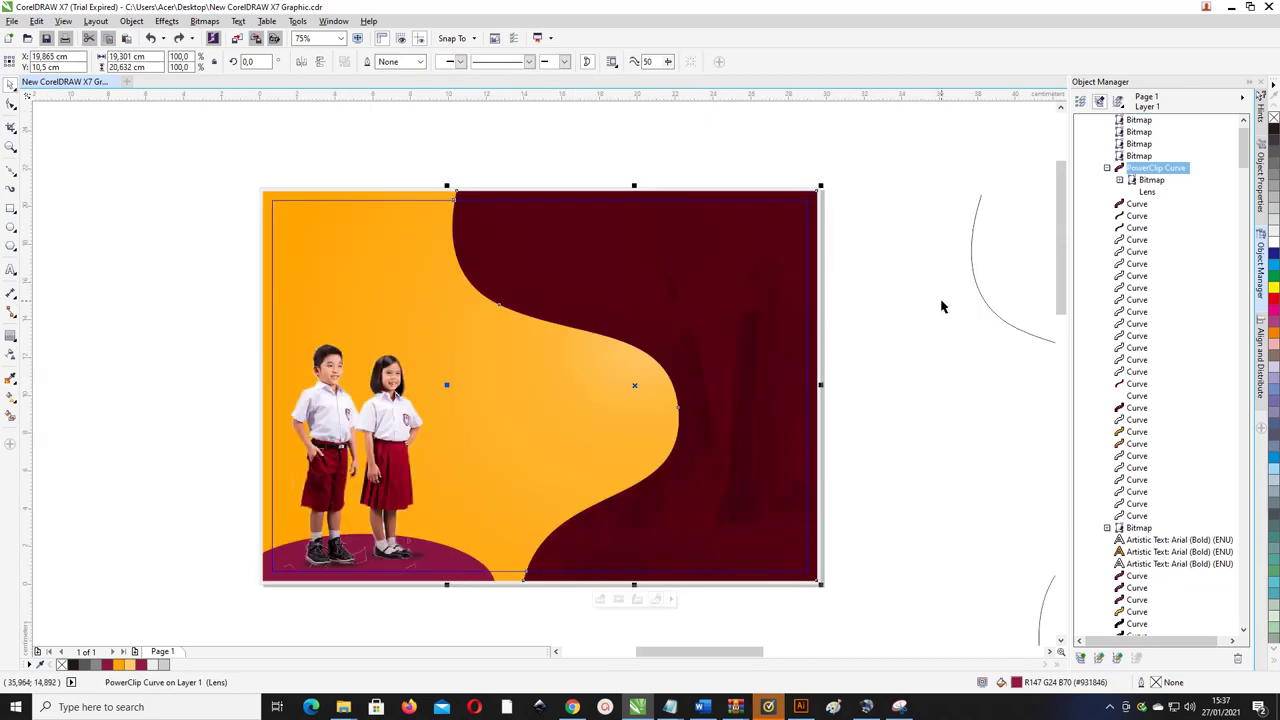
click(941, 306)
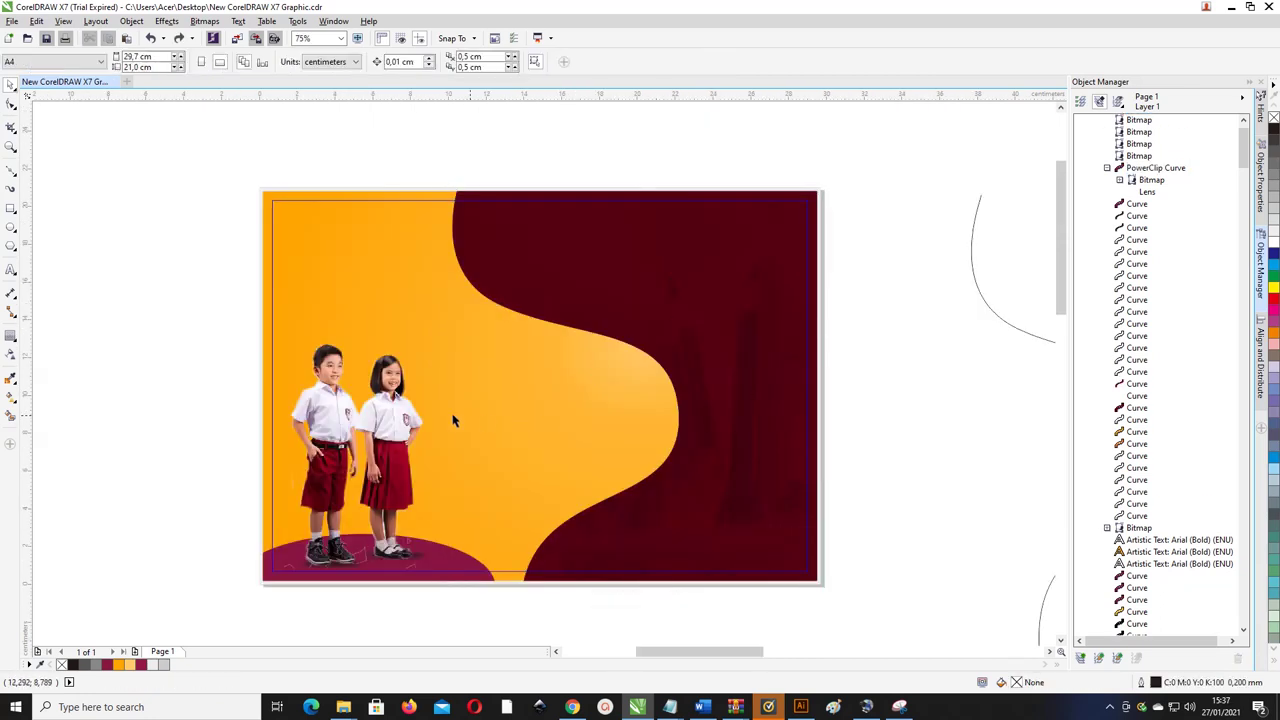
click(420, 402)
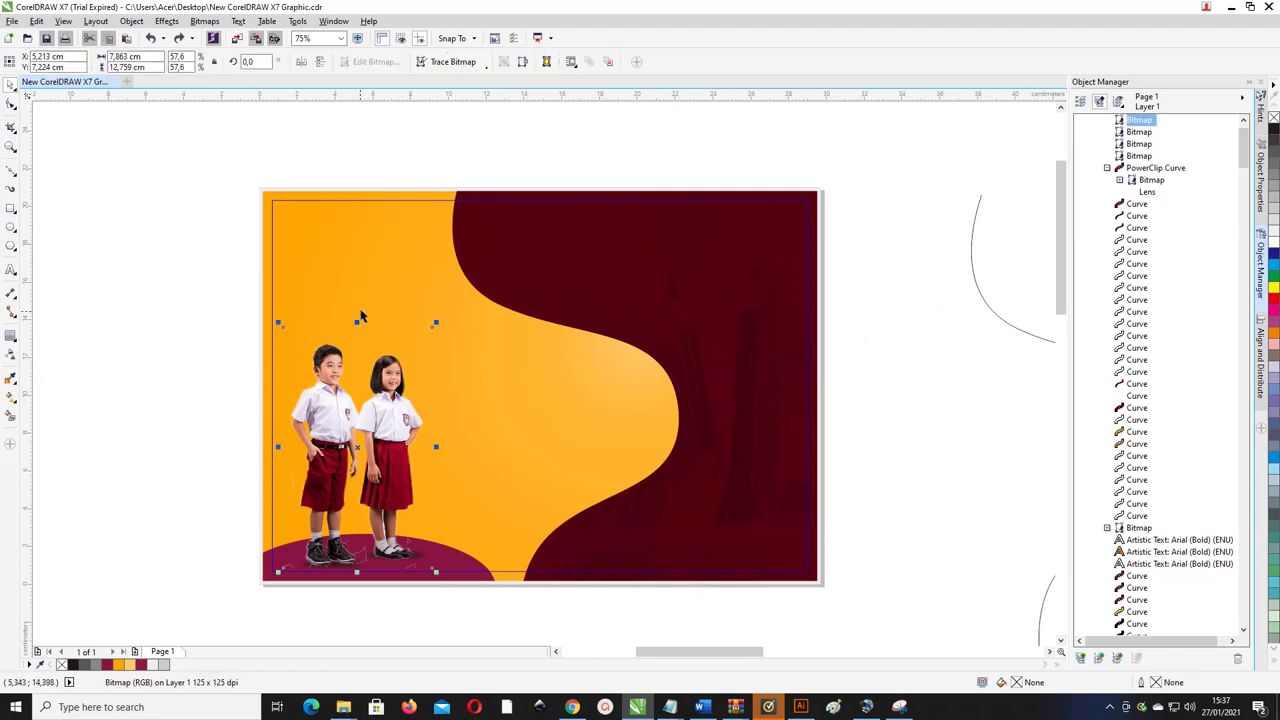
- Draw a circle about 1.7 cm wide with 10% black fill and no outline, and add smaller overlapping copies beside it
click(10, 228)
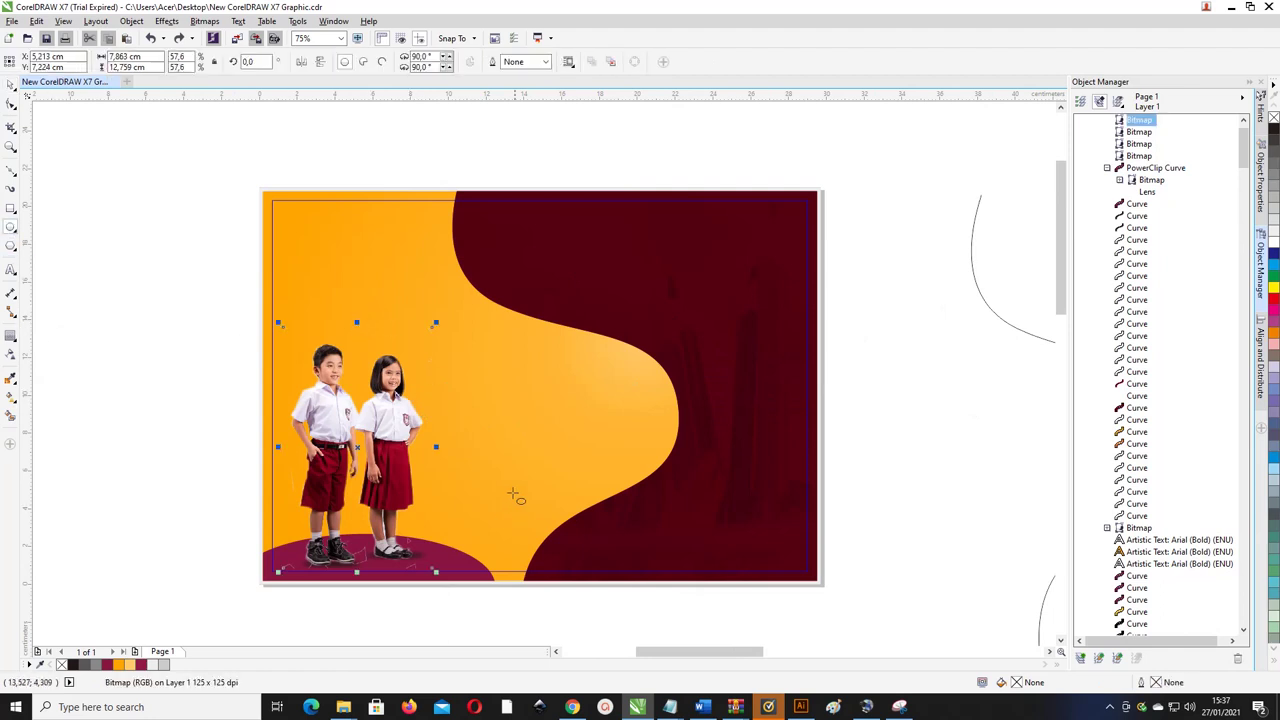
scroll(500, 455, up, 2)
scroll(500, 455, down, 2)
drag(466, 406, 507, 443)
click(158, 665)
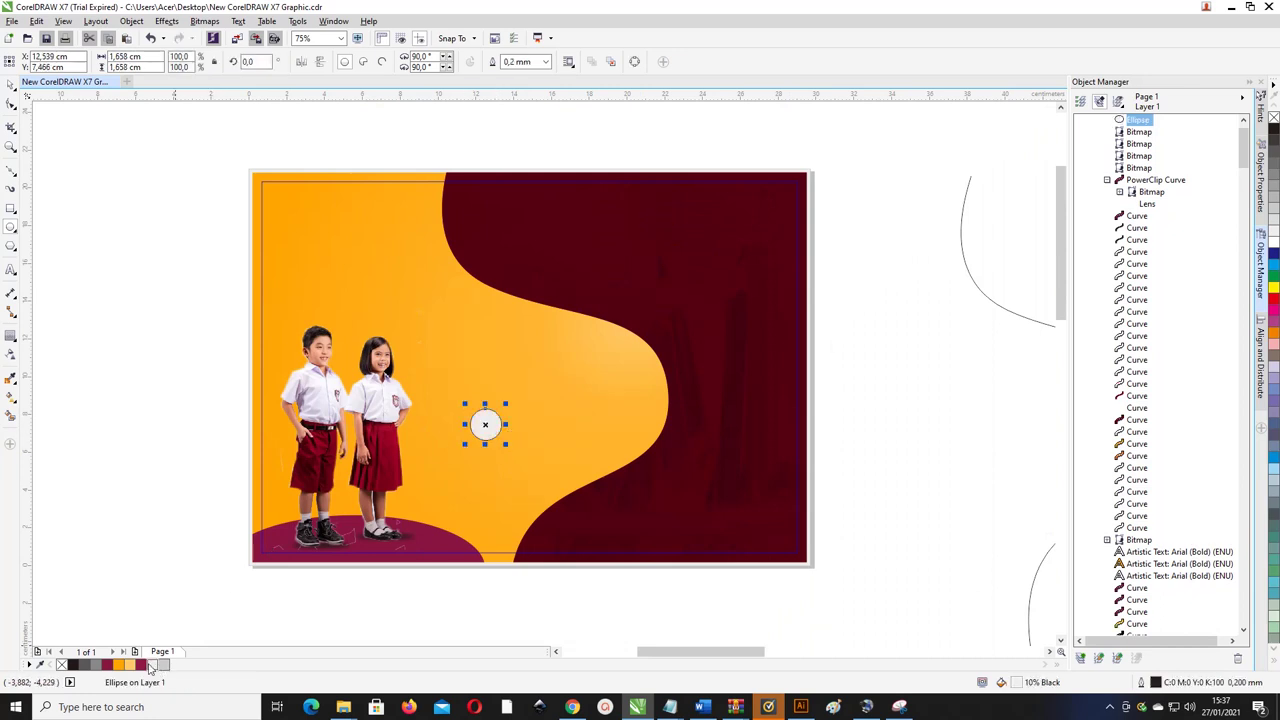
right_click(62, 665)
scroll(390, 488, up, 2)
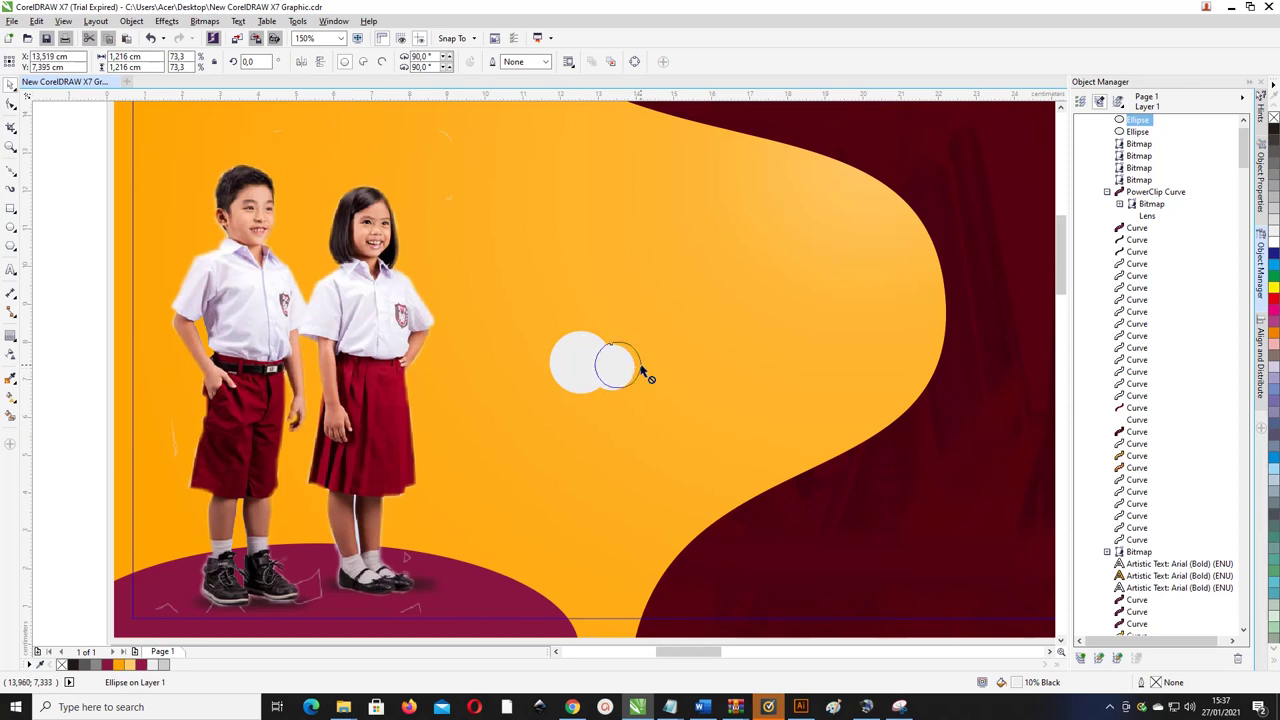
right_click(652, 367)
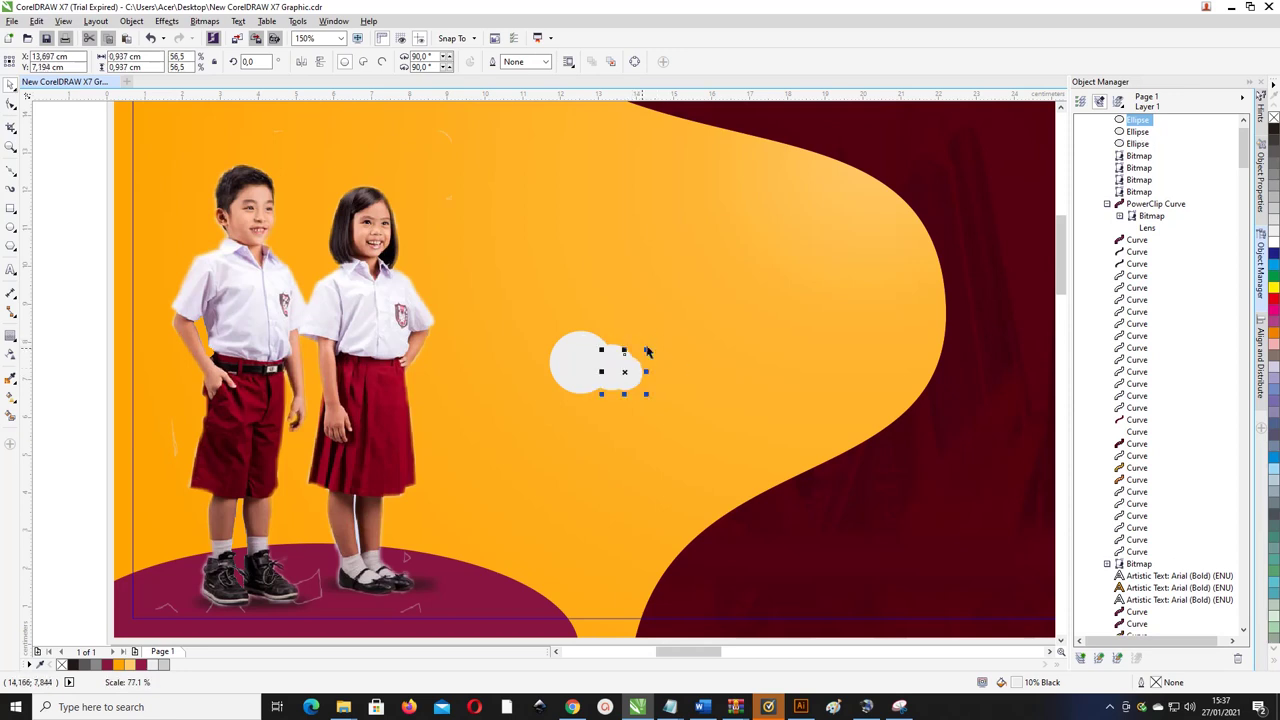
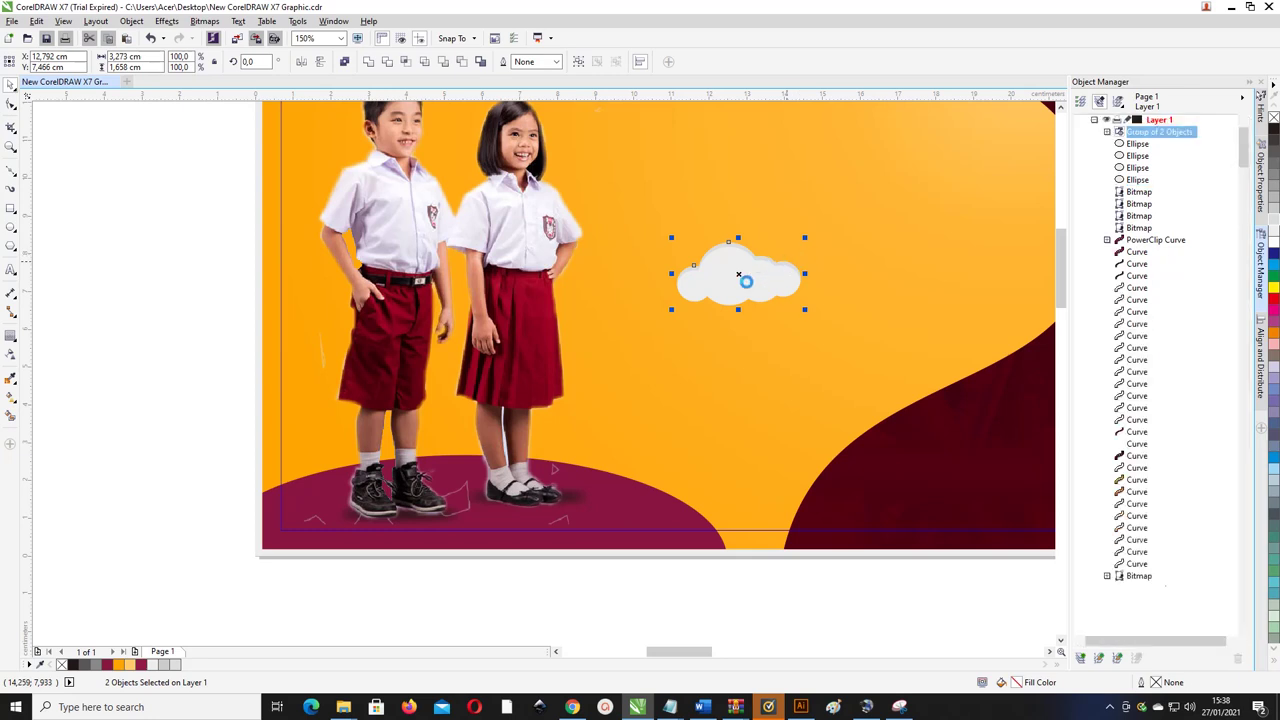
- Move the grouped cloud slightly down and left, closer to the girl's skirt
drag(743, 277, 702, 304)
scroll(702, 300, down, 2)
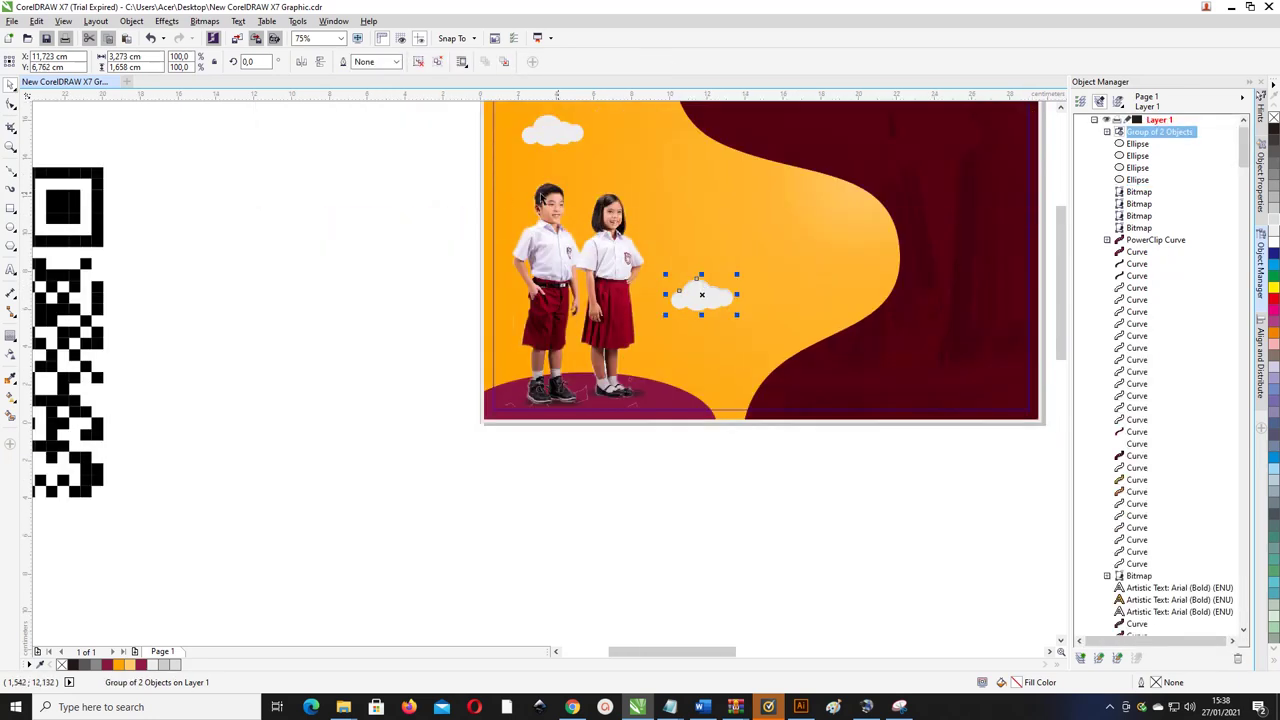
drag(1057, 310, 1057, 276)
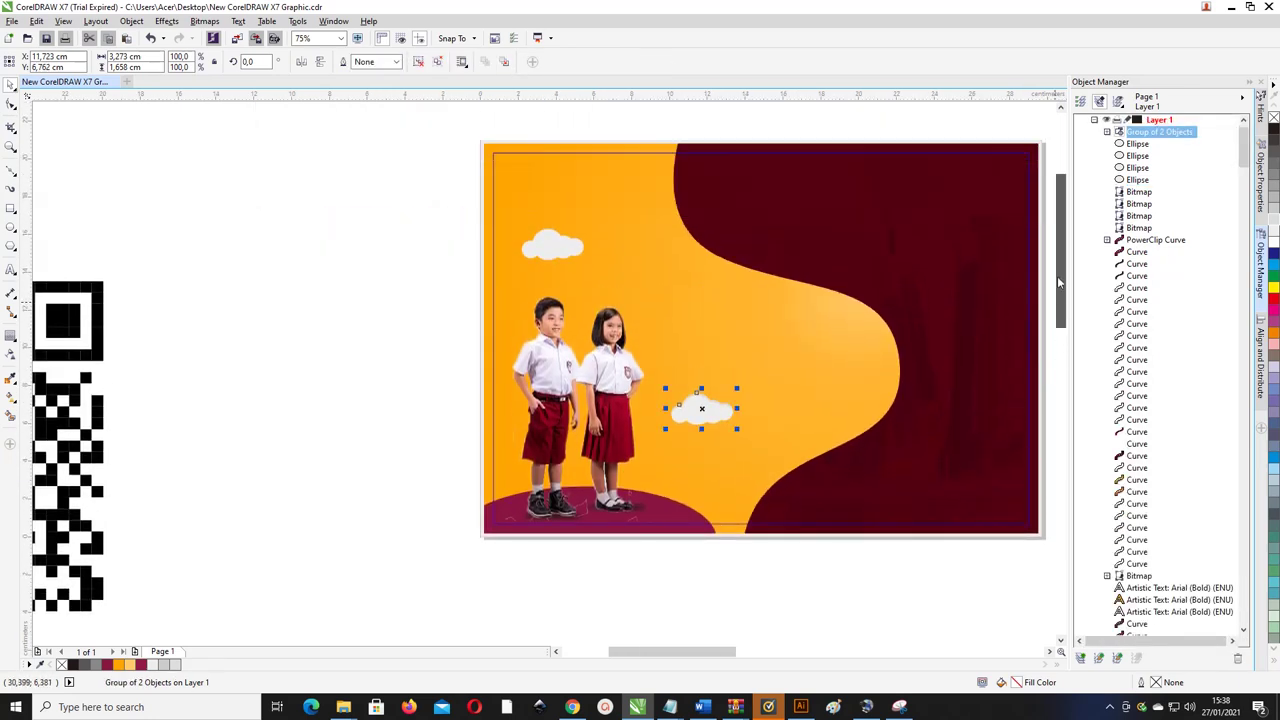
- Copy the small circle at the upper cloud's left end to its right end to lengthen the cloud
scroll(560, 253, up, 1)
click(500, 252)
mouse_move(594, 255)
mouse_down()
mouse_move(609, 260)
mouse_move(589, 260)
mouse_up()
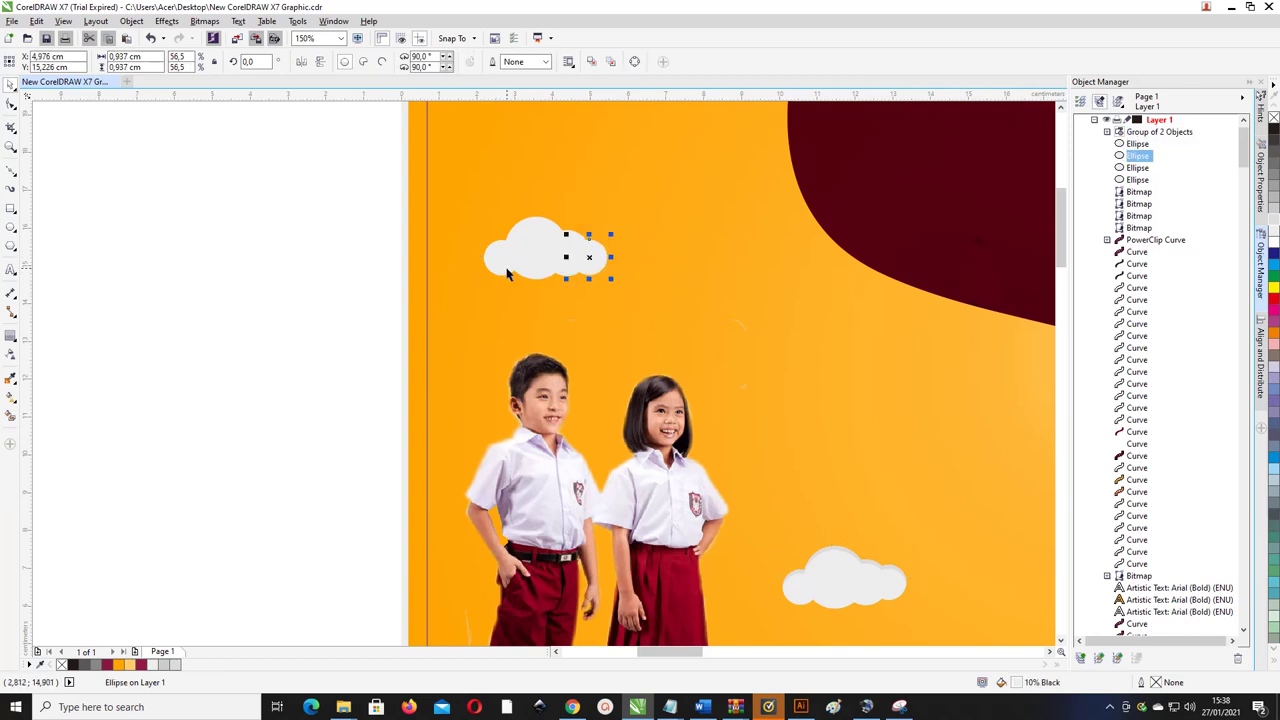
drag(506, 261, 616, 256)
right_click(610, 256)
- Weld the upper cloud's overlapping circles into a single shape
scroll(609, 256, up, 1)
click(117, 163)
drag(117, 163, 700, 340)
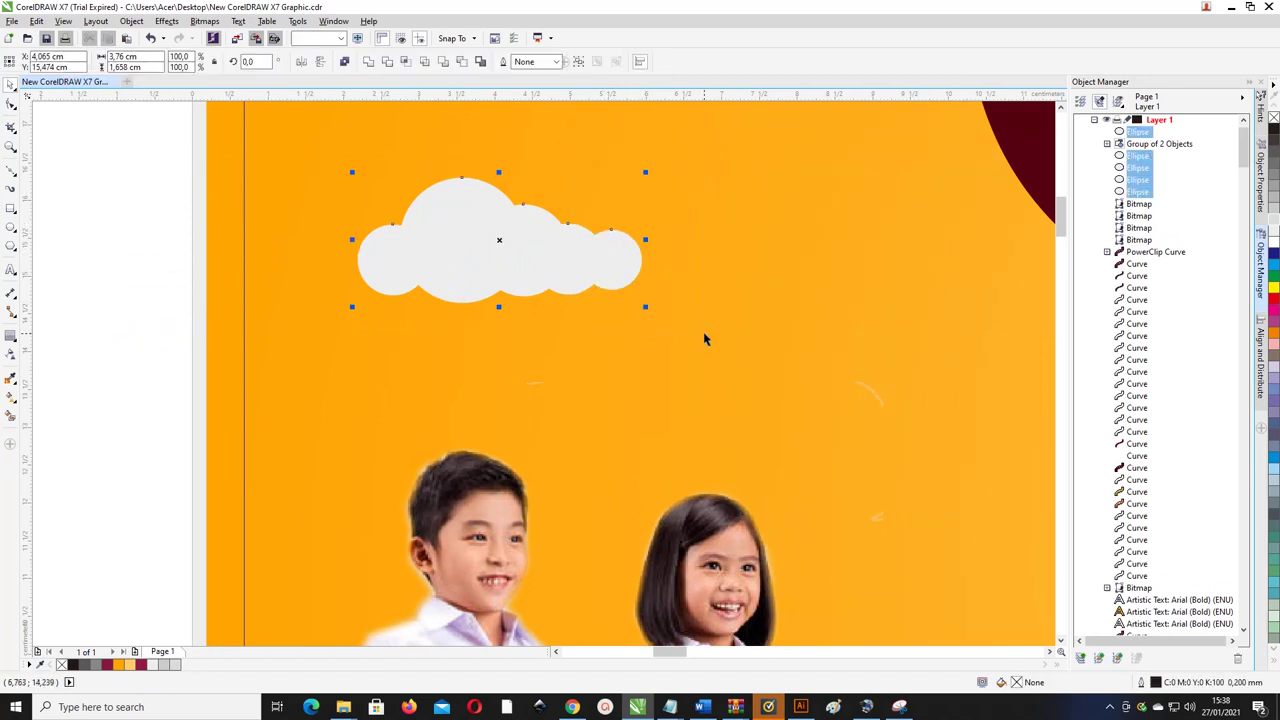
click(368, 61)
- Duplicate the welded cloud slightly lower and give the copy a black hairline outline and no fill
mouse_move(438, 231)
mouse_down()
mouse_move(443, 220)
mouse_move(448, 243)
mouse_up()
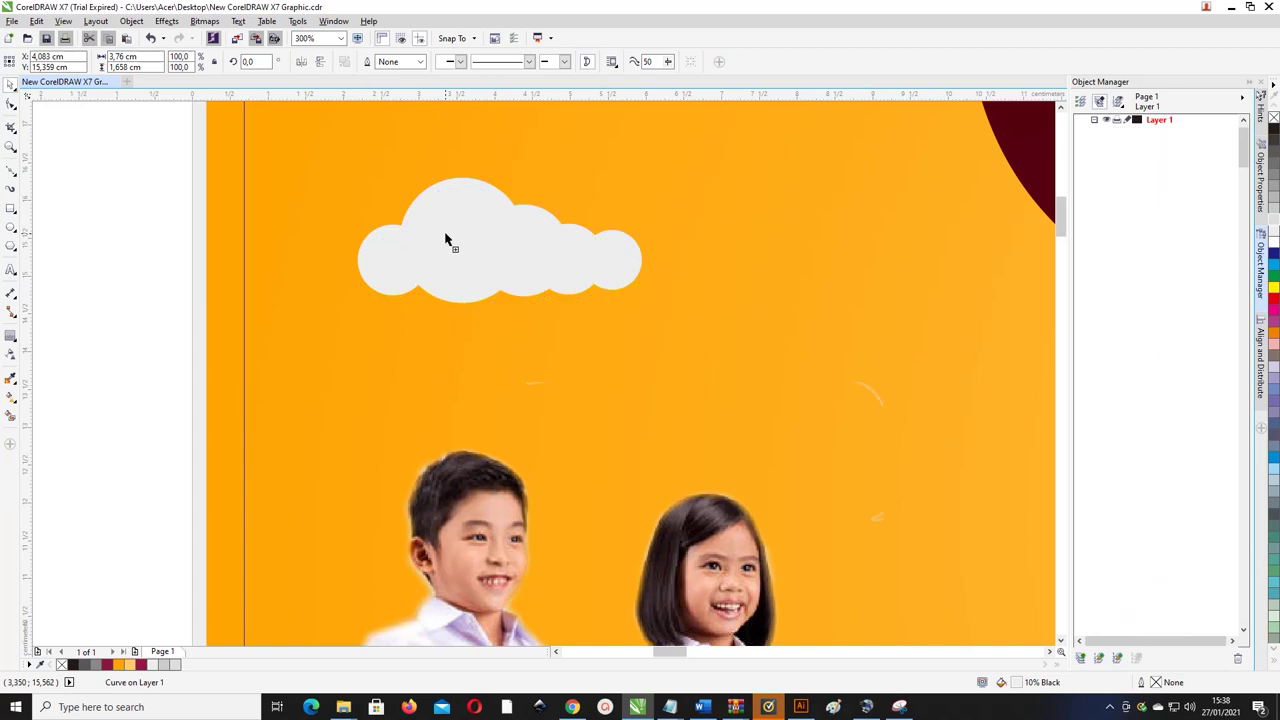
right_click(72, 667)
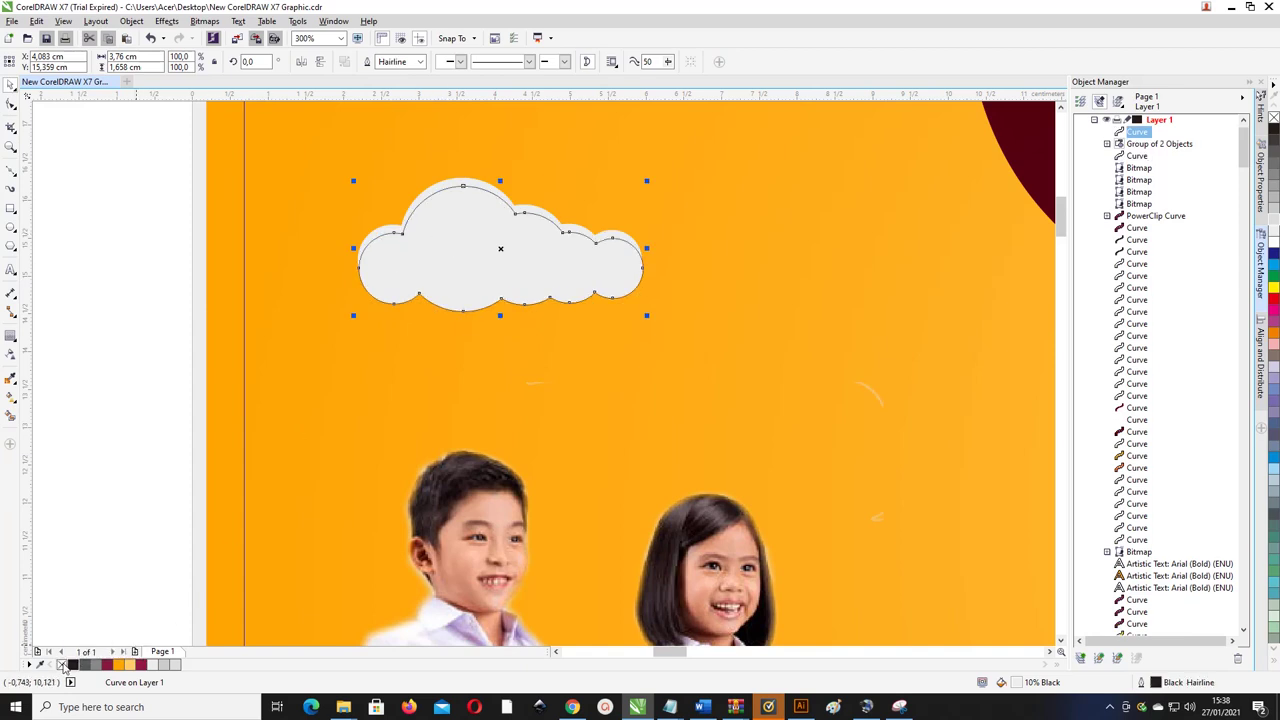
click(62, 665)
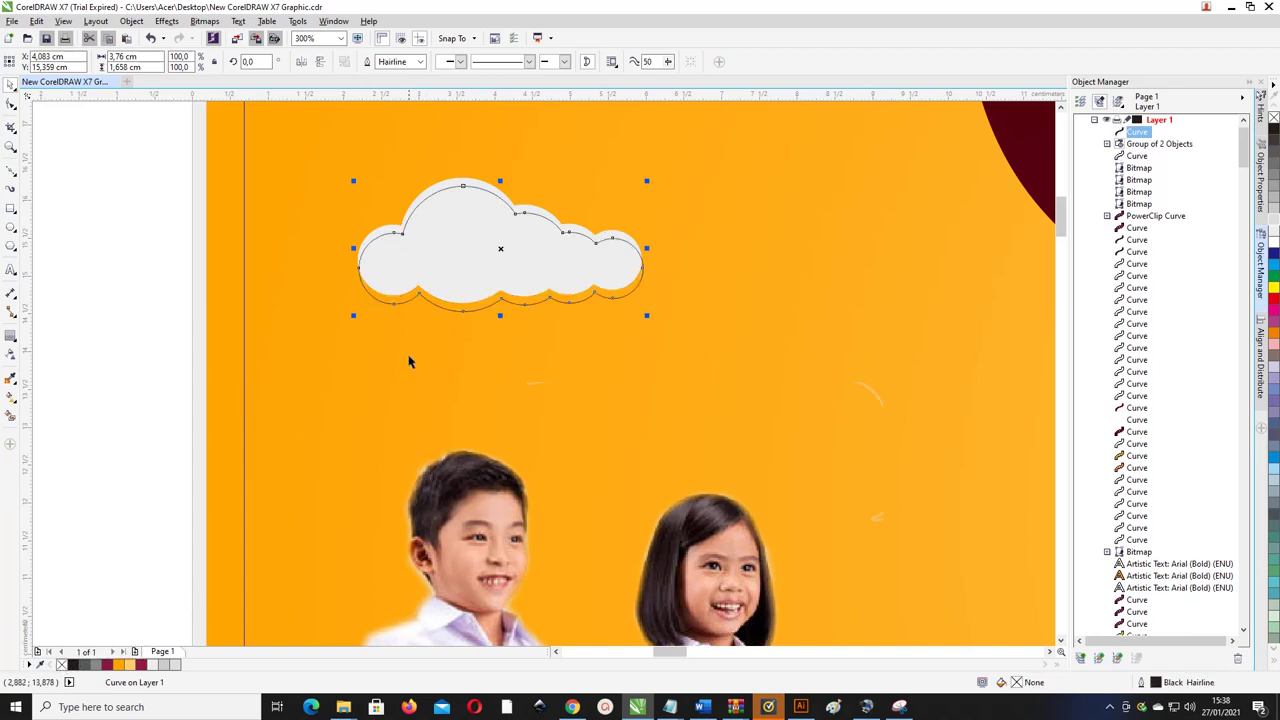
scroll(463, 186, up, 2)
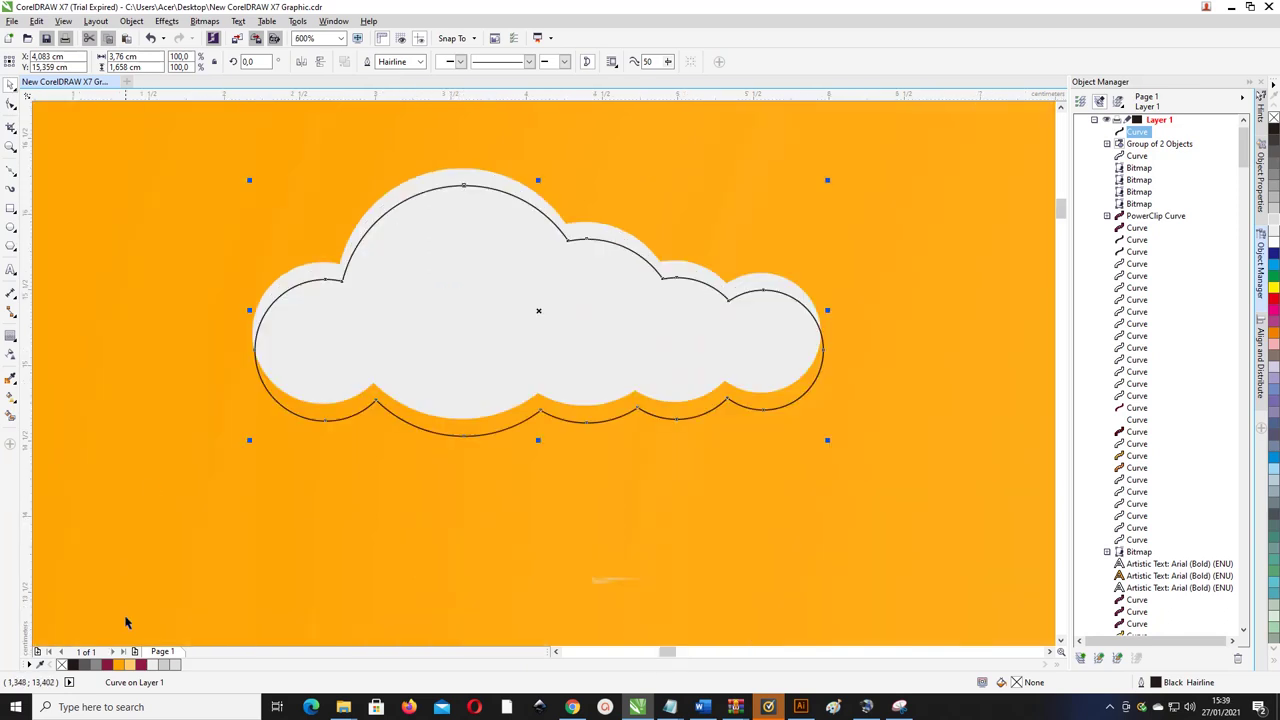
- Smart-fill the sliver along the cloud's upper edge with light grey #CCCCCC and delete the offset outline copy
click(10, 415)
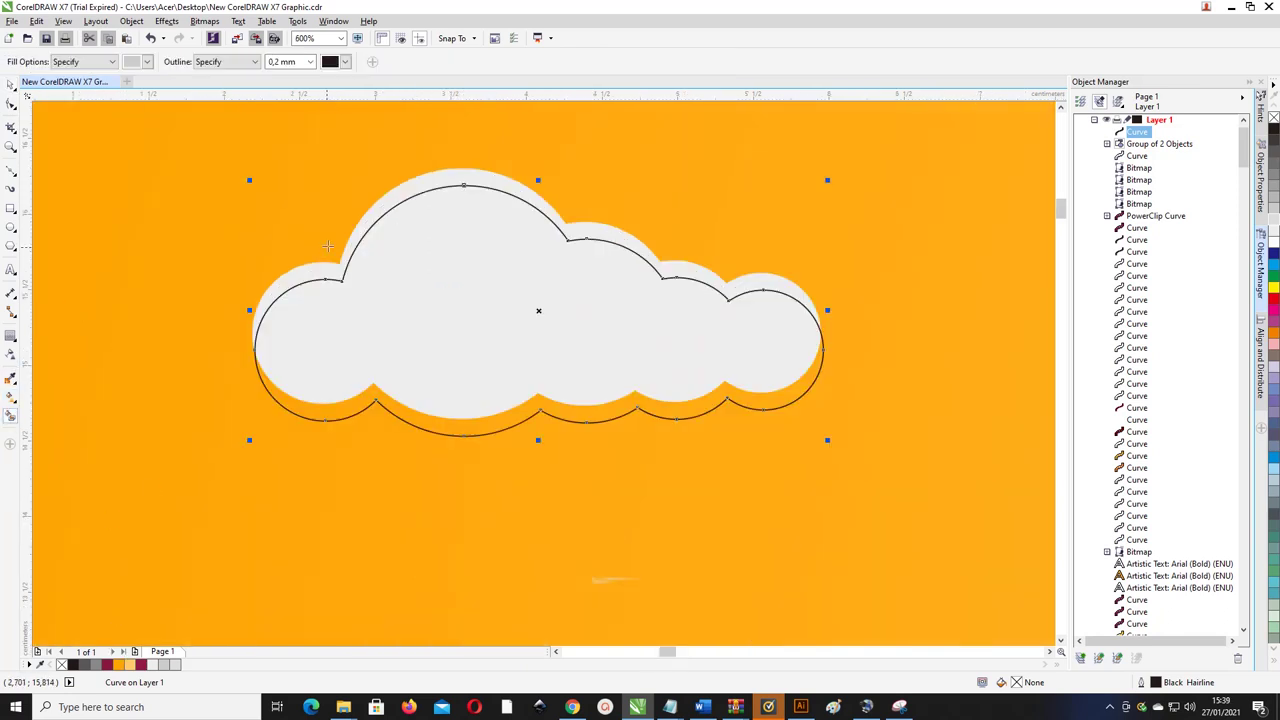
click(302, 273)
key(space)
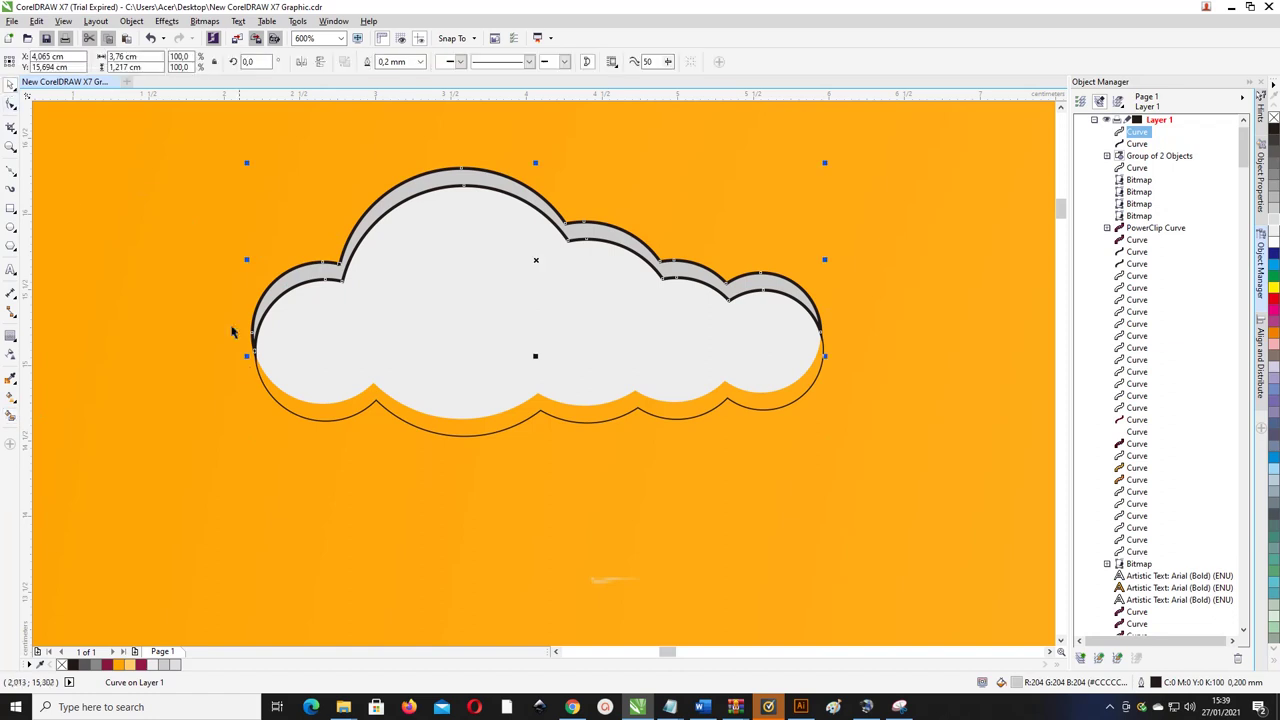
click(262, 391)
key(Delete)
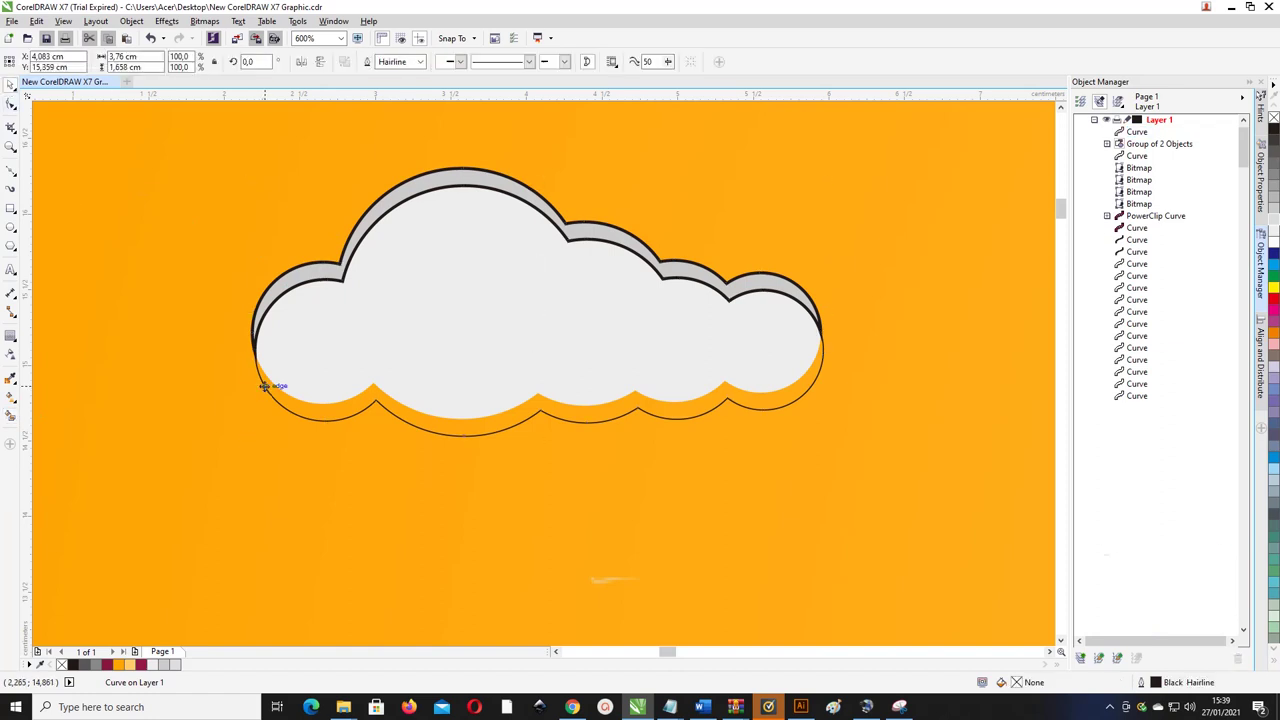
- Remove the outline from the cloud and its grey edge sliver
scroll(268, 391, down, 2)
drag(57, 240, 620, 430)
right_click(61, 665)
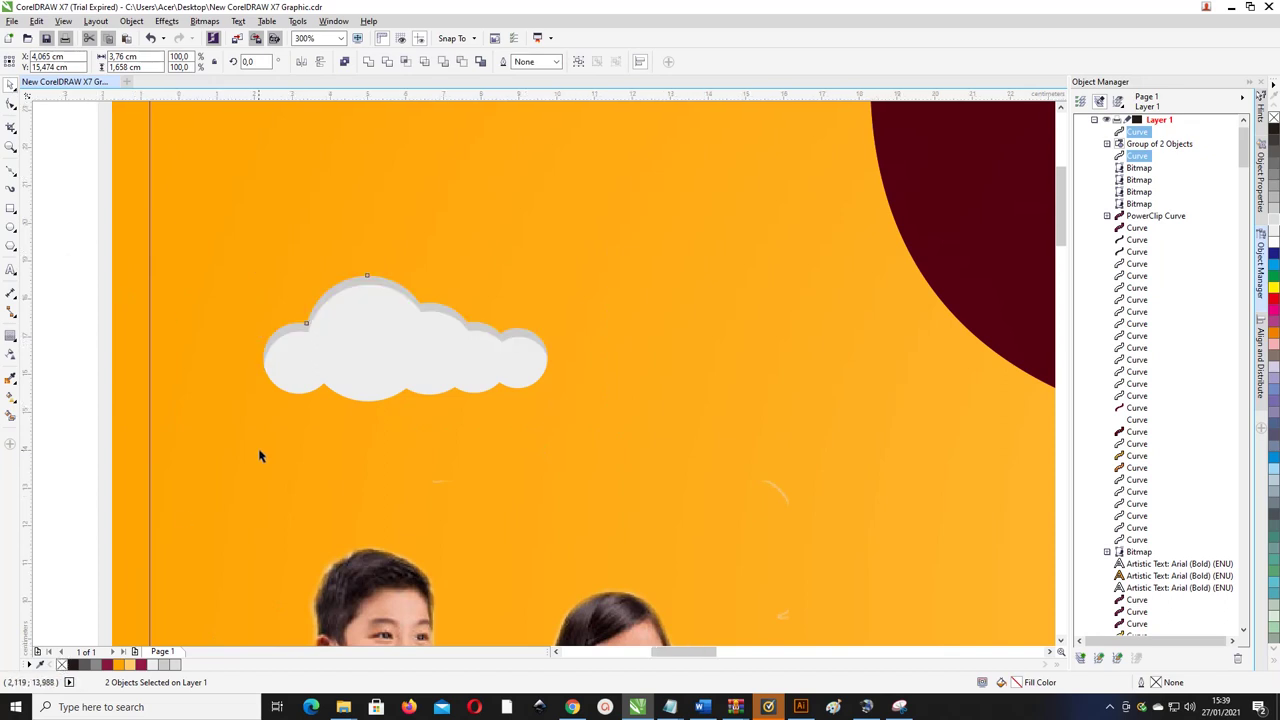
- Move the shaded cloud up near the page's upper-left corner and group its two parts
scroll(264, 454, down, 2)
drag(292, 426, 279, 329)
scroll(306, 415, up, 1)
key(ctrl+g)
scroll(280, 330, up, 2)
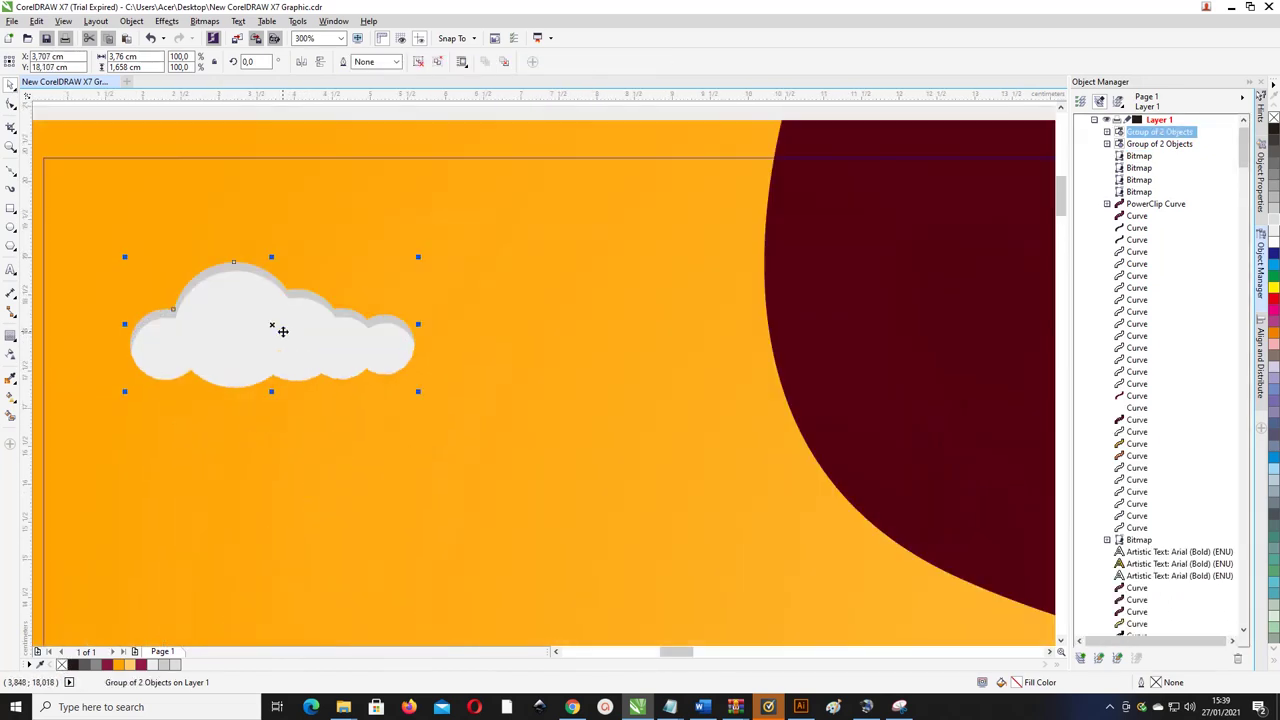
- Draw a vertical 2-point line about 1 cm long on the orange area, just below and right of the upper-left cloud
scroll(280, 330, down, 2)
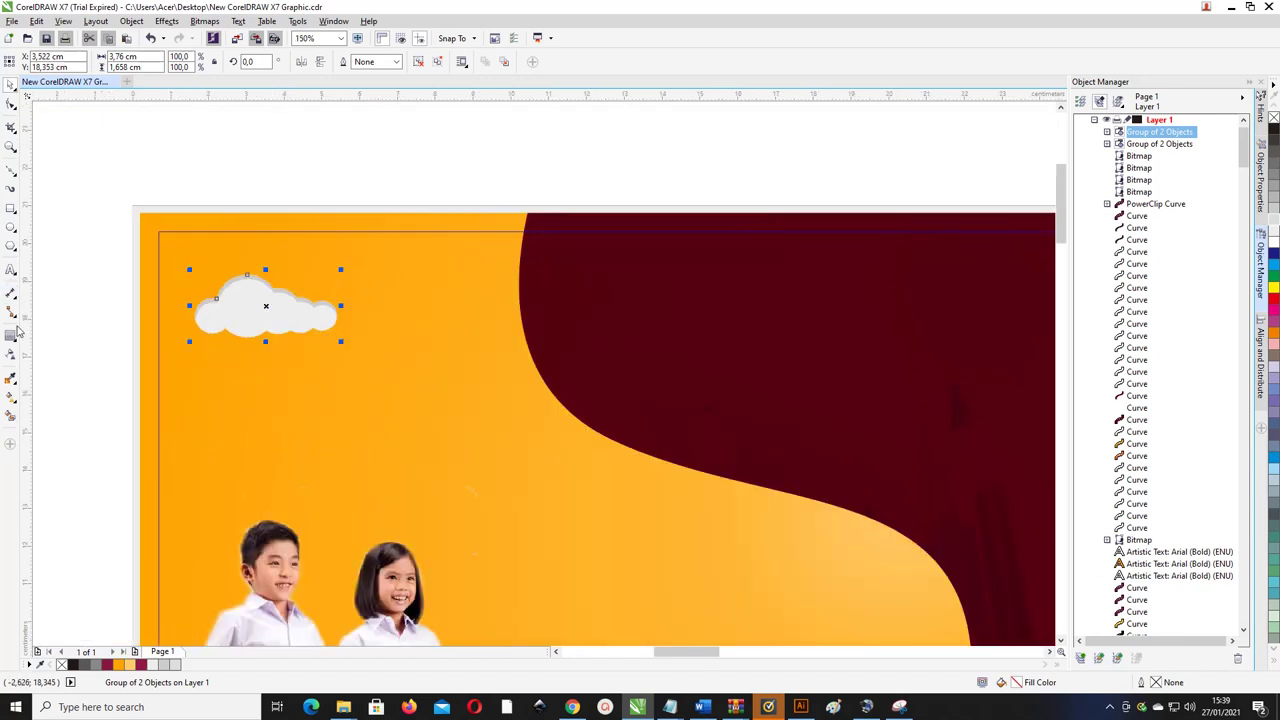
click(10, 174)
click(64, 184)
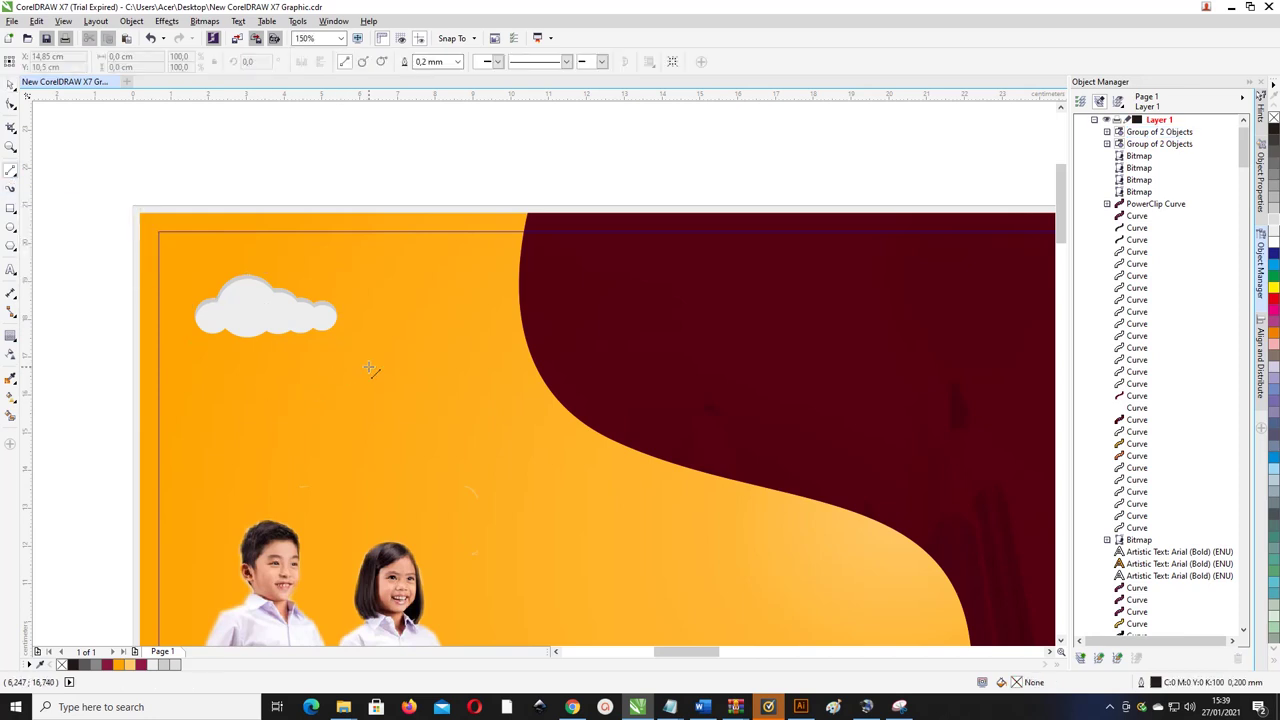
drag(369, 367, 368, 408)
scroll(370, 380, up, 2)
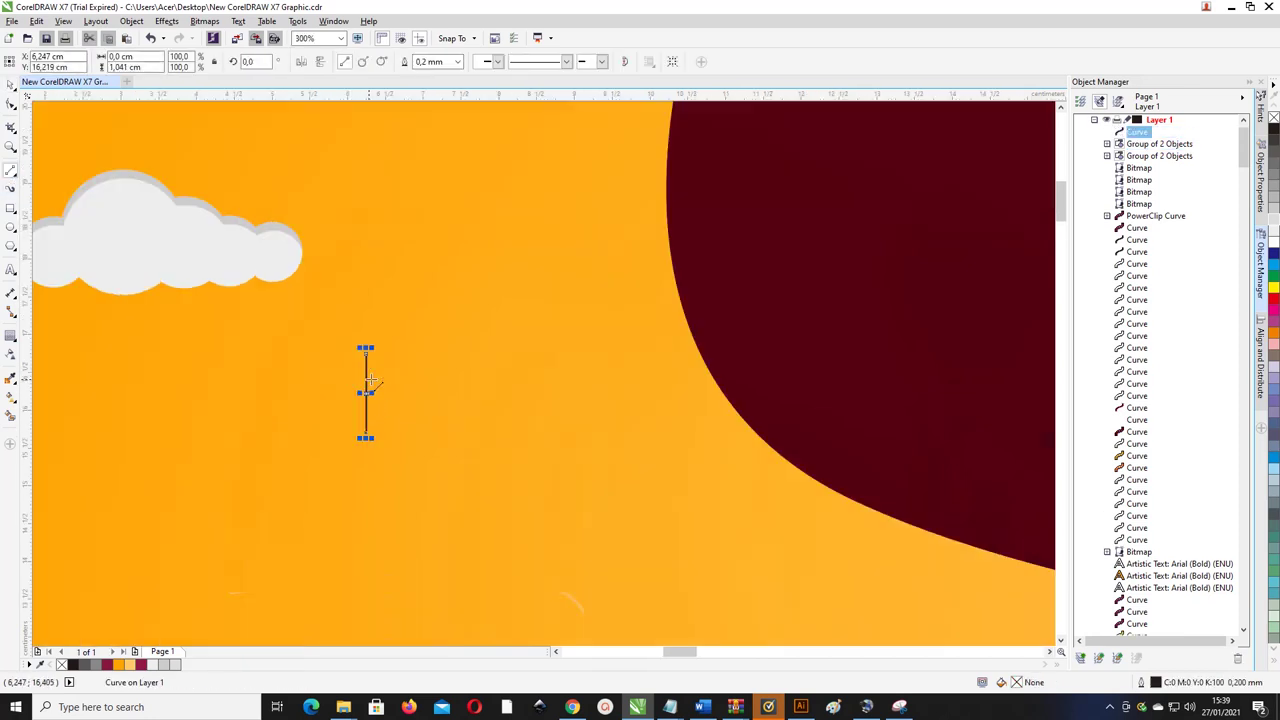
- Set the vertical line's outline width to 1.0 mm
click(457, 61)
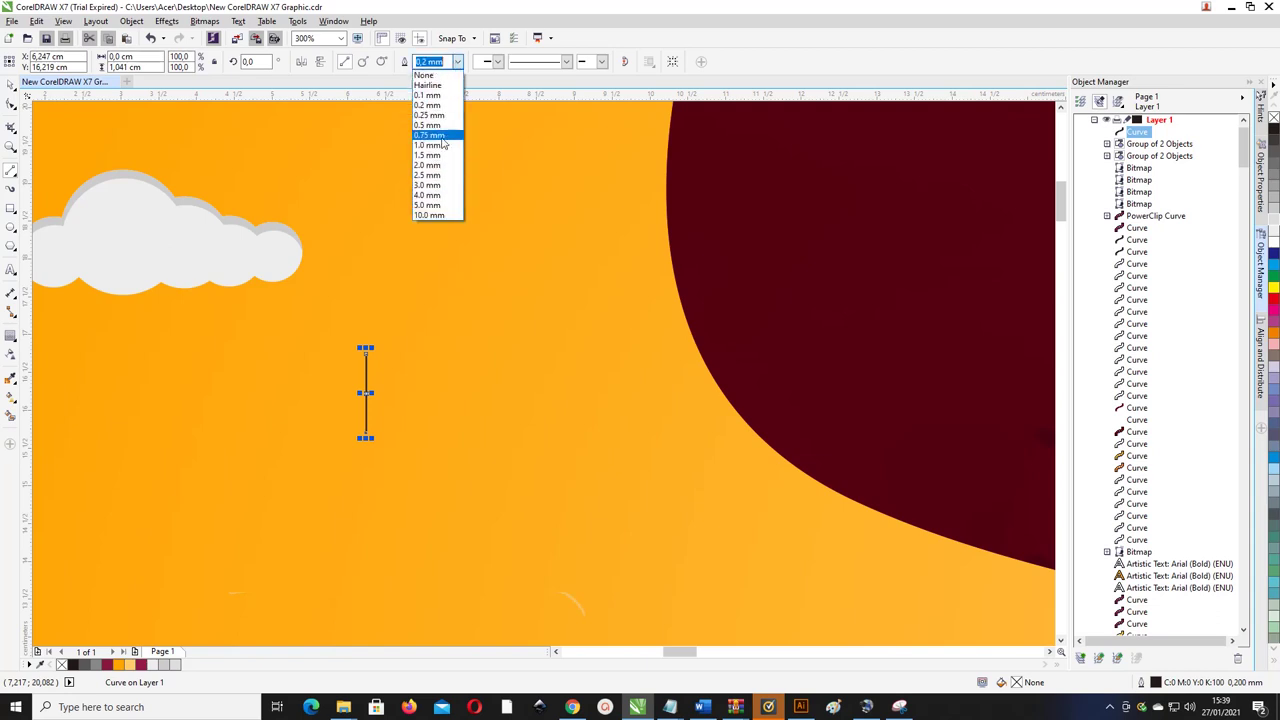
click(437, 156)
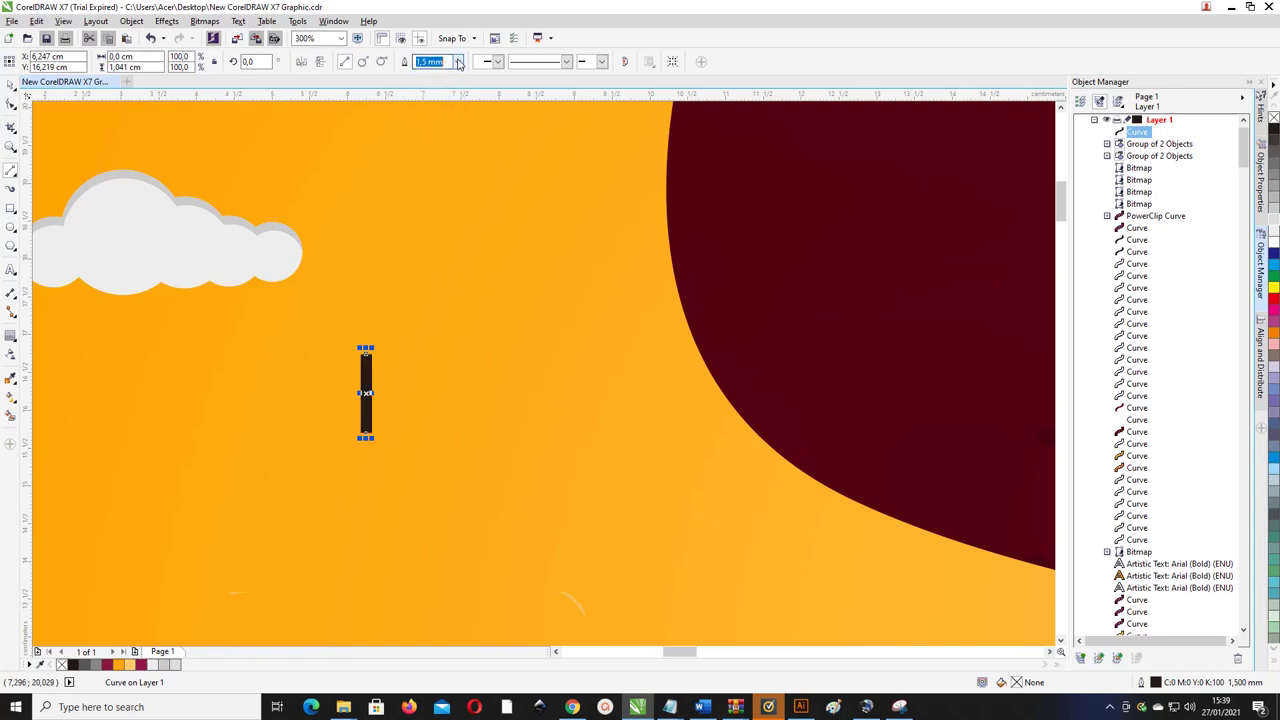
click(457, 61)
click(435, 146)
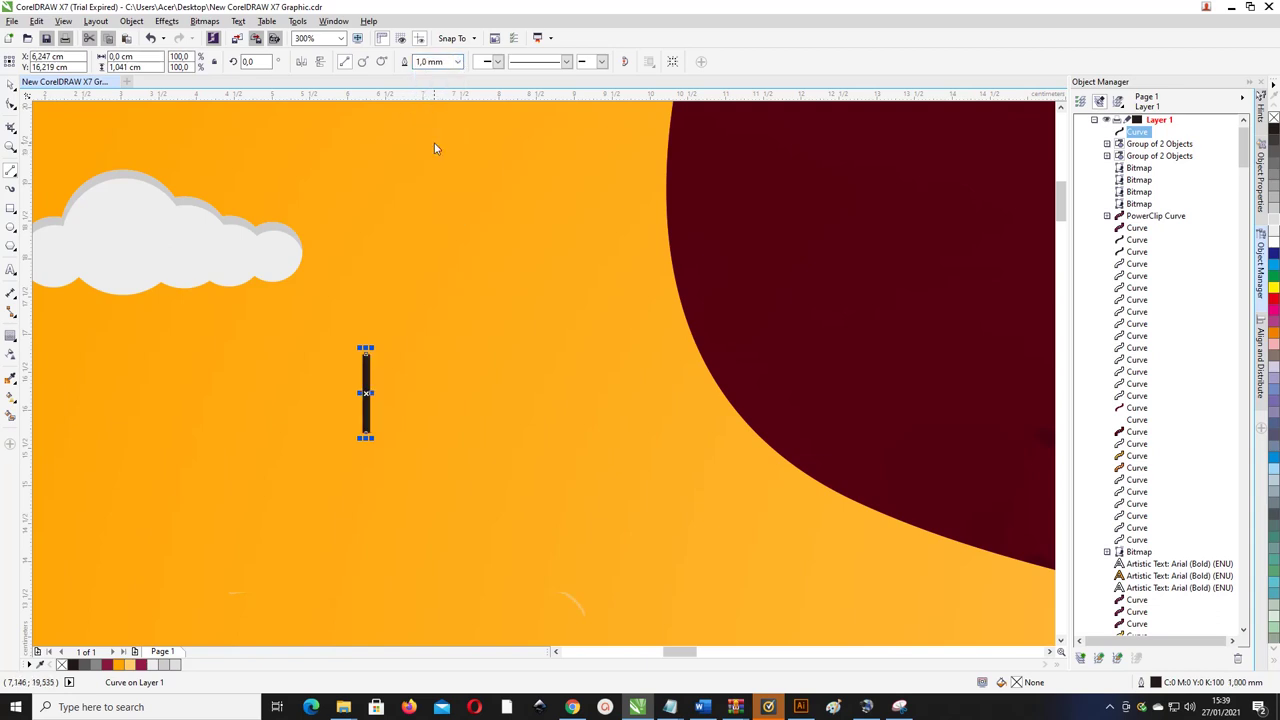
- Lengthen the vertical line downward to about 2.1 cm
scroll(420, 310, down, 3)
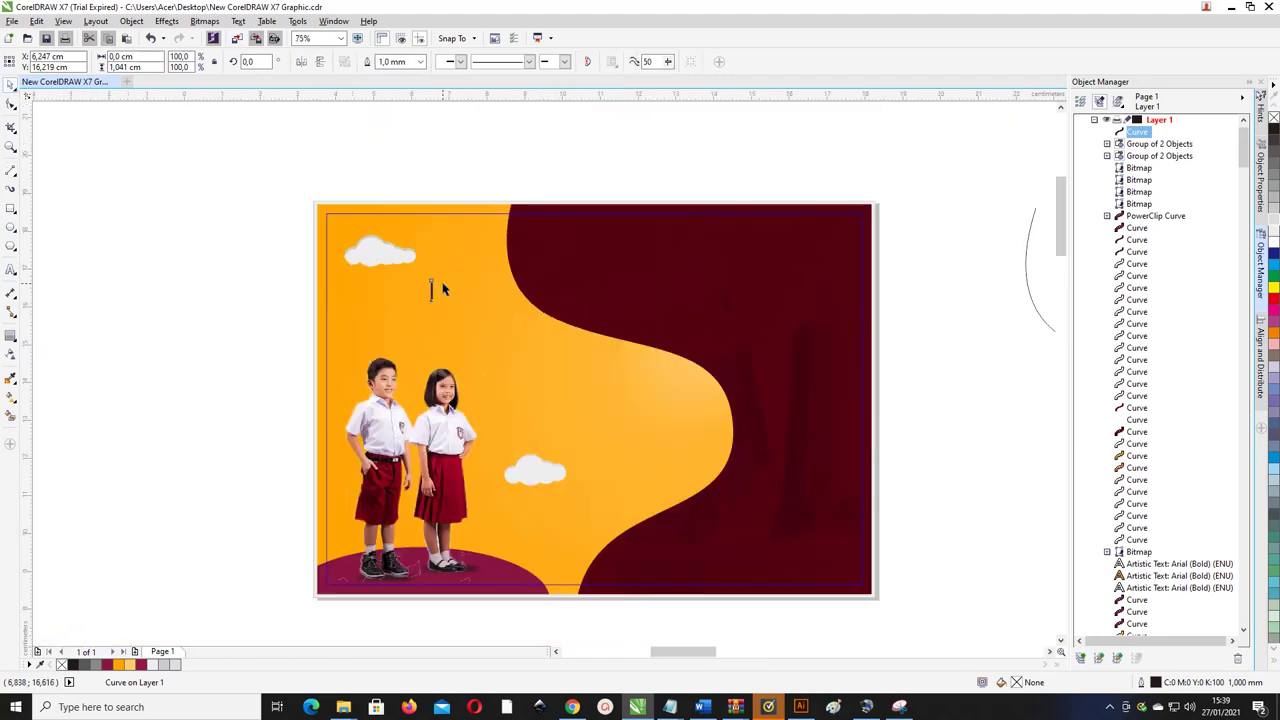
scroll(420, 310, up, 2)
drag(418, 326, 419, 372)
scroll(434, 297, up, 1)
scroll(409, 318, down, 1)
- Duplicate the line about 0.26 cm to the right and repeat the copy to make a row of six evenly spaced stripes
drag(404, 312, 413, 302)
right_click(413, 302)
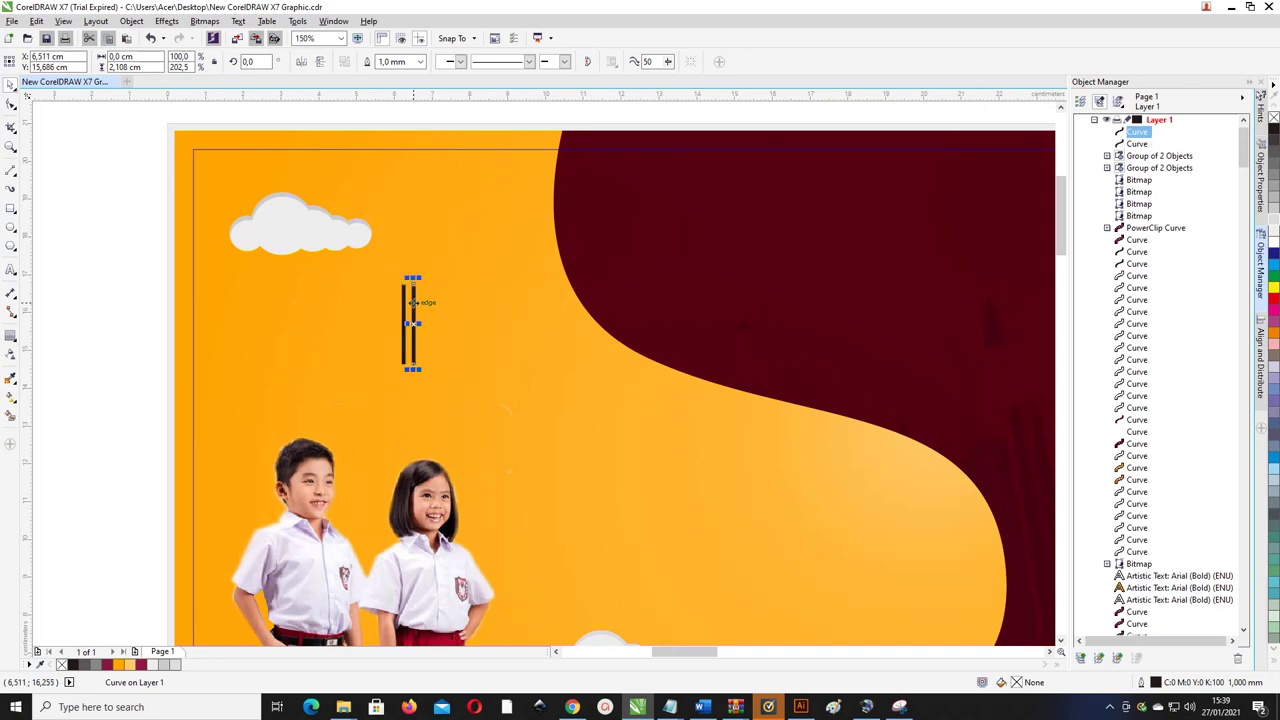
scroll(413, 302, up, 1)
key(ctrl+r)
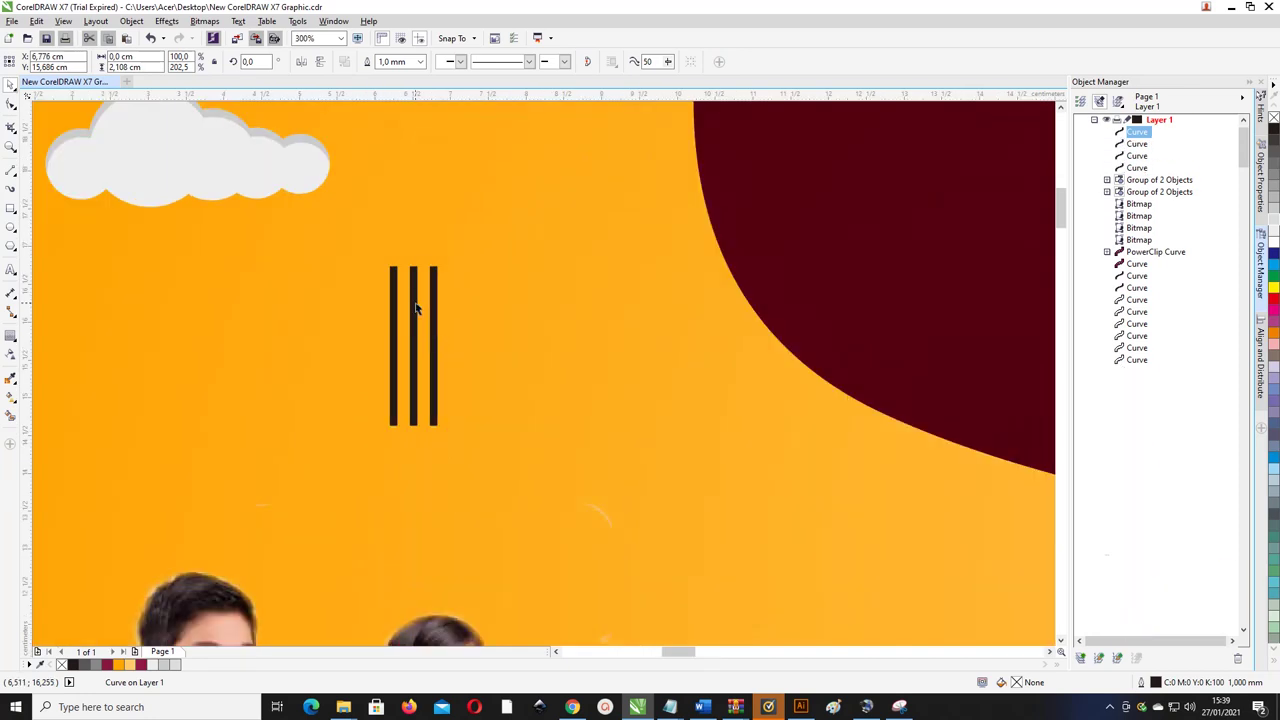
key(ctrl+r)
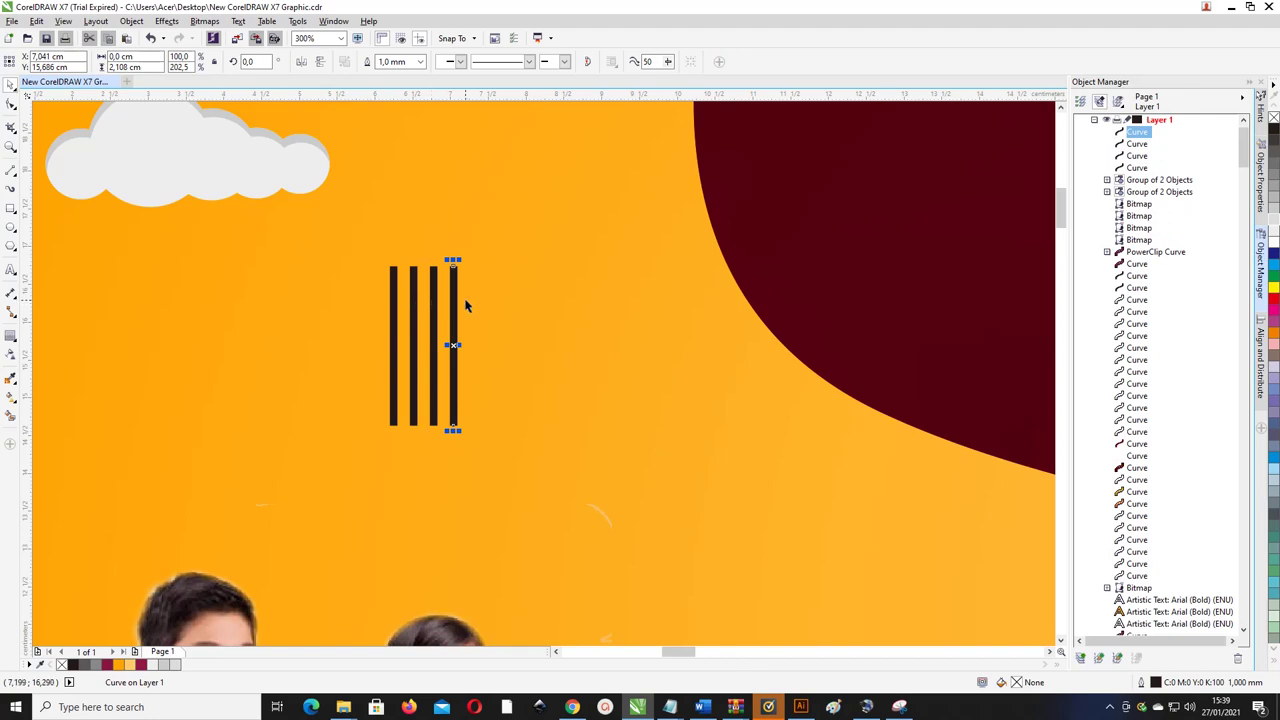
key(ctrl+r)
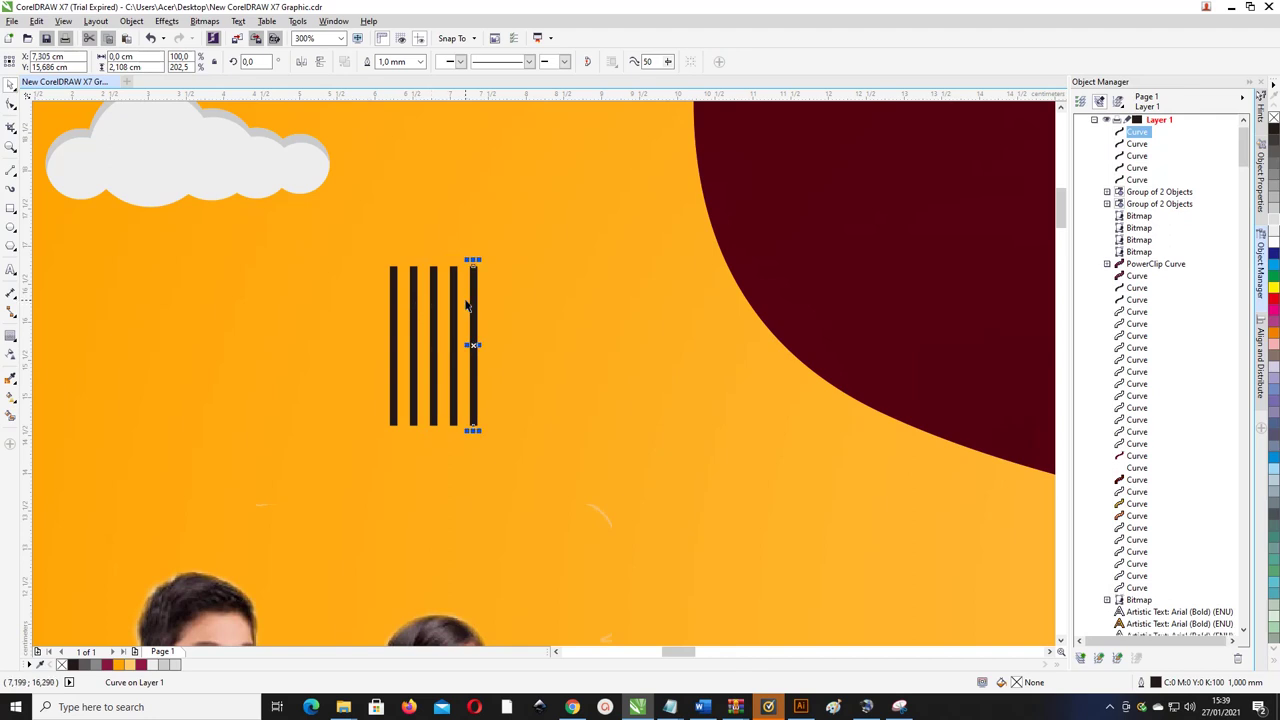
key(ctrl+r)
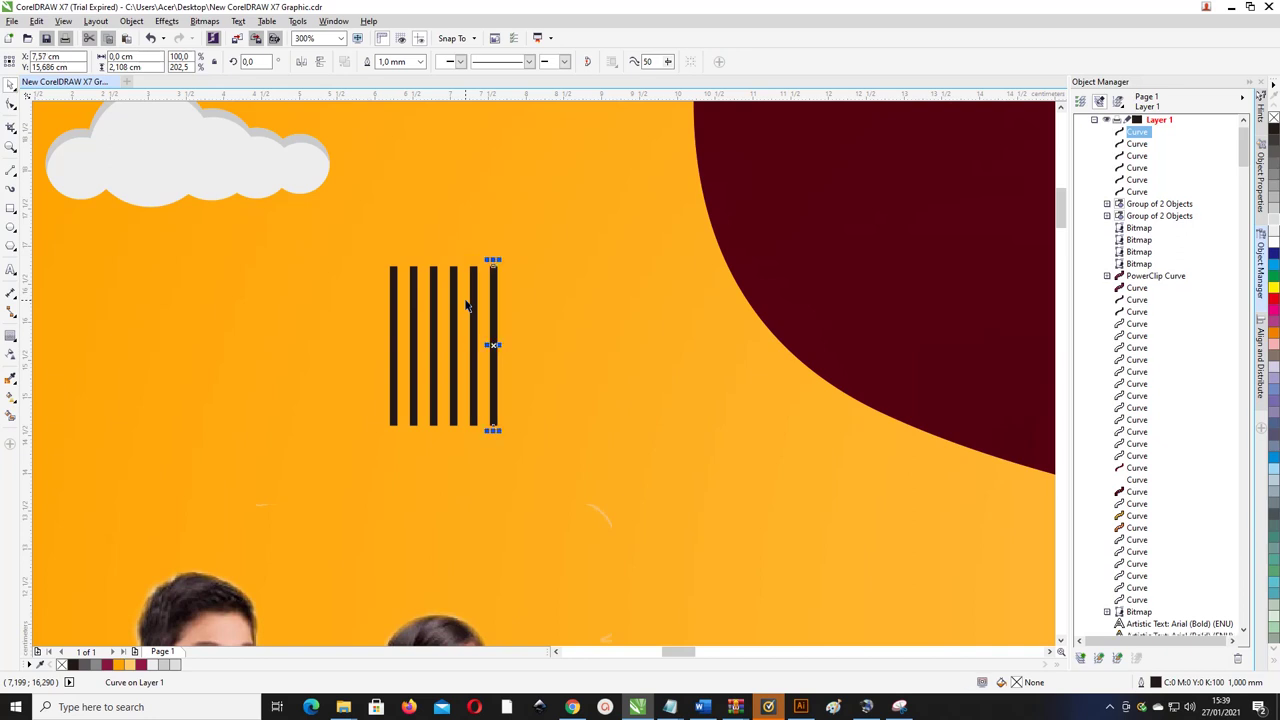
- Select all six stripes and colour their outlines 10% Black
shift+click(473, 304)
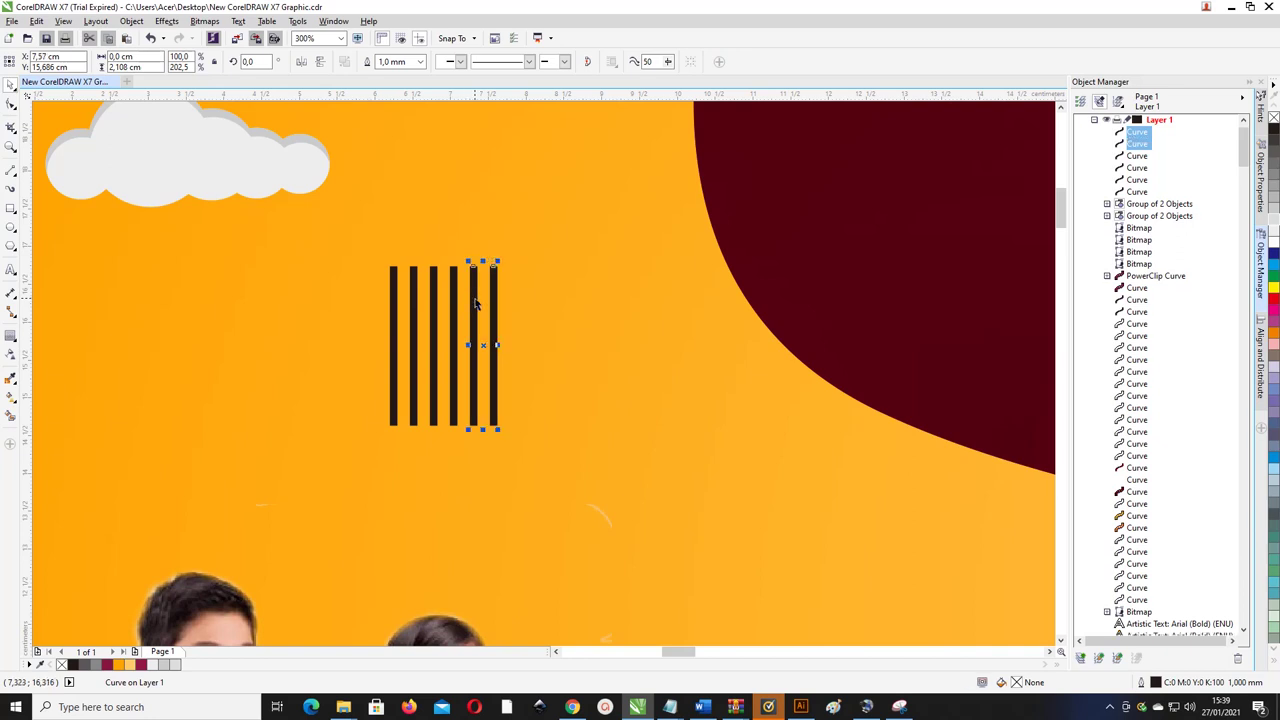
shift+click(453, 302)
shift+click(433, 297)
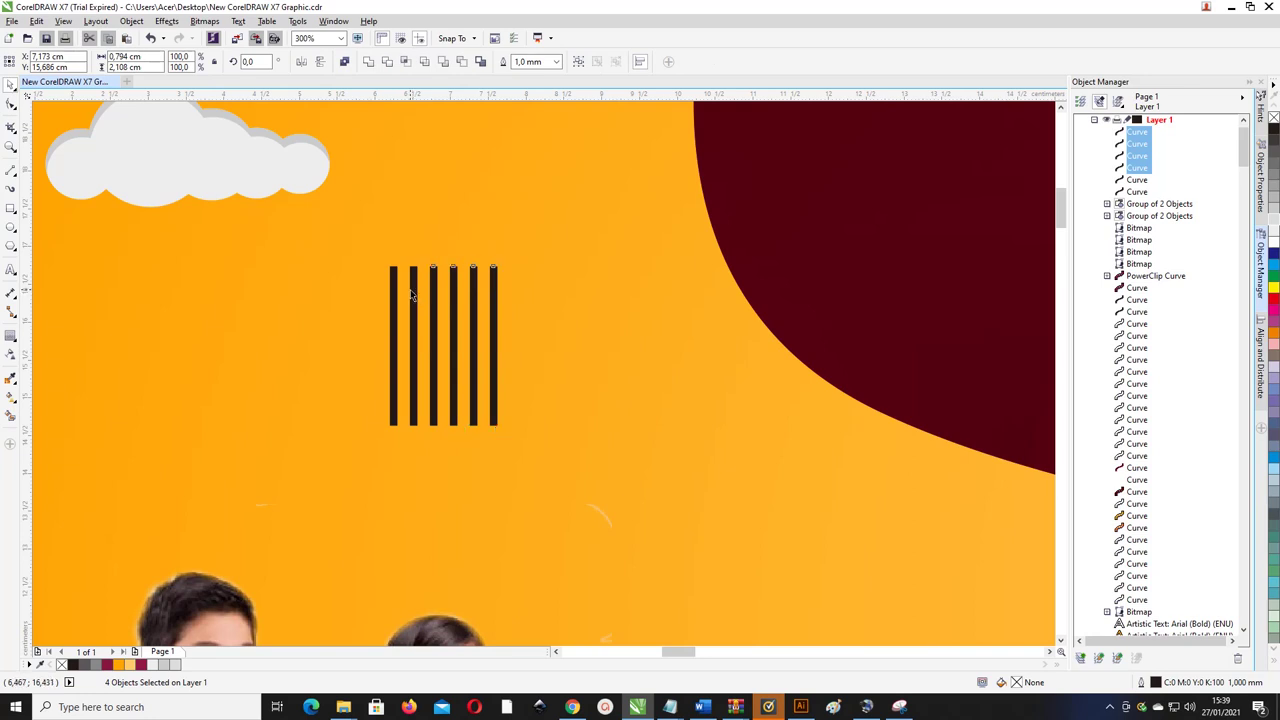
shift+click(412, 295)
shift+click(393, 293)
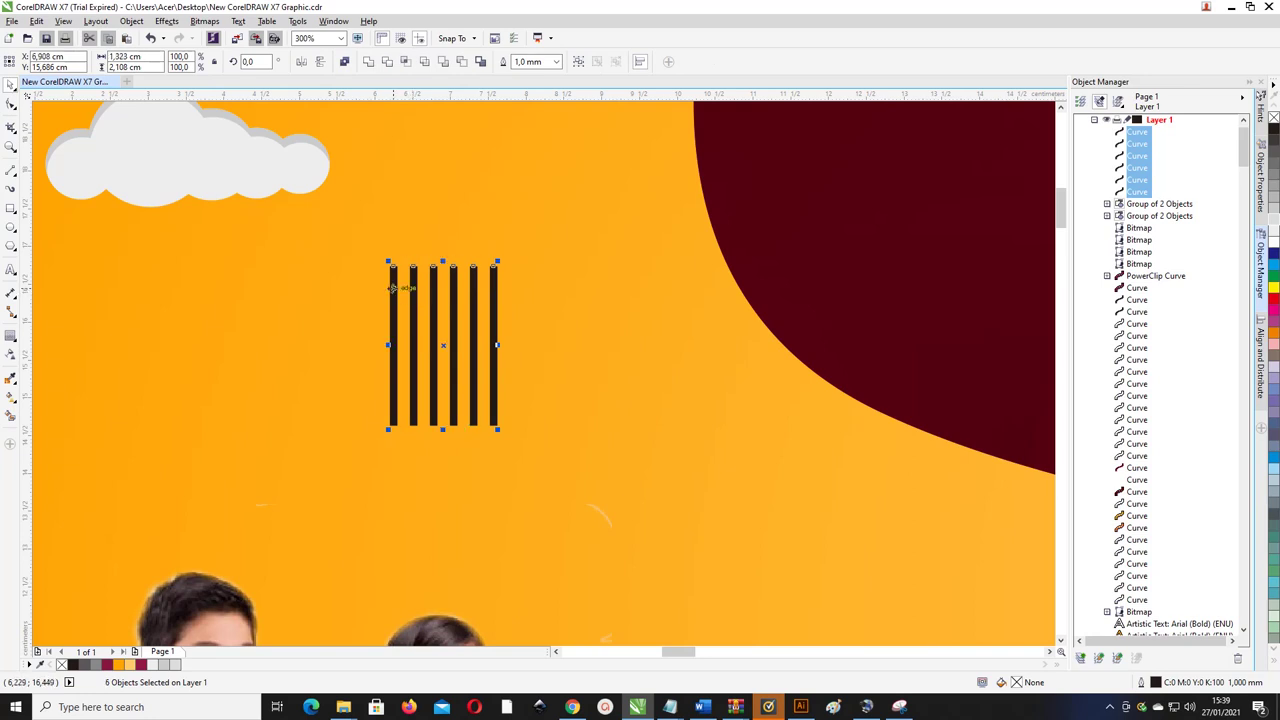
right_click(152, 667)
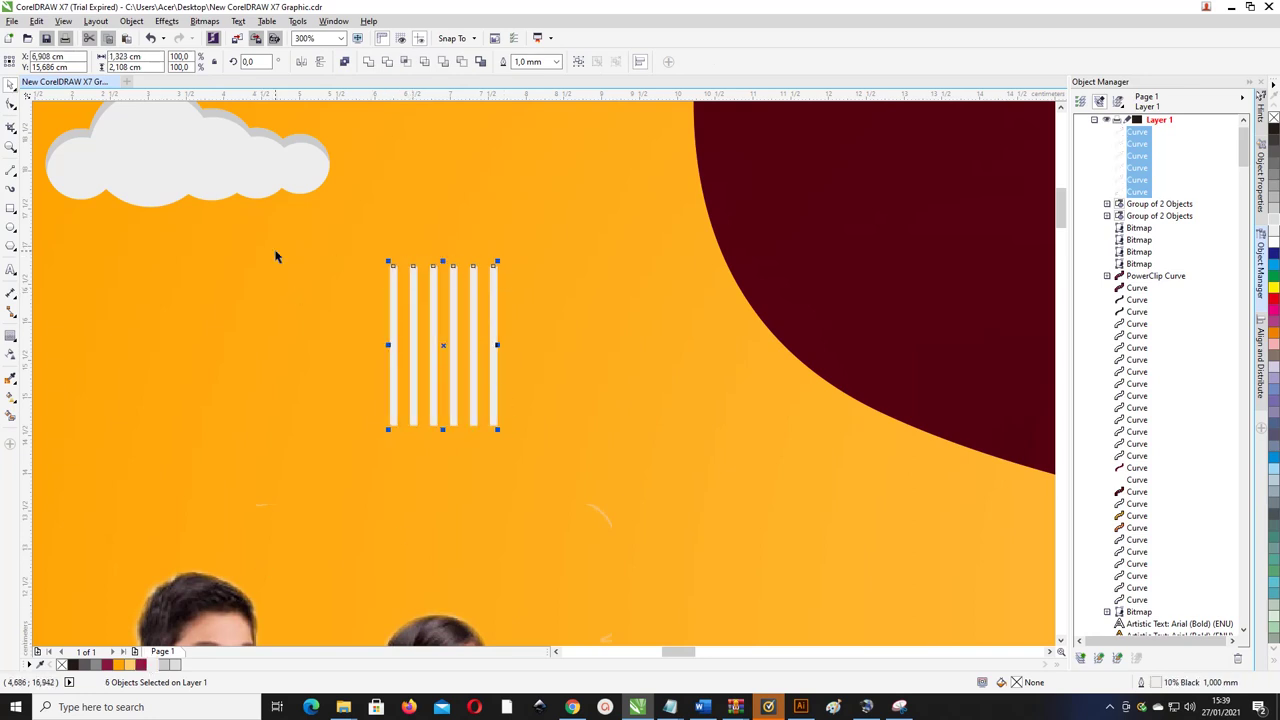
- Stretch the six stripes to about 2.8 cm tall and convert their outlines to objects
drag(443, 262, 443, 234)
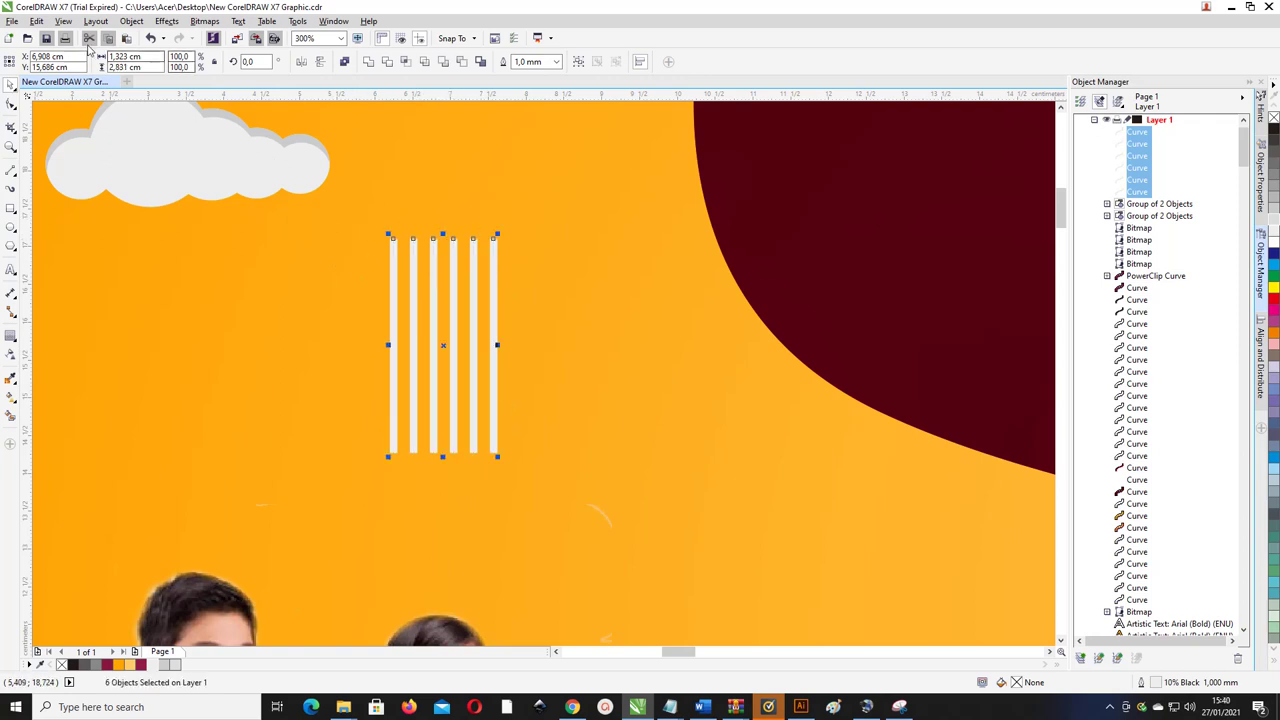
click(140, 22)
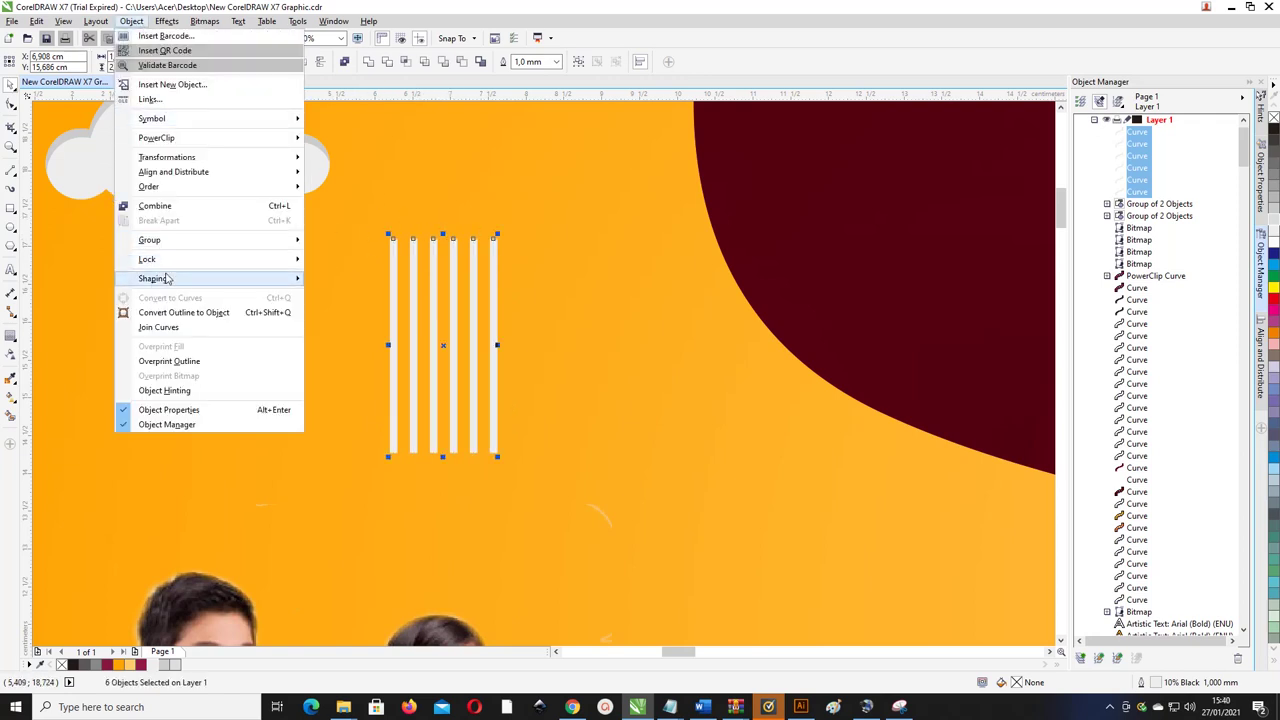
click(185, 314)
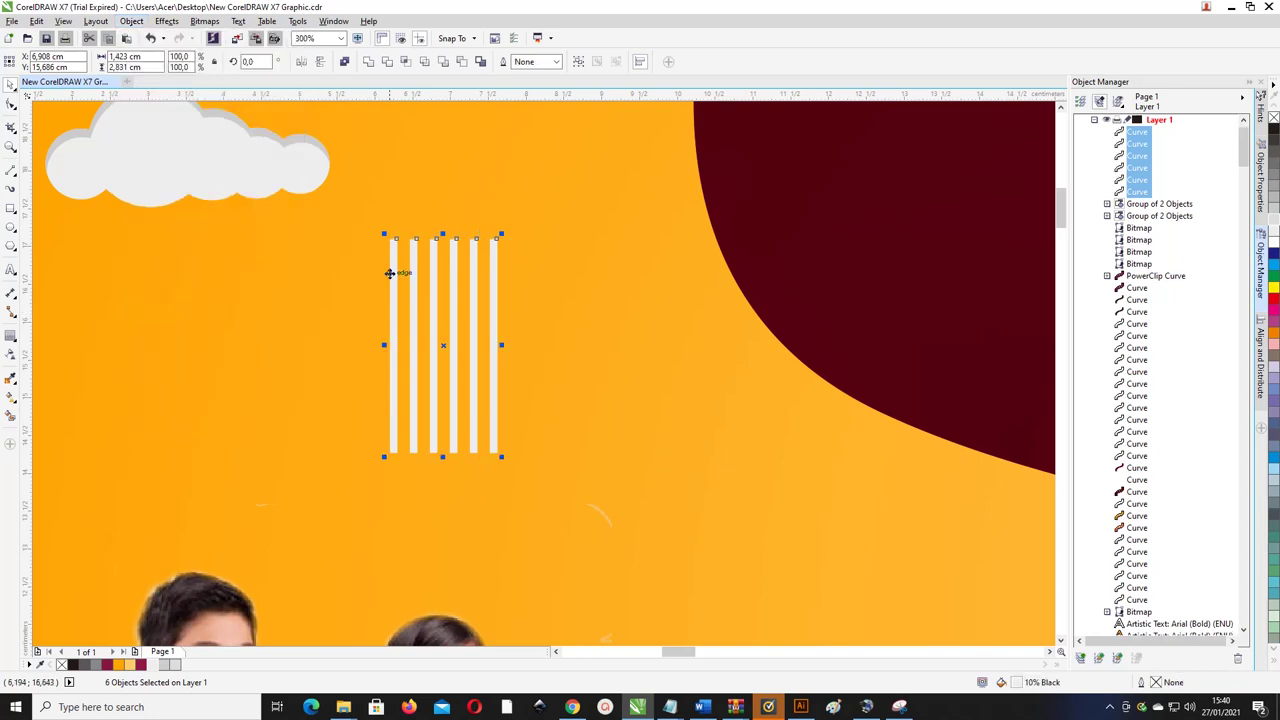
scroll(431, 232, up, 4)
click(14, 109)
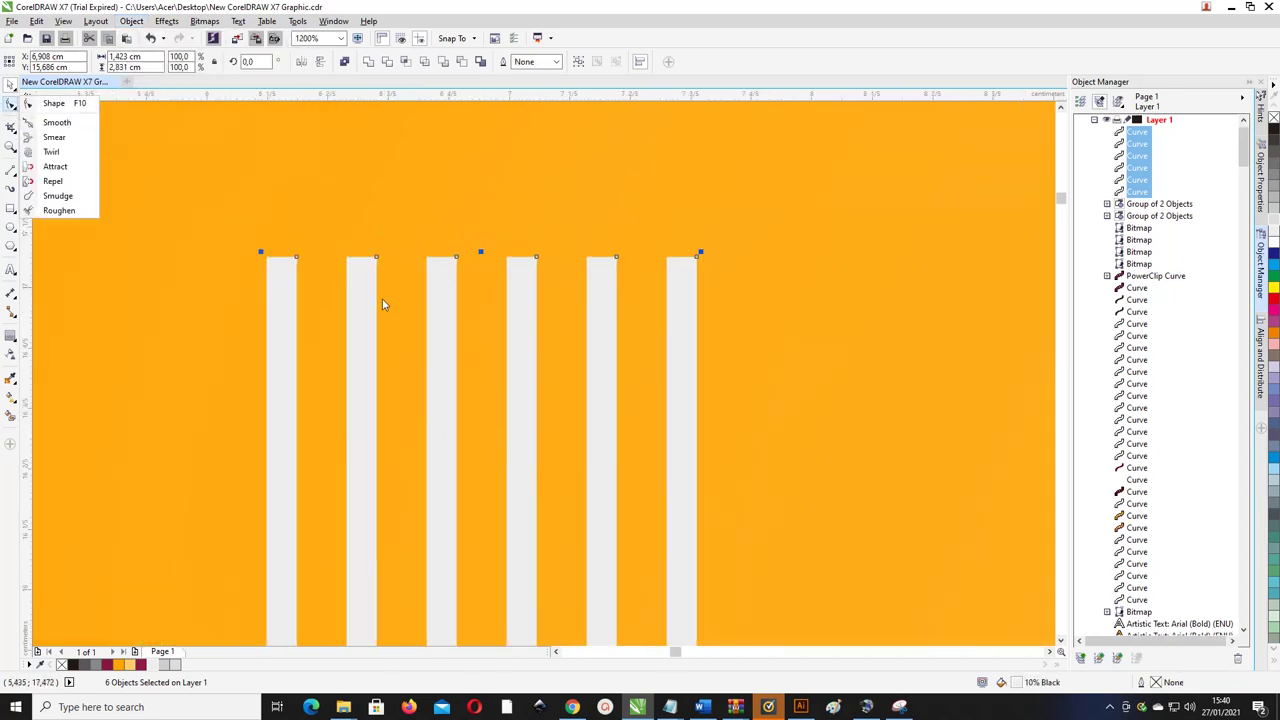
click(364, 278)
click(11, 105)
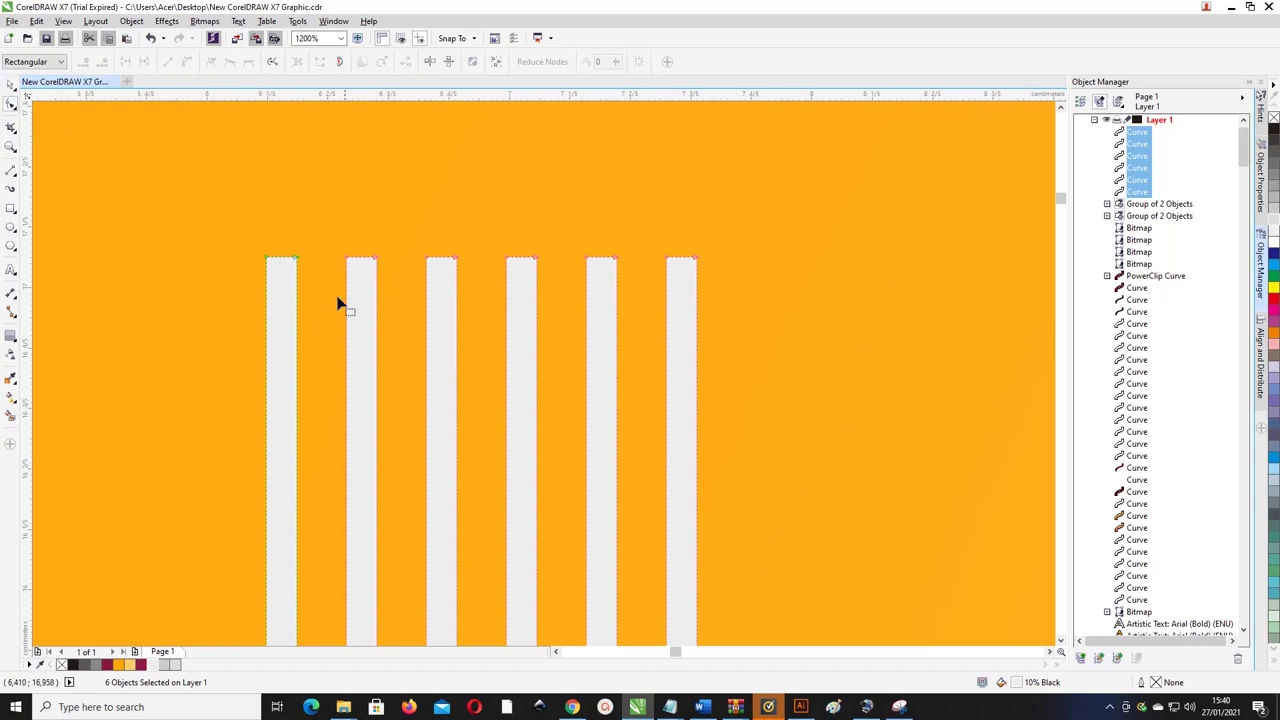
scroll(291, 229, down, 2)
scroll(291, 229, down, 2)
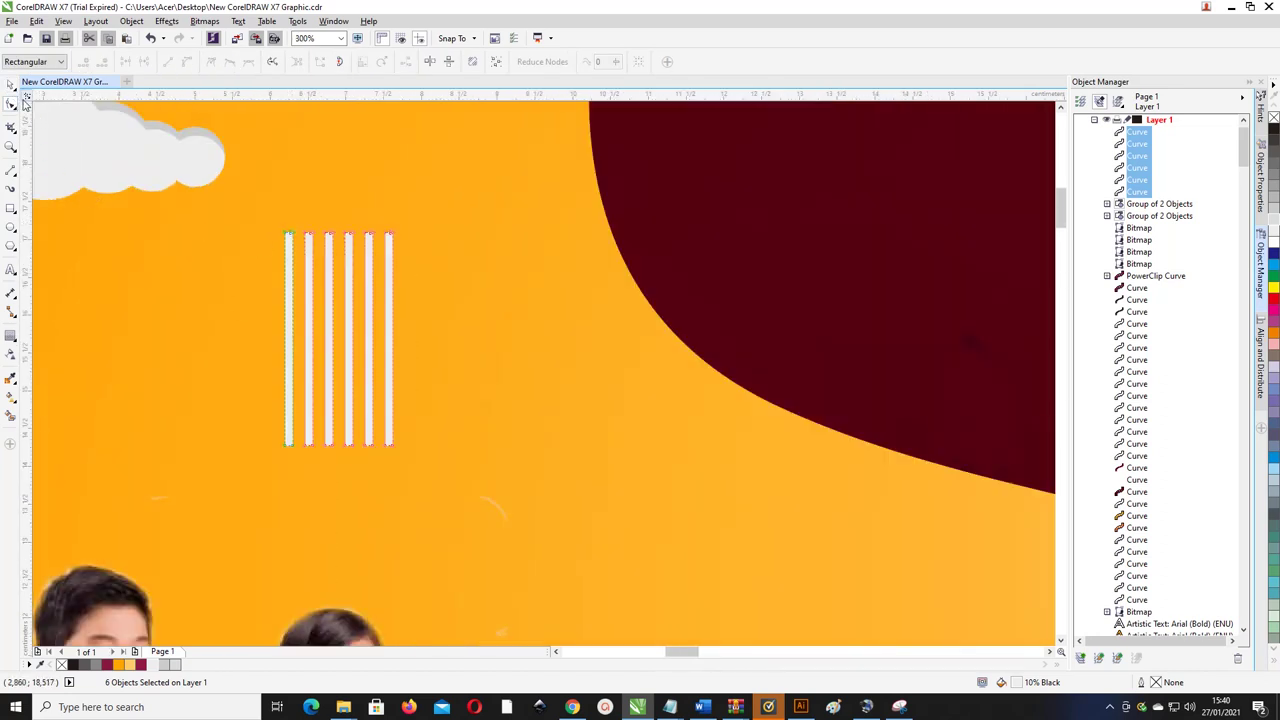
click(11, 85)
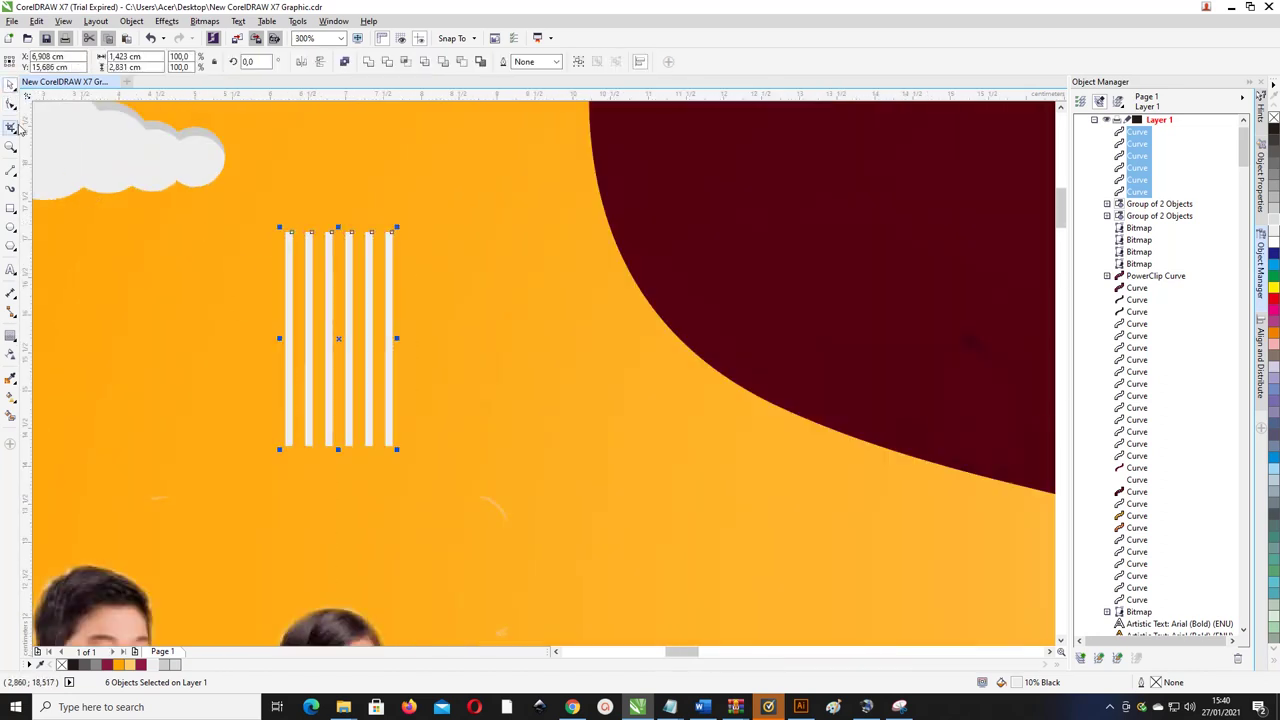
- Draw a circle about 1.4 cm in diameter and move it over the middle of the six stripes
click(11, 228)
drag(179, 255, 285, 362)
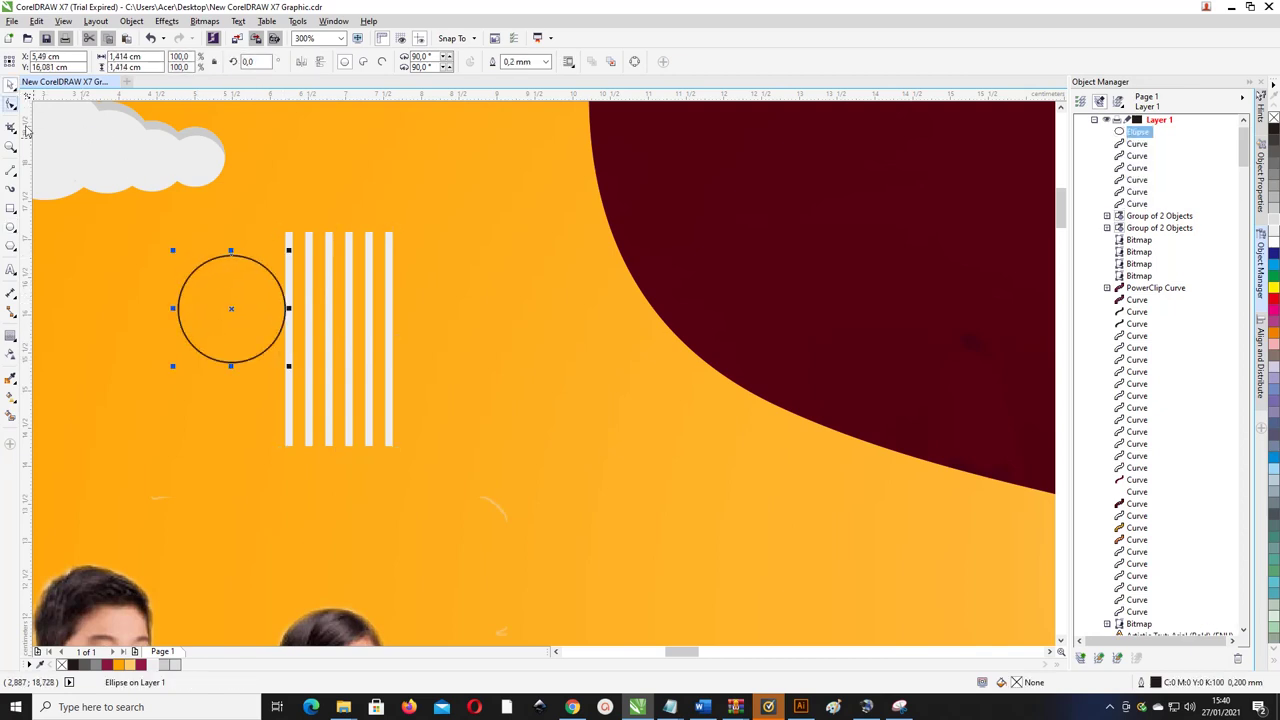
drag(277, 281, 385, 291)
- Select the six stripes and combine them into a single curve
click(390, 245)
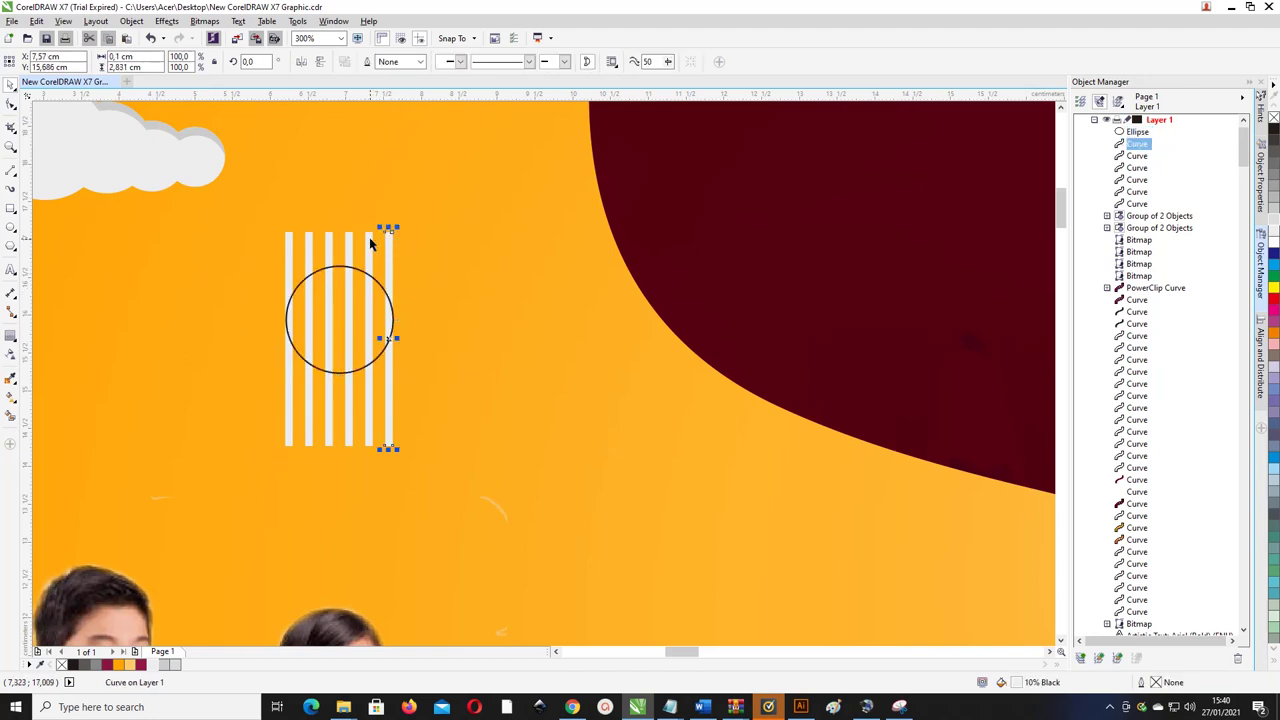
shift+click(372, 242)
shift+click(352, 243)
shift+click(331, 243)
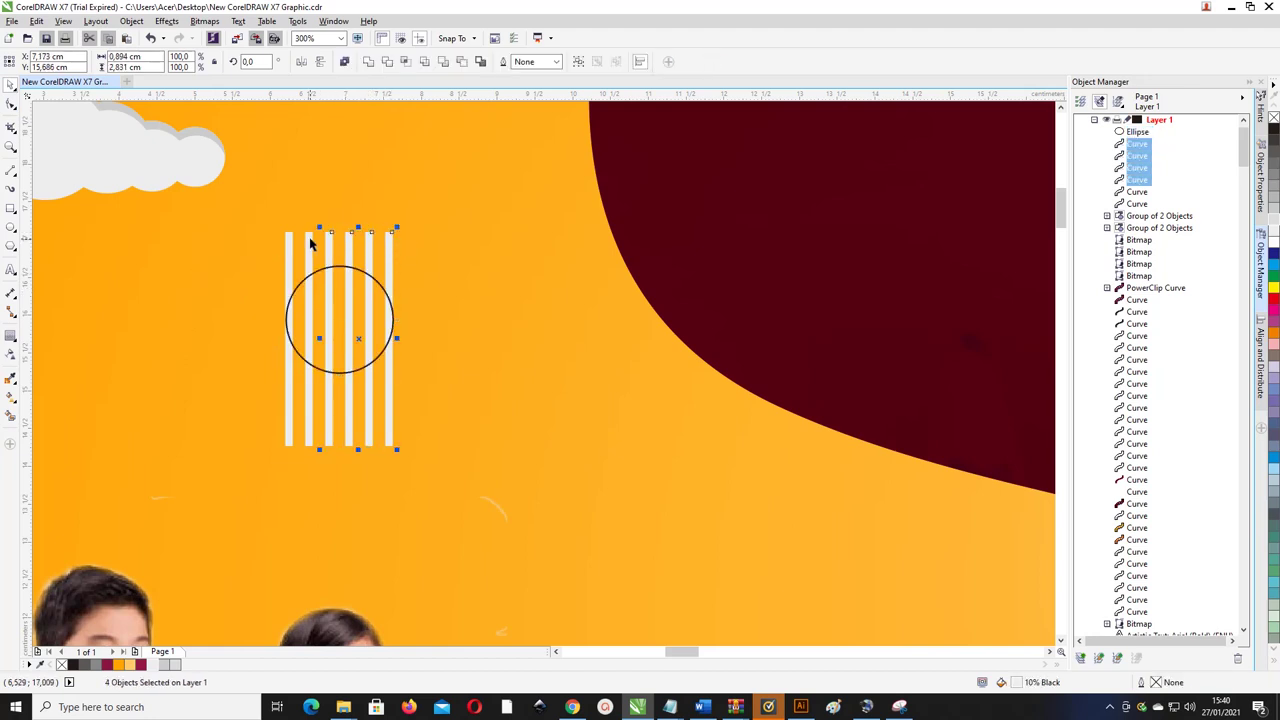
shift+click(310, 243)
shift+click(291, 243)
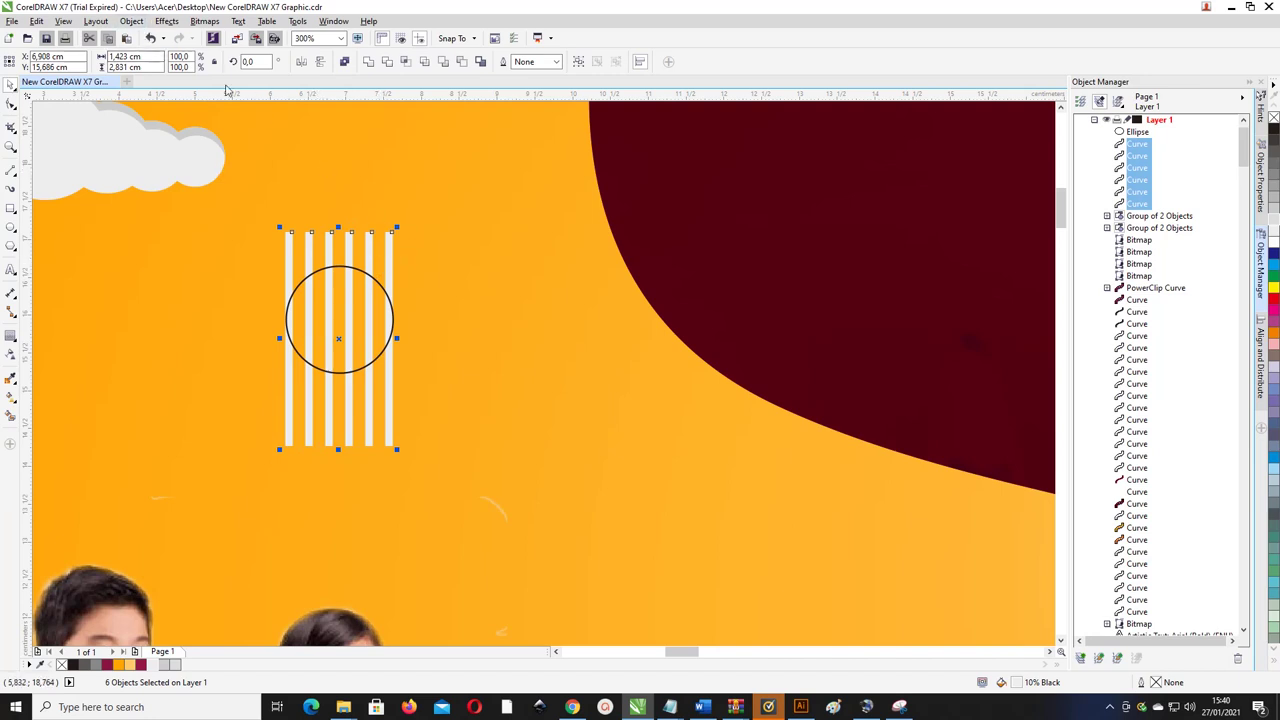
click(132, 21)
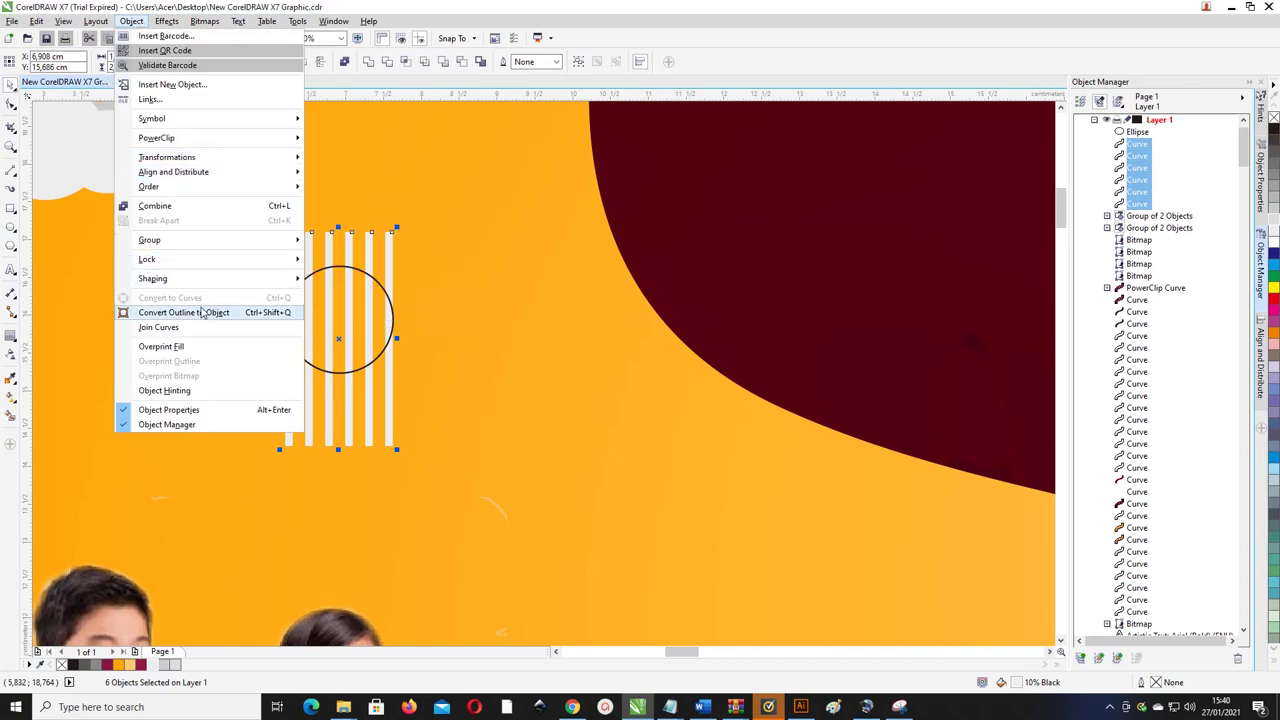
mouse_move(192, 260)
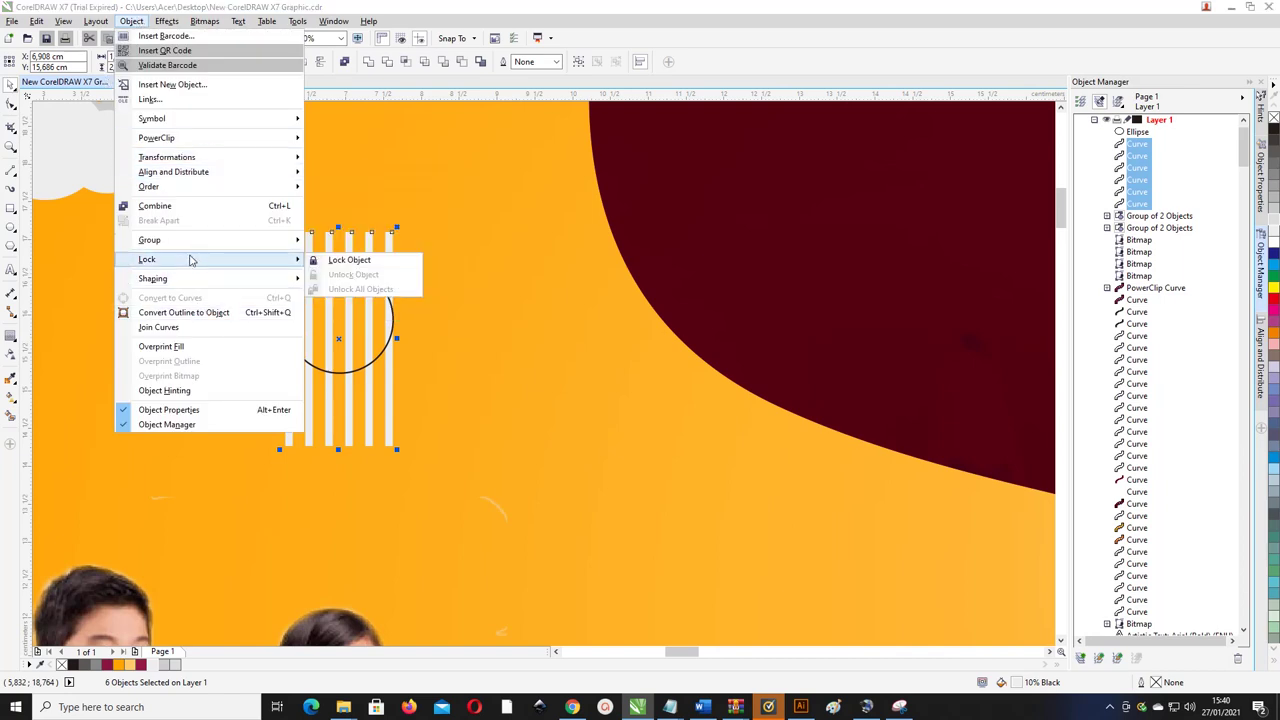
click(216, 207)
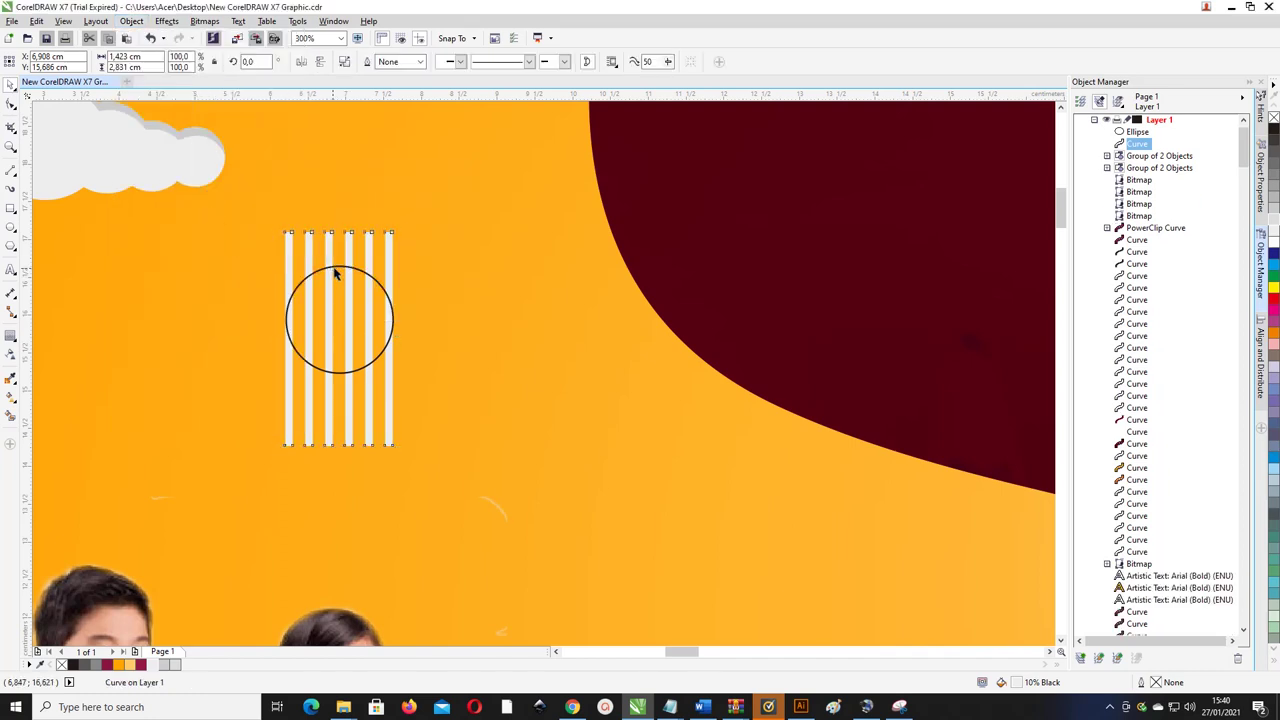
- Select the circle and the combined stripes and intersect them to create a striped circle
click(397, 276)
click(369, 280)
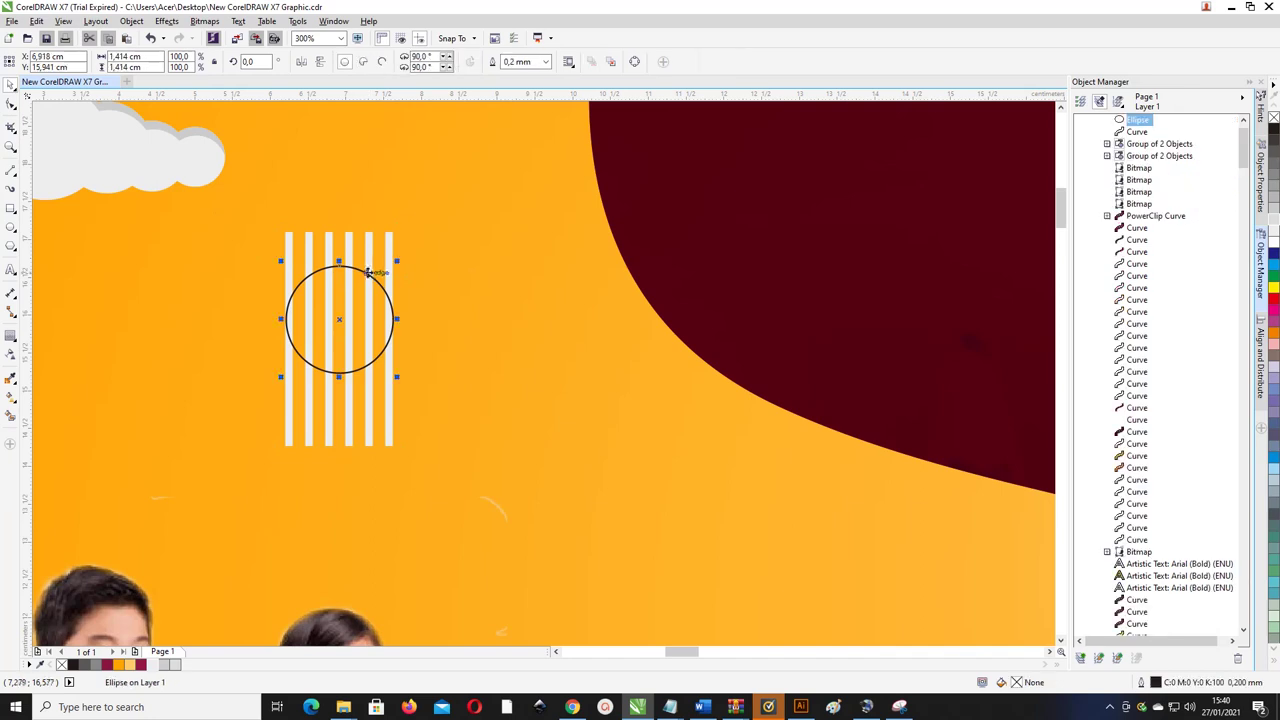
scroll(364, 261, up, 1)
shift+click(377, 240)
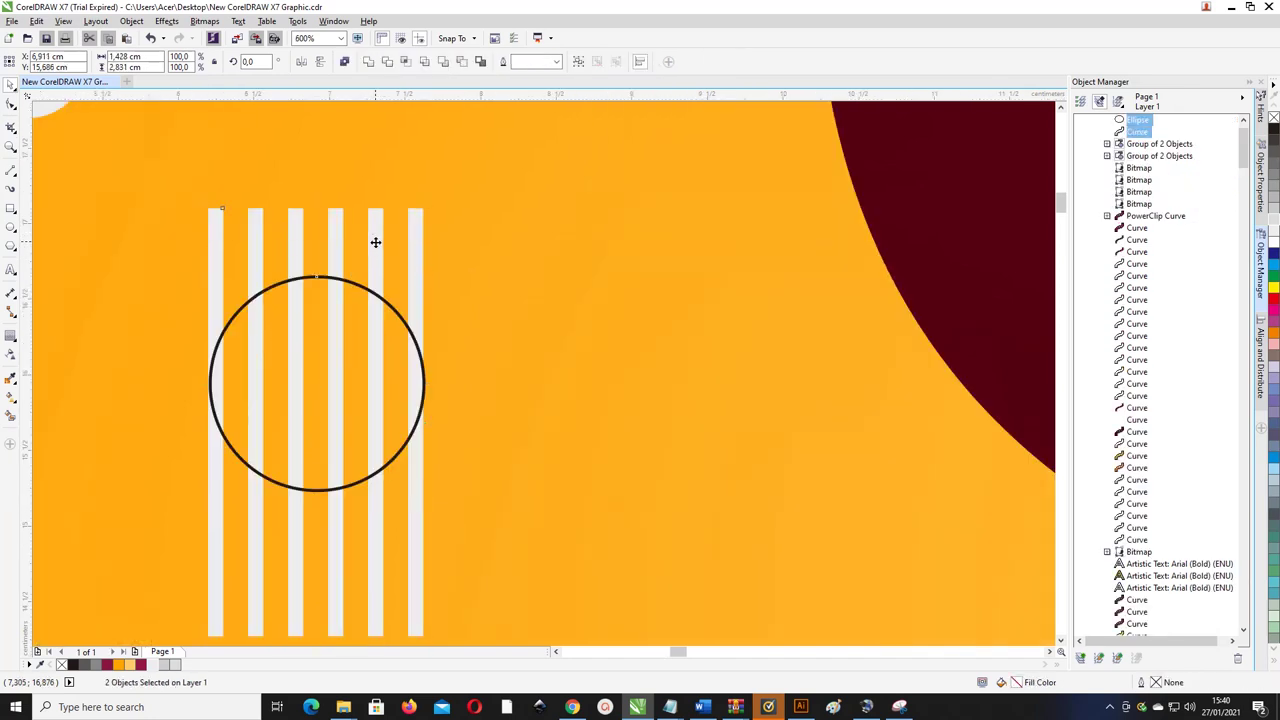
drag(374, 243, 471, 231)
key(ctrl+z)
click(405, 61)
- Move the source circle to the right of the stripes and the intersected striped circle to their left
drag(373, 328, 641, 322)
drag(383, 332, 170, 310)
scroll(258, 320, down, 2)
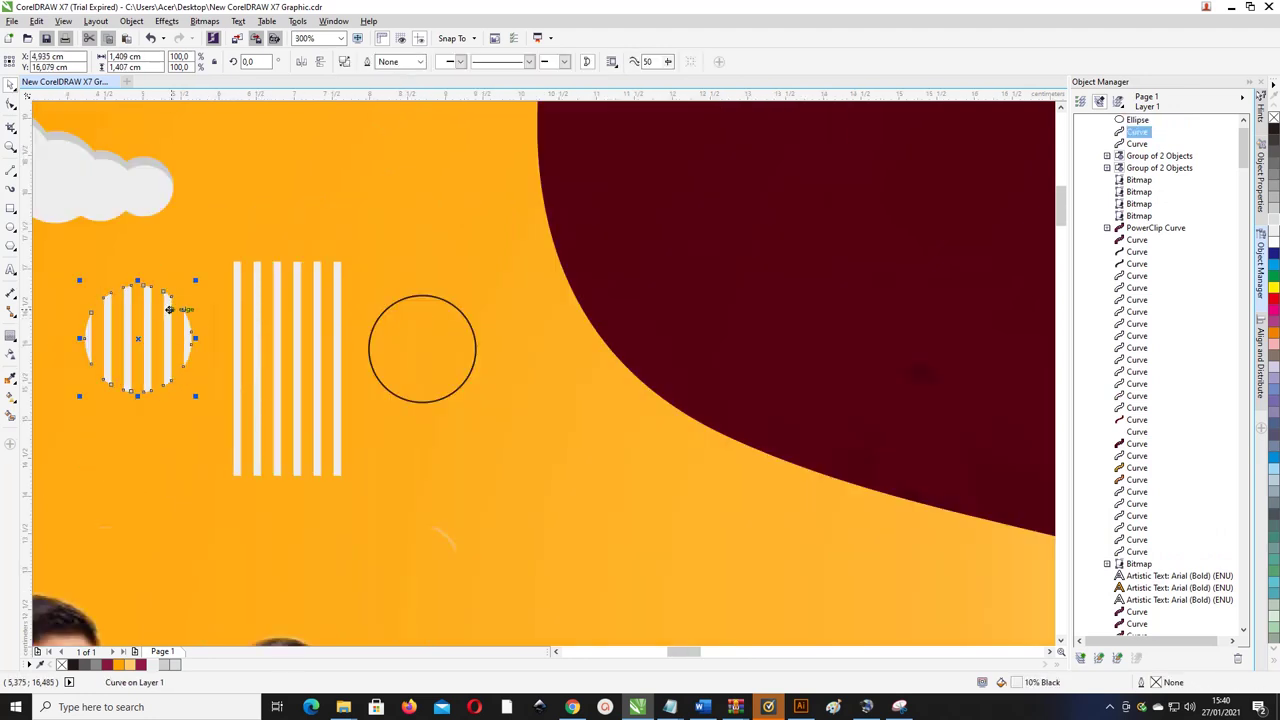
- Place the striped circle above the boy's head, tilted to about 333°, and fill it with maroon #891641
click(381, 316)
scroll(407, 307, down, 2)
drag(289, 318, 203, 385)
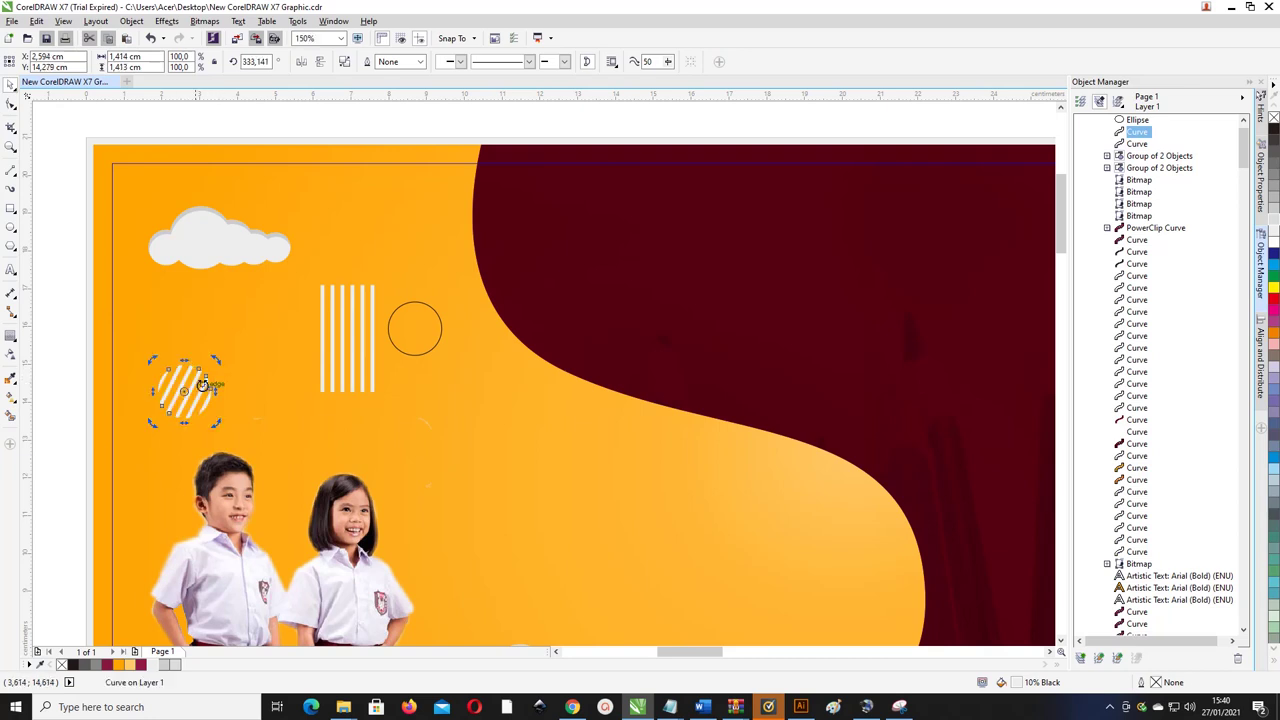
click(113, 667)
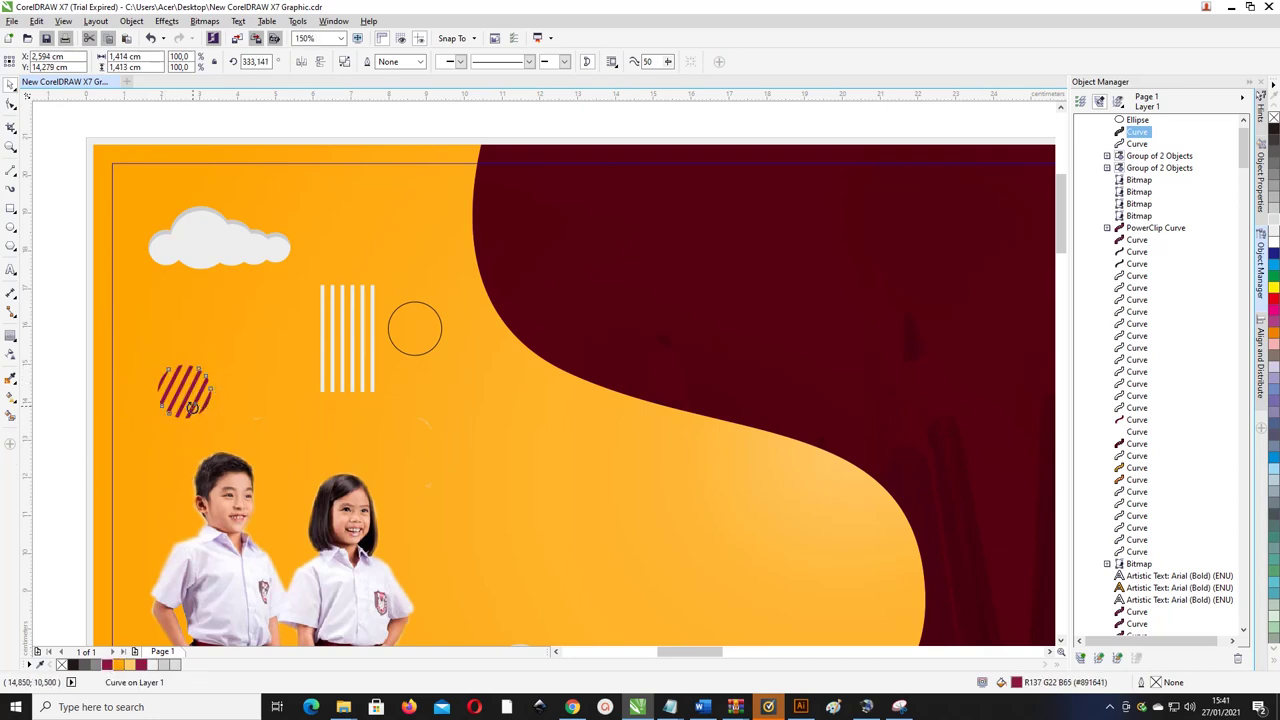
- Duplicate the maroon striped circle onto the orange area beside the girl and fill the copy with 10% Black
drag(200, 403, 493, 583)
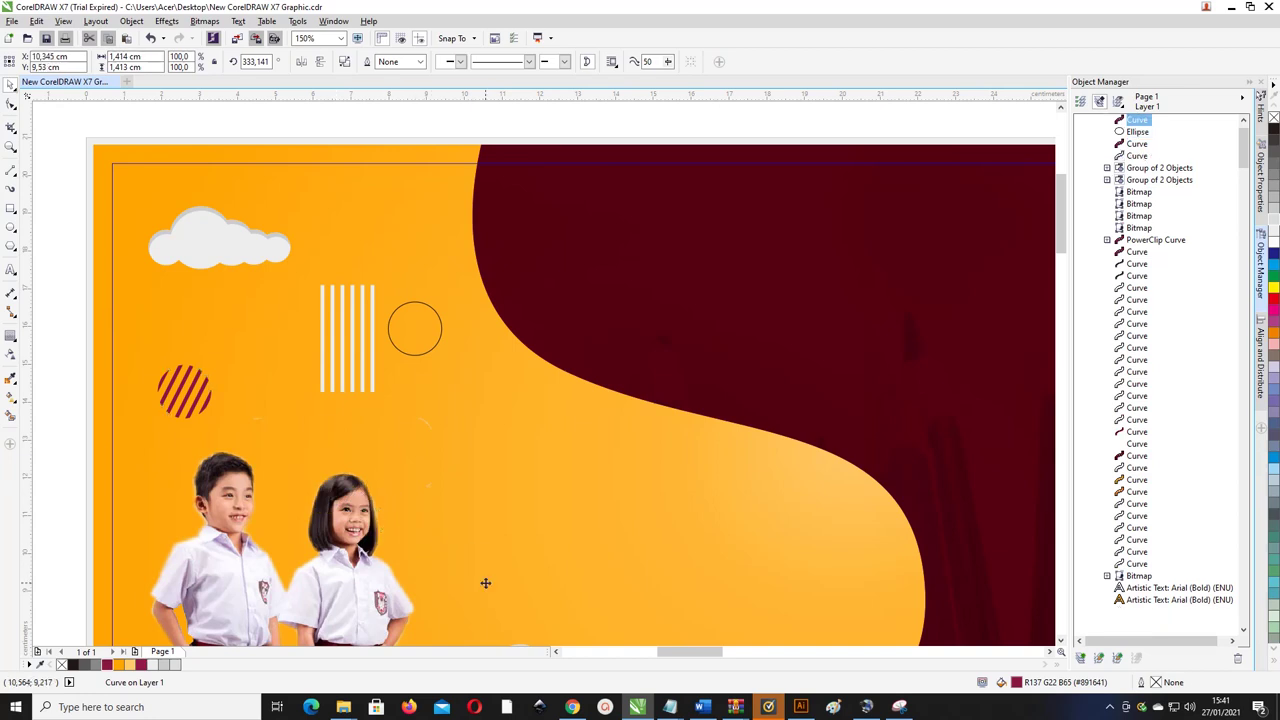
click(118, 665)
click(153, 665)
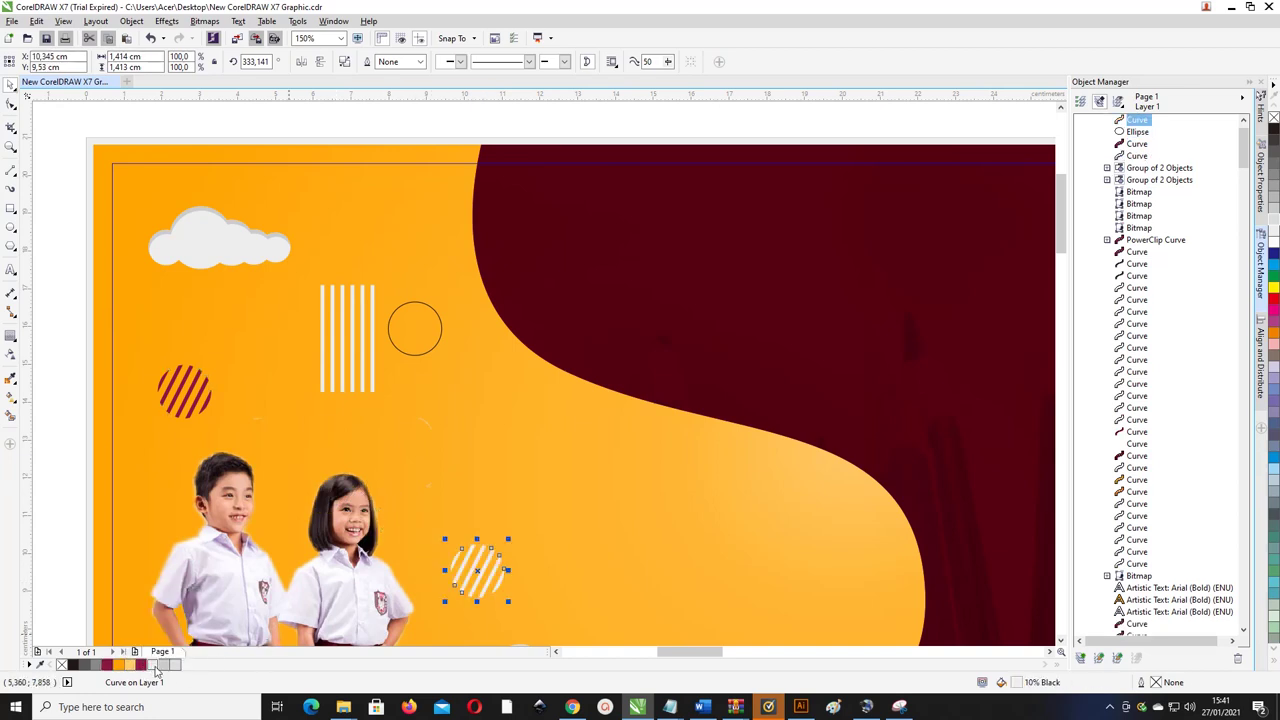
- Select both striped circles and scale them down together to 58.1%
scroll(125, 535, down, 1)
scroll(125, 535, down, 2)
scroll(155, 520, up, 1)
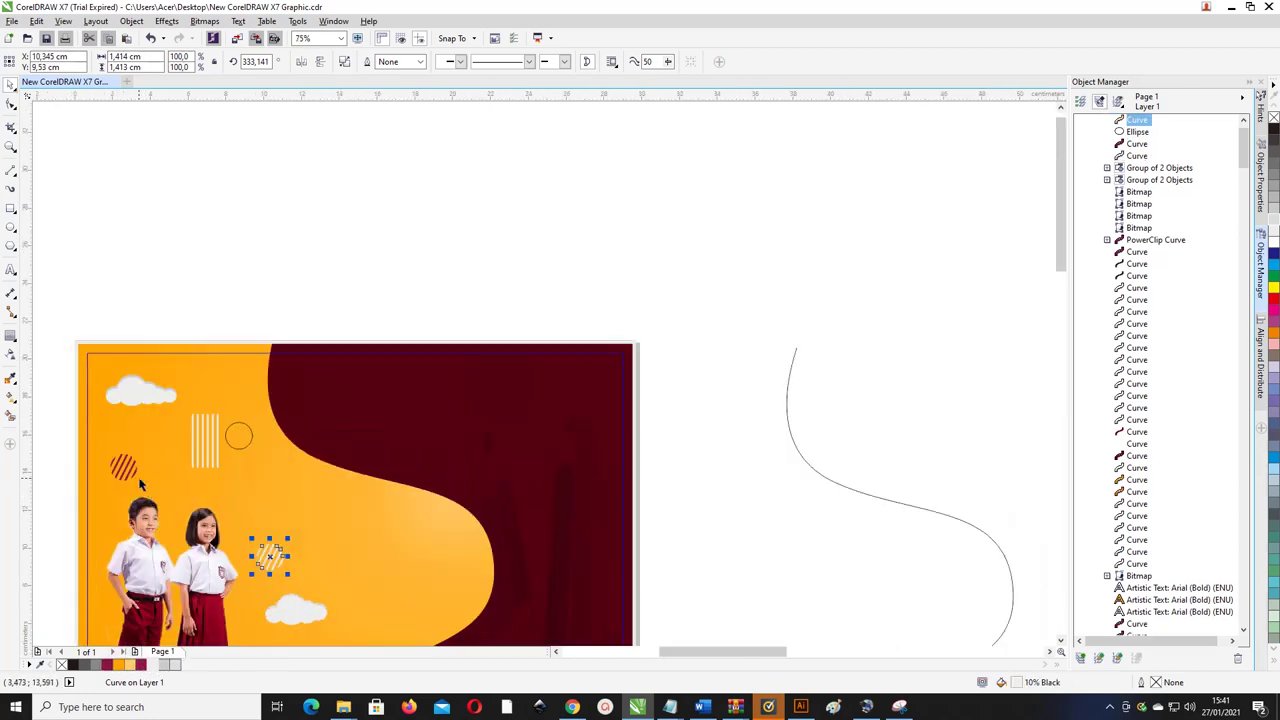
shift+click(137, 479)
drag(287, 575, 217, 528)
click(73, 458)
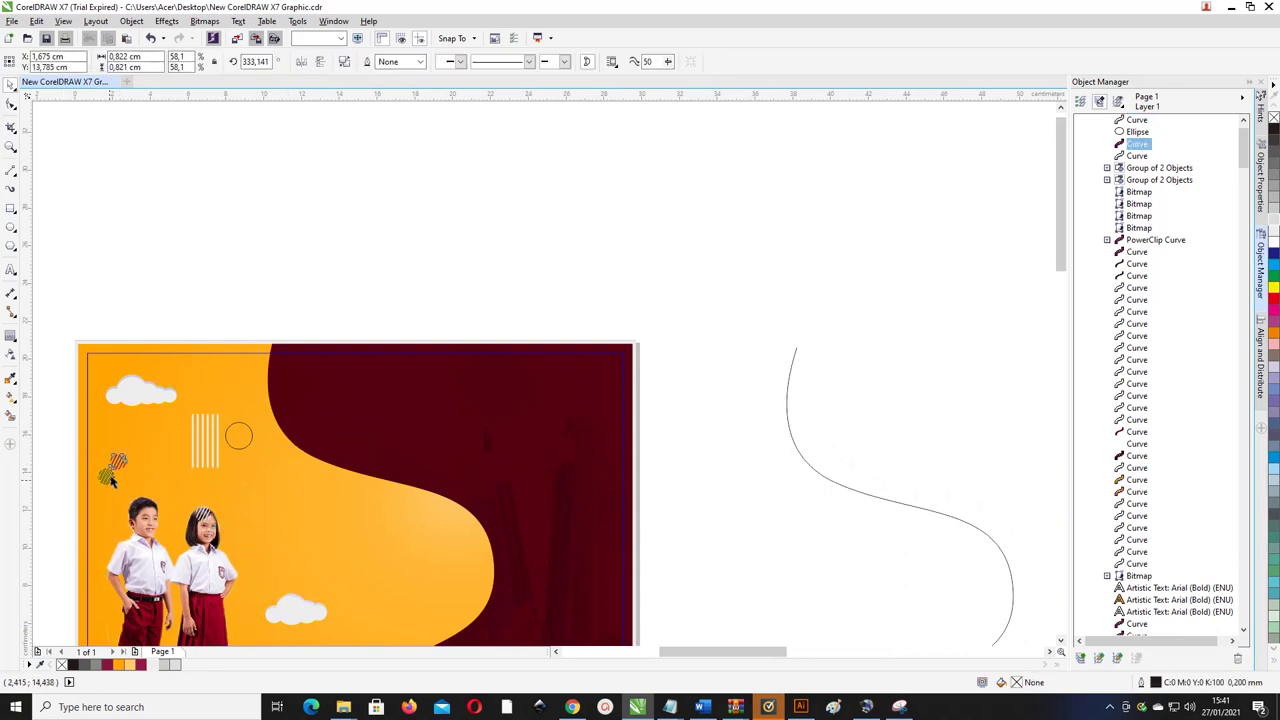
- Position the maroon striped circle just left of the boy's head and the light one below the lower cloud, beside the girl's skirt
drag(117, 460, 115, 502)
drag(204, 515, 256, 607)
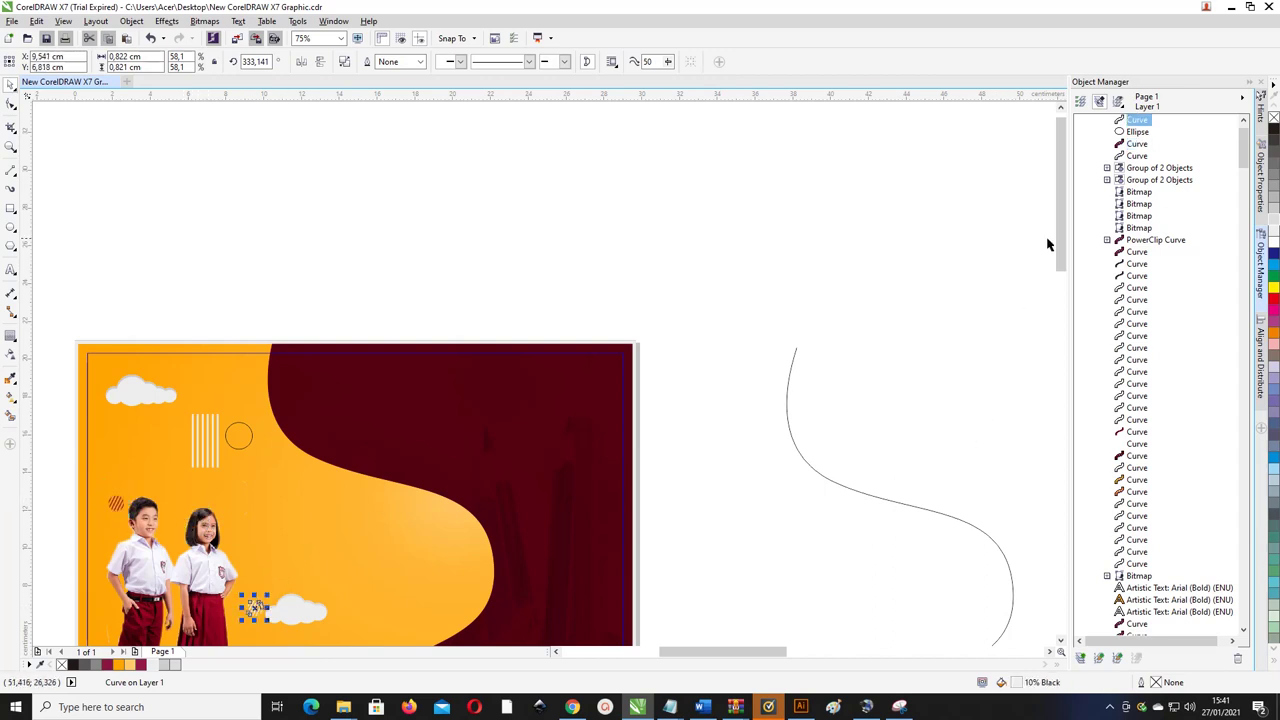
scroll(1048, 244, down, 4)
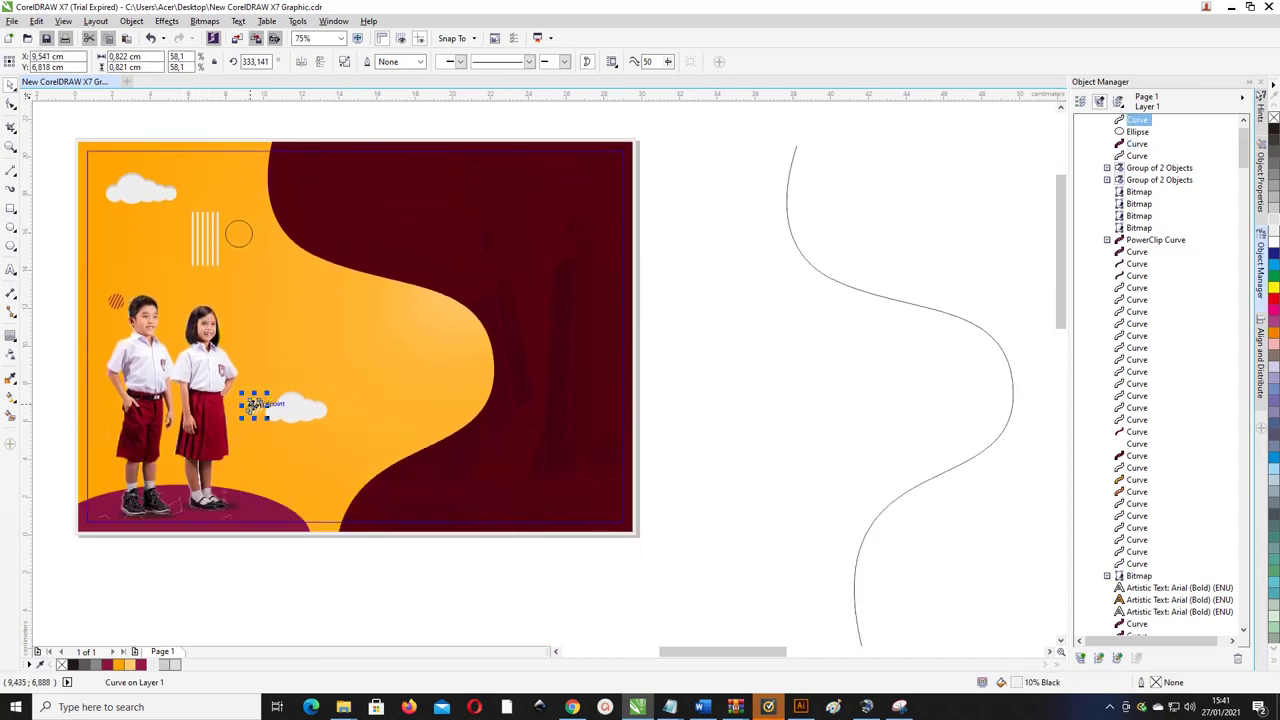
drag(253, 405, 250, 452)
click(115, 305)
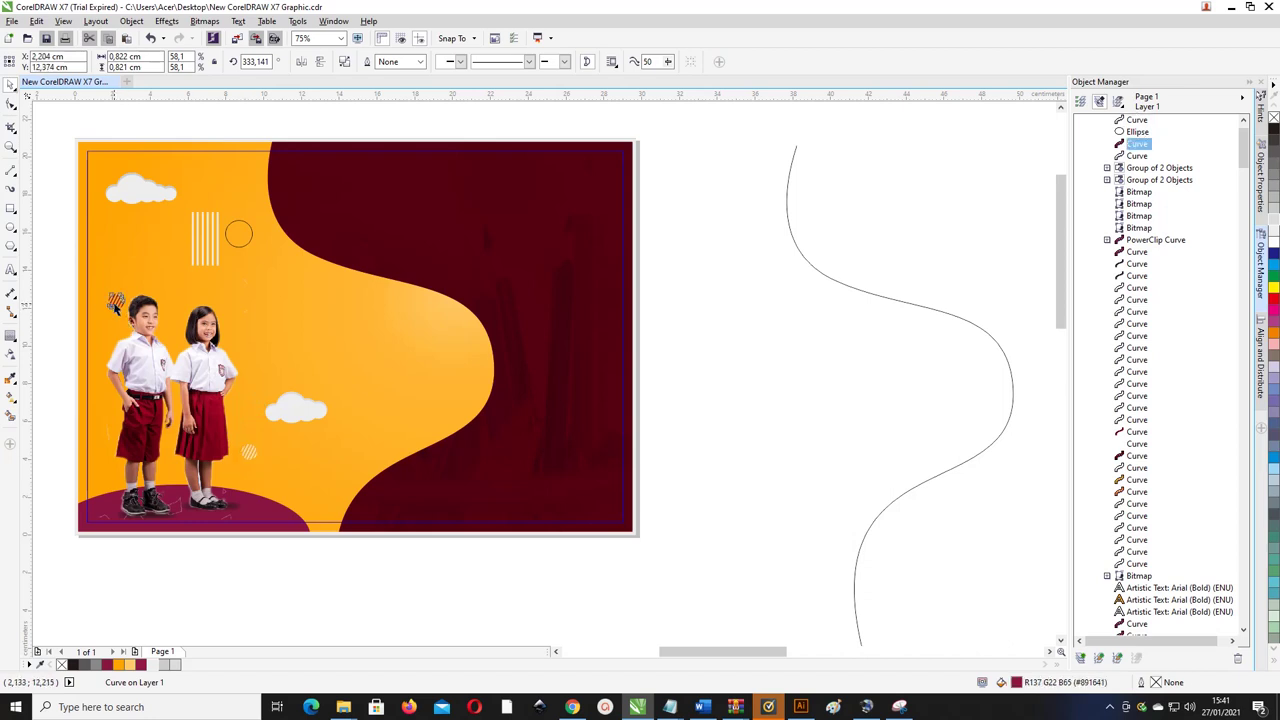
drag(115, 305, 104, 315)
- Draw a spiral with 4 revolutions, about 1.06 cm wide, beside the girl and outline it in maroon #931846
click(12, 246)
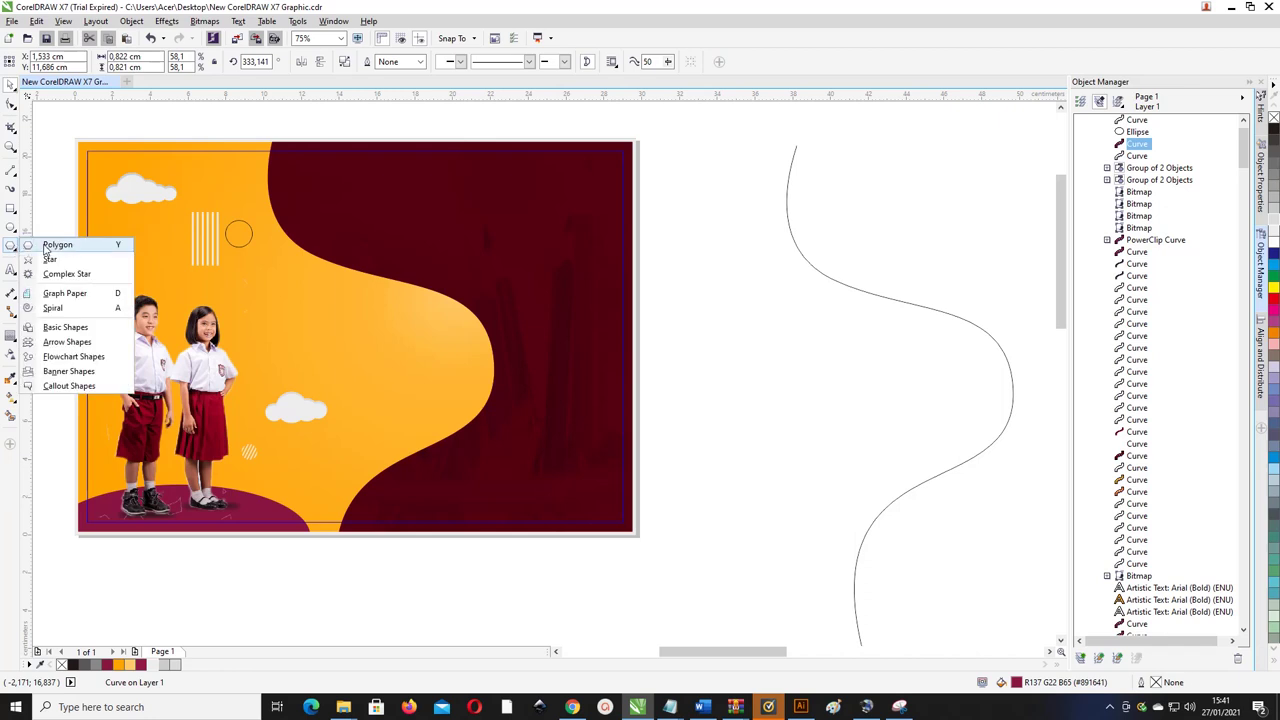
click(52, 307)
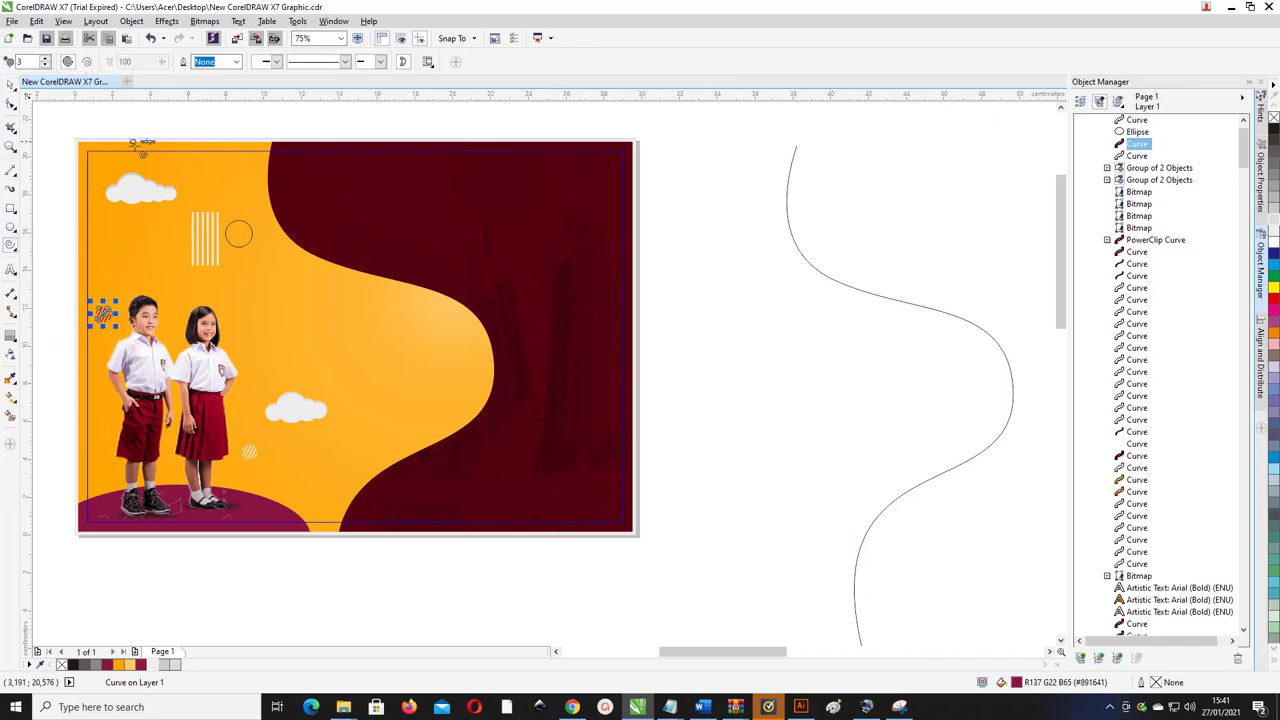
click(45, 60)
drag(260, 310, 280, 330)
scroll(257, 316, up, 1)
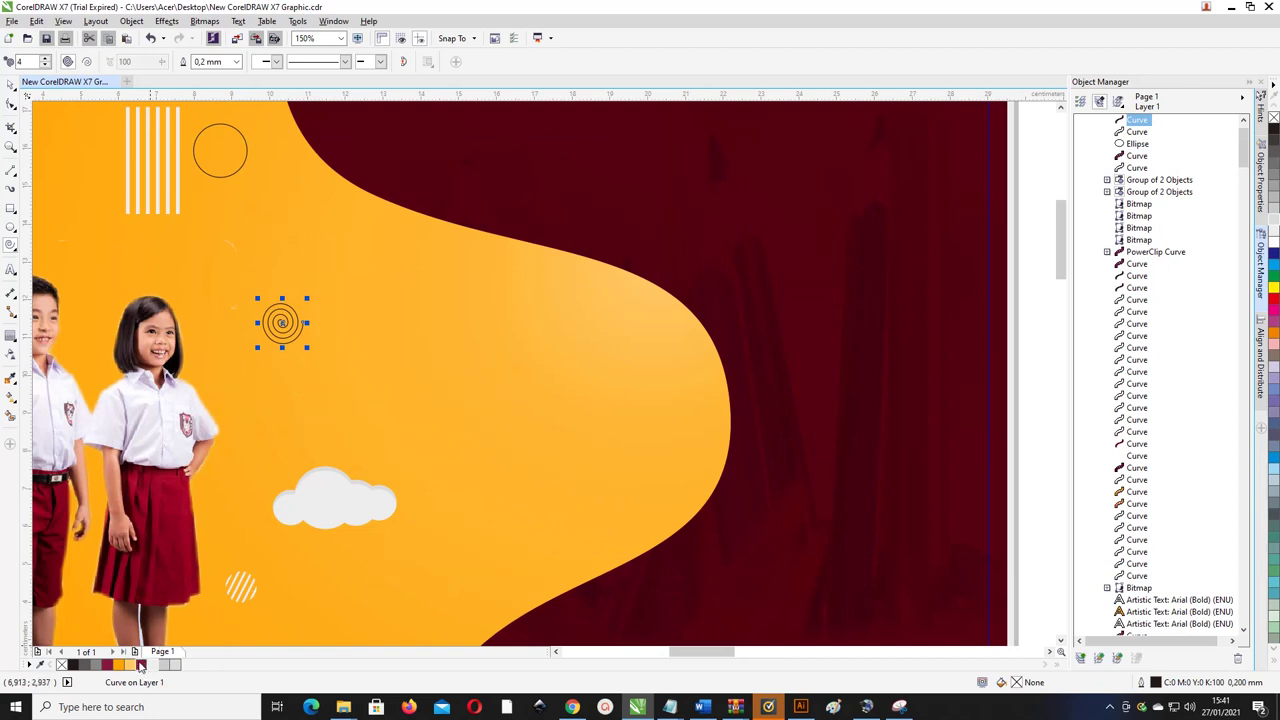
click(10, 85)
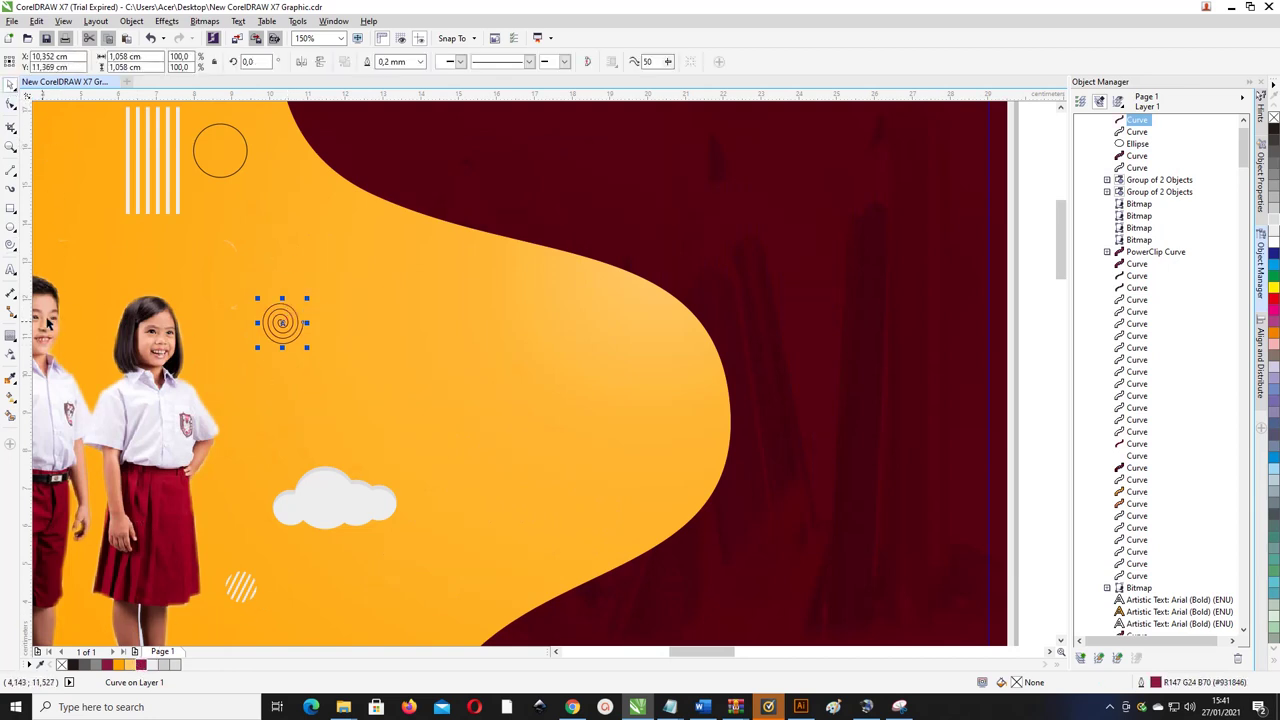
- Draw a second spiral with 3 revolutions above the lower cloud and outline it in 10% Black
click(11, 245)
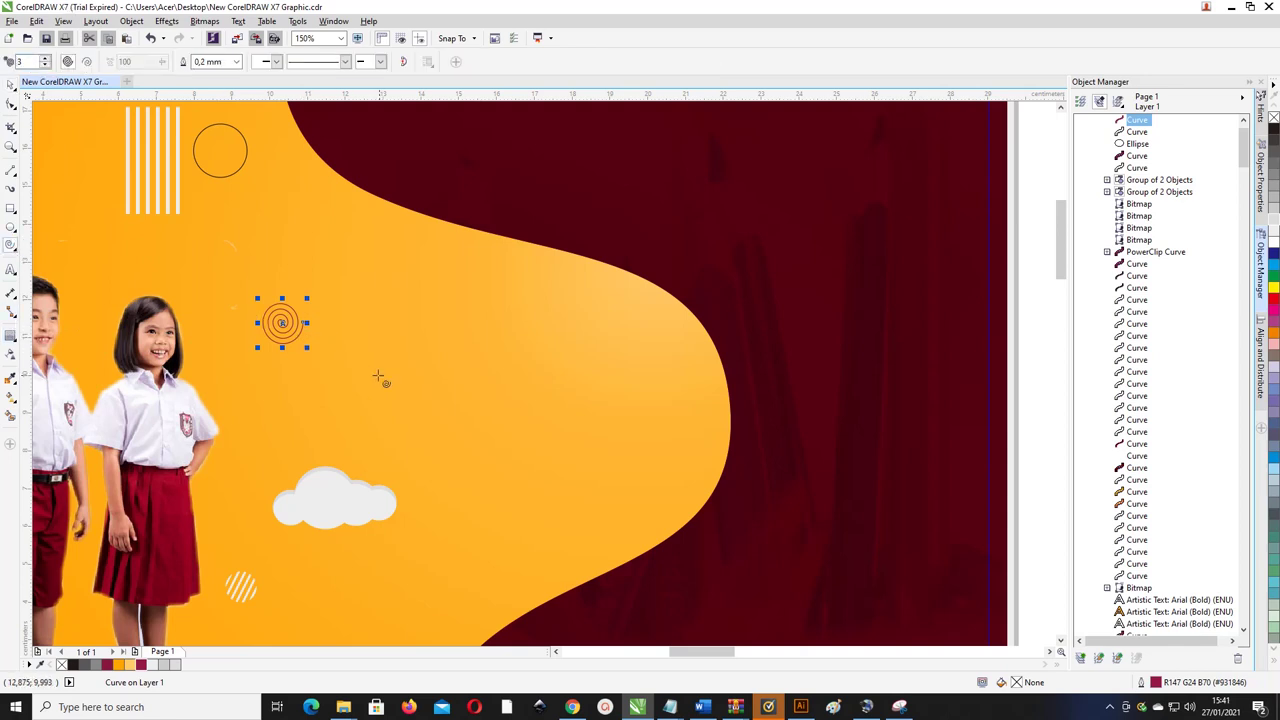
drag(376, 366, 422, 412)
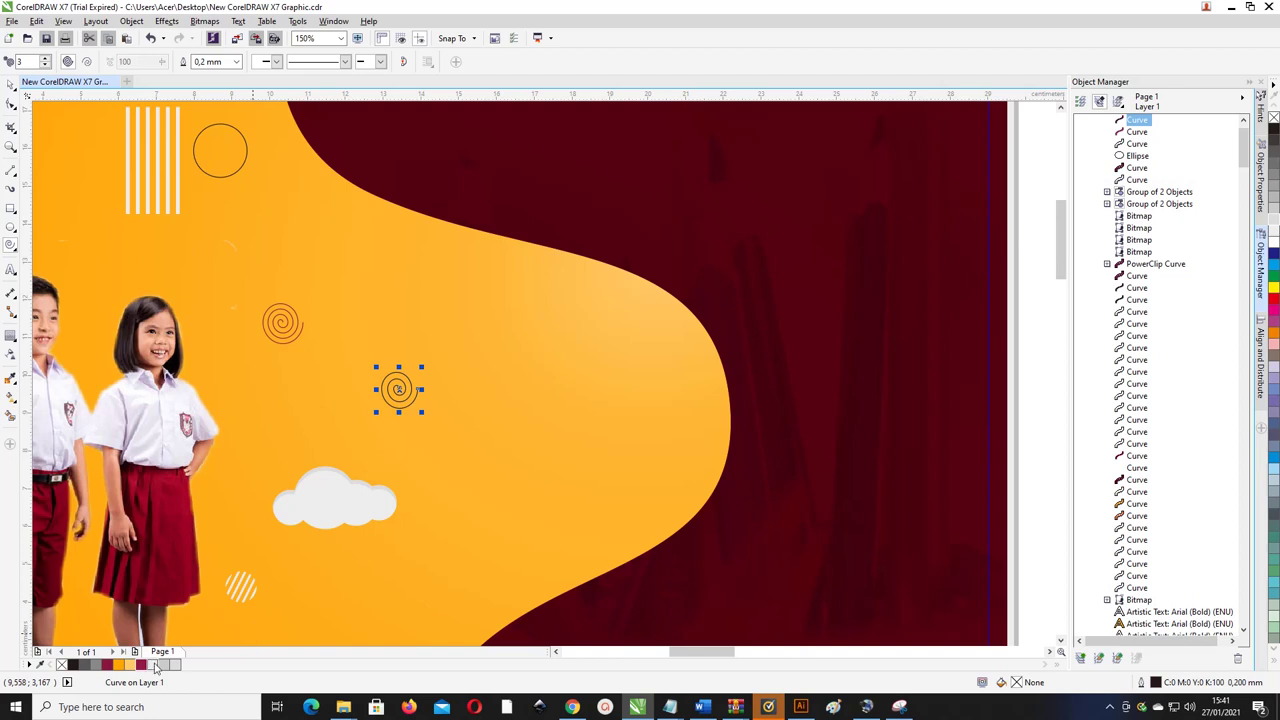
scroll(402, 416, down, 1)
click(11, 85)
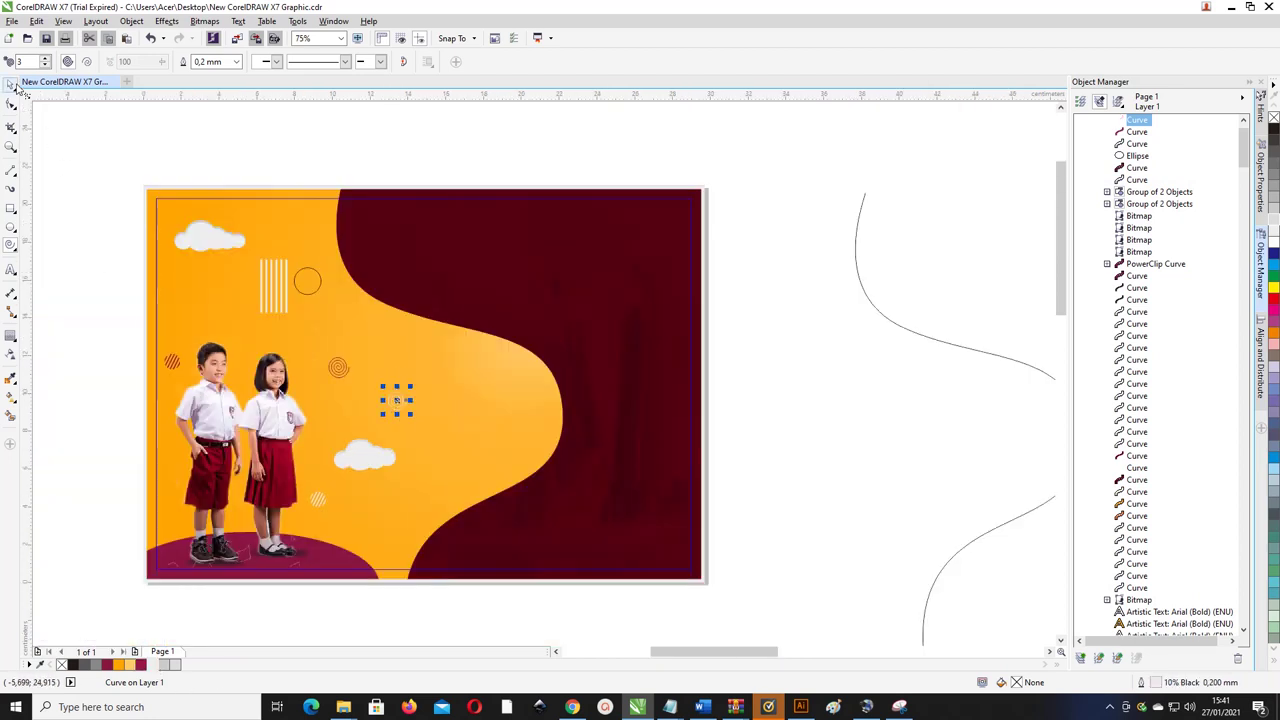
- Scale both spirals to 87.7%, placing the maroon one between the children's heads and the light one beside the light striped circle
drag(339, 368, 249, 346)
shift+click(409, 400)
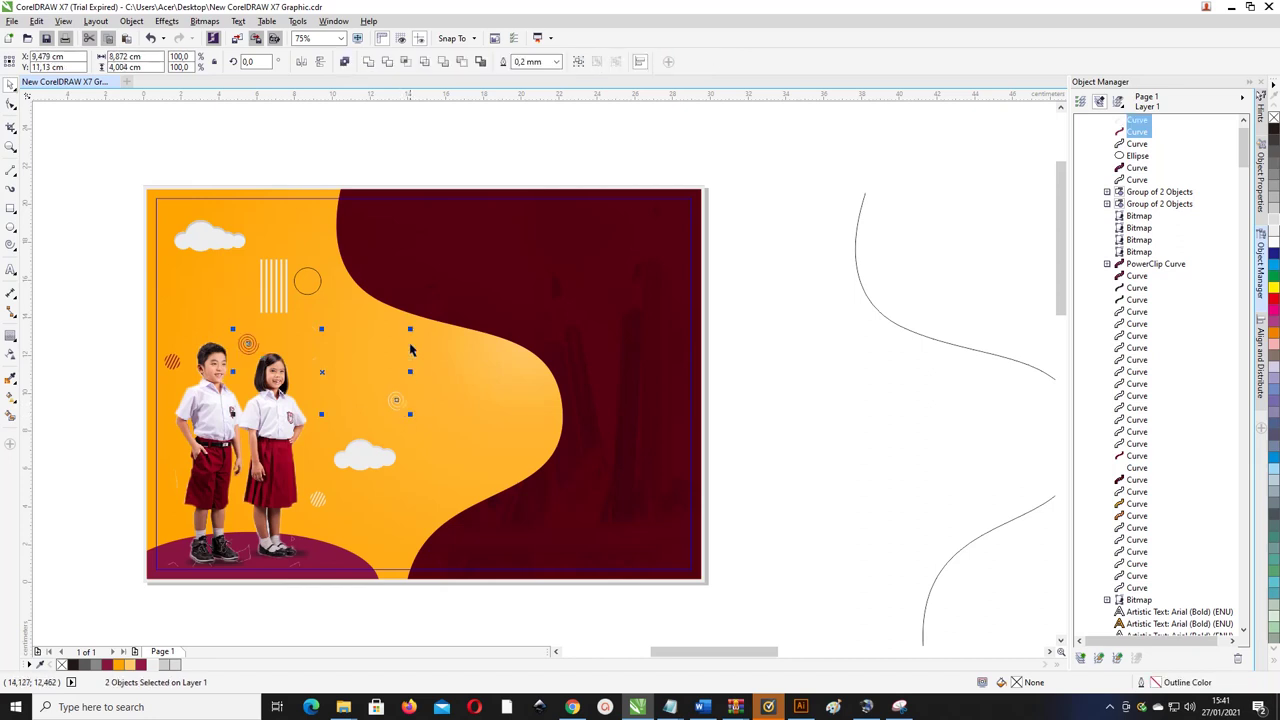
drag(410, 331, 397, 340)
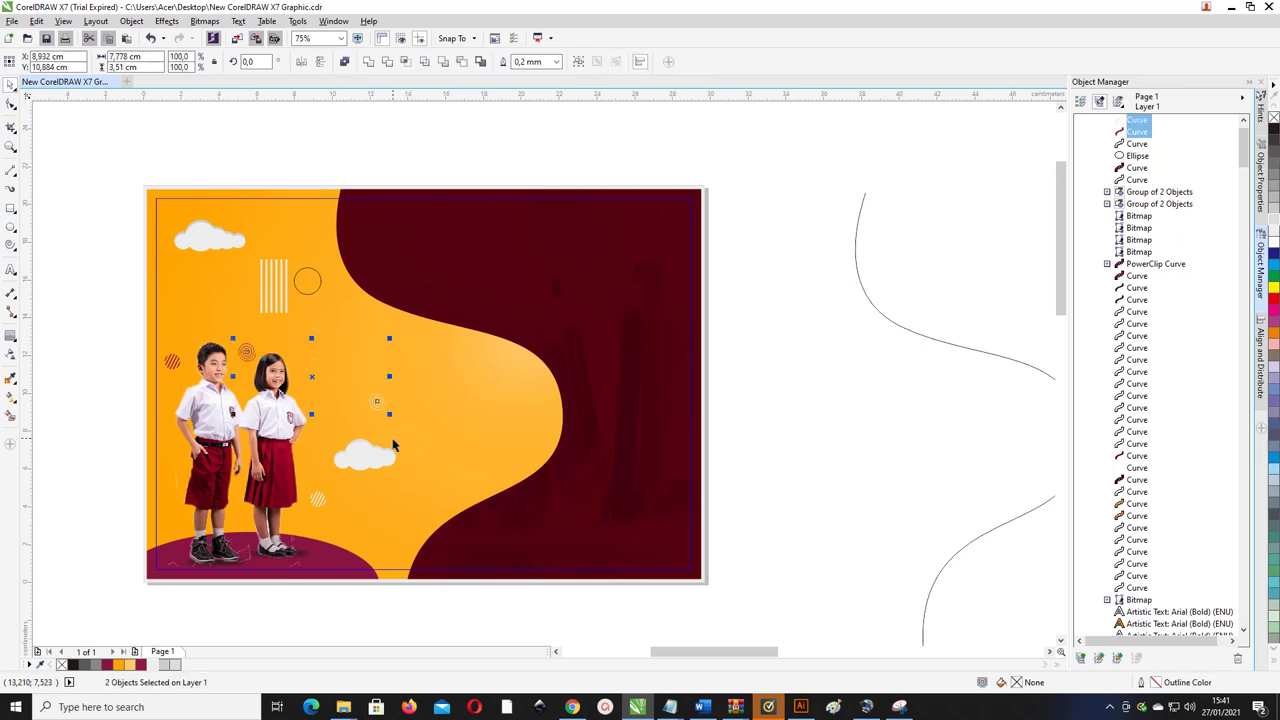
click(393, 446)
click(377, 401)
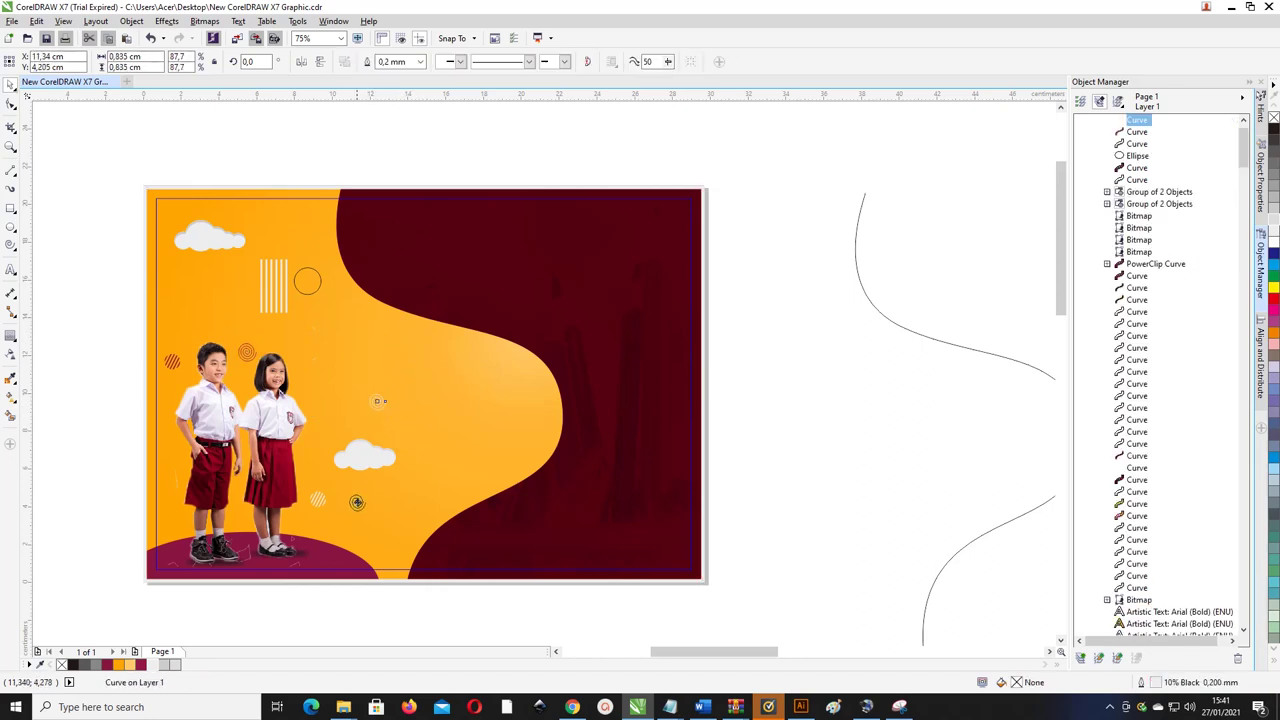
click(609, 291)
key(ctrl+z)
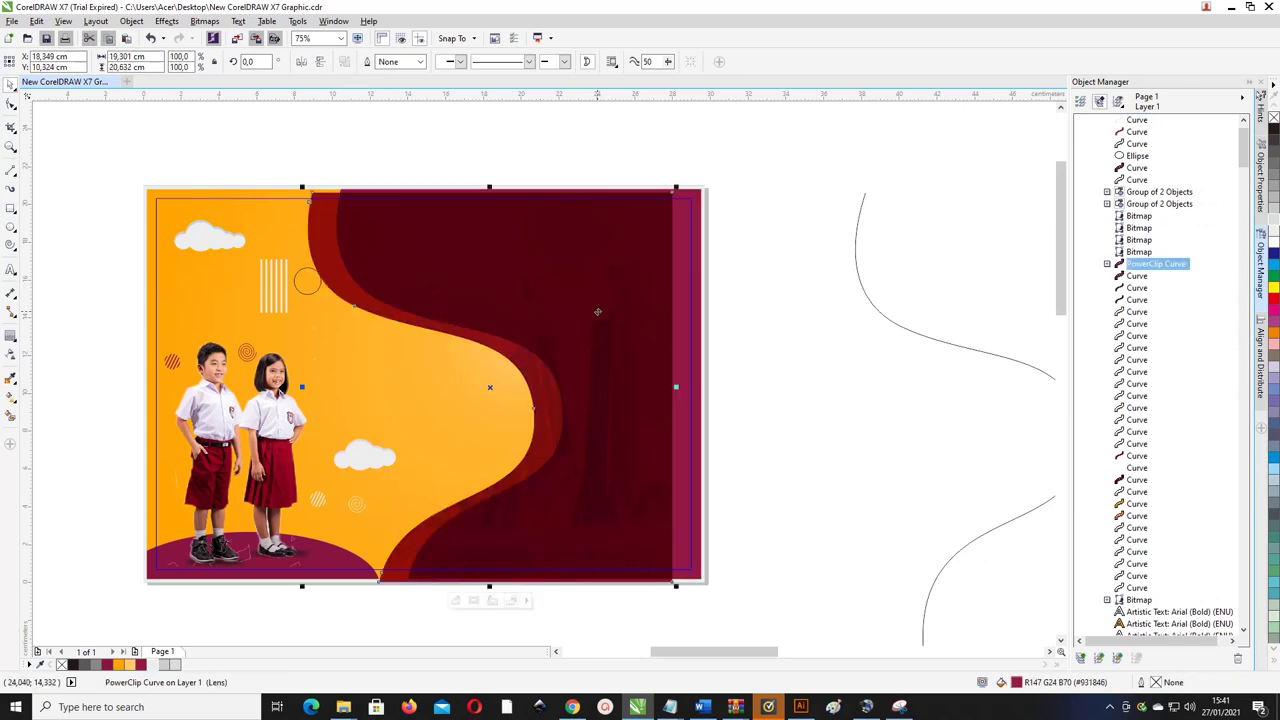
- Edit the contents of the maroon wave's PowerClip and set the pencil photo's transparency to 92
right_click(603, 289)
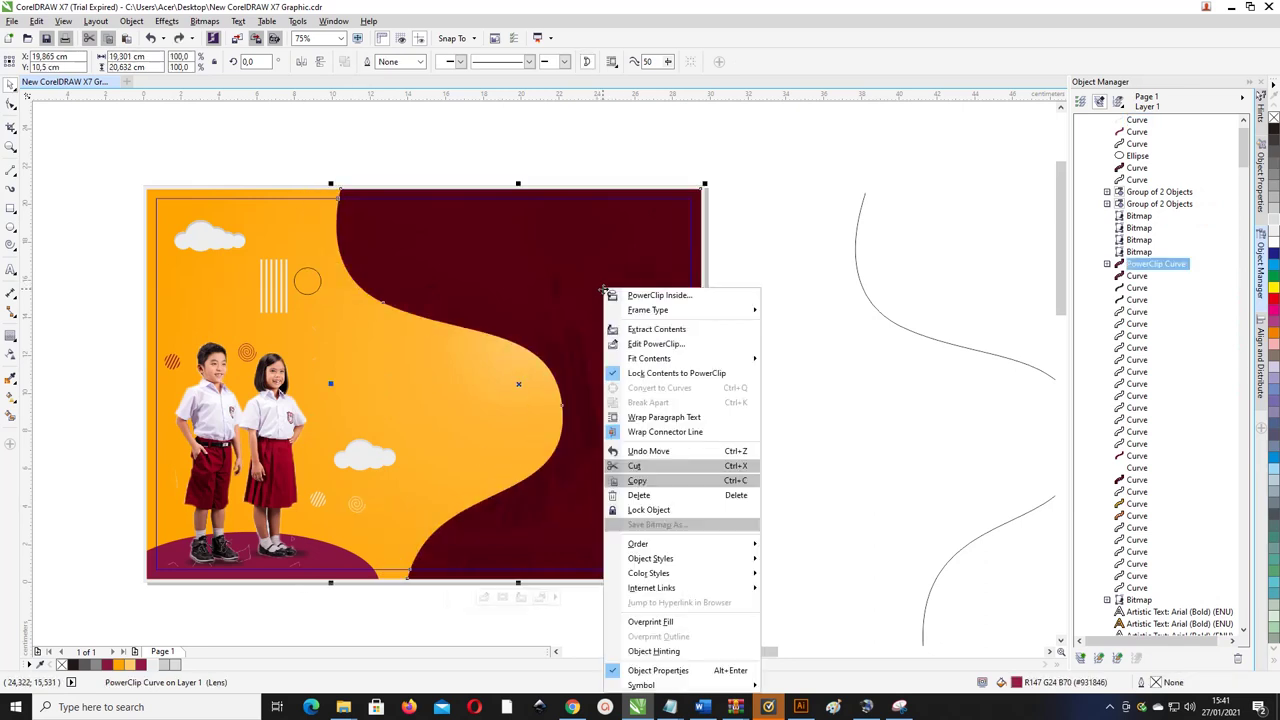
click(652, 346)
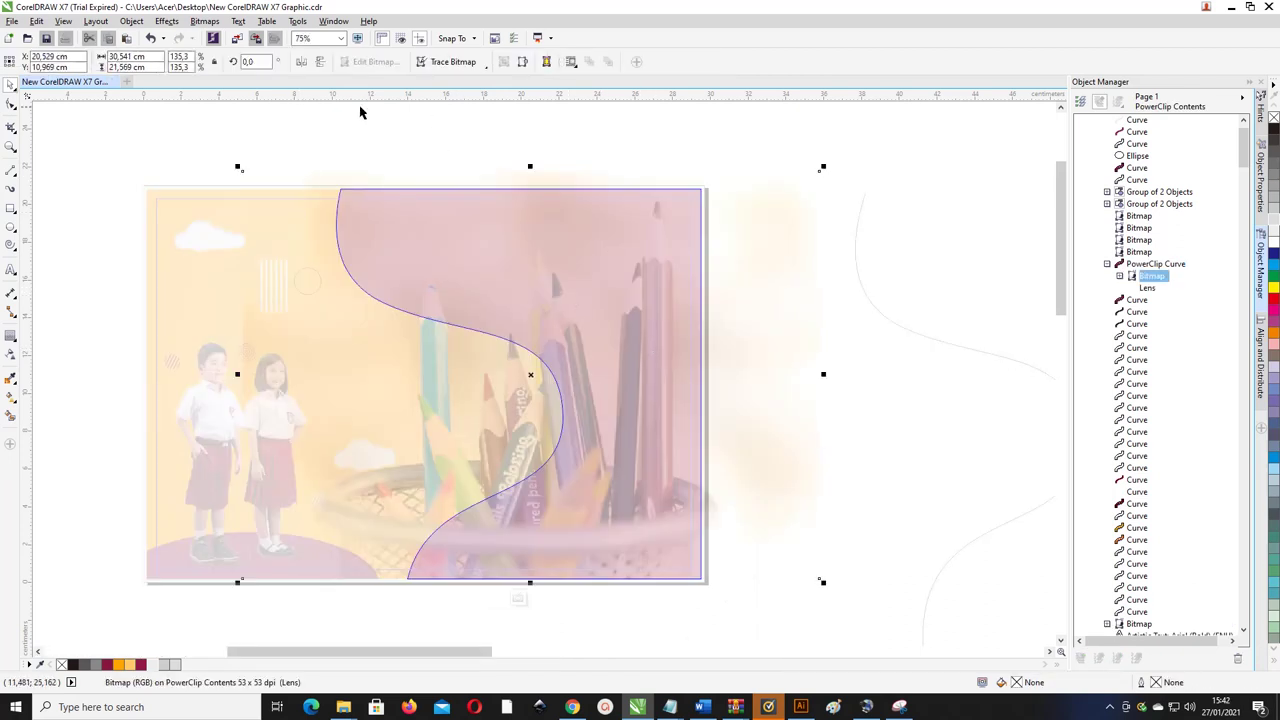
click(11, 353)
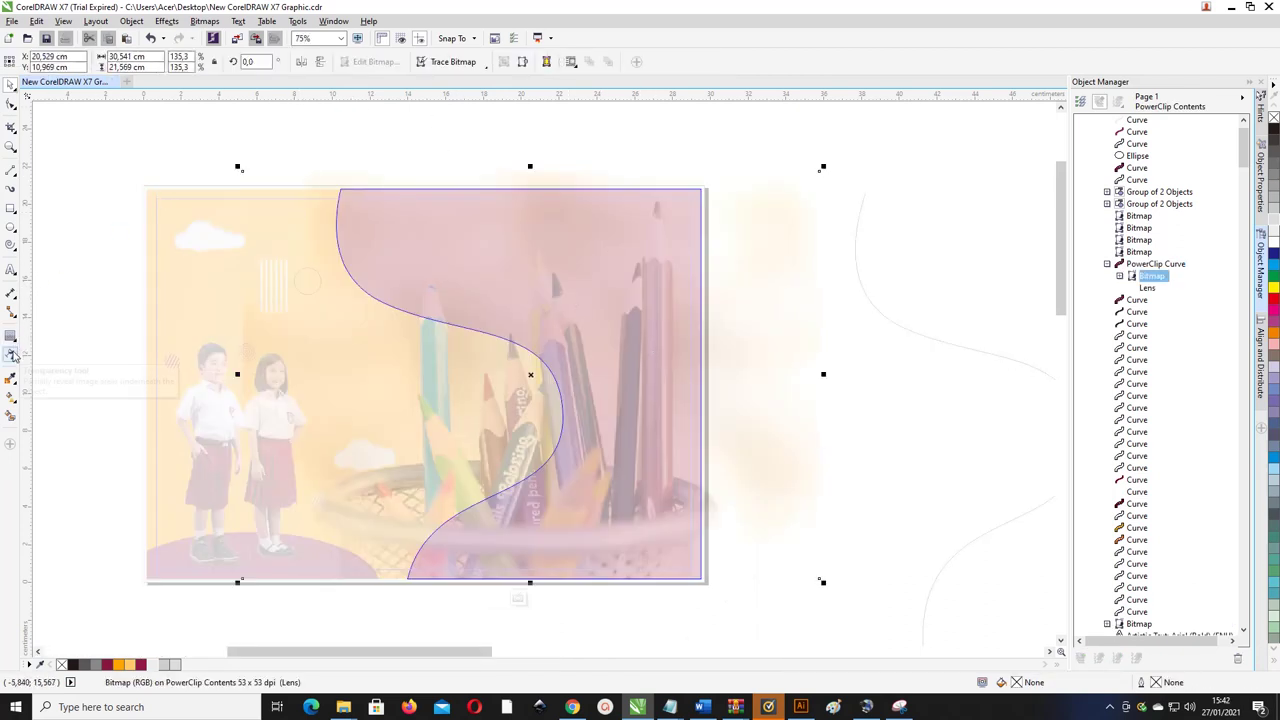
click(307, 62)
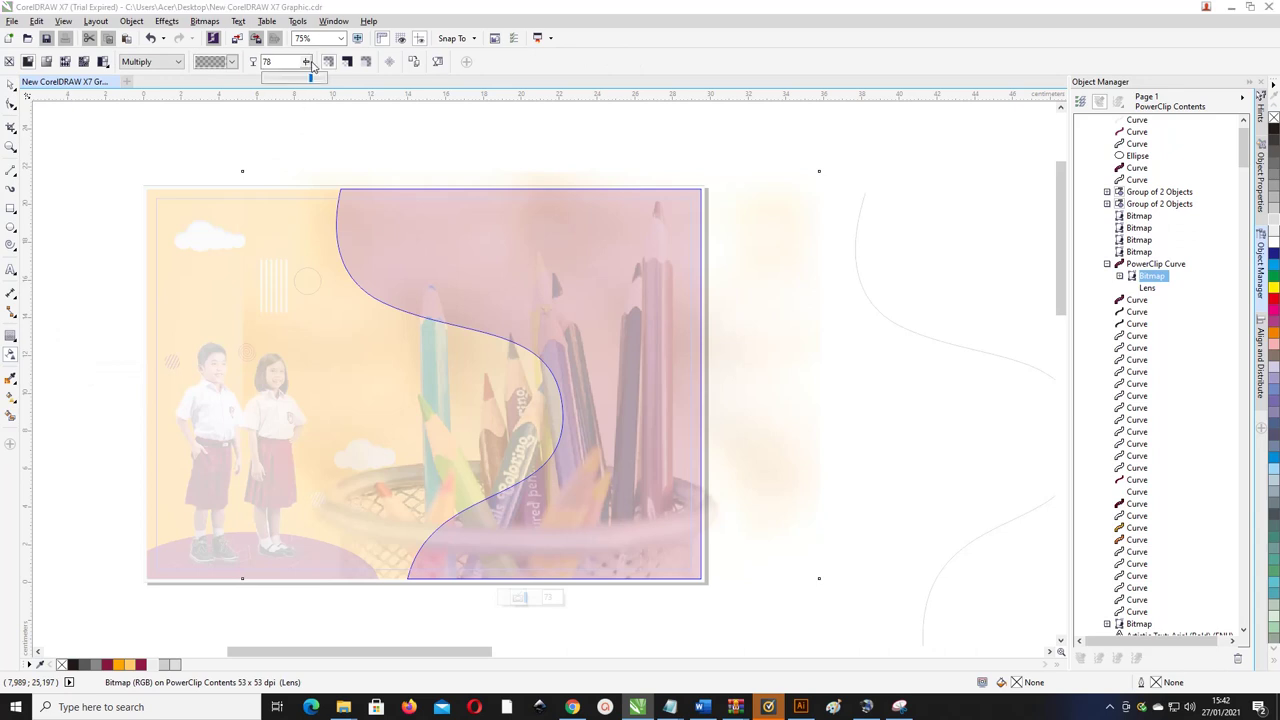
drag(310, 64, 311, 66)
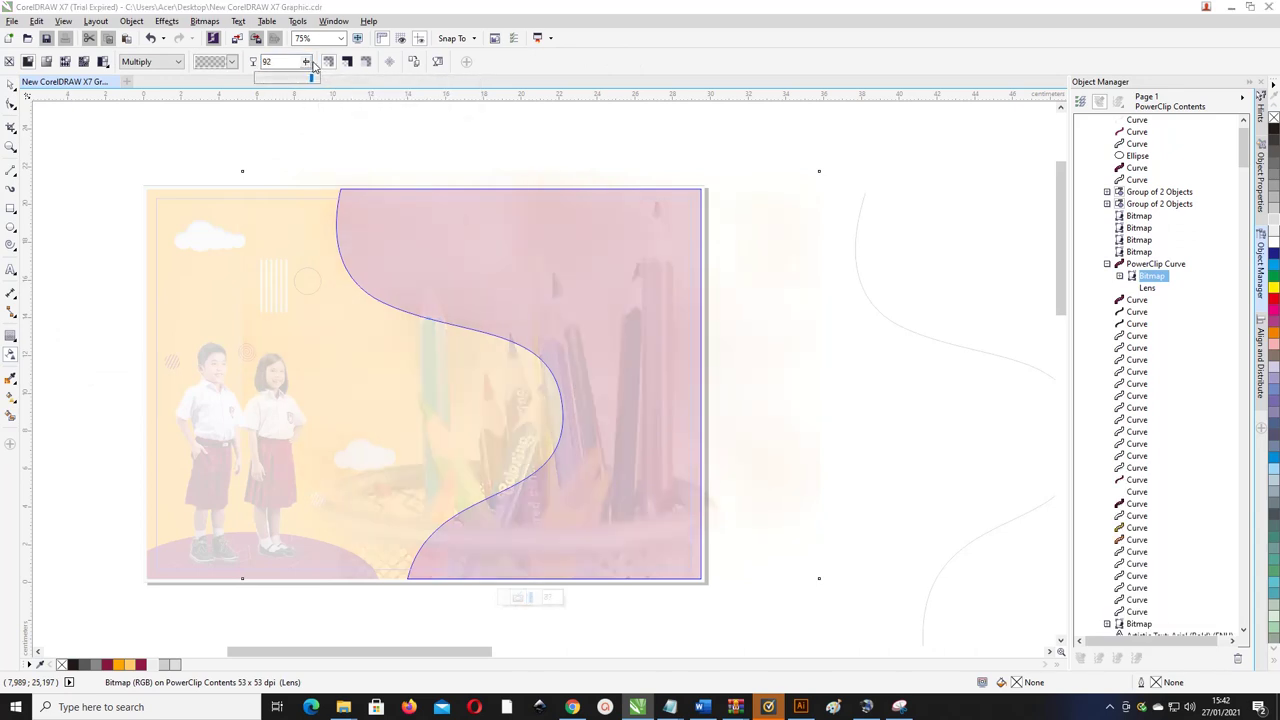
right_click(422, 243)
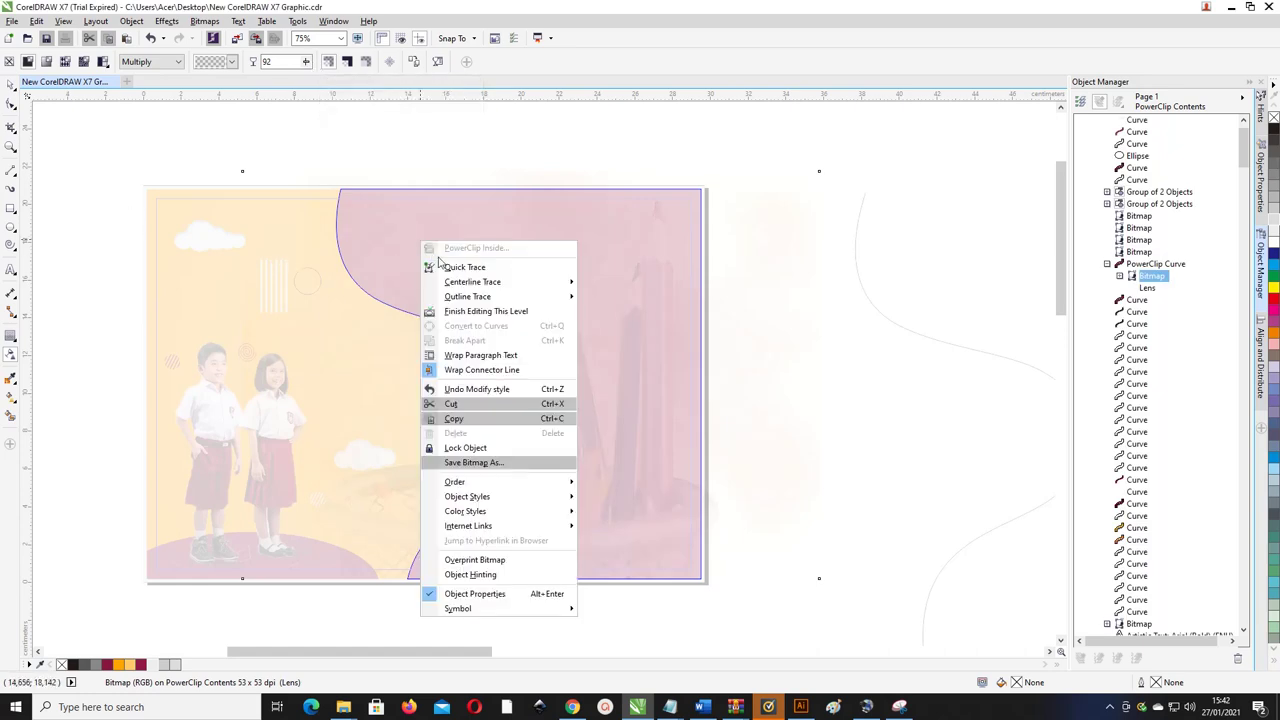
click(474, 311)
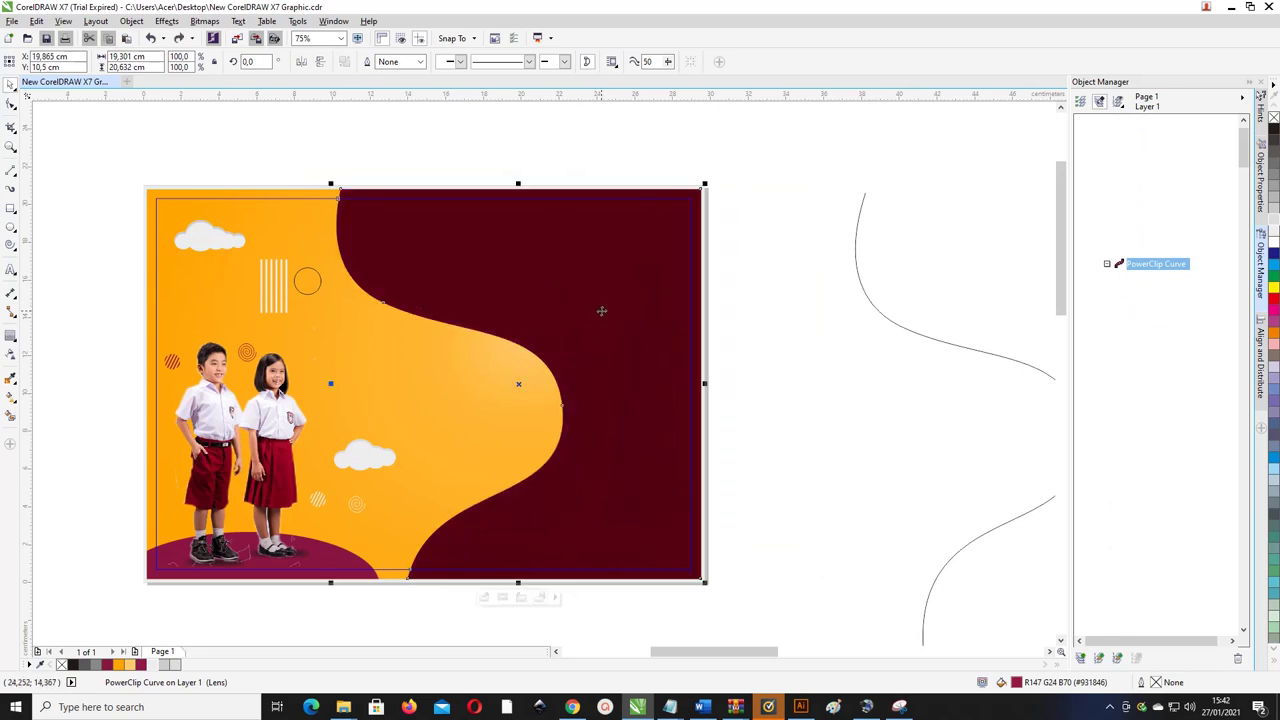
- Change the maroon wave's transparency merge mode to Normal
click(12, 355)
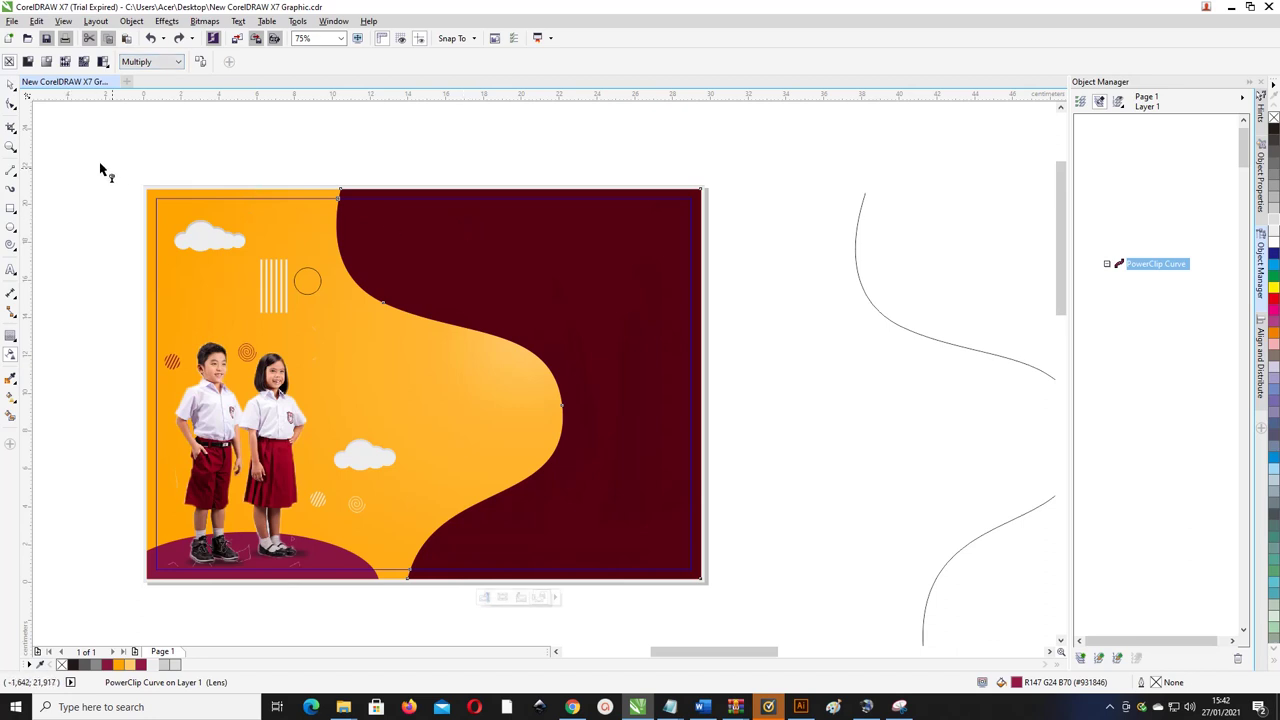
click(155, 64)
click(150, 77)
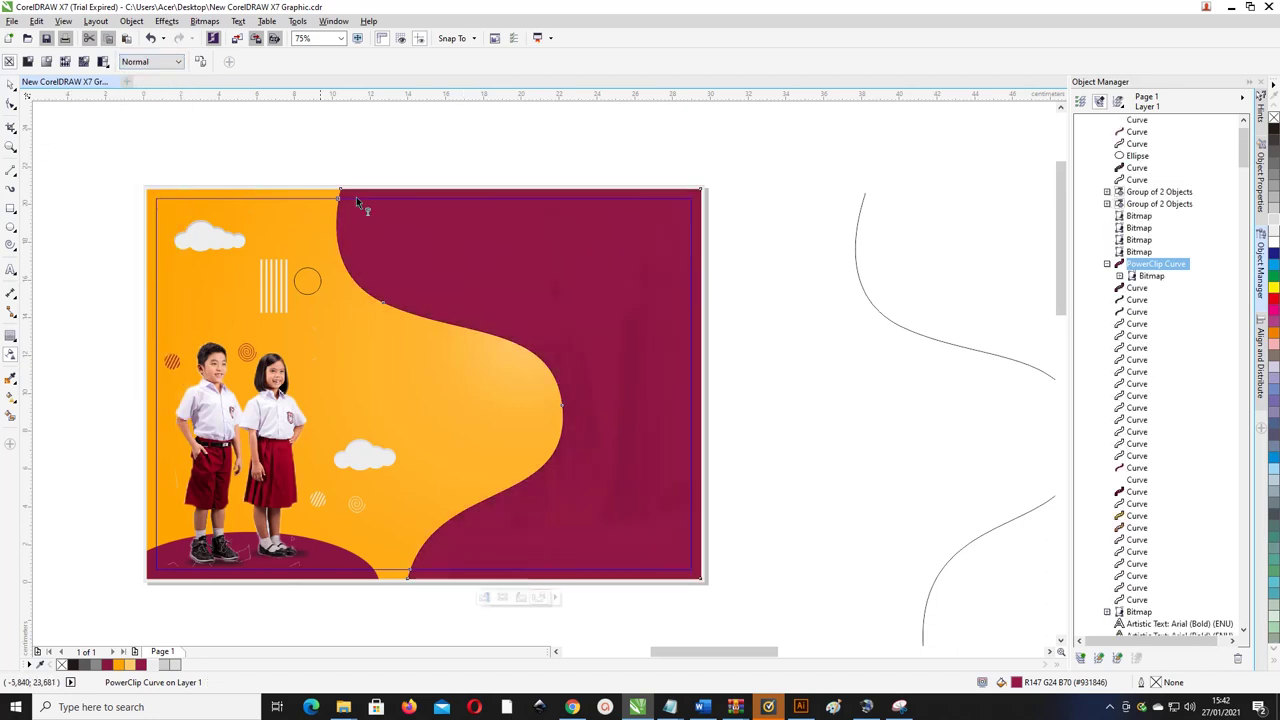
- Edit the maroon wave's PowerClip contents again and set the pencil photo's transparency to 63
right_click(453, 260)
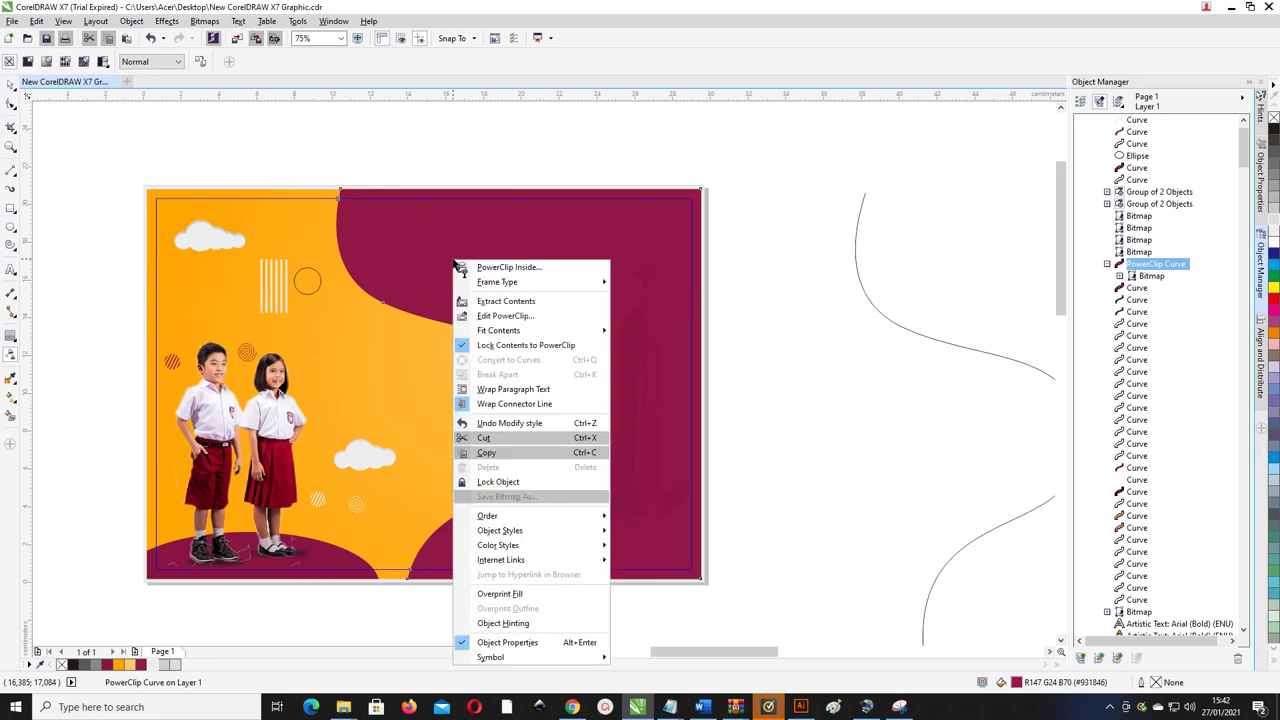
click(474, 311)
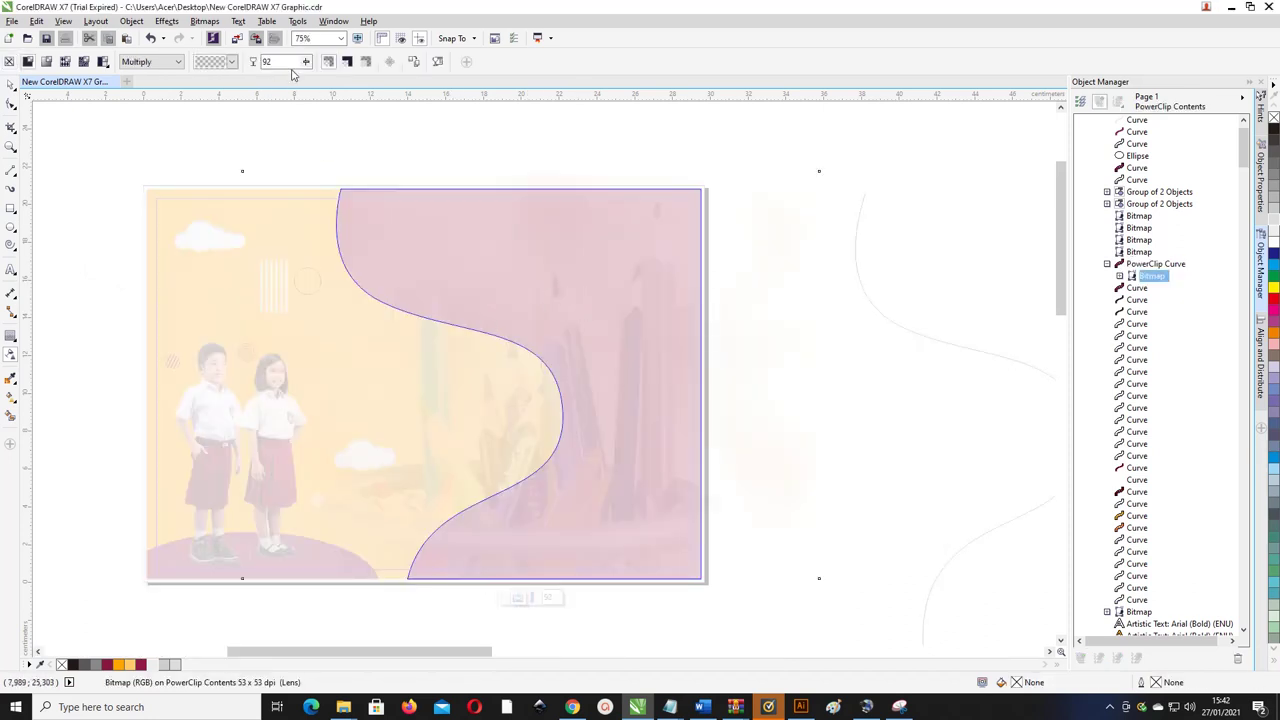
click(305, 62)
click(290, 84)
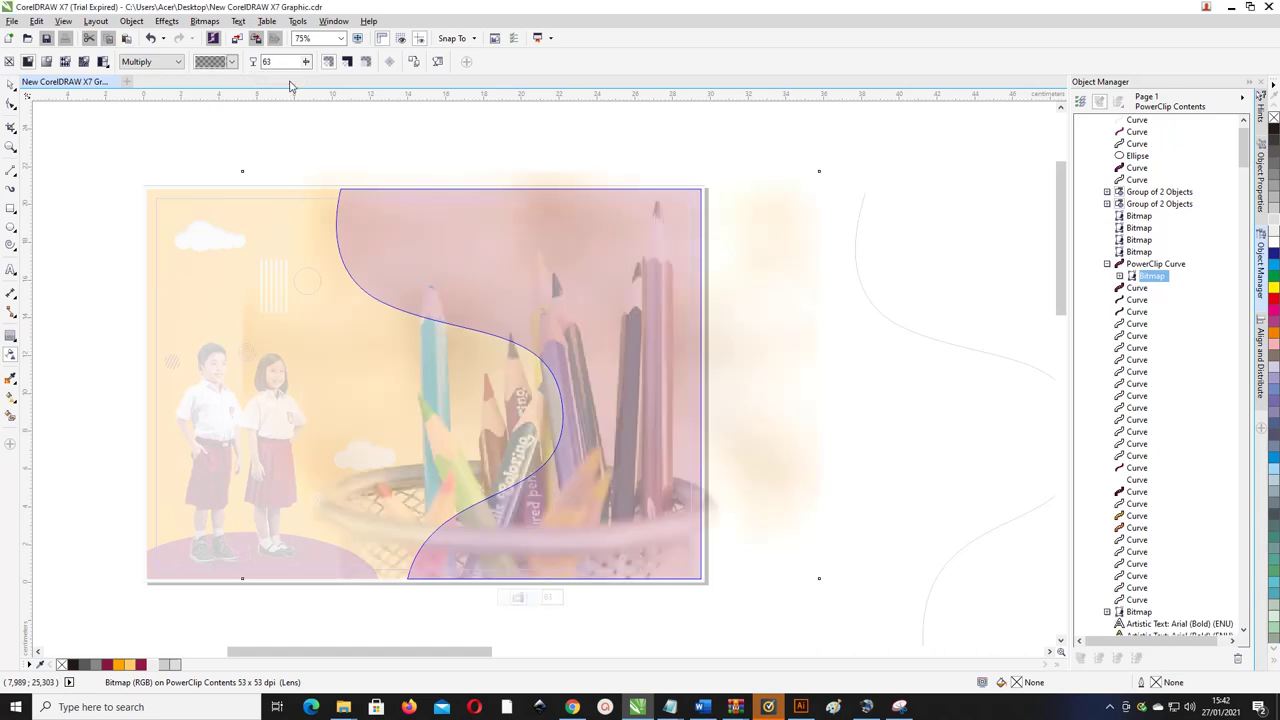
right_click(390, 249)
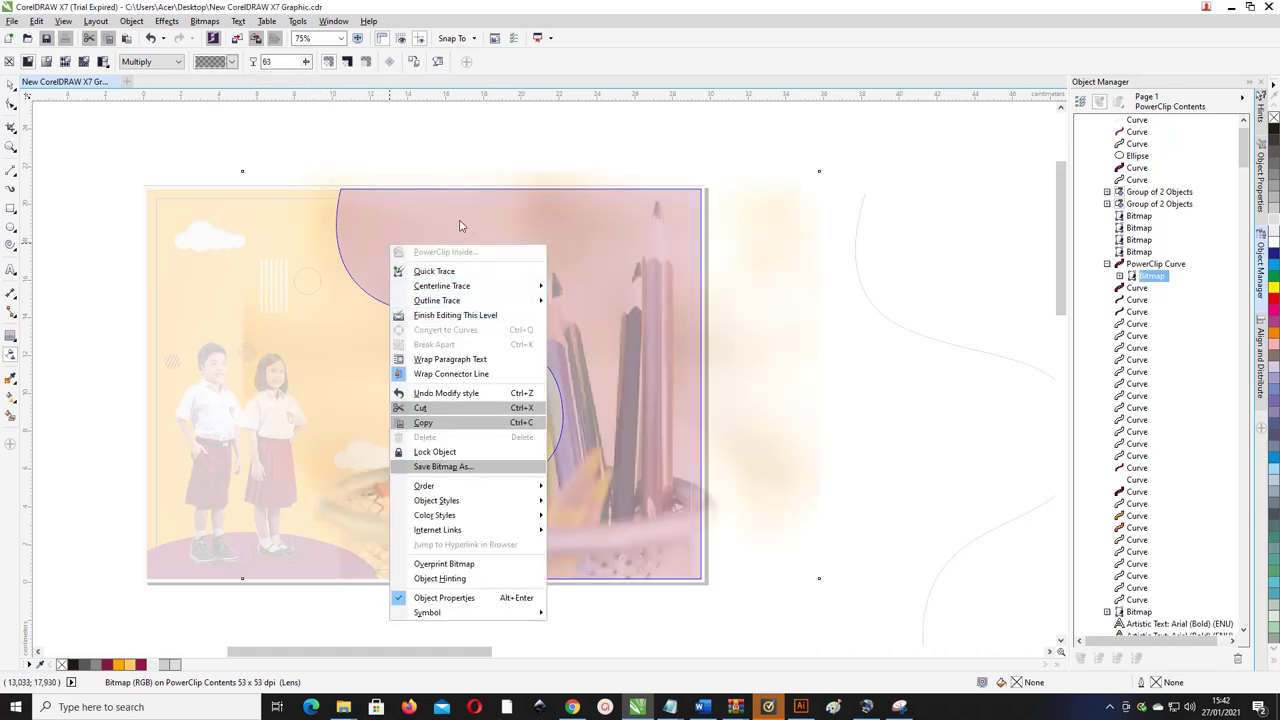
click(456, 316)
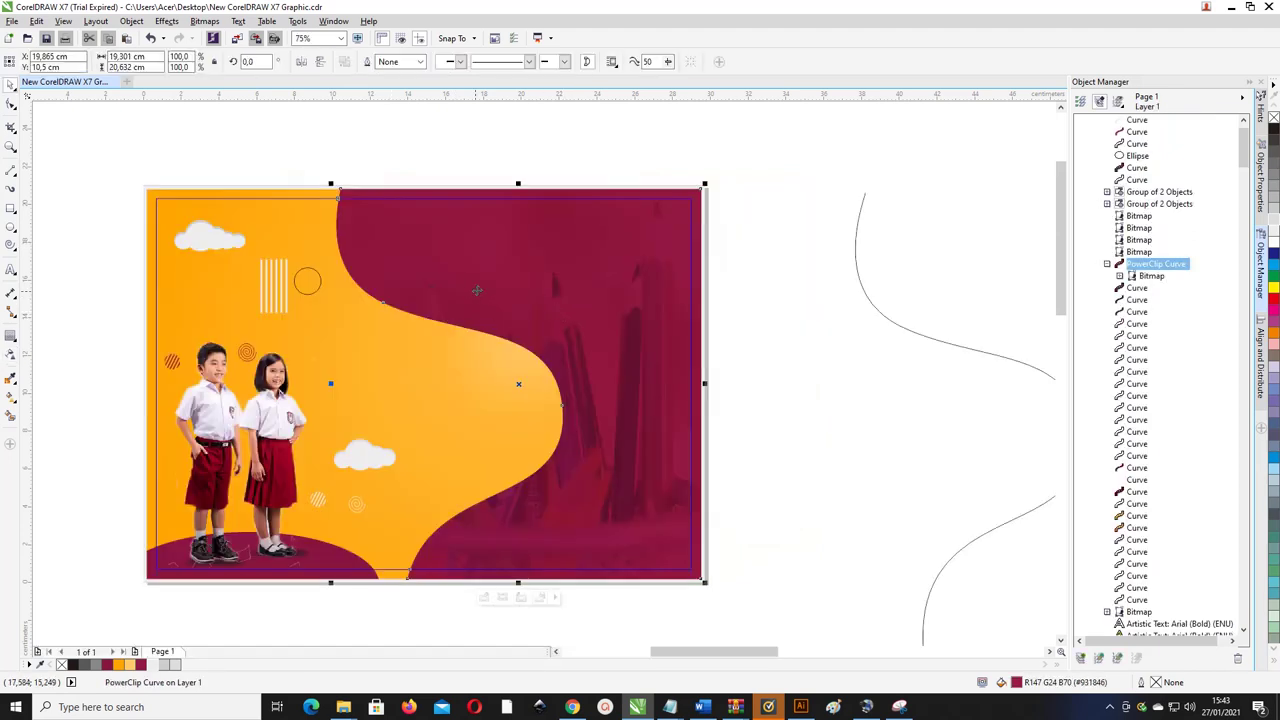
- Move the leftover white stripes and the outlined source circle off the page, above its upper-left corner
scroll(477, 290, down, 1)
scroll(484, 325, up, 1)
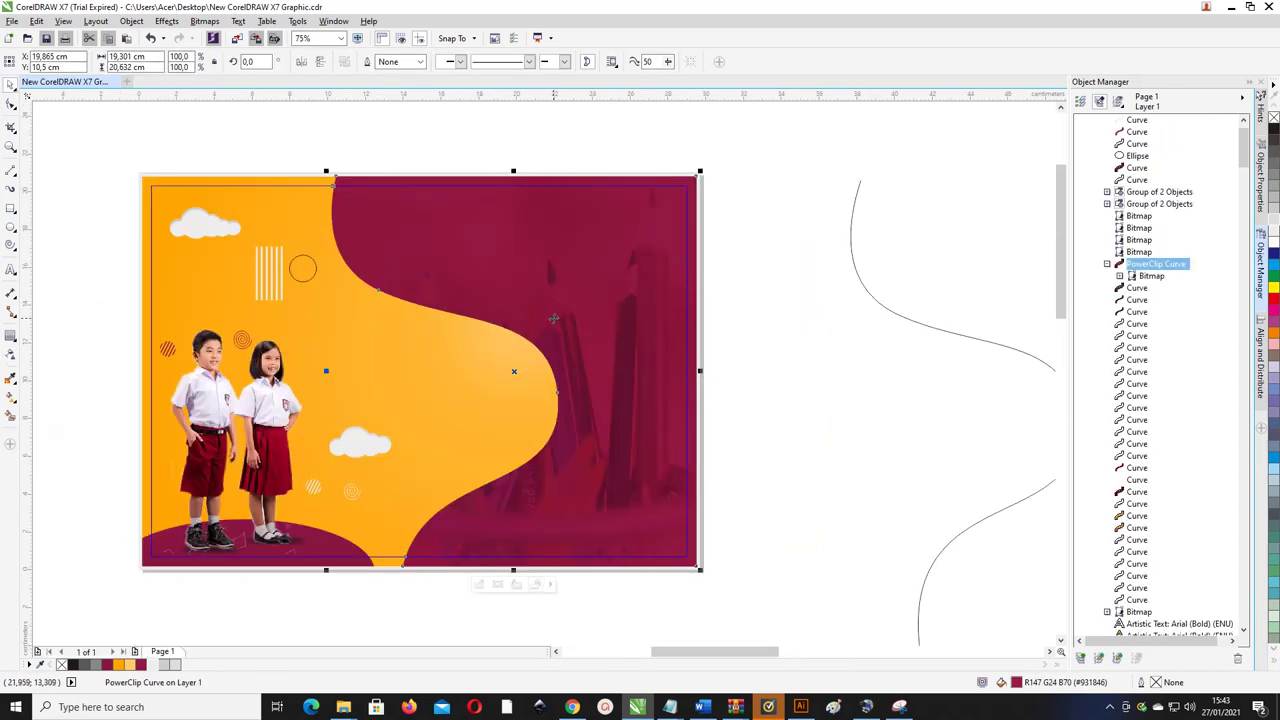
scroll(552, 320, down, 1)
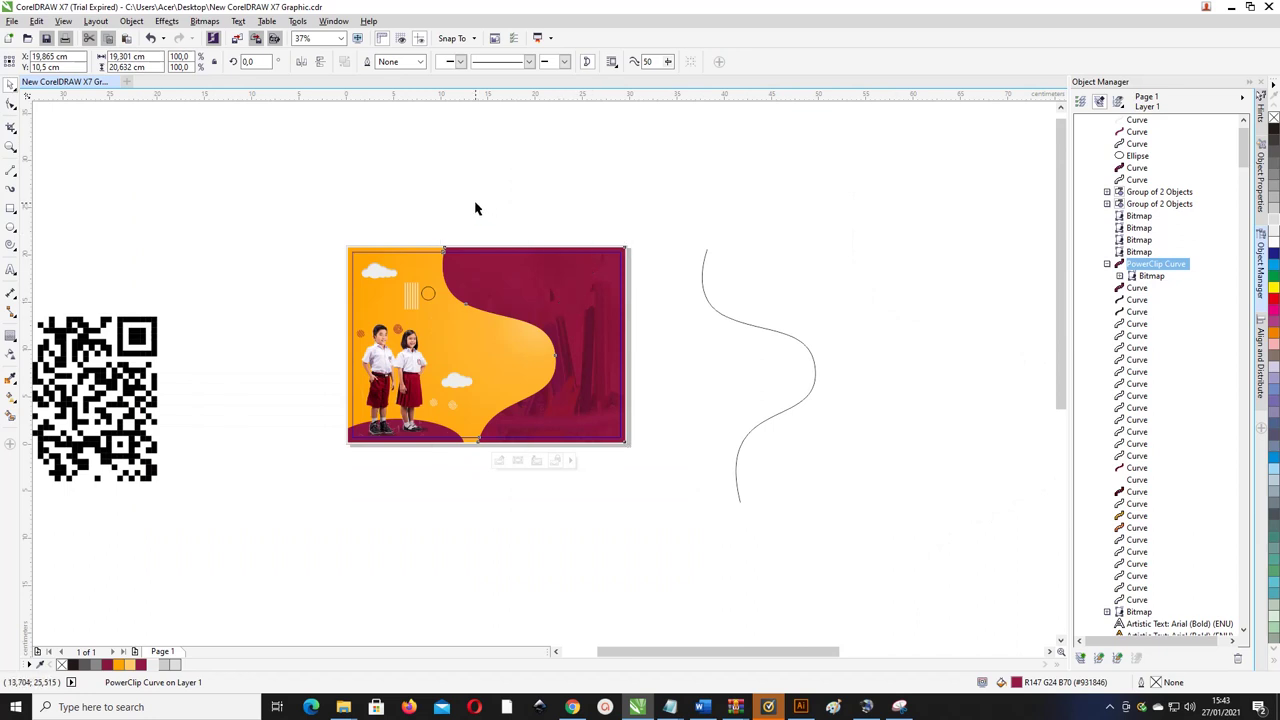
click(319, 265)
drag(389, 237, 301, 202)
click(378, 270)
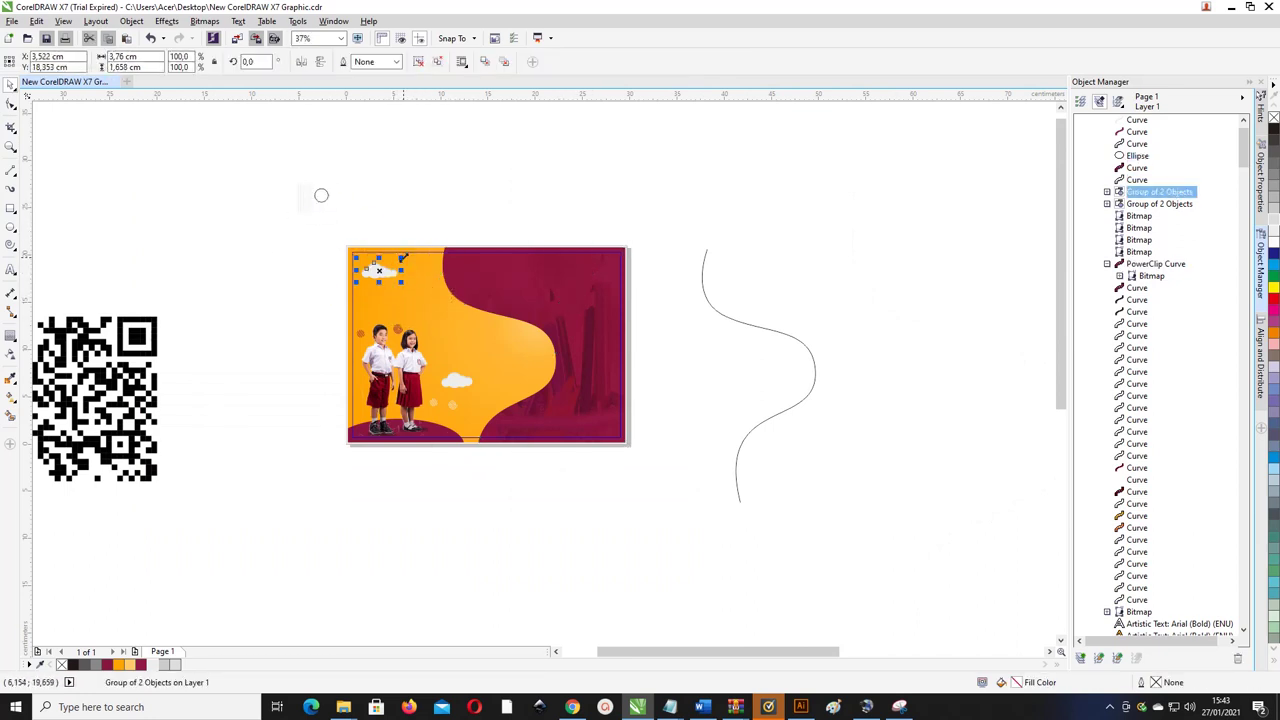
- Shrink both clouds to 50% and reposition them, one above the boy's head and one near the lower bend of the maroon wave
drag(405, 257, 368, 274)
click(453, 412)
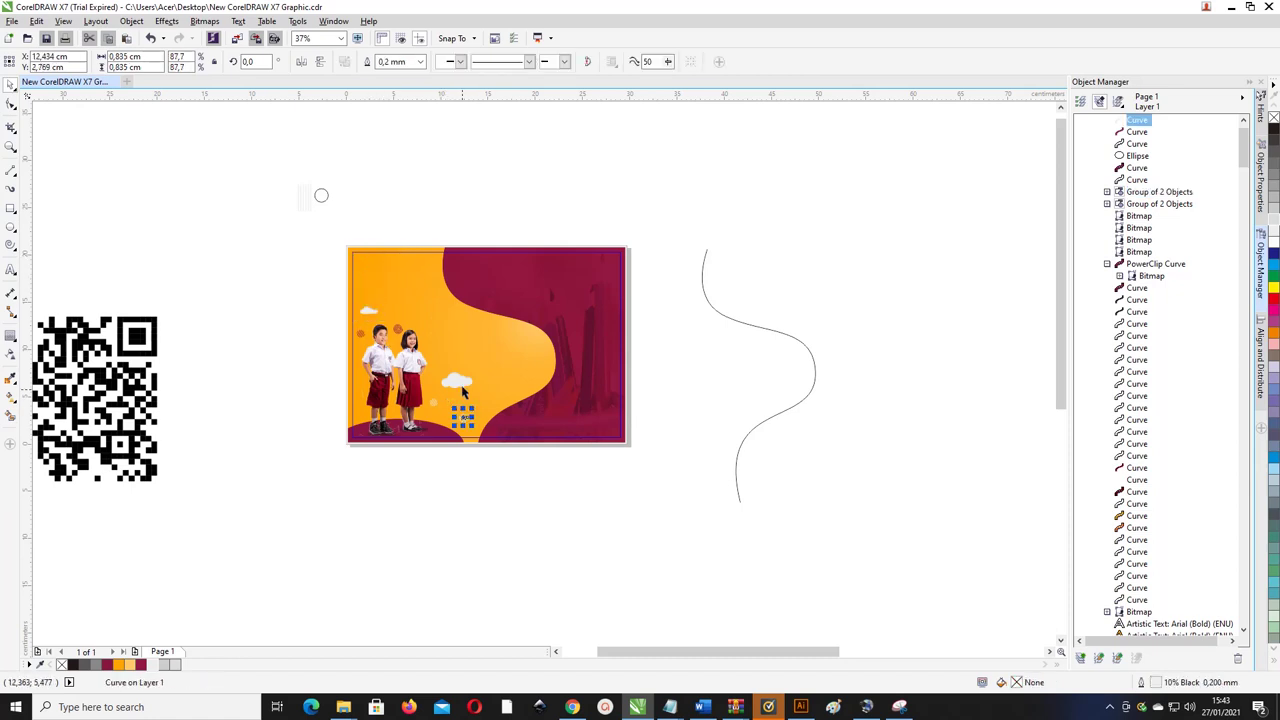
drag(500, 458, 540, 362)
scroll(459, 411, up, 2)
key(ctrl+g)
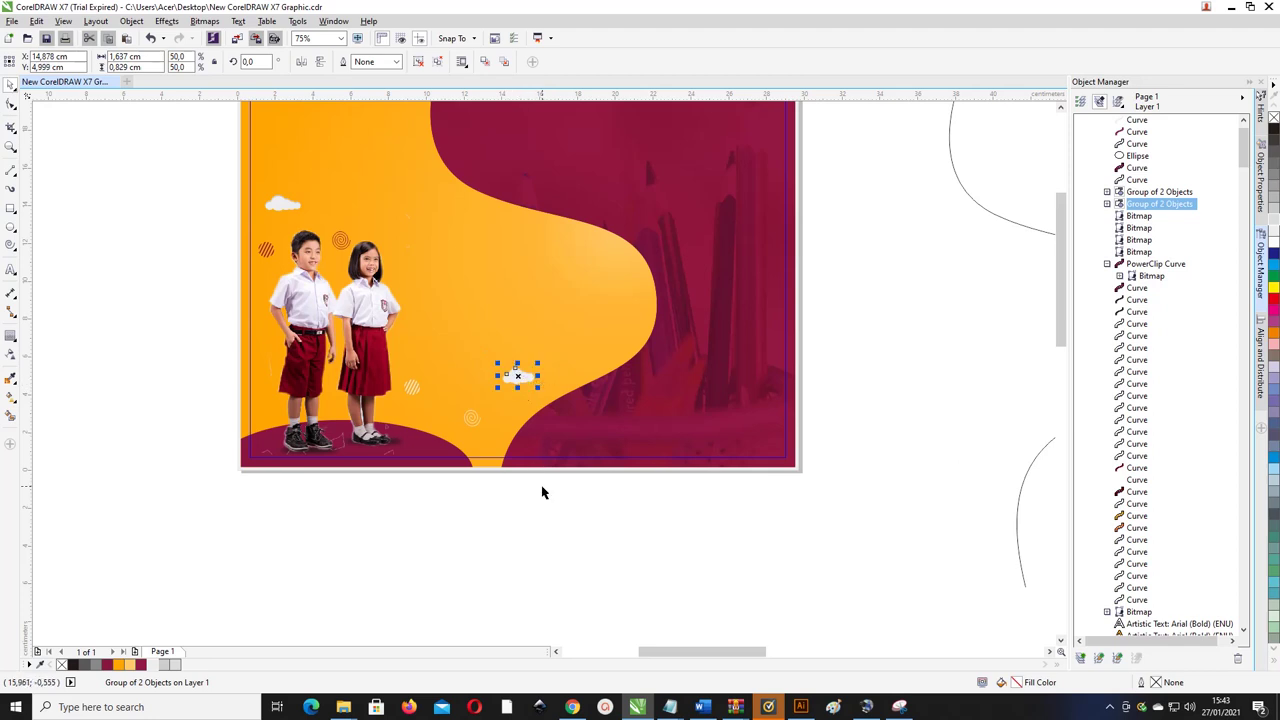
click(543, 490)
- Move the QR code onto the page, scale it to about 3.9 cm wide, and place it in the lower-right area of the maroon wave
scroll(559, 435, down, 2)
click(143, 346)
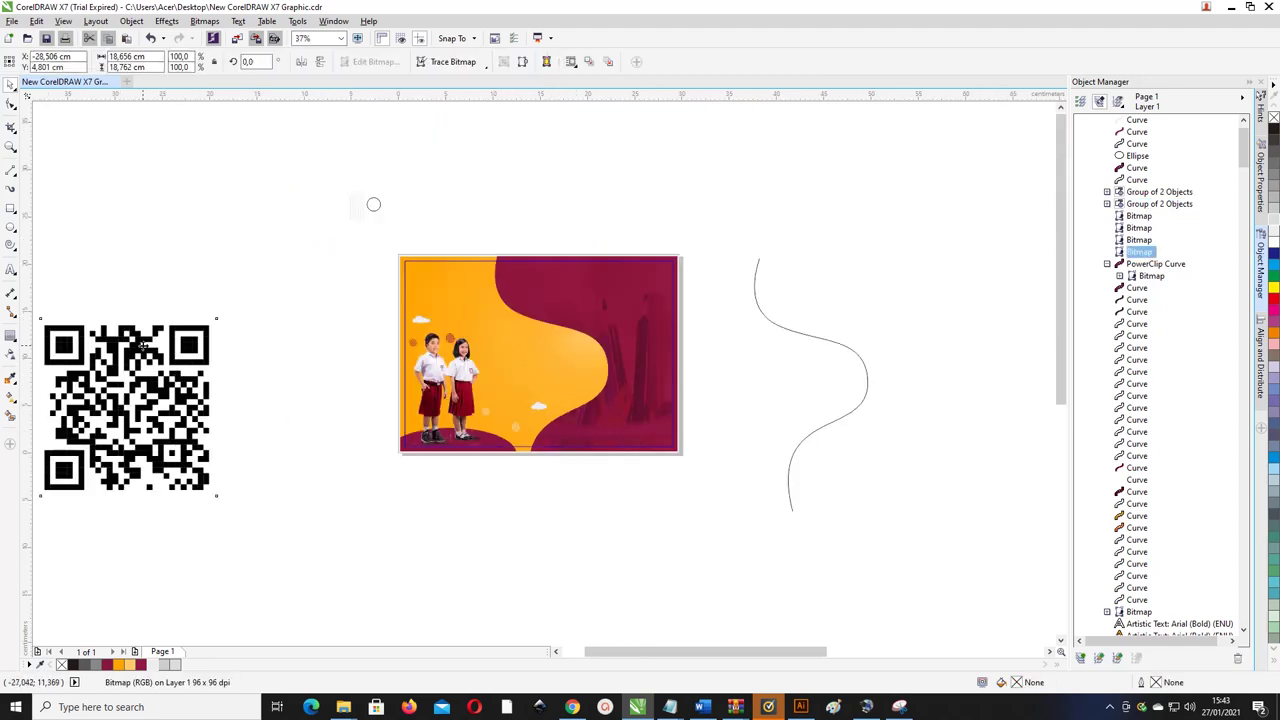
drag(143, 344, 612, 402)
scroll(645, 370, up, 2)
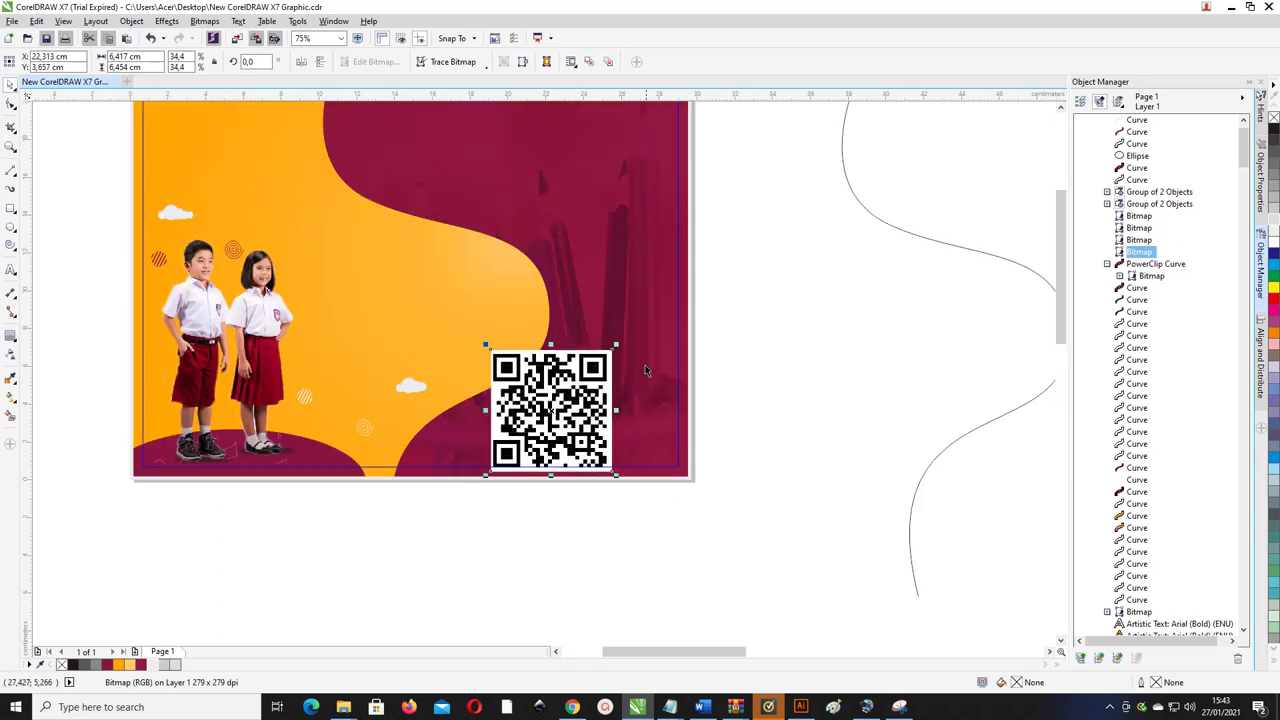
drag(617, 345, 568, 394)
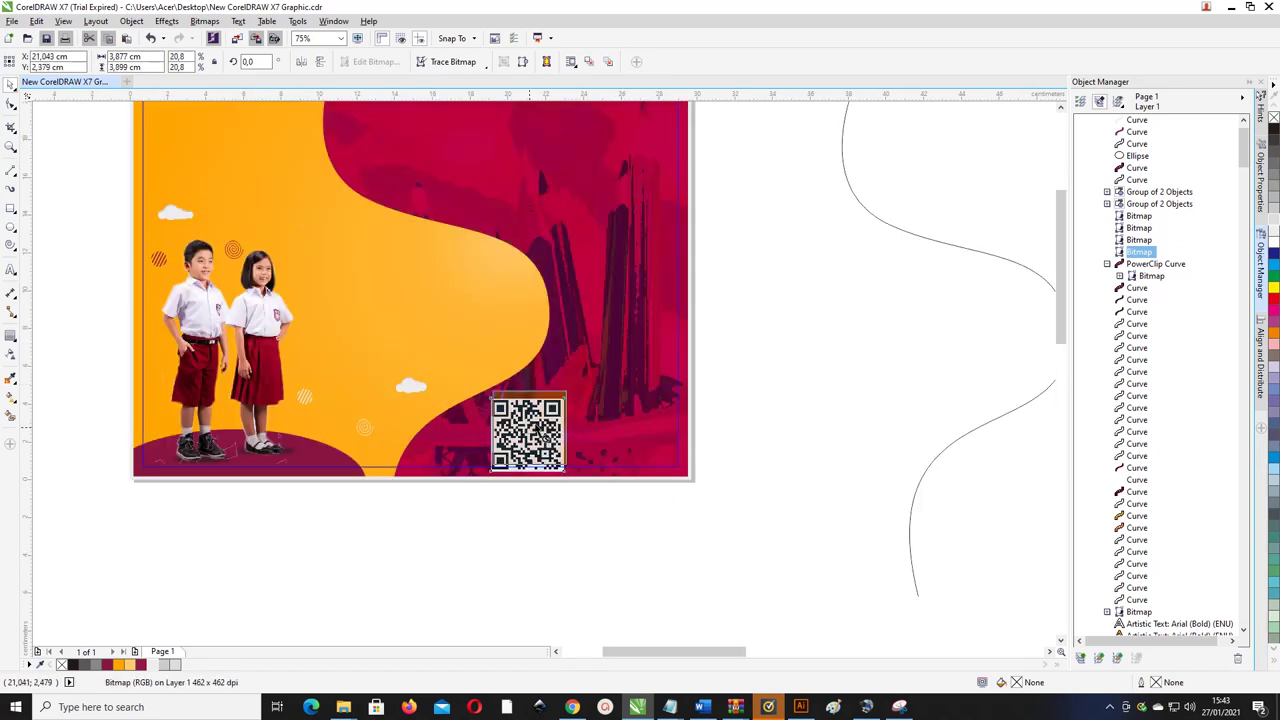
drag(527, 436, 656, 389)
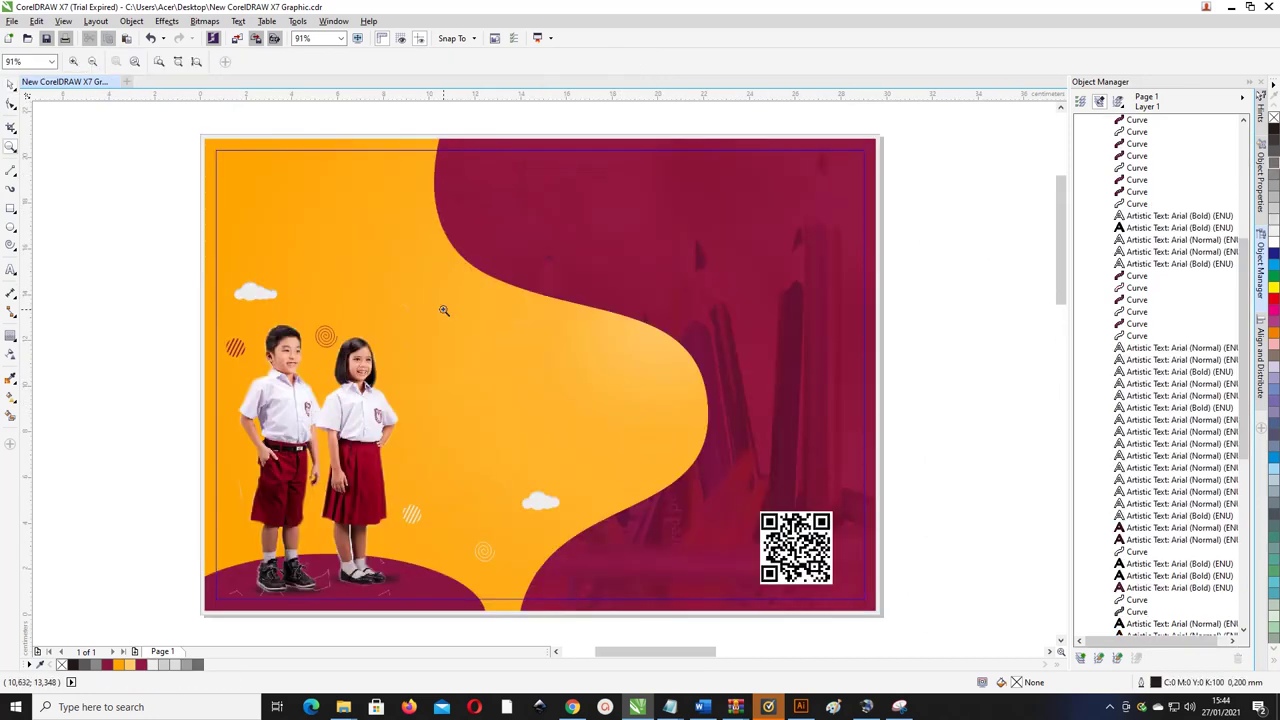
- Move the whole gray brochure text template from the far lower-right of the workspace to directly beside the page
key(F4)
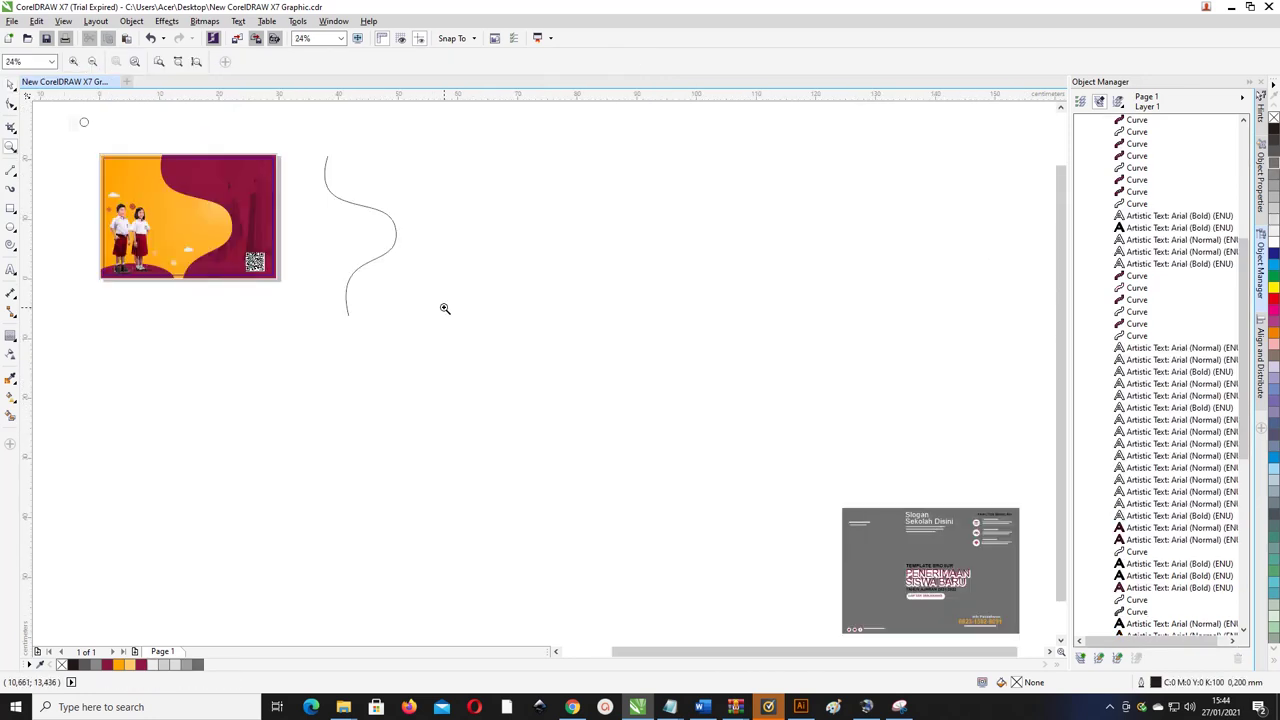
click(9, 85)
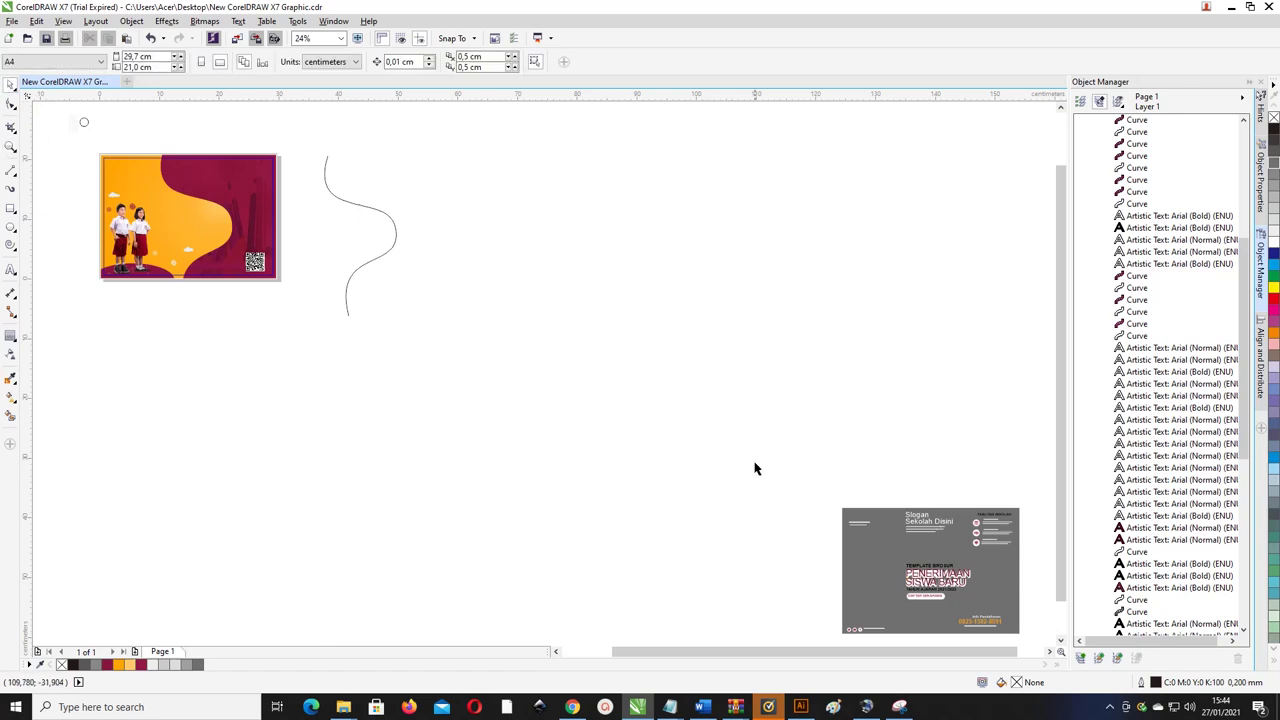
drag(755, 468, 1030, 647)
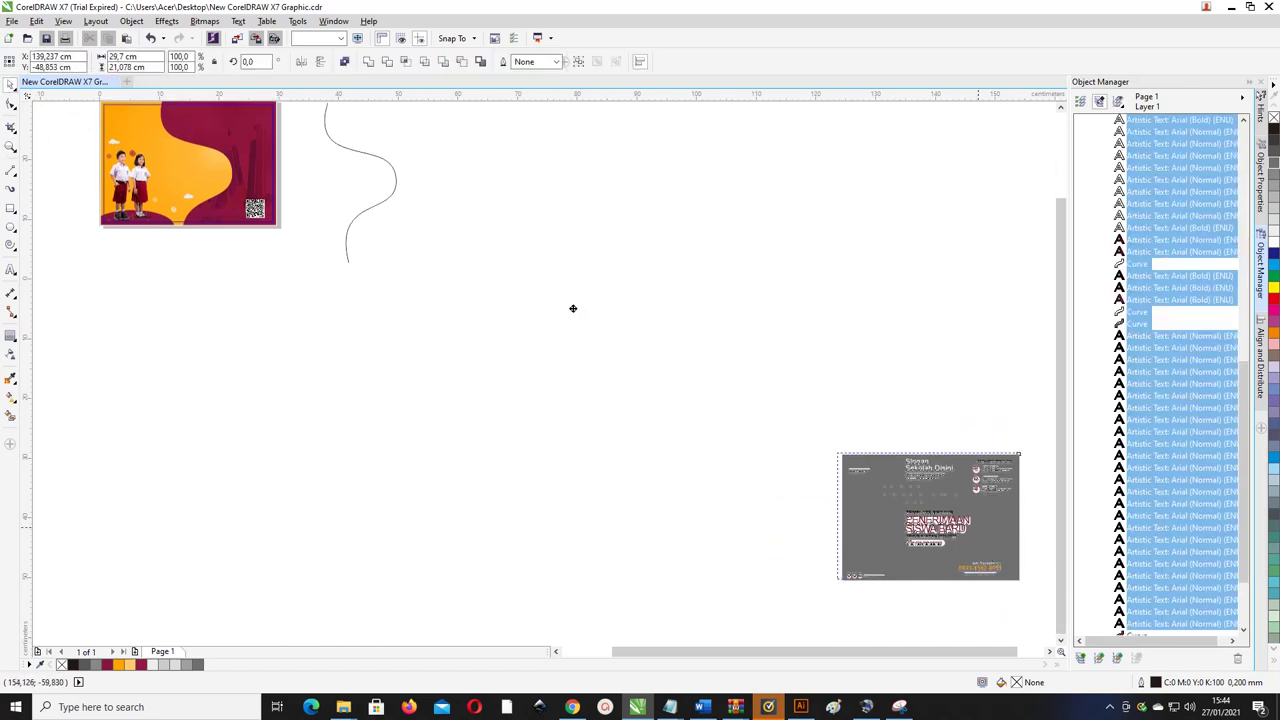
drag(573, 308, 506, 260)
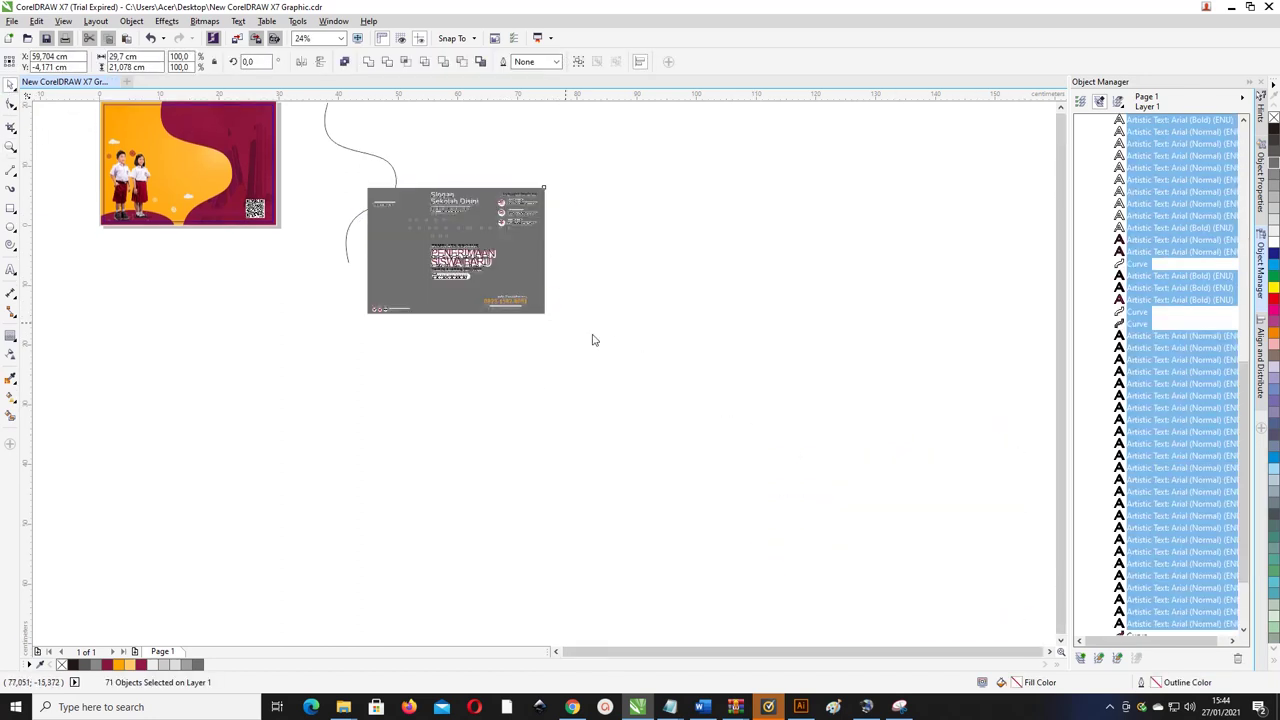
key(z)
drag(634, 350, 50, 148)
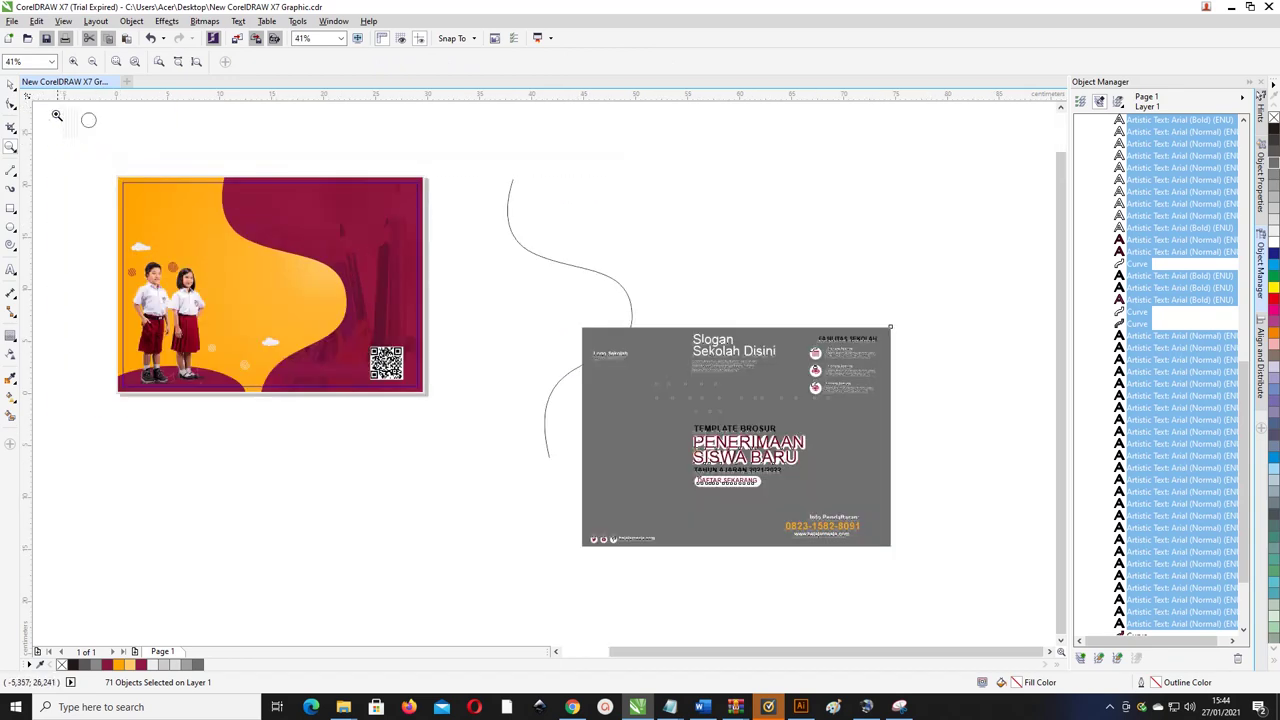
click(10, 85)
drag(826, 447, 691, 290)
- Delete the leftover S-shaped curve behind the gray template
click(546, 430)
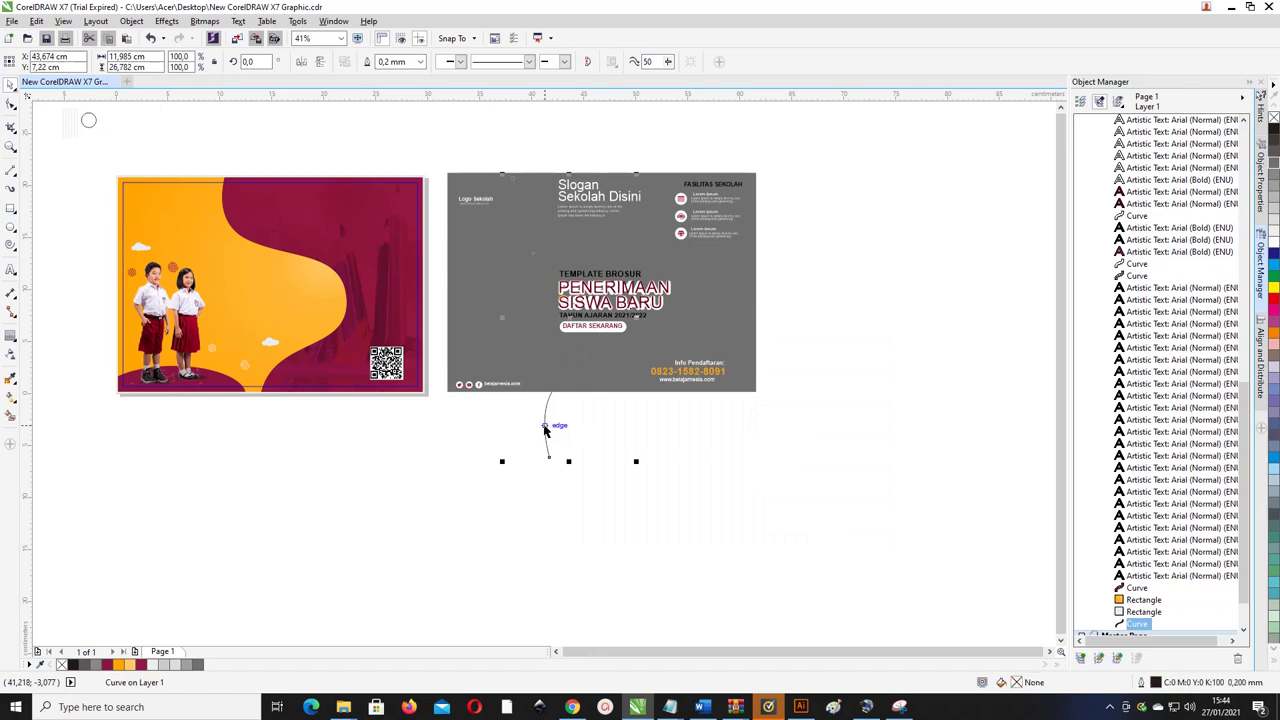
key(Delete)
click(8, 272)
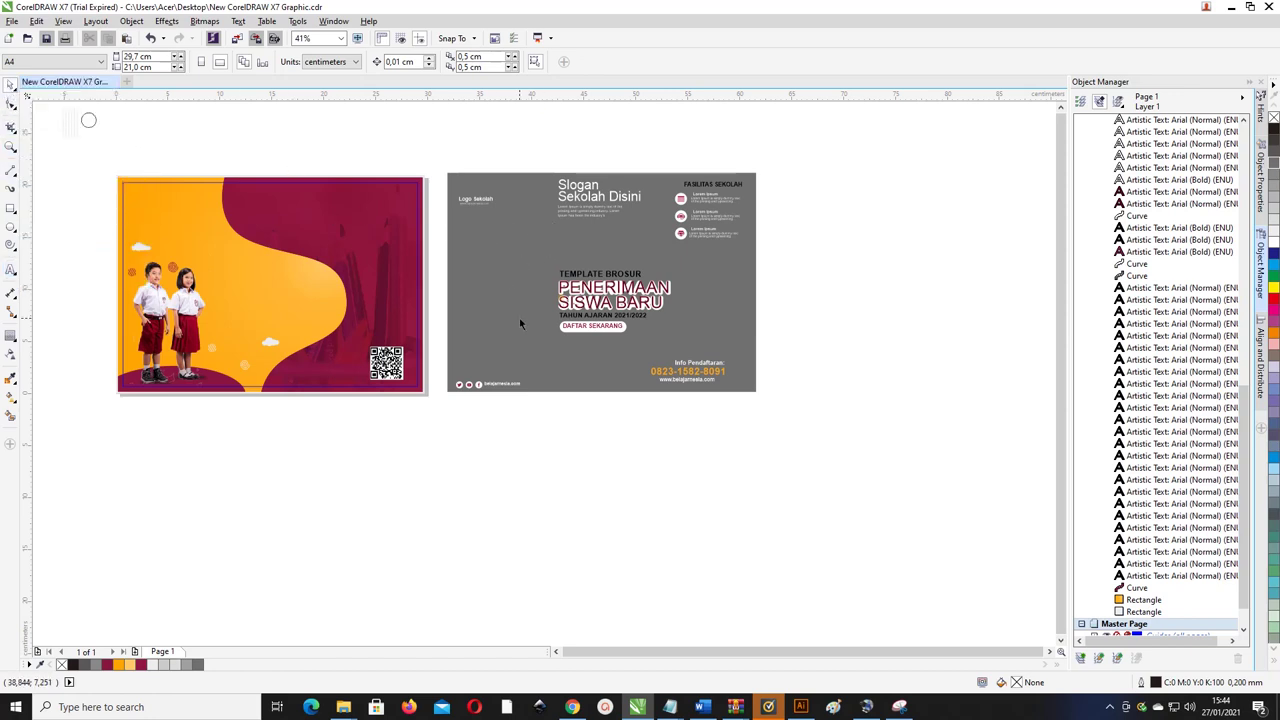
scroll(546, 245, up, 2)
scroll(547, 251, down, 2)
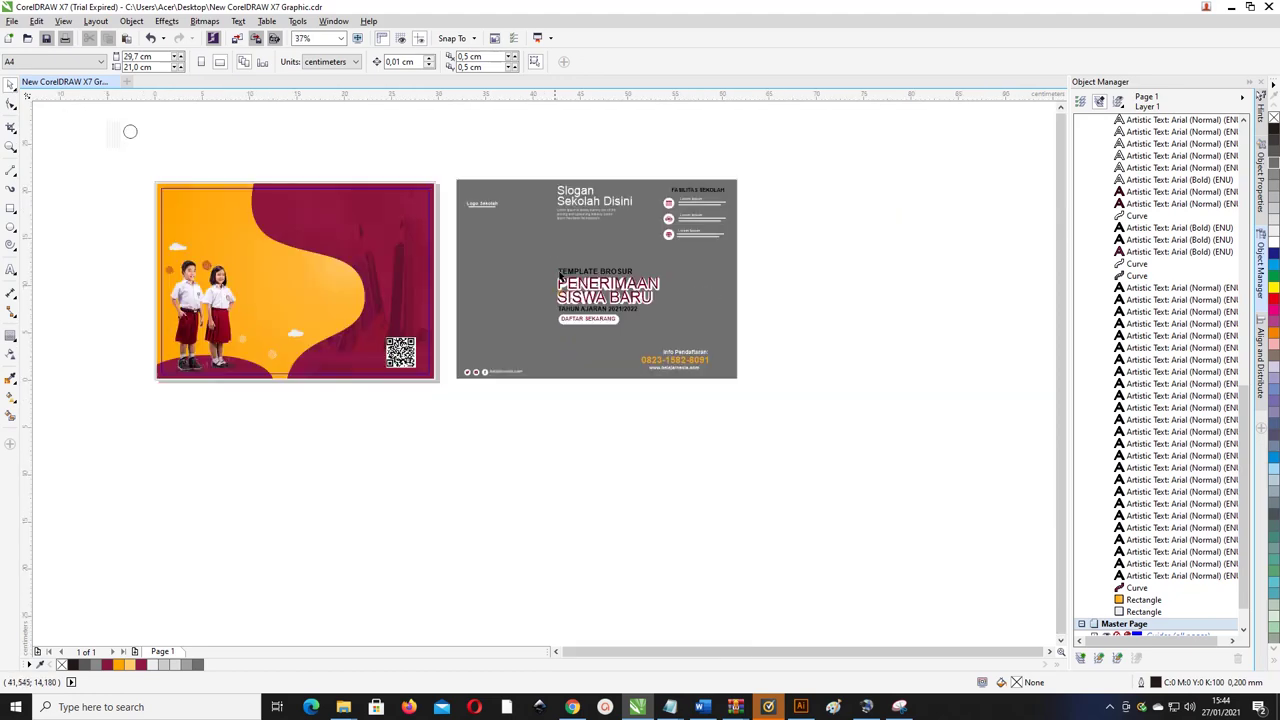
- Move the three registration info text lines from the gray template onto the maroon area beside the QR code
drag(779, 401, 609, 335)
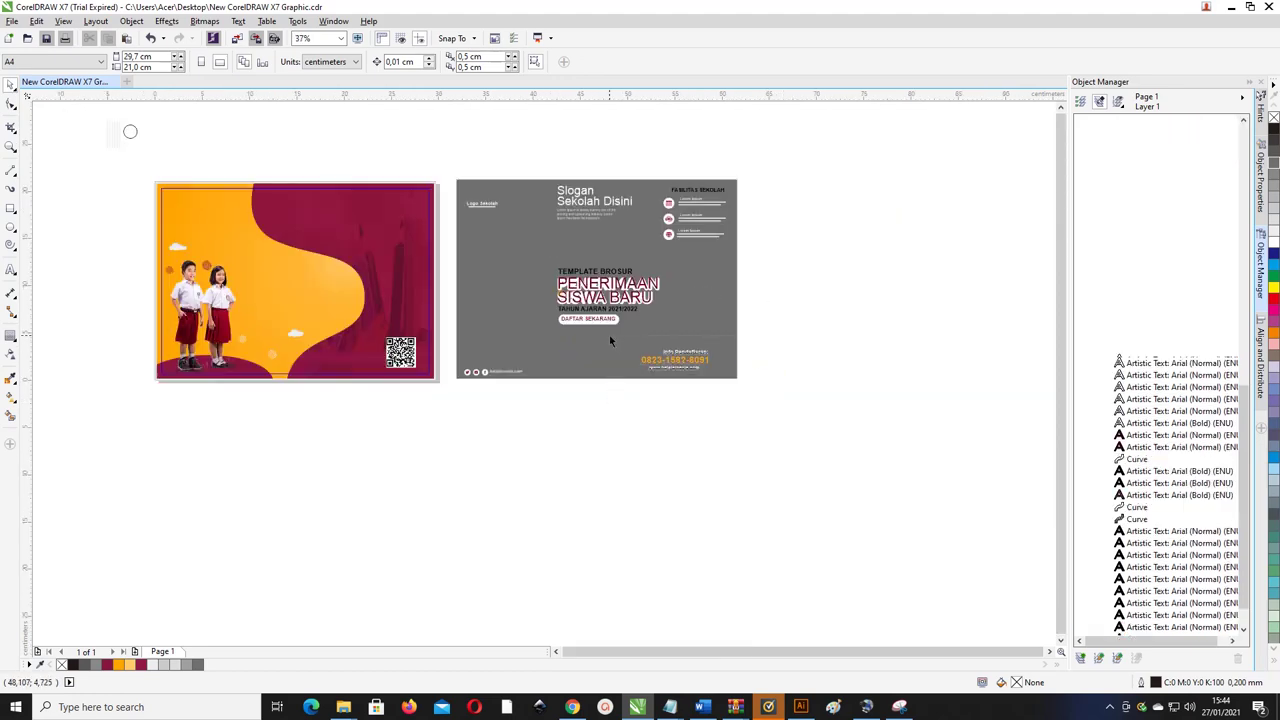
scroll(733, 368, up, 2)
click(726, 392)
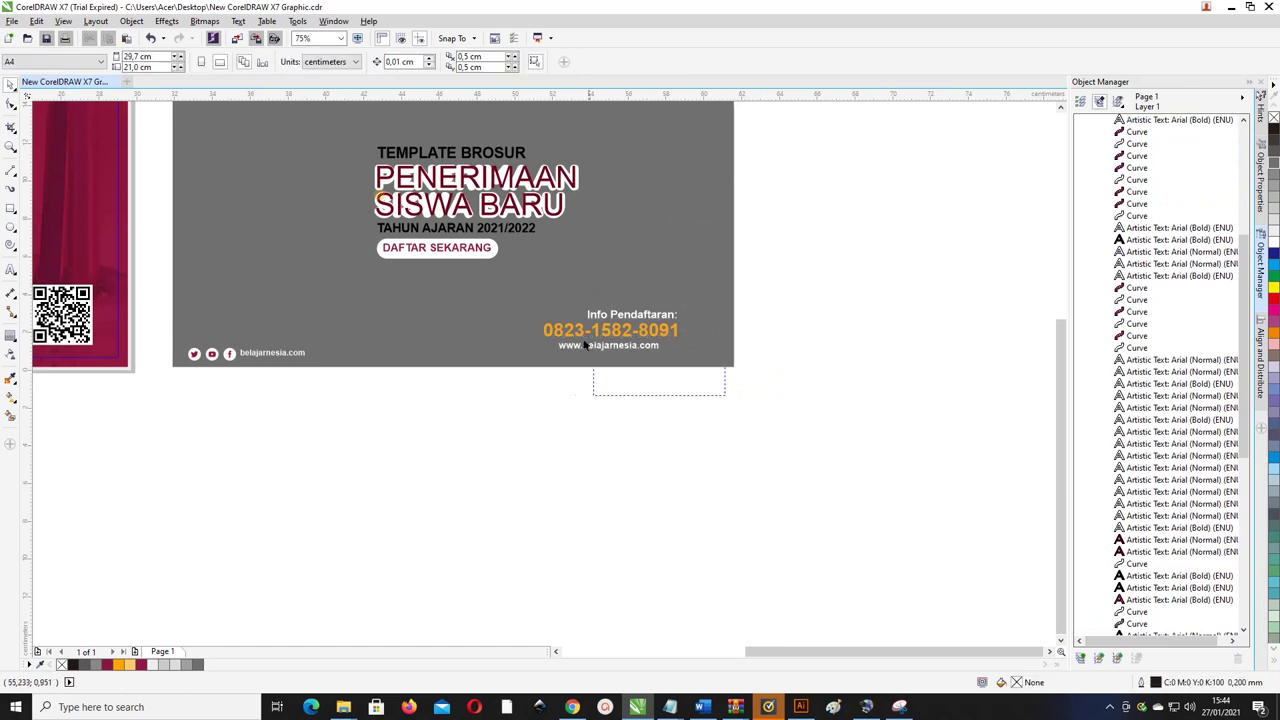
drag(768, 400, 511, 286)
scroll(654, 342, down, 2)
drag(656, 336, 332, 342)
scroll(332, 342, left, 1)
scroll(318, 330, left, 1)
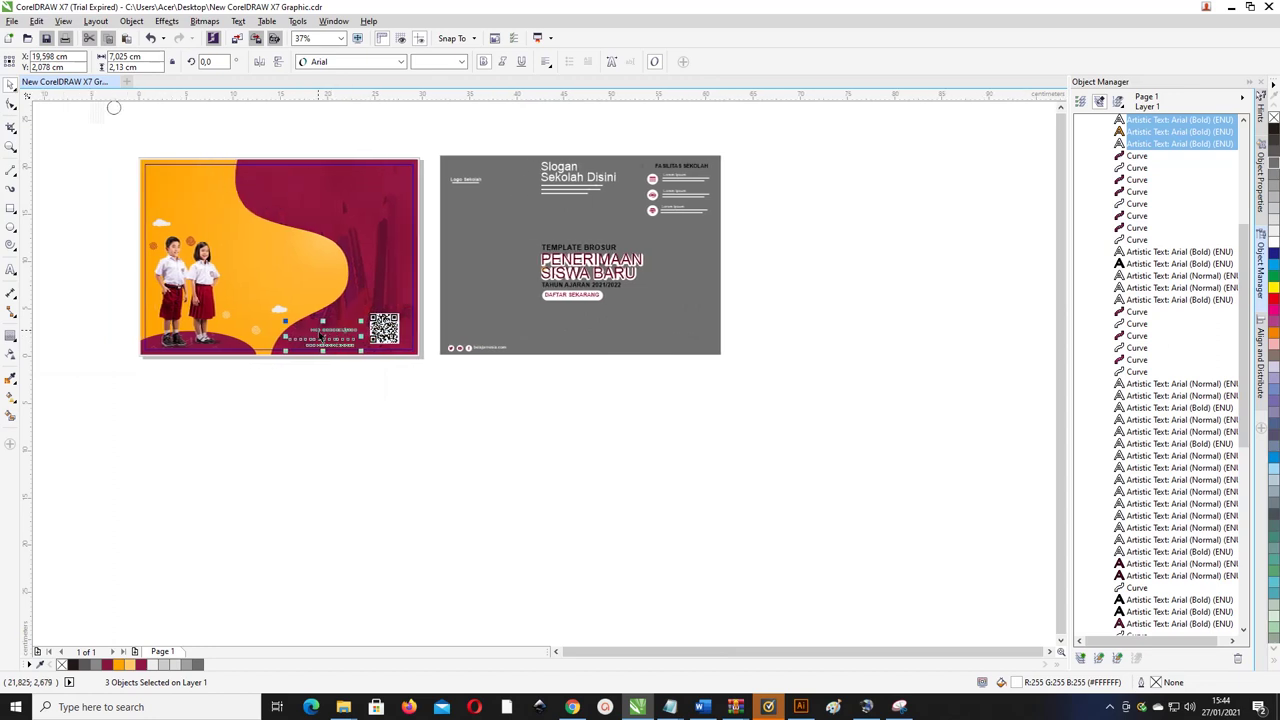
scroll(319, 338, left, 1)
scroll(373, 344, up, 2)
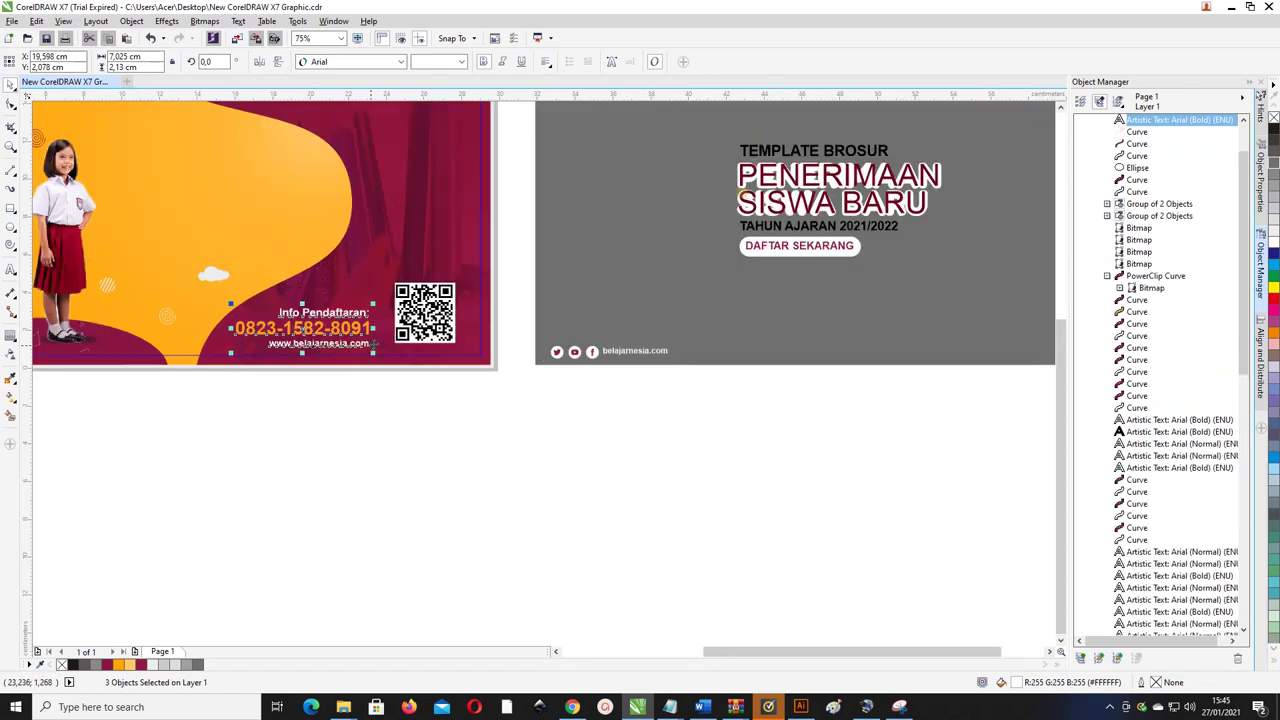
- Shrink the QR code to about 2.05 cm wide and move the registration text close to its left side
click(435, 331)
drag(458, 279, 433, 324)
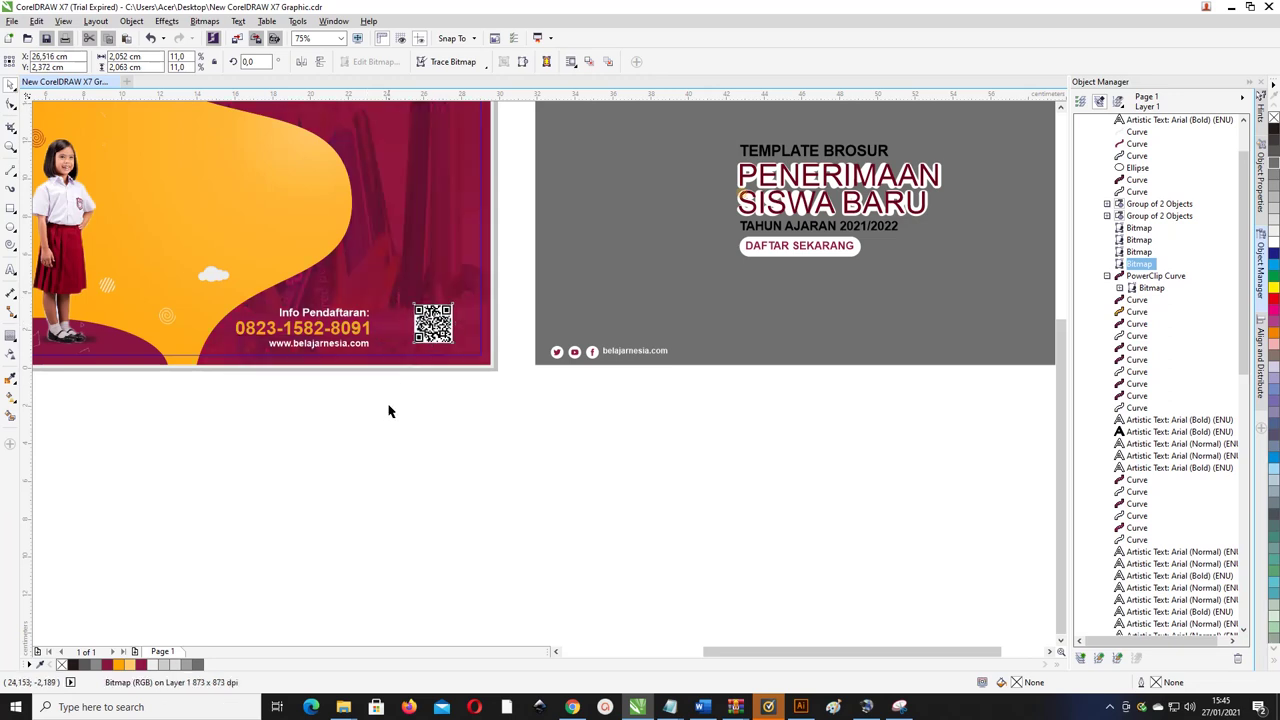
drag(389, 411, 208, 298)
mouse_move(323, 328)
mouse_down()
mouse_move(356, 324)
mouse_move(342, 326)
mouse_up()
- Group the three registration text lines, align them and the QR code by their horizontal centers, and shift both toward the lower-right margin corner
drag(476, 397, 265, 296)
drag(423, 378, 255, 295)
key(ctrl+g)
shift+click(433, 331)
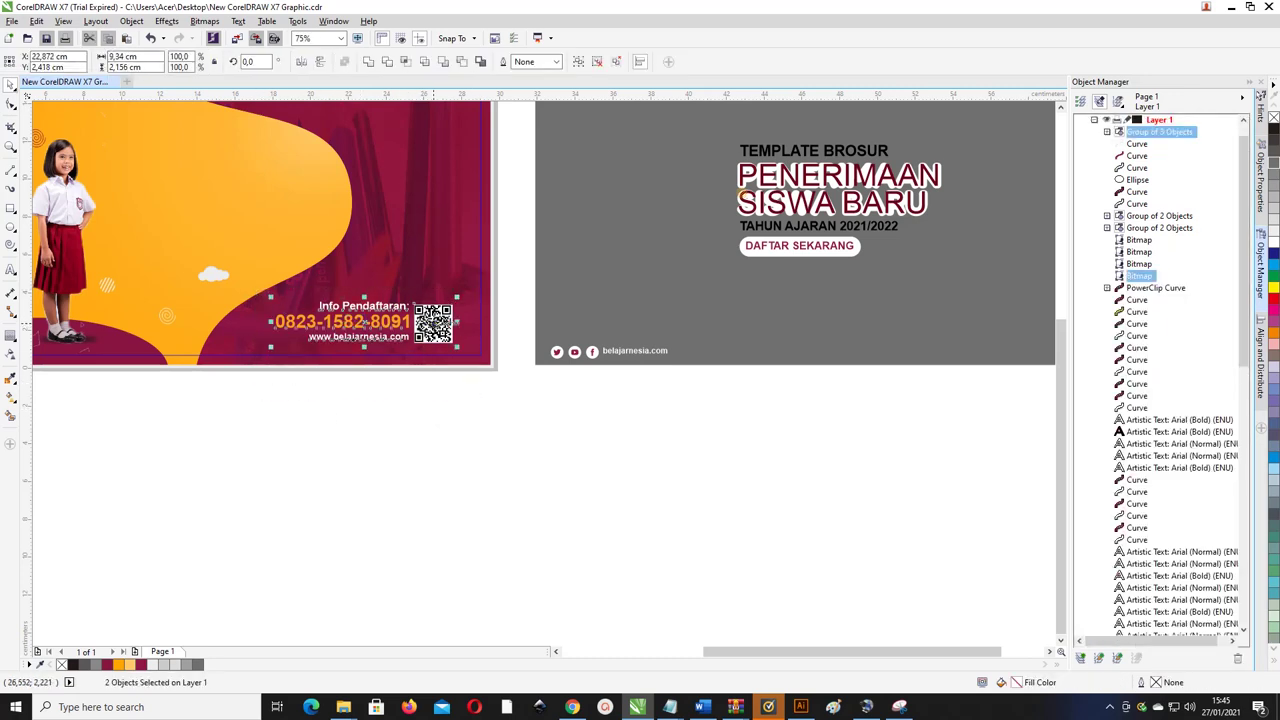
key(e)
drag(434, 322, 446, 326)
click(457, 420)
scroll(560, 363, down, 1)
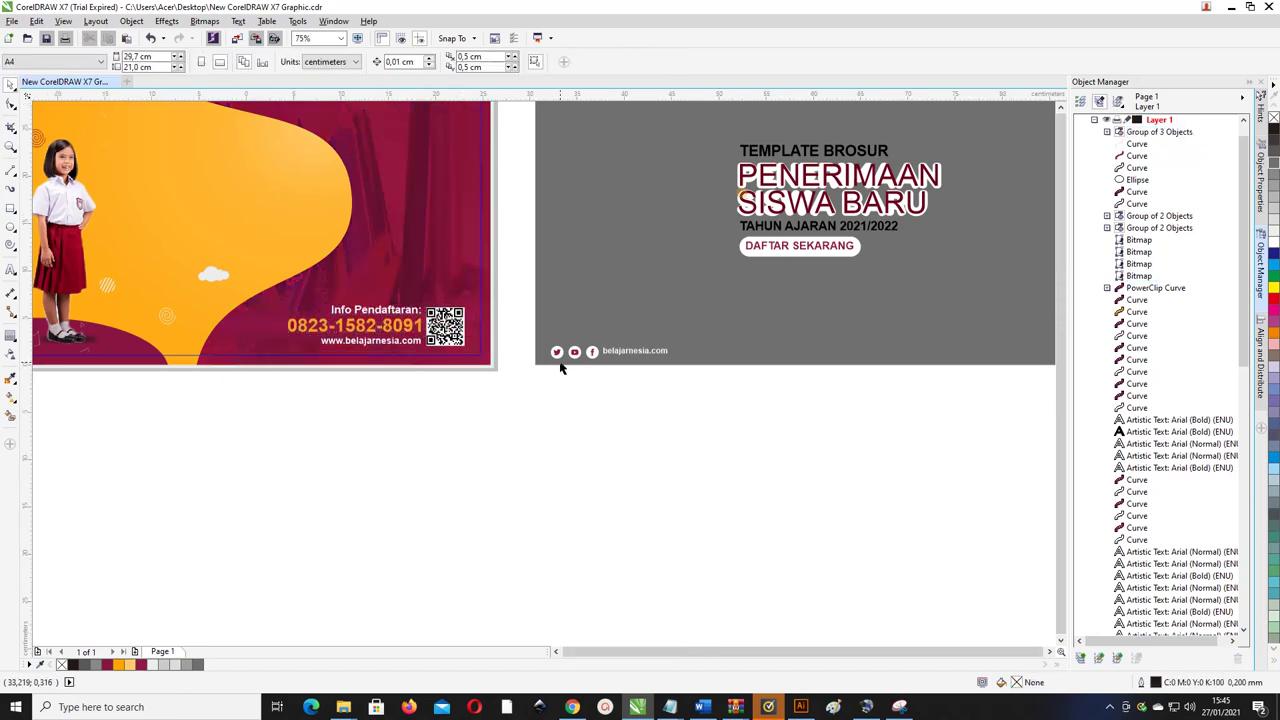
- Bring all the gray template's objects to the front of the layer, above the page artwork
drag(660, 390, 536, 356)
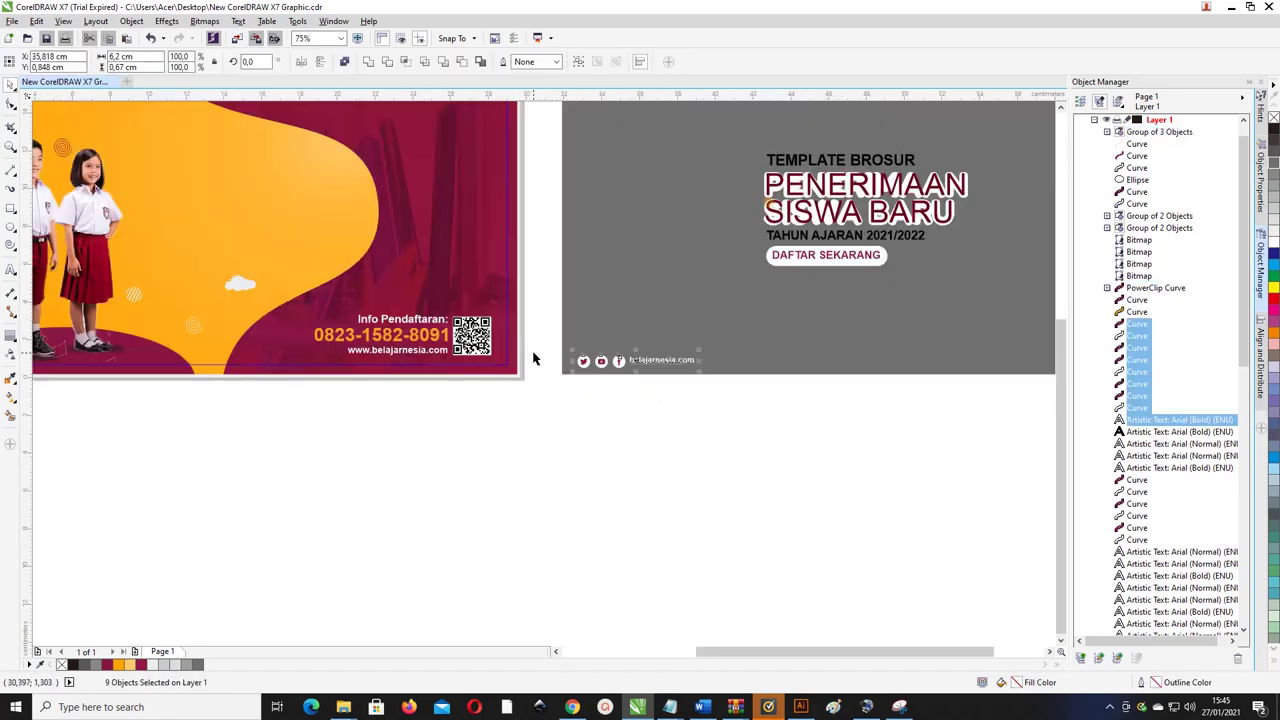
scroll(598, 364, down, 2)
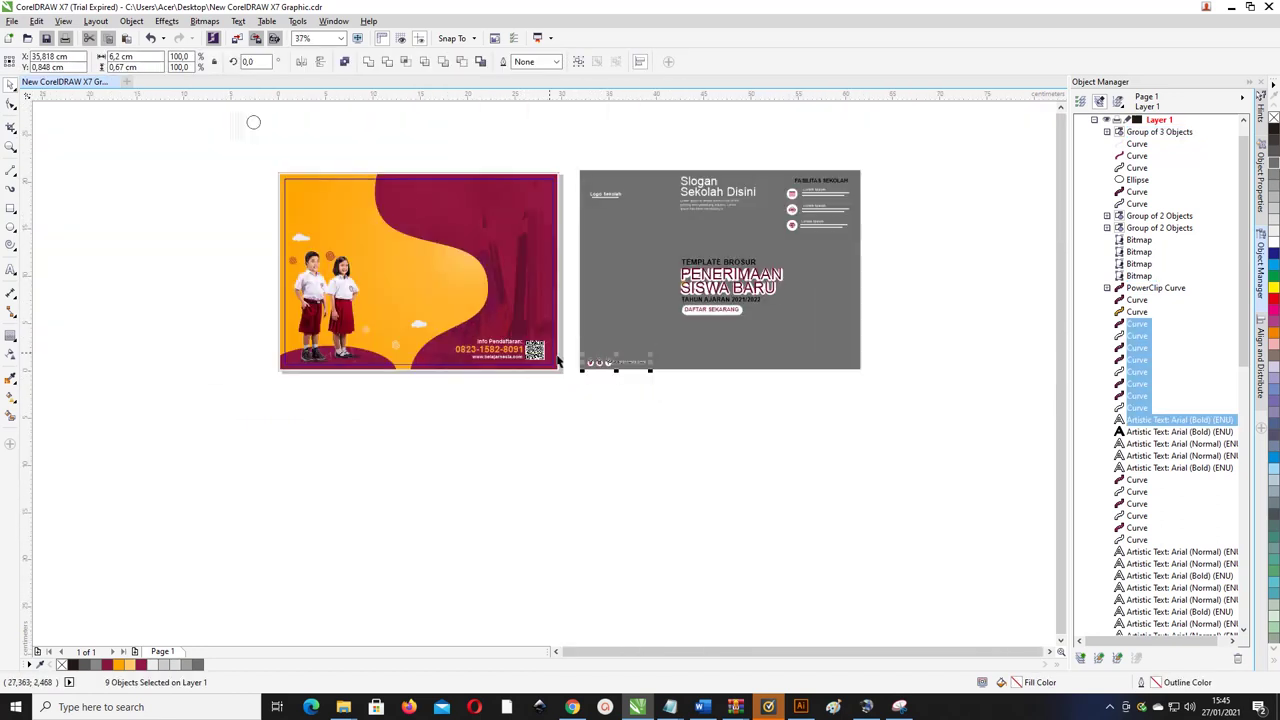
drag(957, 423, 569, 148)
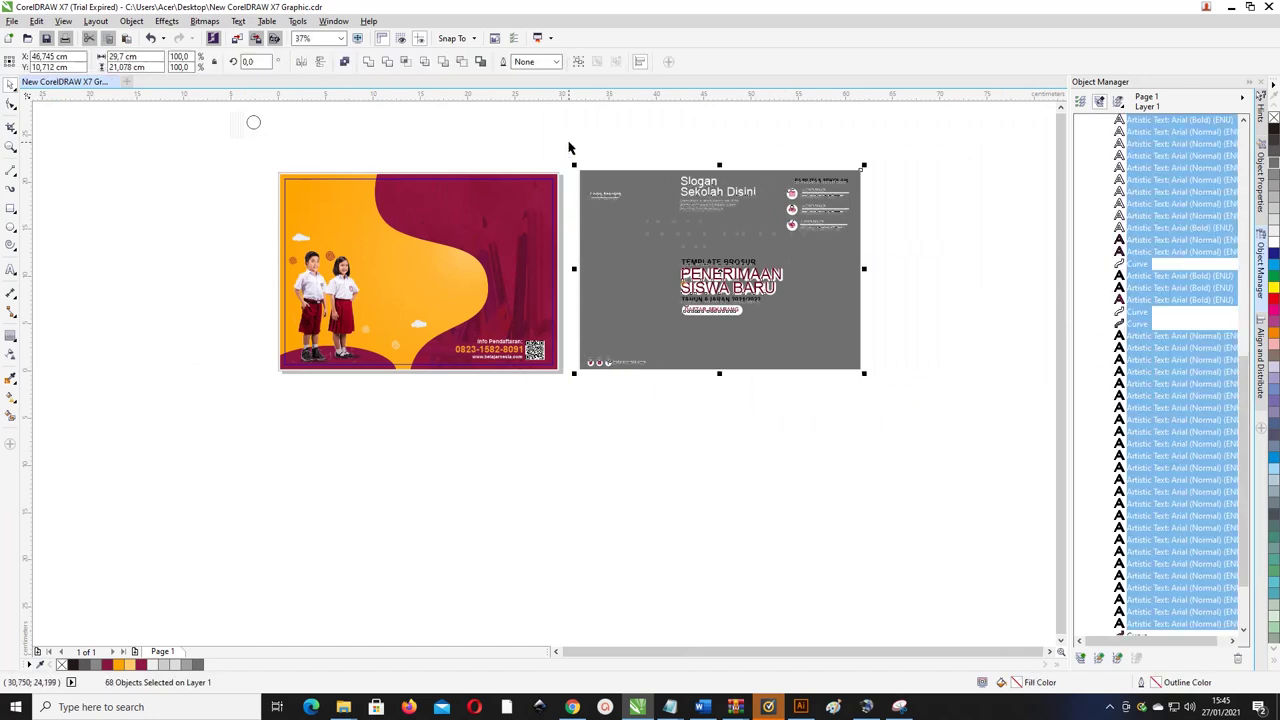
click(521, 399)
- Move the three social media icons and the belajarnesia.com text onto the maroon mound at the page's lower-left margin corner
scroll(410, 382, up, 2)
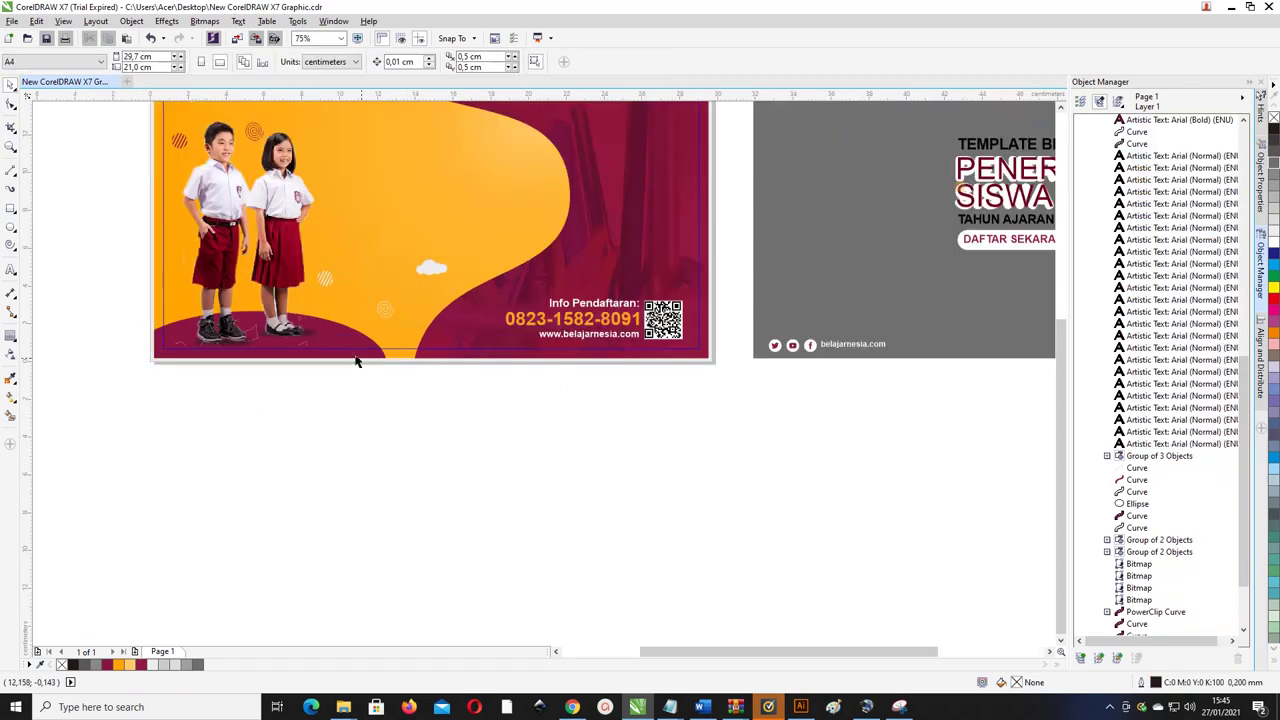
drag(934, 398, 198, 336)
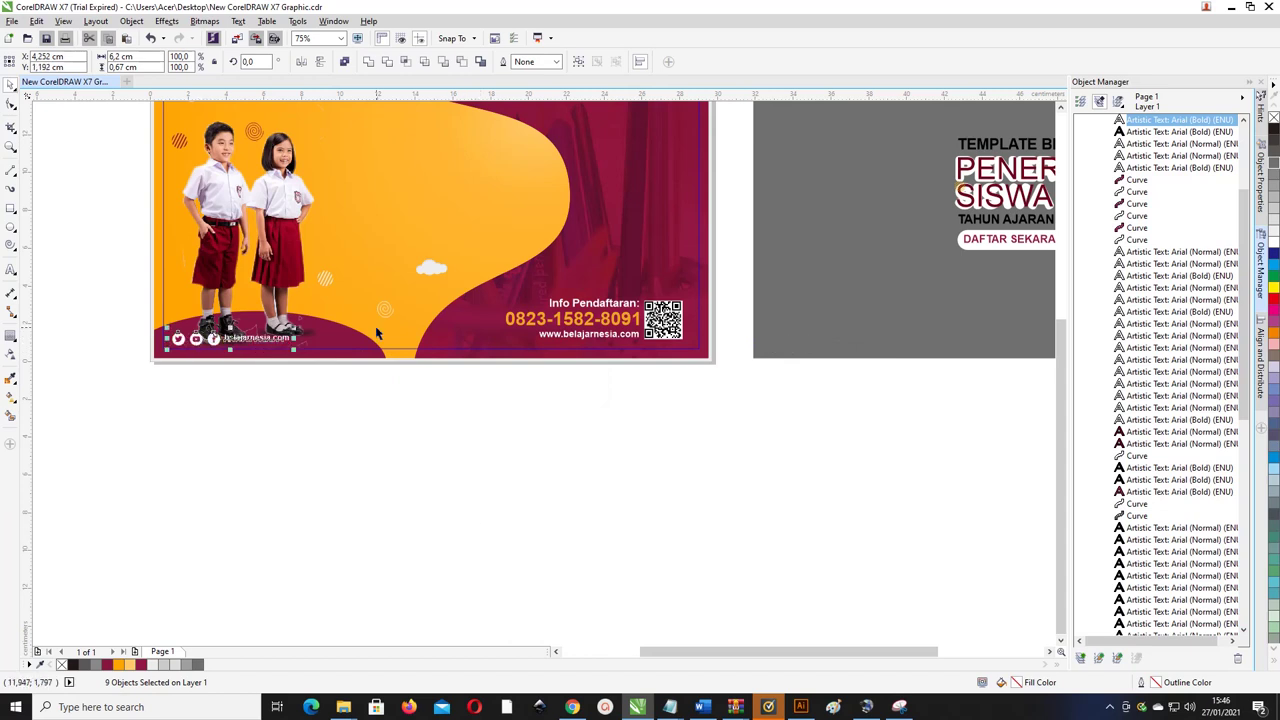
scroll(378, 333, down, 2)
scroll(222, 200, up, 2)
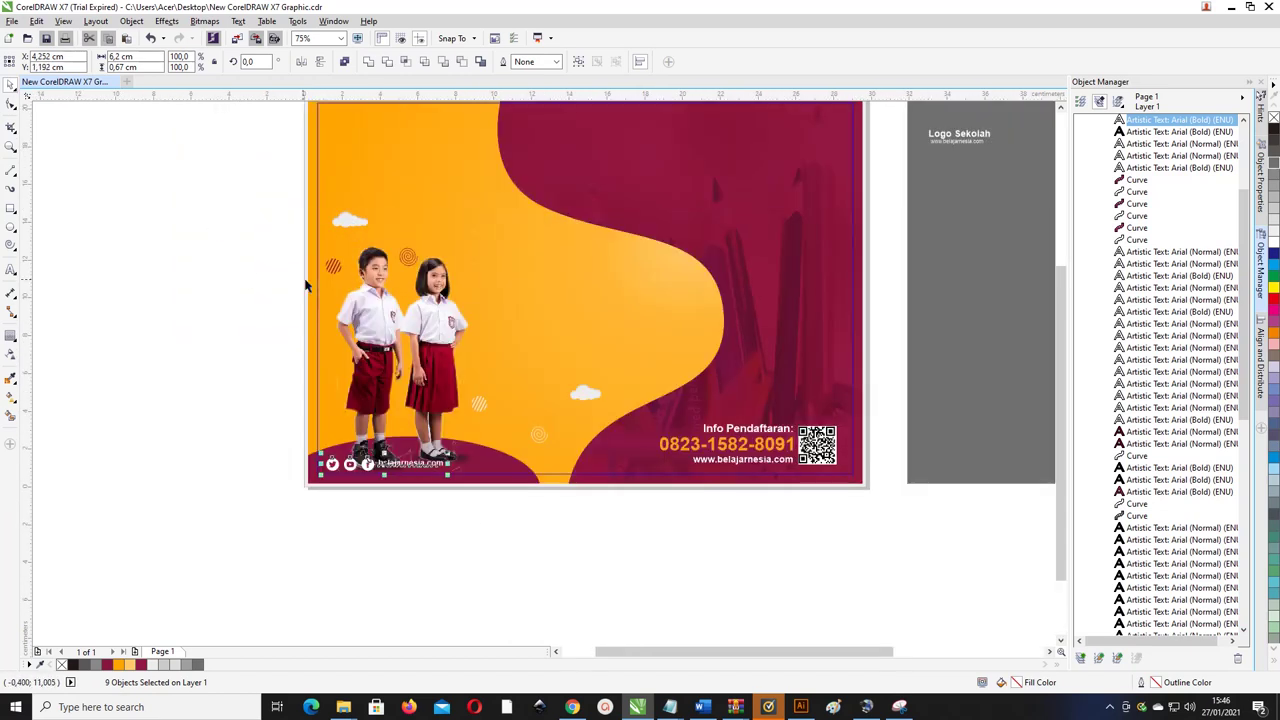
drag(392, 349, 392, 337)
key(ctrl+z)
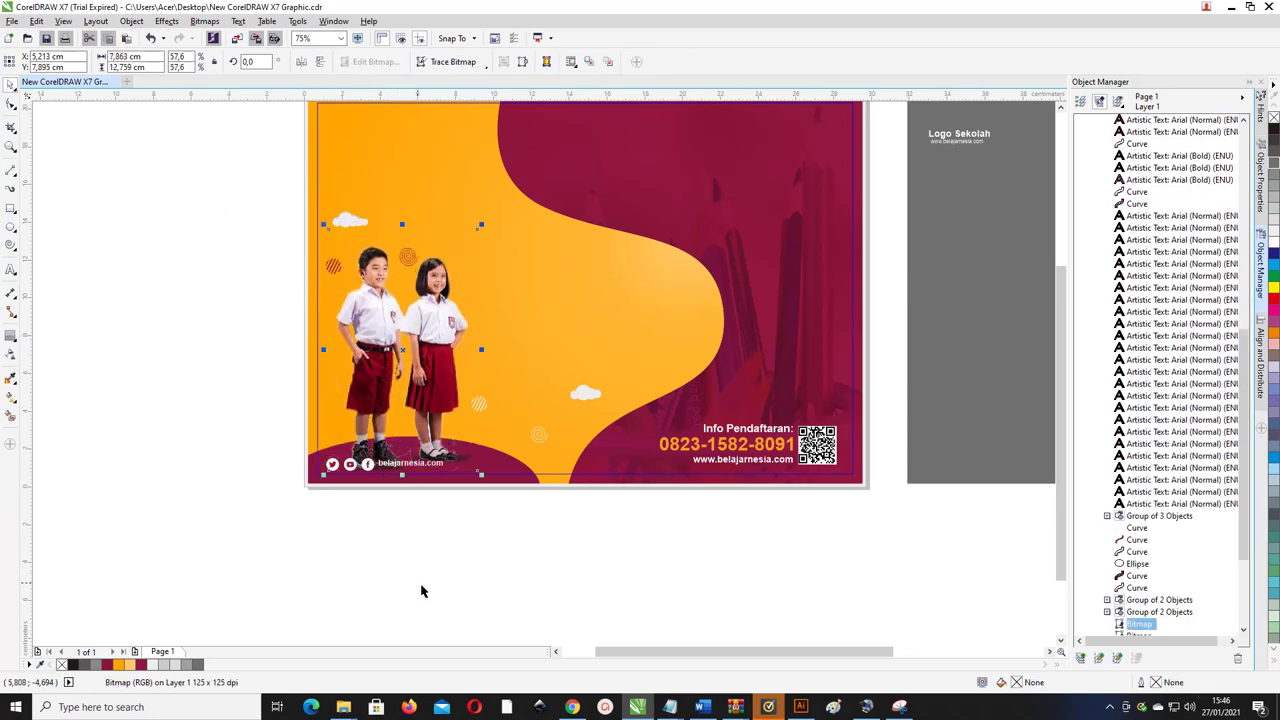
click(411, 464)
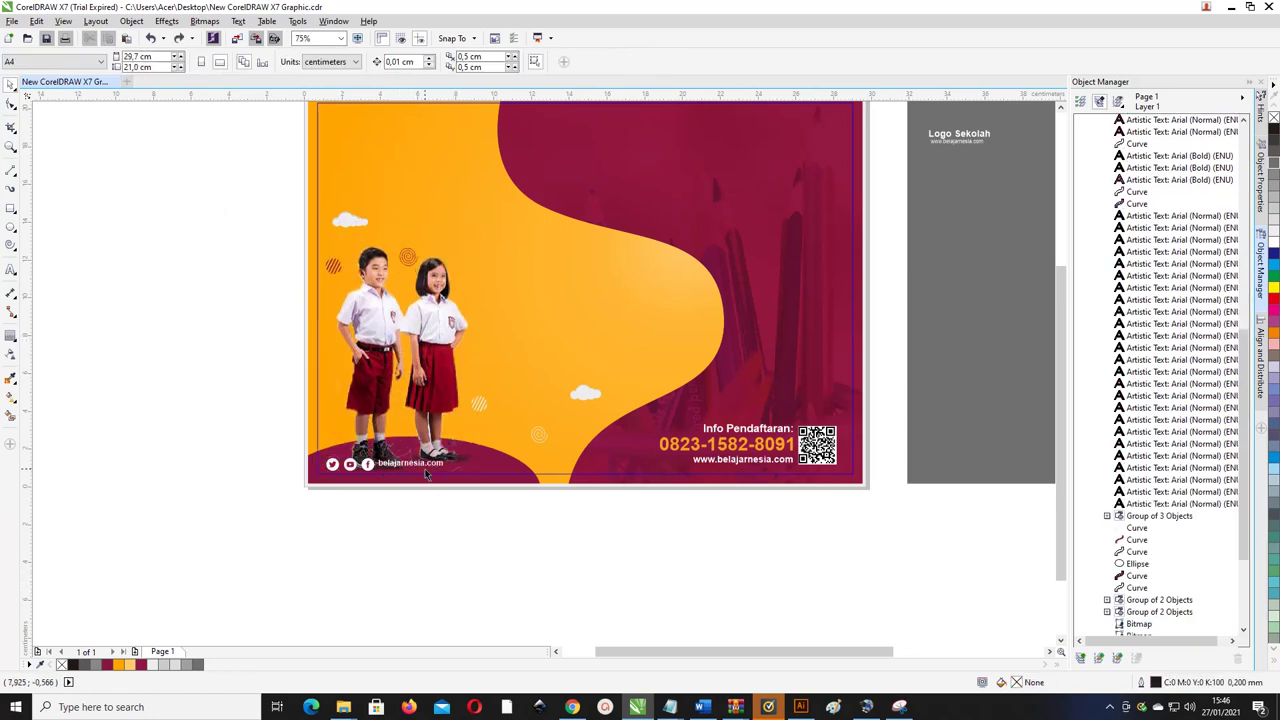
shift+click(332, 466)
scroll(318, 474, up, 2)
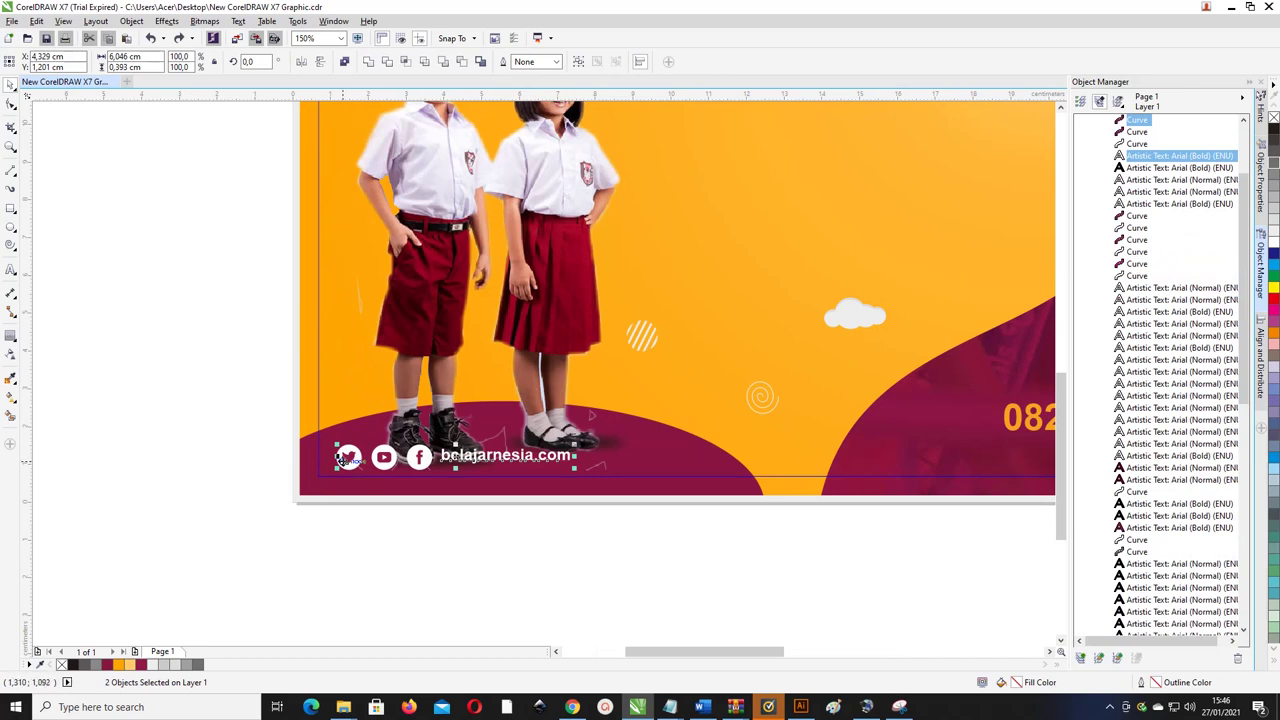
drag(257, 423, 580, 466)
drag(348, 451, 312, 455)
key(ctrl+z)
click(294, 456)
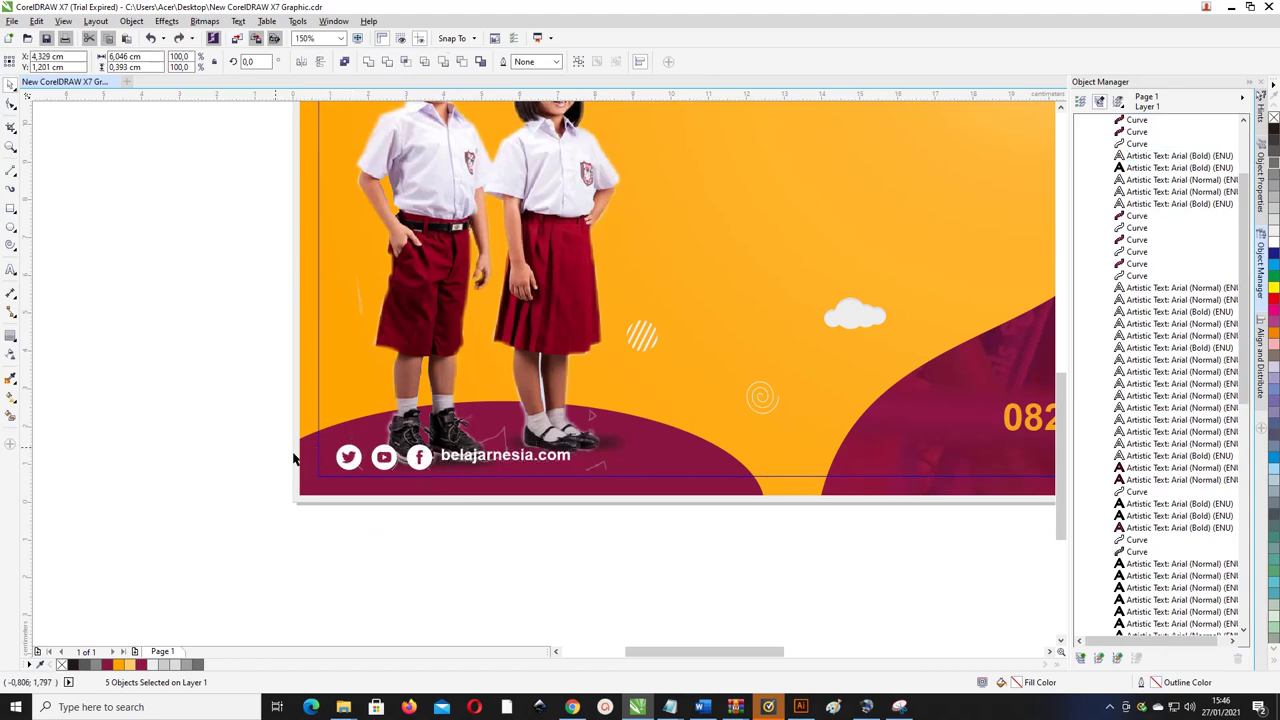
- Move the schoolchildren photo up to the mound's top edge, clear of the social media icons
drag(437, 414, 430, 346)
drag(720, 532, 490, 393)
drag(574, 441, 615, 401)
drag(543, 527, 463, 413)
- Group the social media icons with the belajarnesia.com text and shrink the group to about 3.9 cm wide
drag(641, 519, 303, 432)
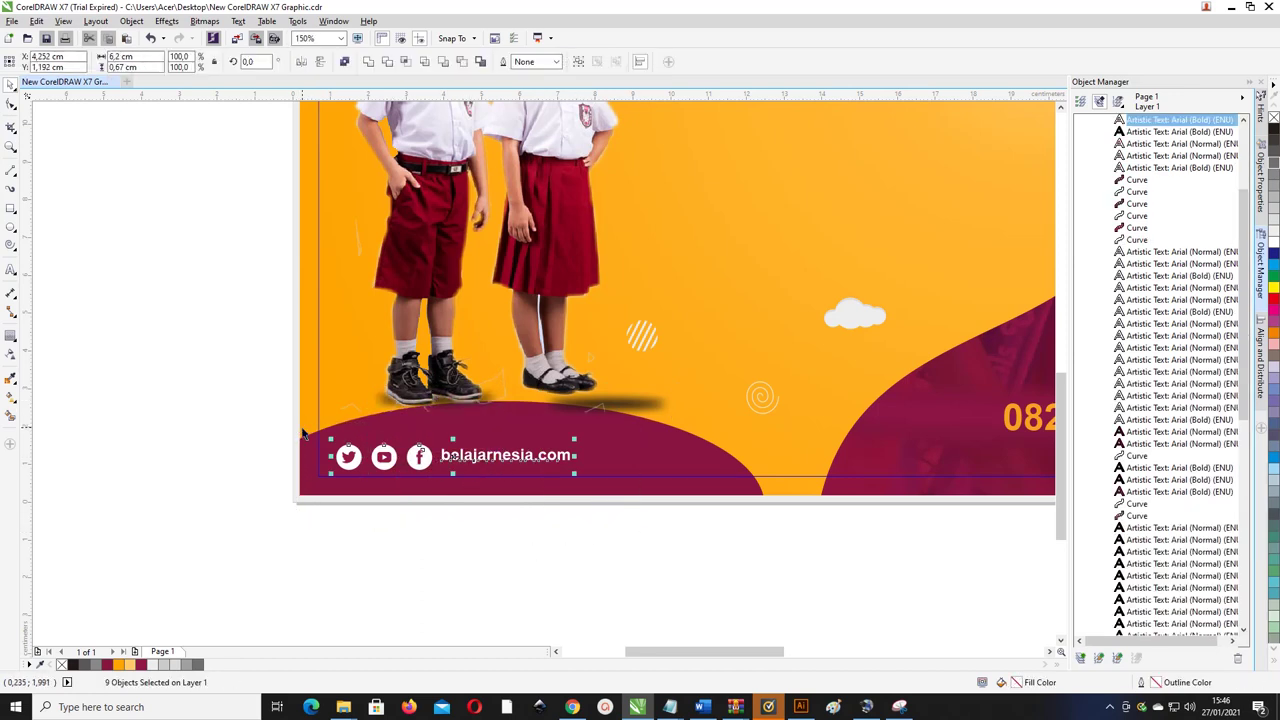
key(ctrl+g)
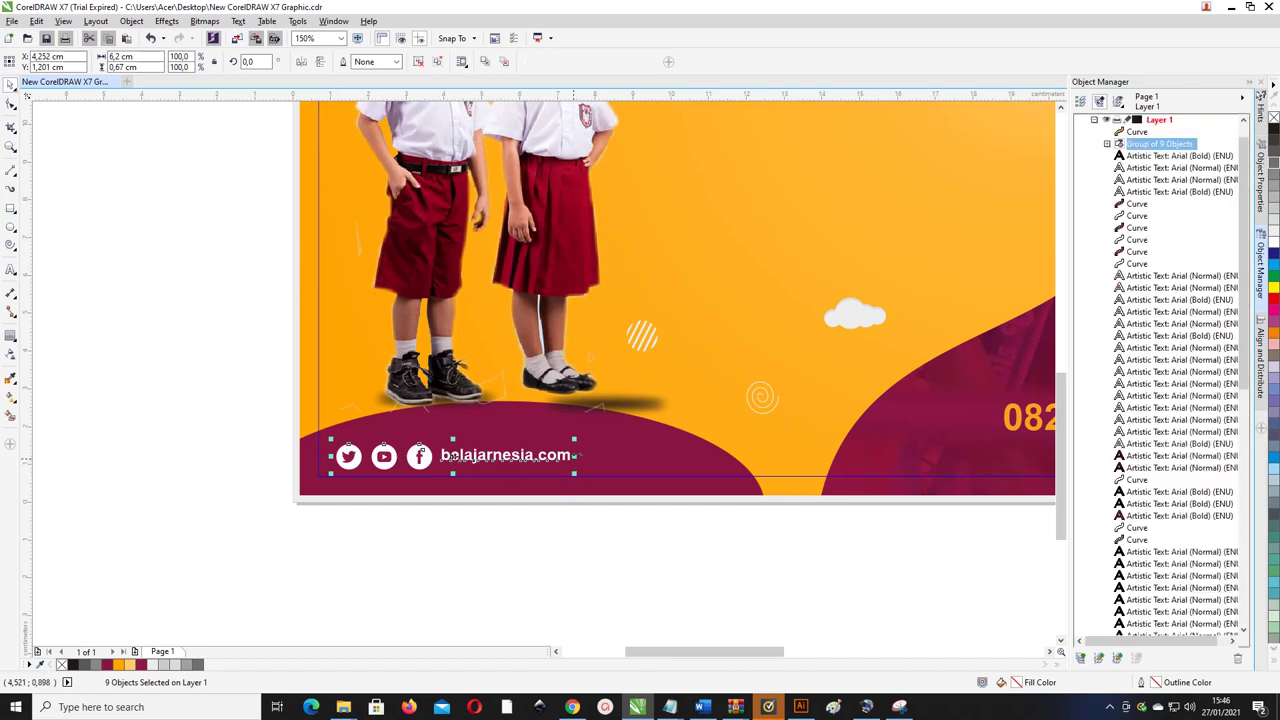
drag(575, 440, 516, 452)
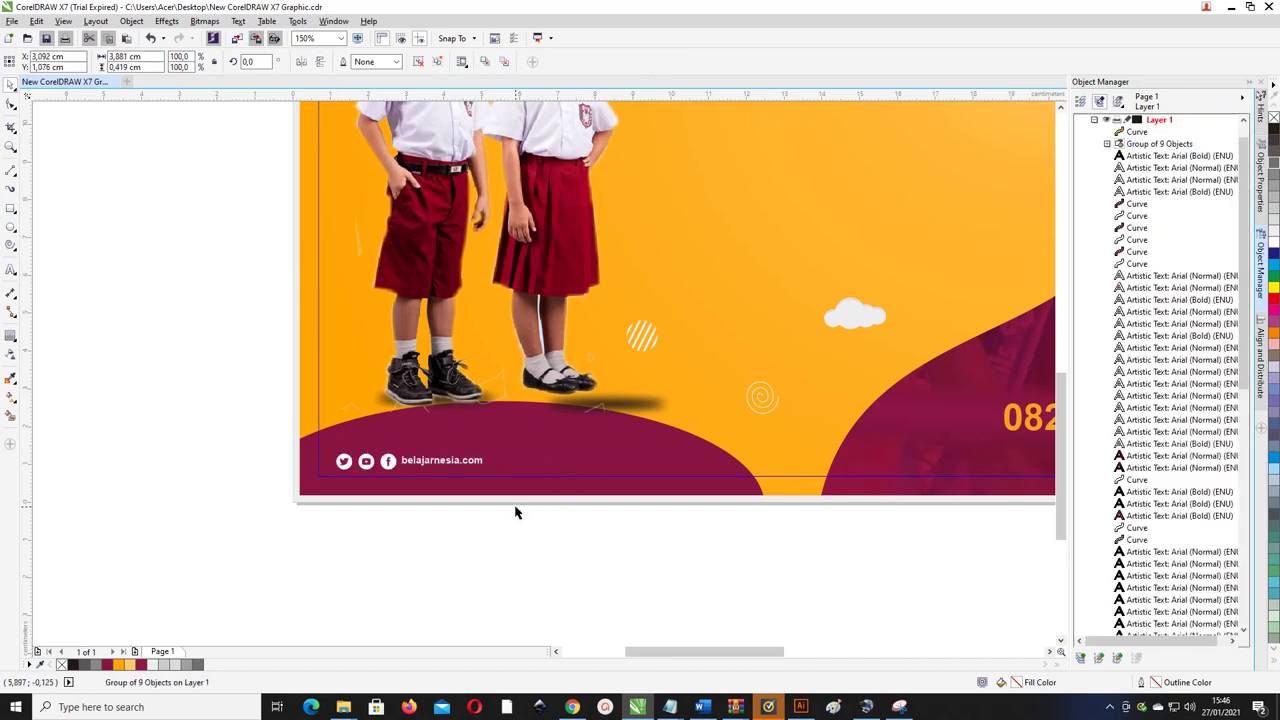
click(514, 514)
- Shift the schoolchildren photo slightly to the left and move the loose shadow directly beneath the girl's shoes
scroll(505, 485, down, 2)
click(468, 387)
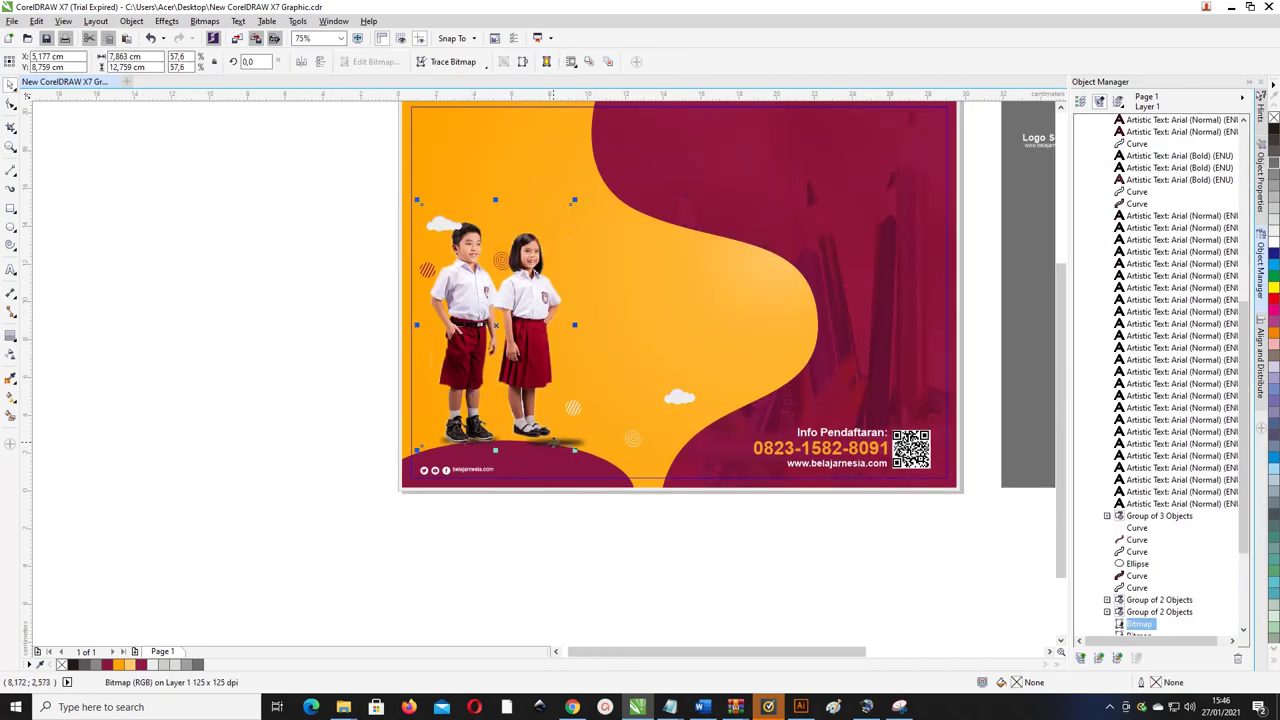
key(Escape)
mouse_move(552, 440)
mouse_down()
mouse_move(535, 438)
mouse_move(547, 438)
mouse_up()
drag(635, 509, 498, 386)
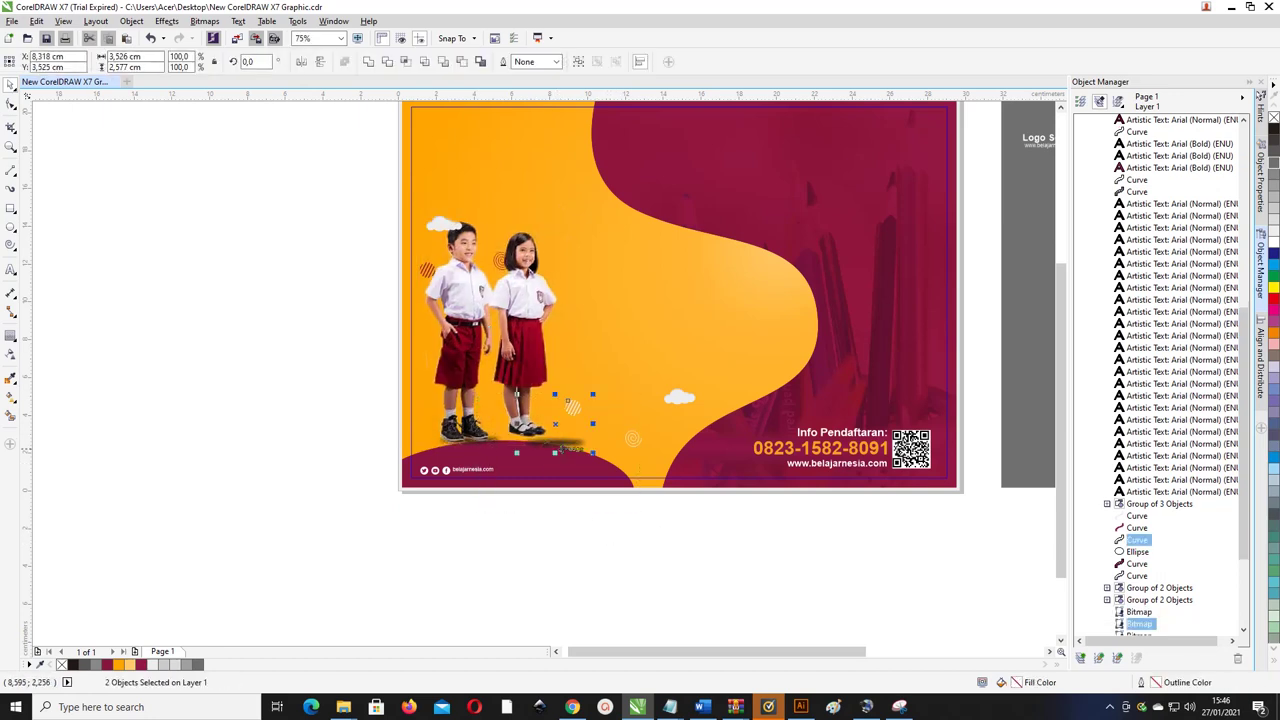
drag(574, 439, 537, 435)
key(ctrl+z)
click(594, 491)
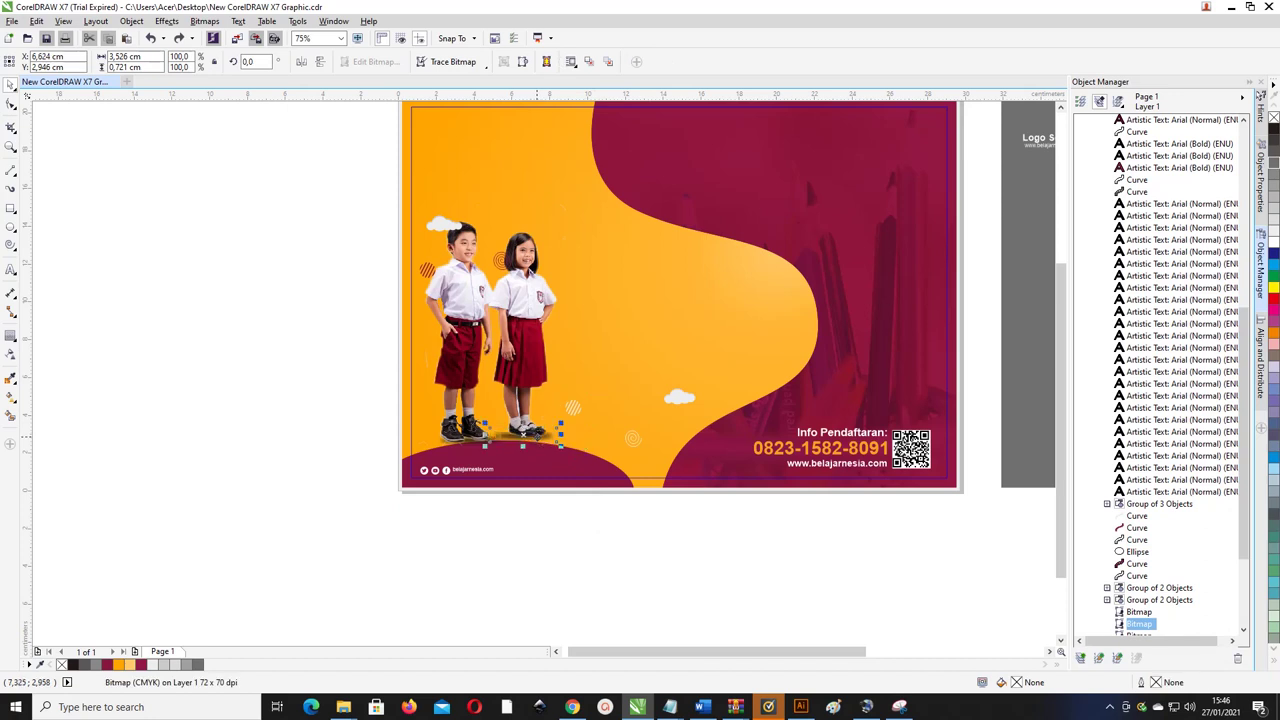
click(345, 330)
- Group the schoolchildren photo with its shadows and lower the group so their shoes stand on the maroon mound
scroll(449, 462, up, 2)
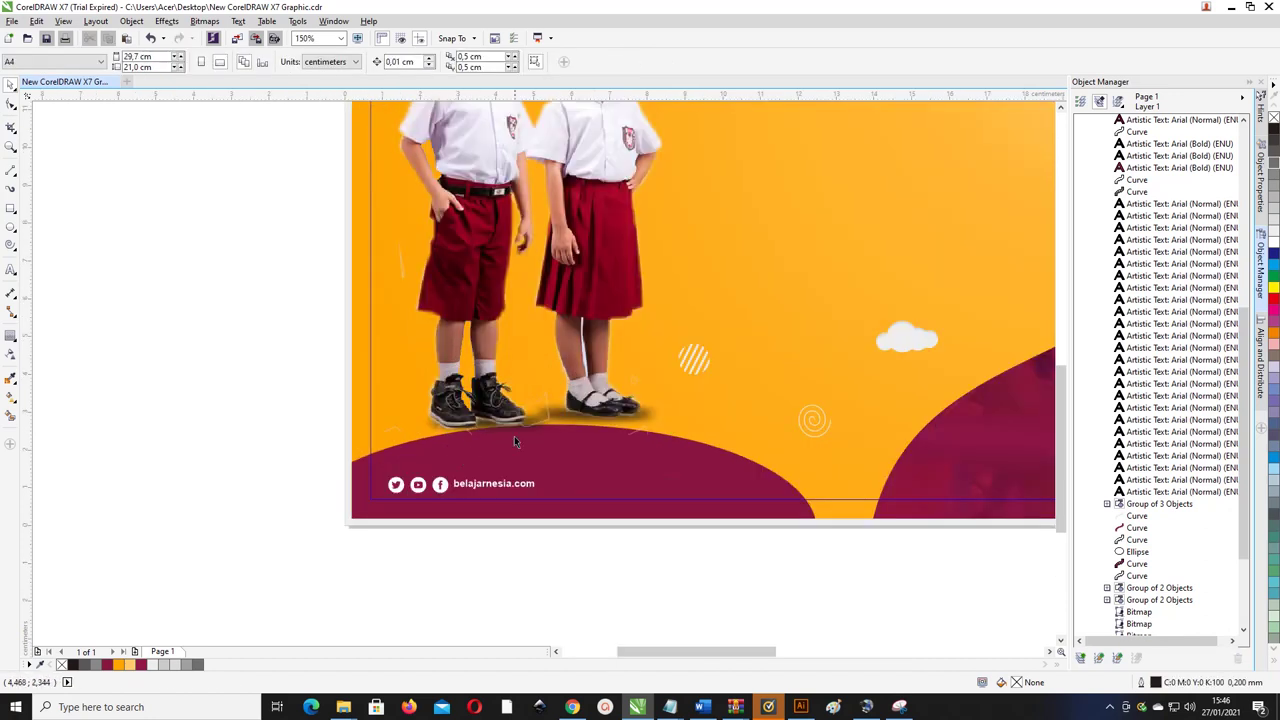
click(517, 430)
key(ctrl+z)
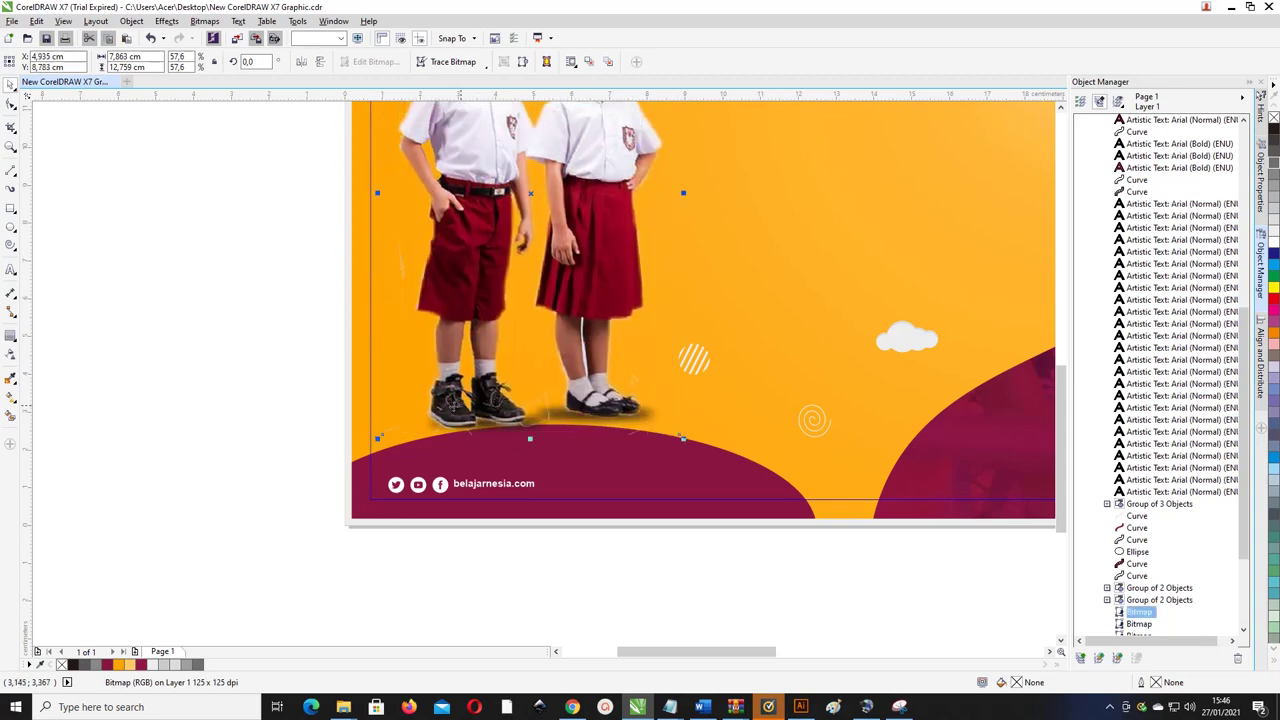
drag(292, 305, 675, 455)
key(ctrl+g)
mouse_move(592, 352)
mouse_down()
mouse_move(548, 348)
mouse_move(578, 370)
mouse_up()
key(ctrl+z)
key(Down)
key(Down)
key(Down)
click(595, 572)
scroll(419, 473, down, 1)
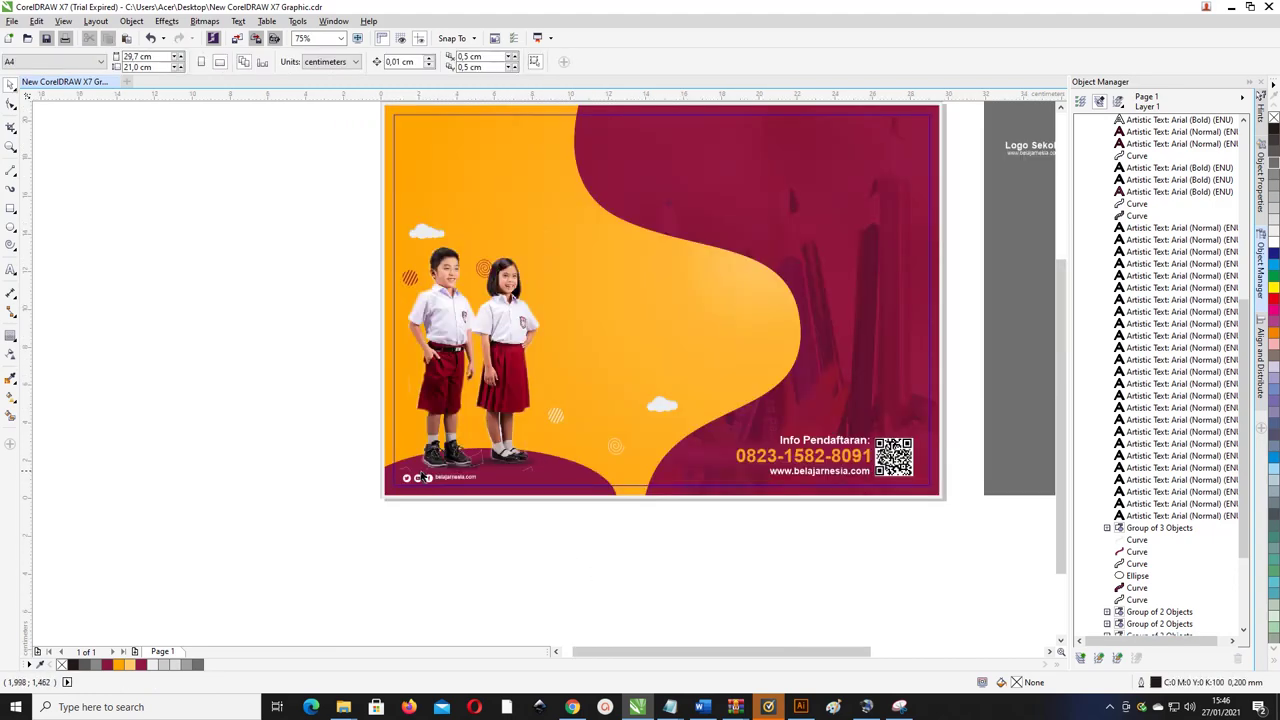
- Delete the white outline behind the PENERIMAAN SISWA BARU heading on the gray template
scroll(901, 415, down, 1)
key(z)
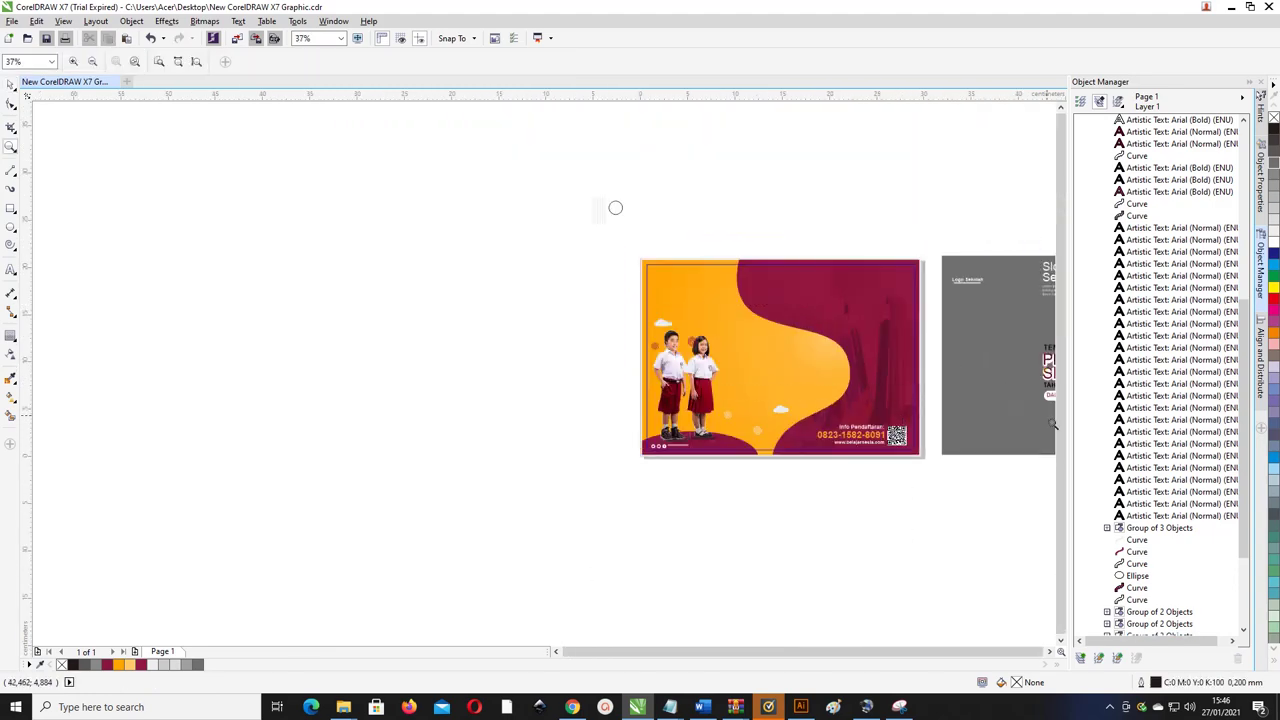
drag(622, 234, 1030, 453)
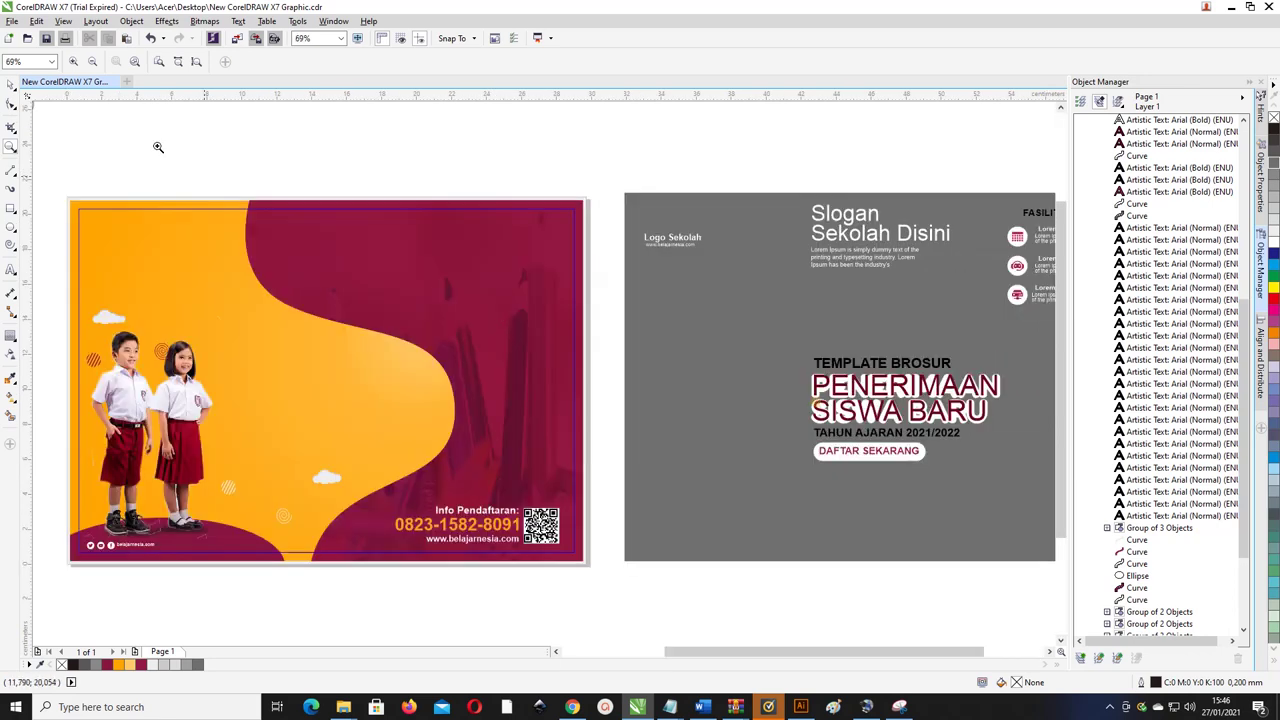
click(10, 85)
mouse_move(895, 398)
mouse_down()
mouse_move(879, 387)
mouse_move(890, 395)
mouse_up()
key(Delete)
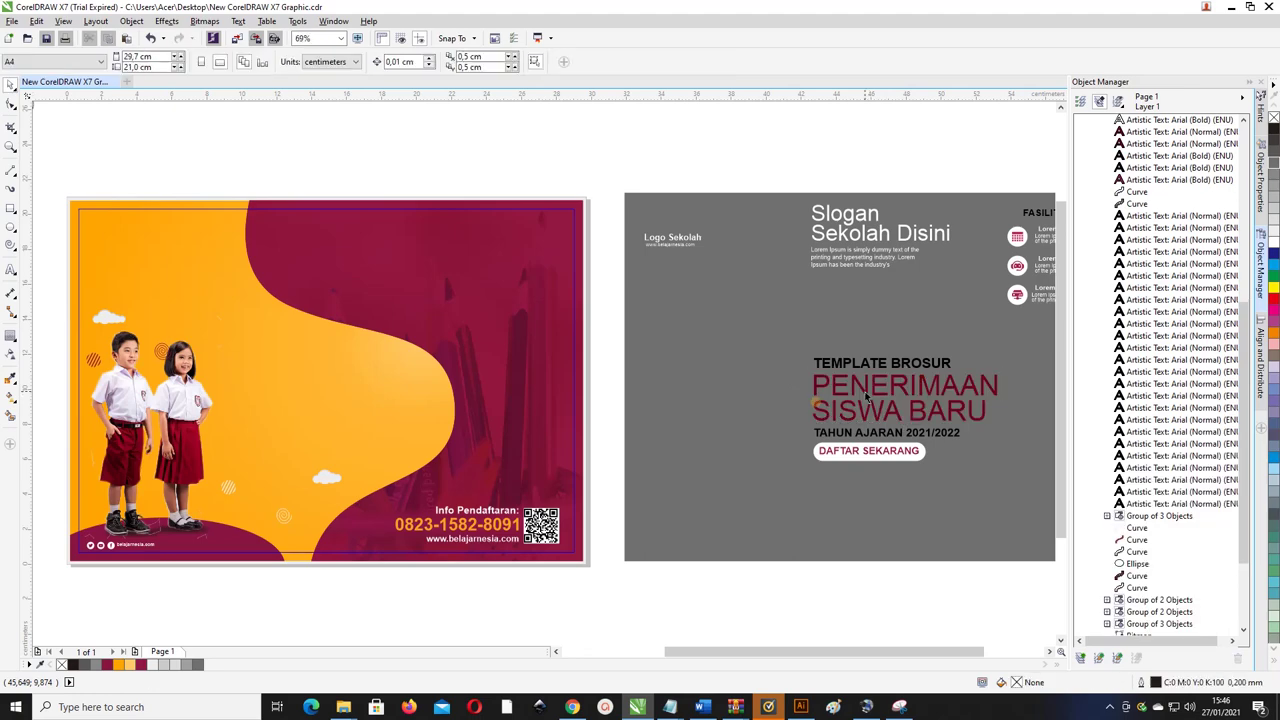
- Pull the small orange shape away from the start of SISWA BARU and delete it
scroll(764, 410, up, 2)
click(764, 412)
scroll(764, 412, down, 2)
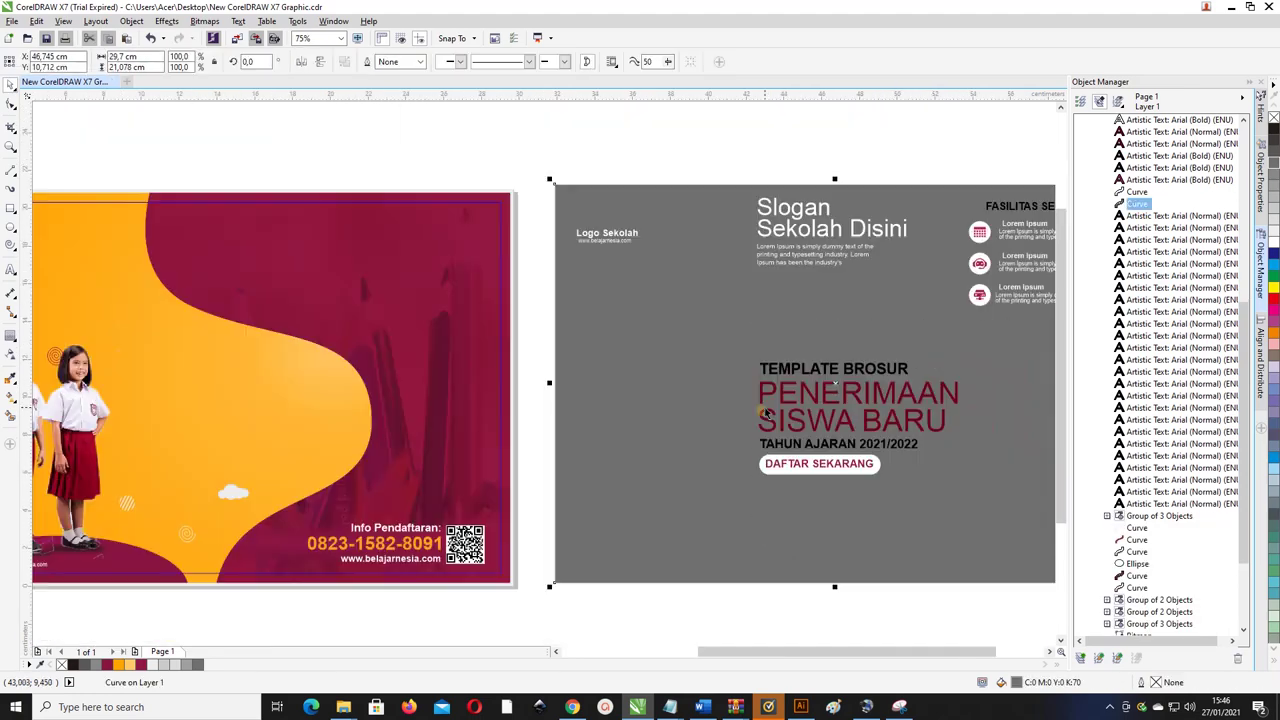
click(763, 409)
drag(763, 409, 698, 290)
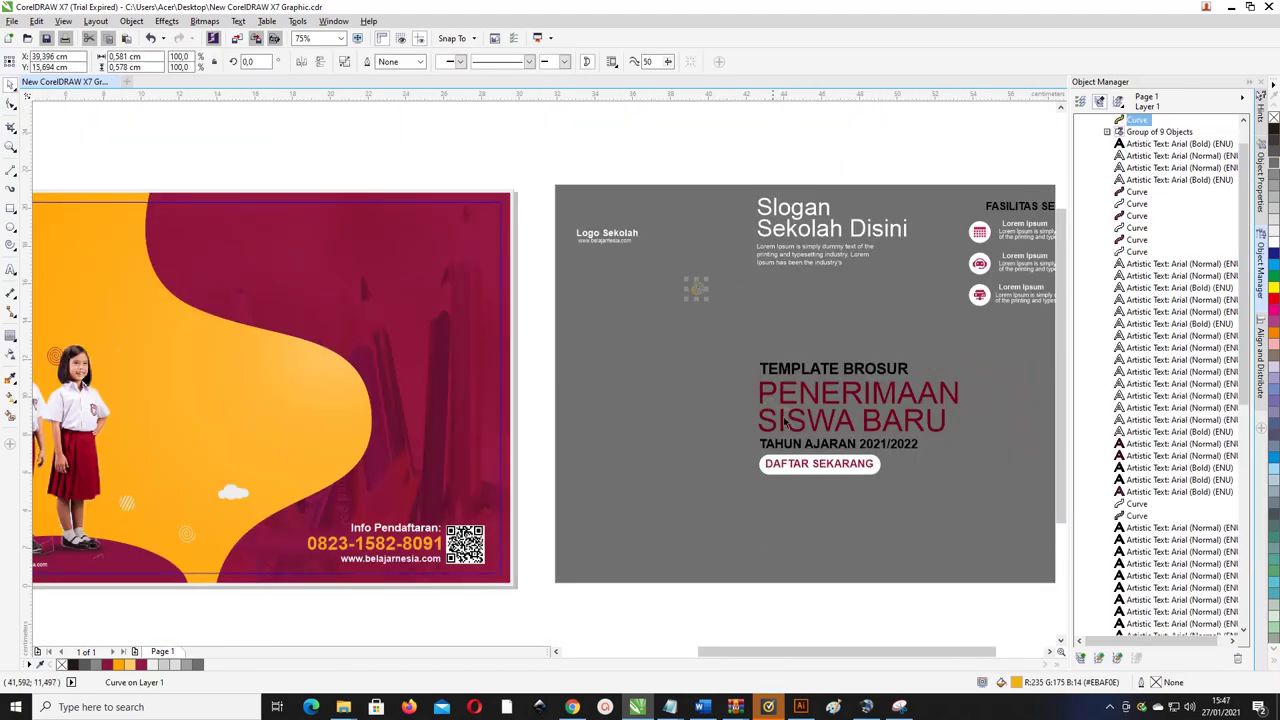
key(Delete)
- Move the whole PENERIMAAN SISWA BARU title block from the gray template onto the page's orange area beside the schoolchildren
scroll(773, 401, down, 2)
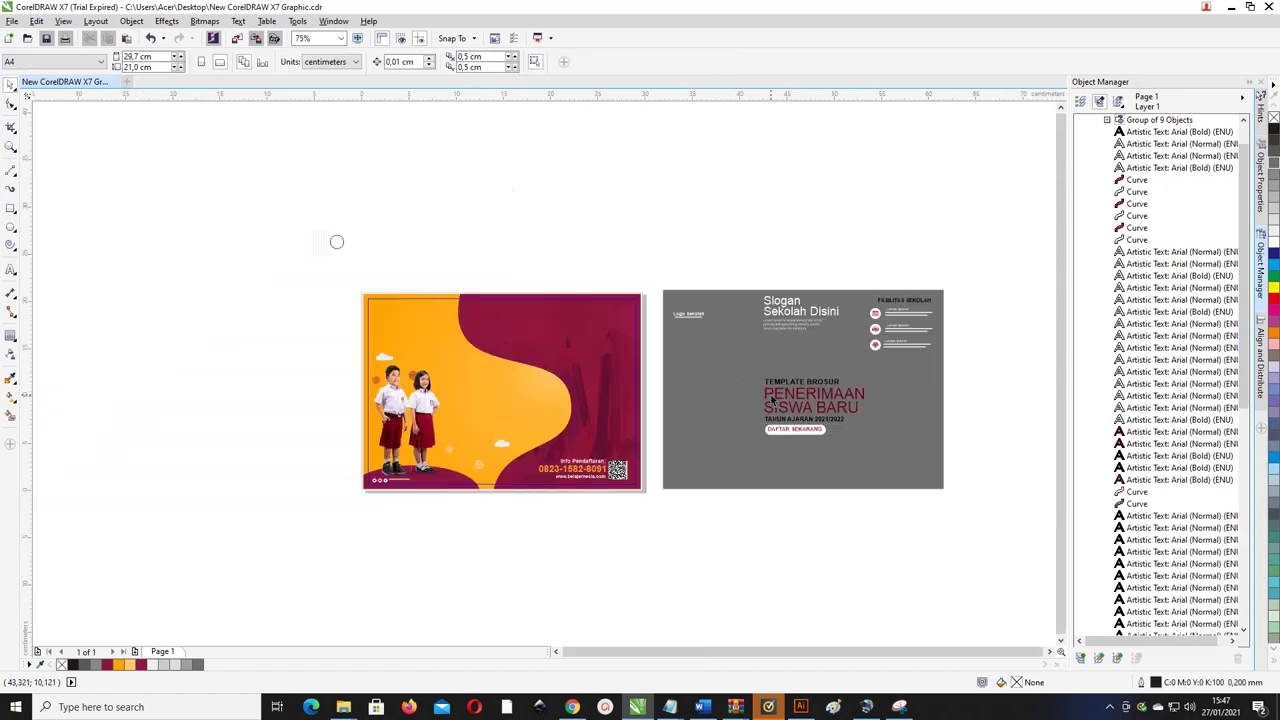
drag(903, 527, 789, 385)
drag(725, 361, 725, 361)
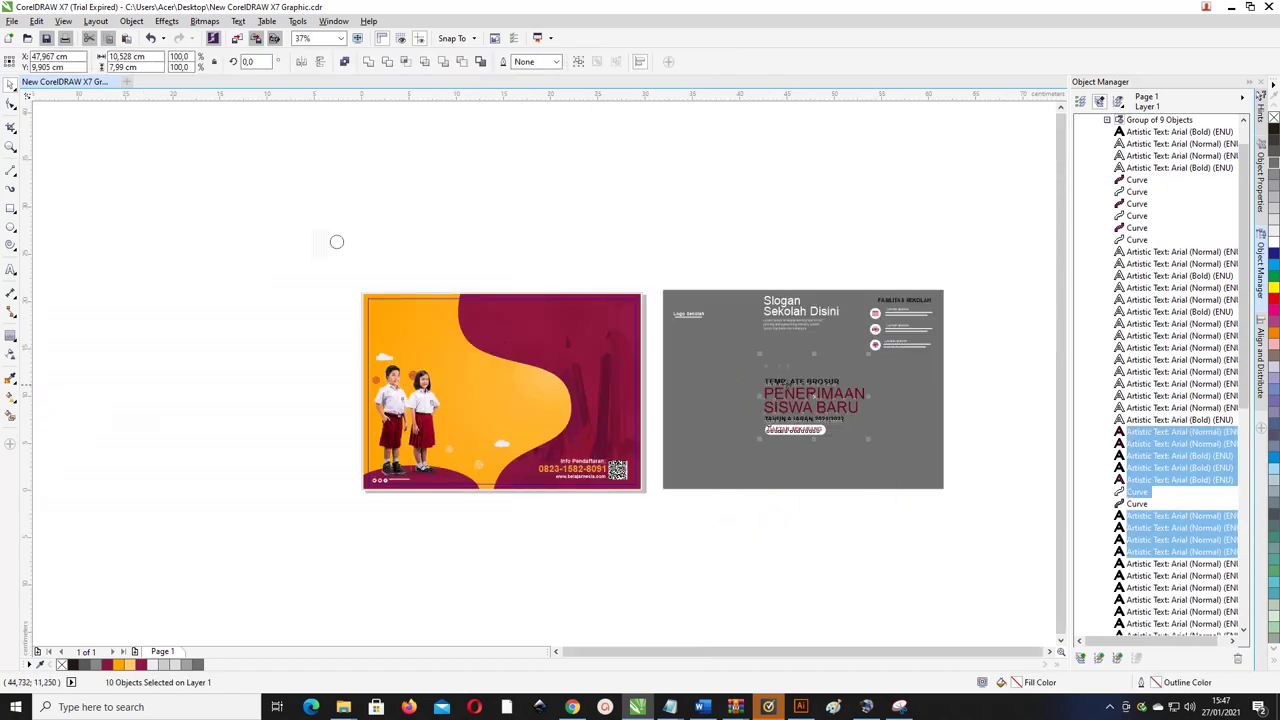
drag(798, 393, 479, 394)
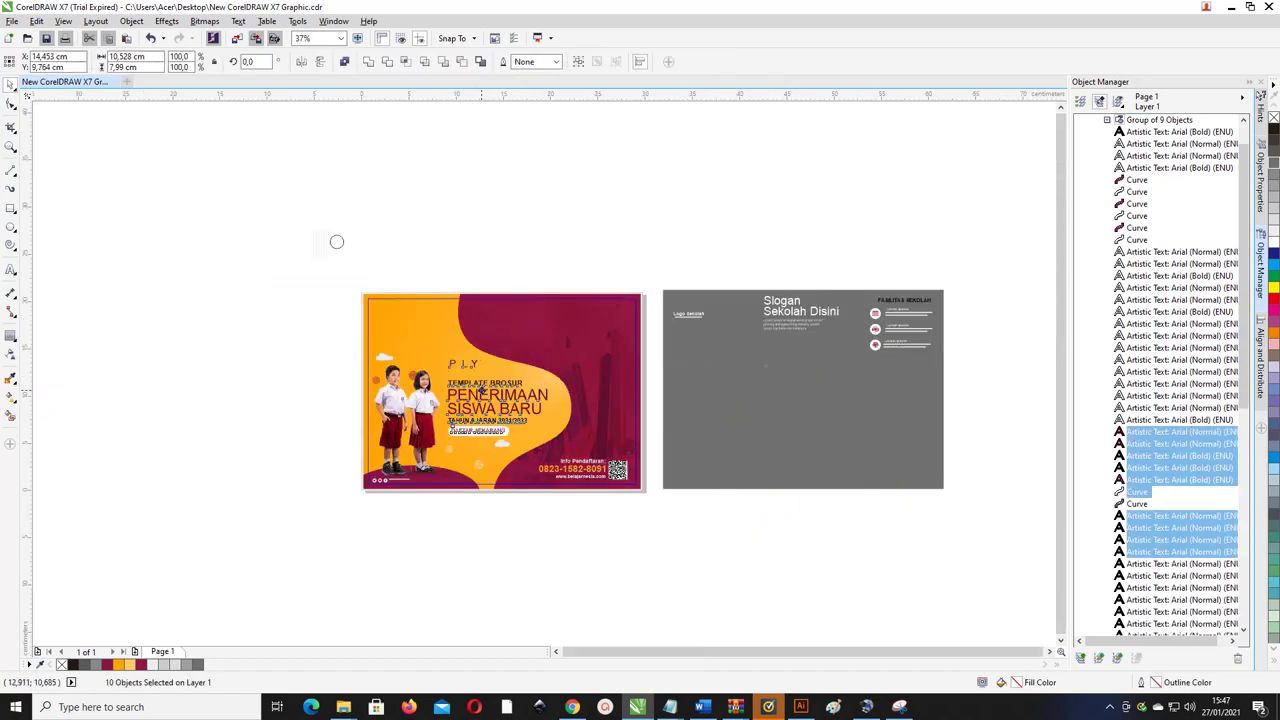
- Delete the stray letters above the TEMPLATE BROSUR line on the page
click(451, 263)
drag(414, 248, 497, 375)
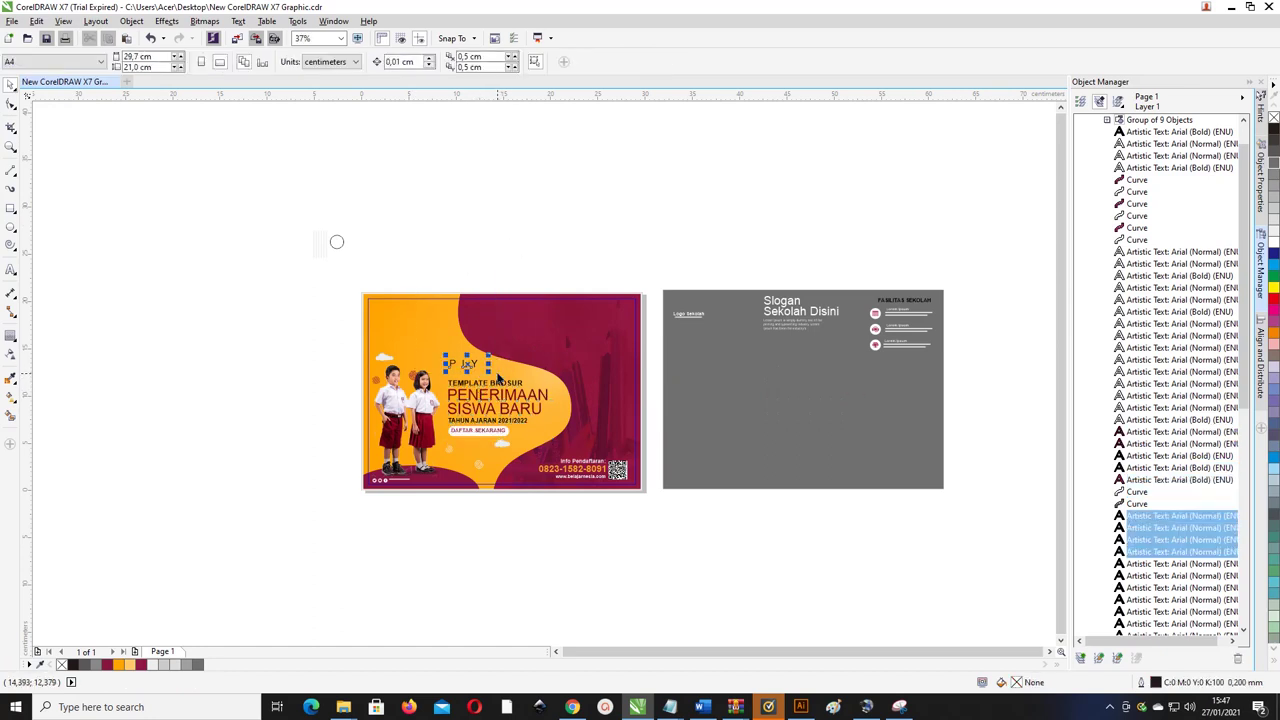
key(Delete)
- Set the font of the PENERIMAAN and SISWA BARU heading lines to Fredoka One
scroll(514, 377, up, 2)
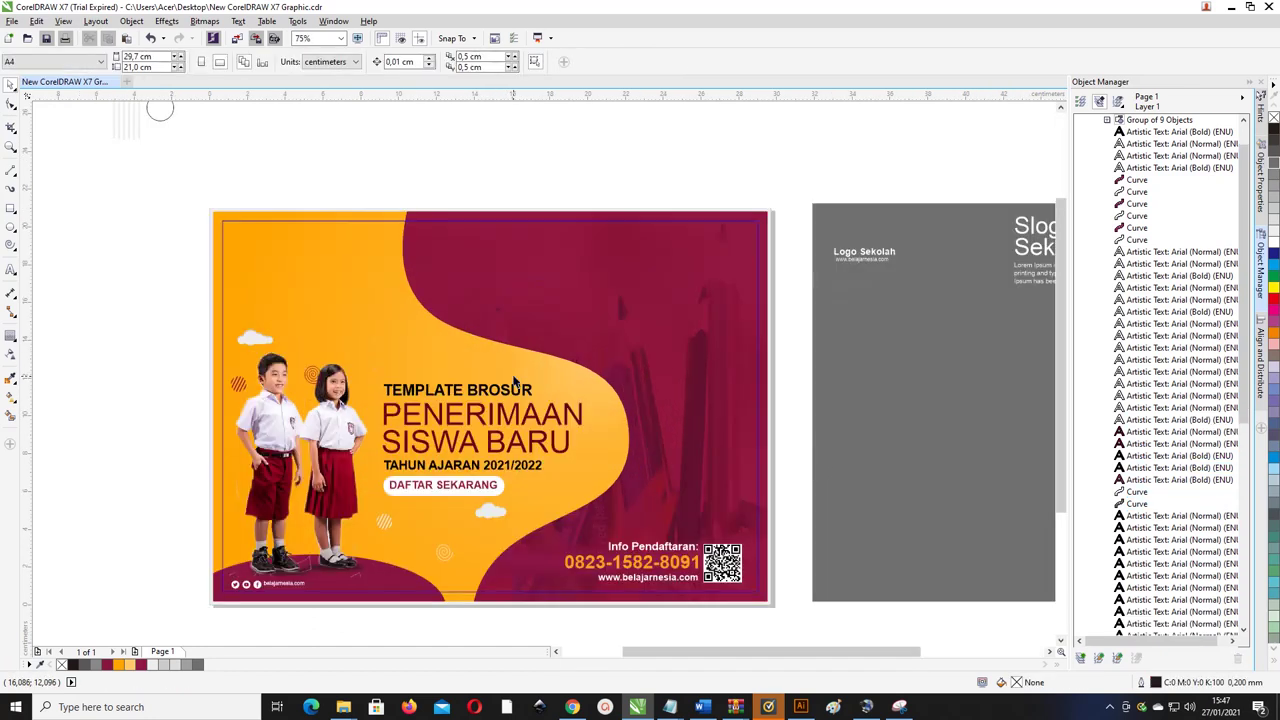
double_click(519, 416)
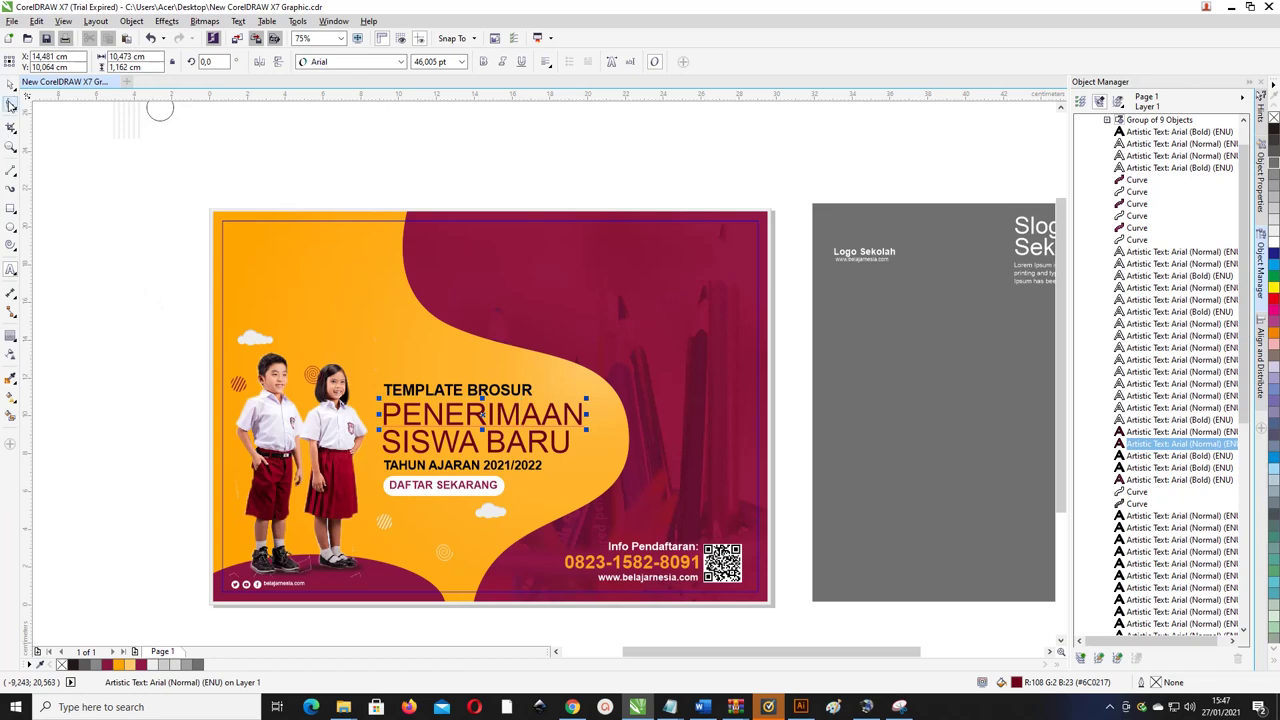
click(10, 86)
shift+click(424, 441)
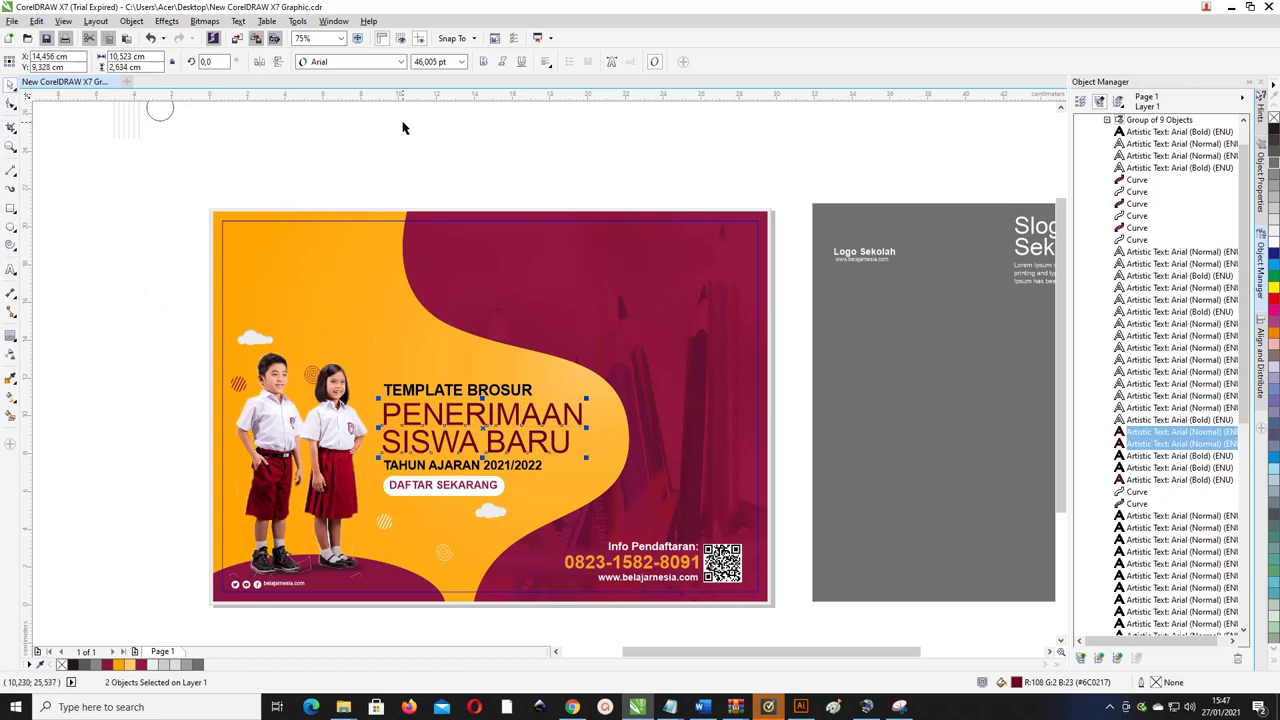
click(390, 62)
click(390, 62)
click(390, 62)
click(378, 114)
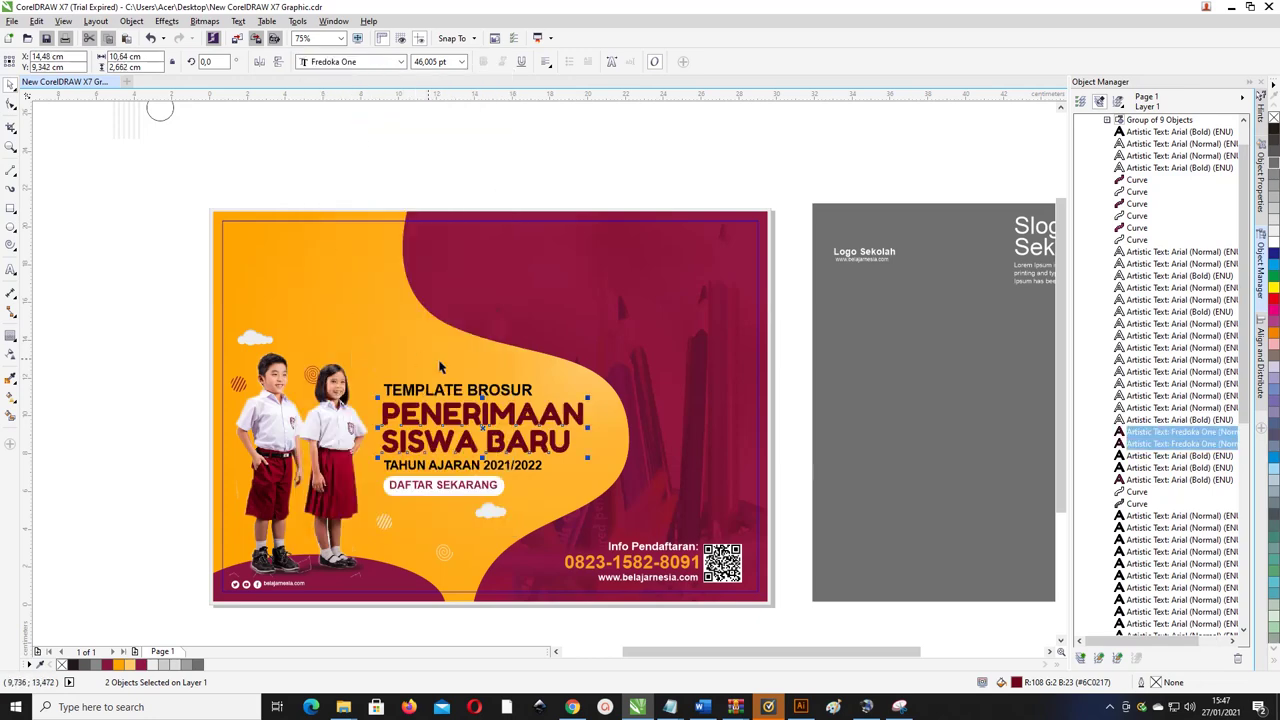
- Try to add a contour with an offset of about 0.603 cm to the PENERIMAAN text
click(10, 338)
scroll(458, 448, up, 2)
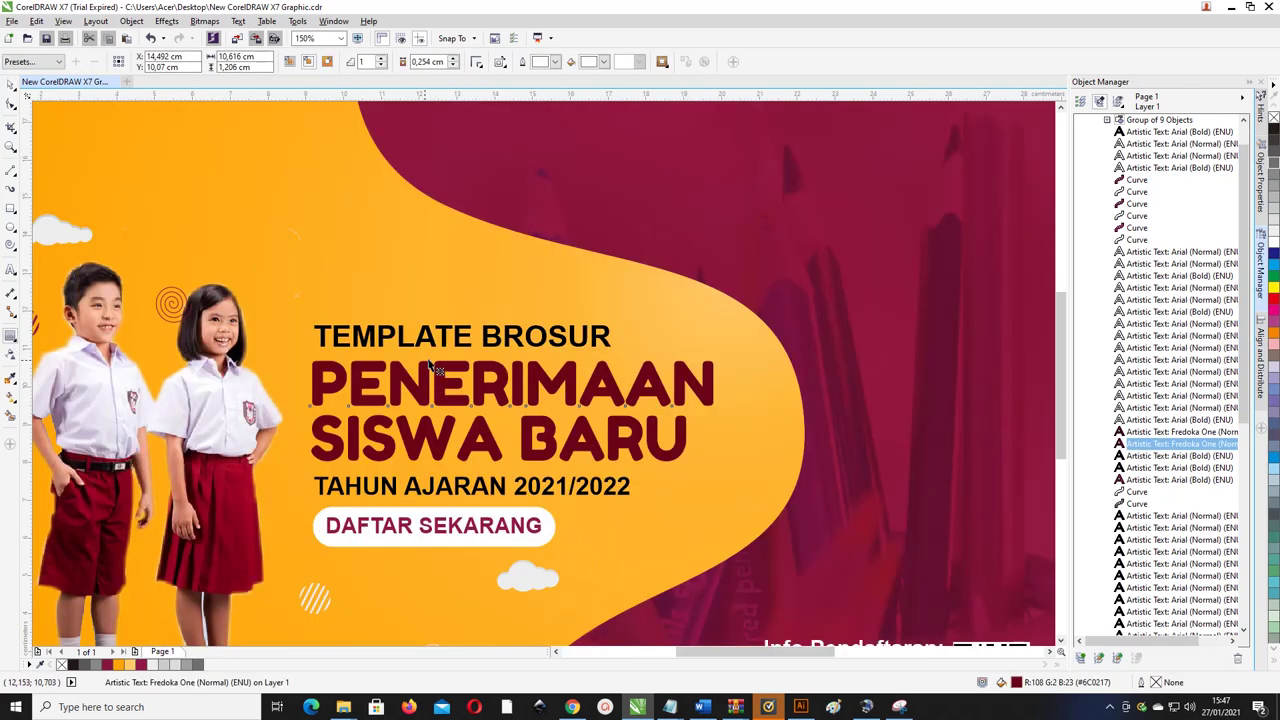
drag(424, 439, 432, 338)
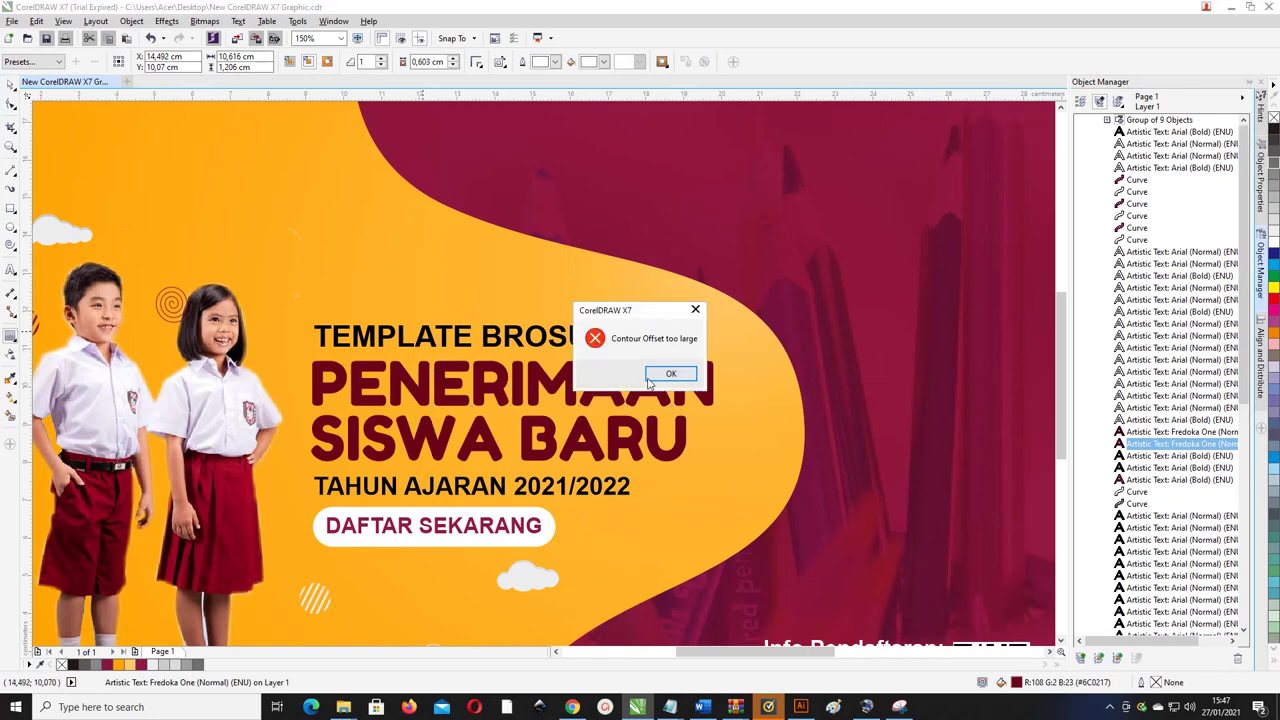
click(671, 373)
- Add a one-step white outer contour with an offset of about 0.065 cm around the PENERIMAAN text
click(10, 103)
click(312, 275)
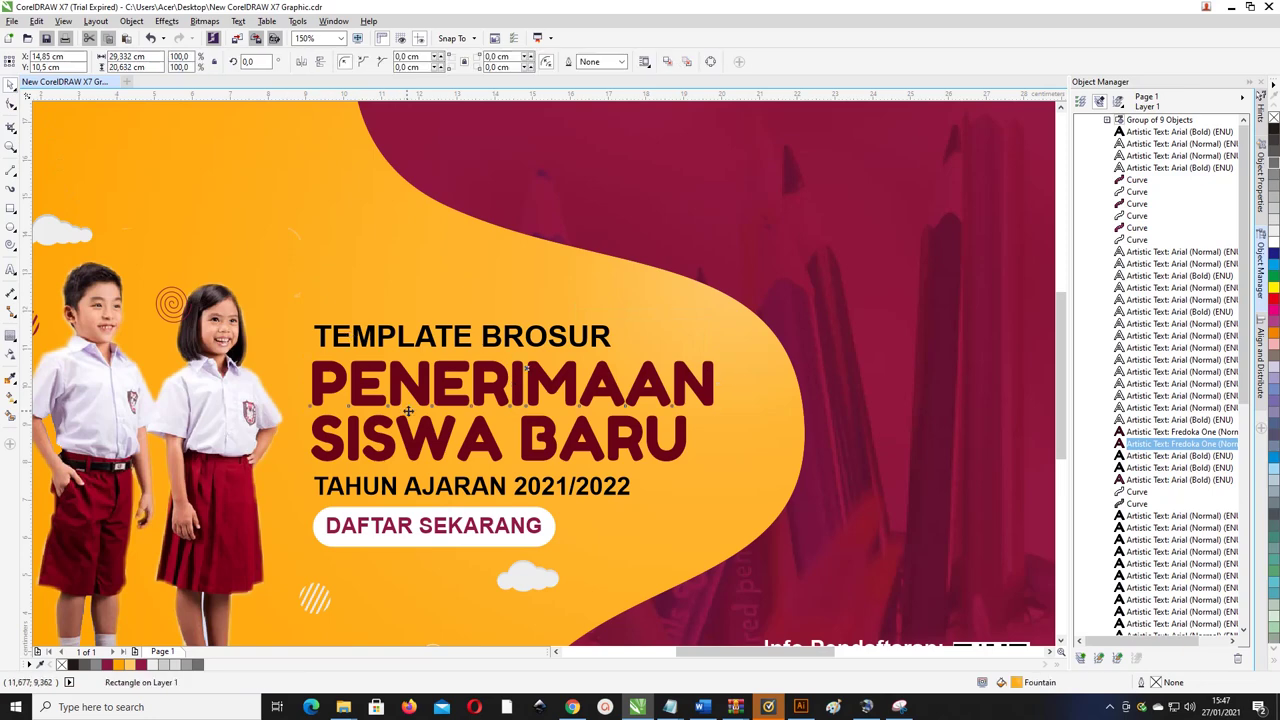
click(380, 398)
click(386, 268)
scroll(395, 385, down, 2)
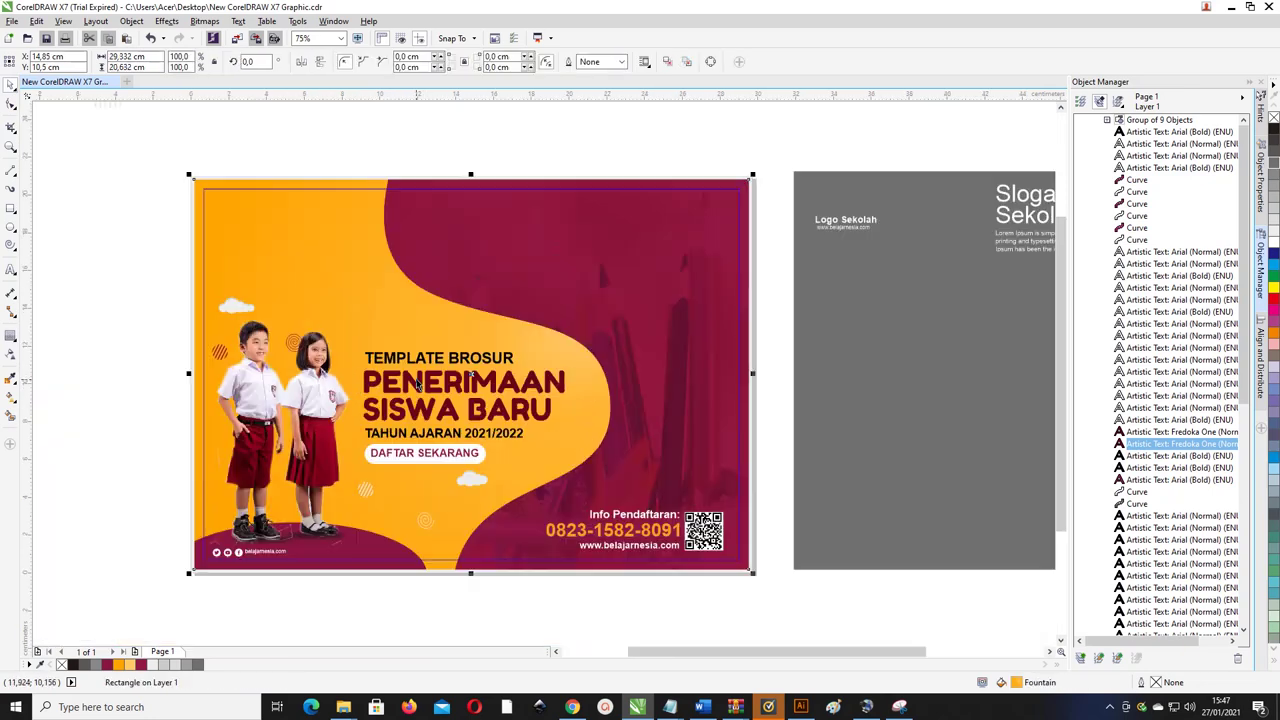
click(126, 320)
click(432, 387)
scroll(432, 387, up, 2)
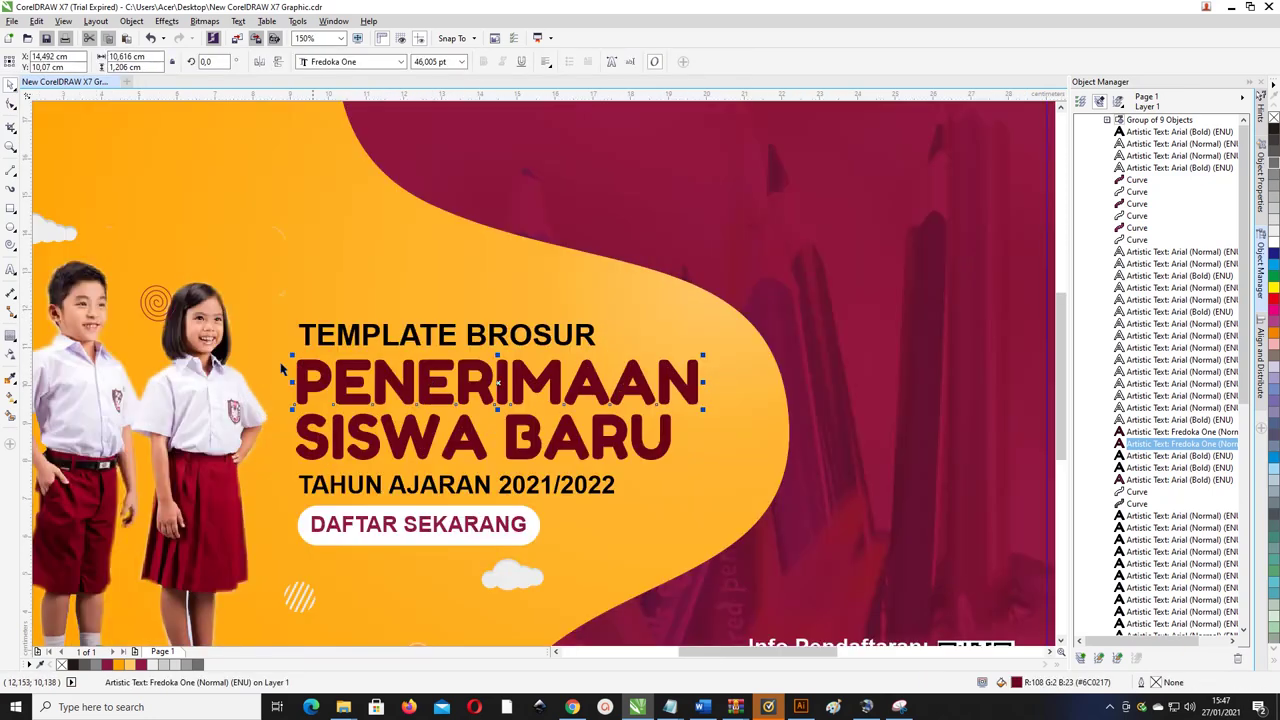
click(12, 337)
drag(421, 376, 422, 362)
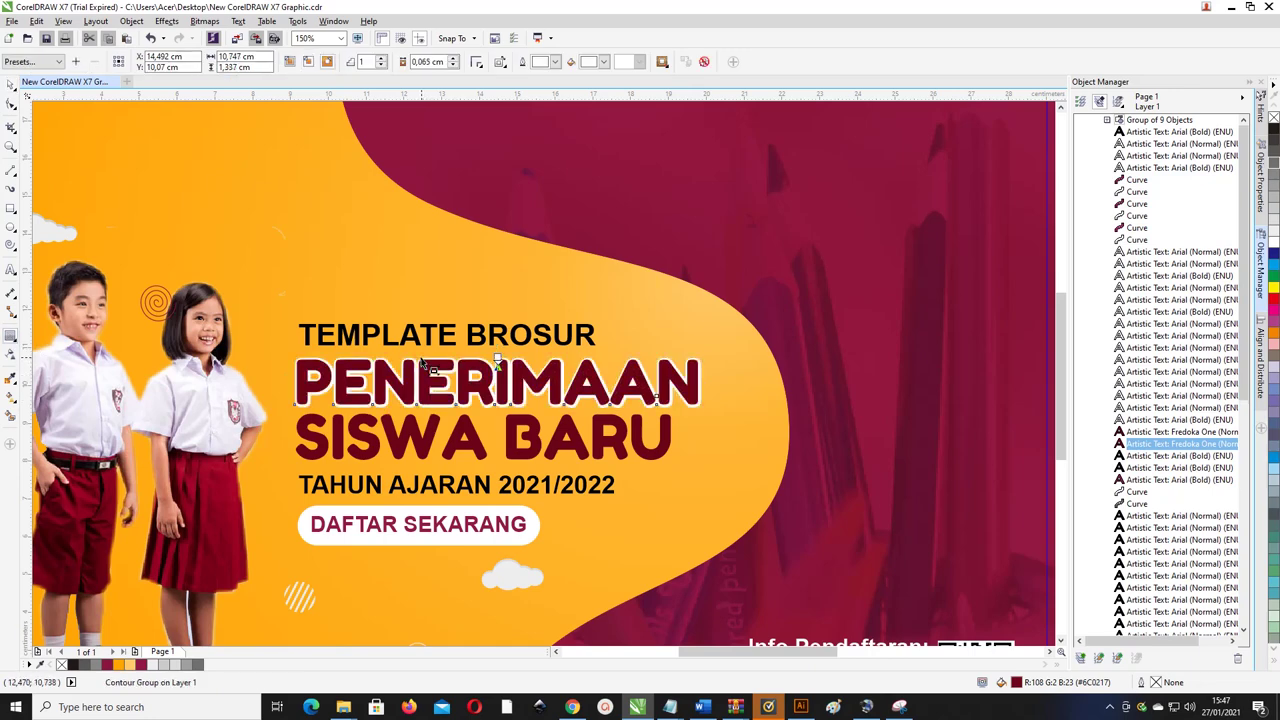
- Add a one-step white outer contour with an offset of about 0.095 cm around the SISWA BARU text
click(466, 442)
mouse_move(466, 447)
mouse_down()
mouse_move(462, 406)
mouse_move(455, 440)
mouse_up()
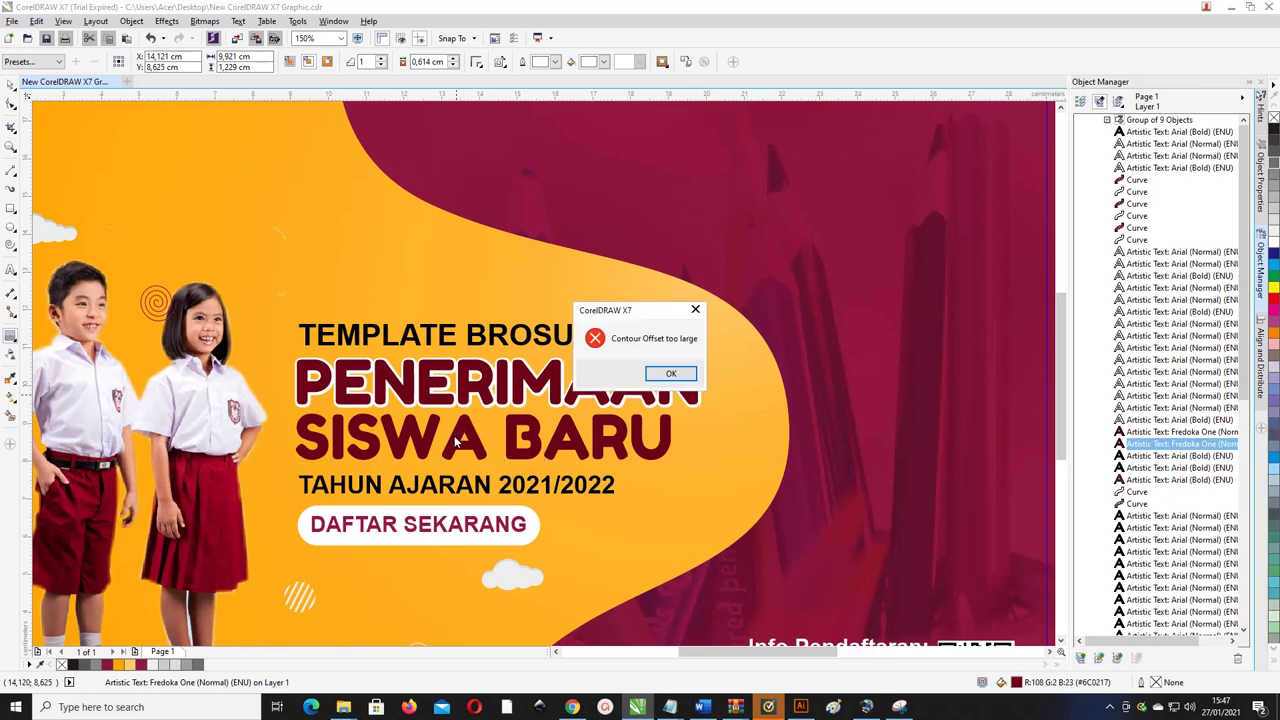
click(650, 378)
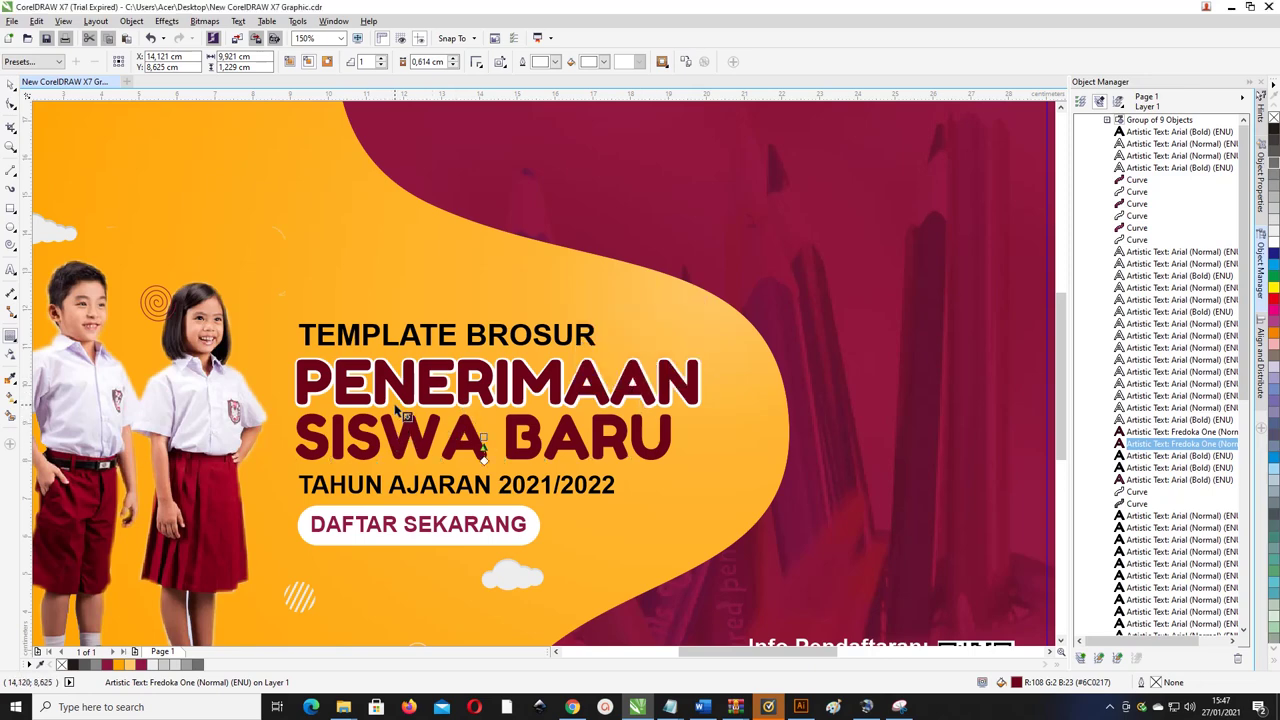
drag(398, 438, 404, 468)
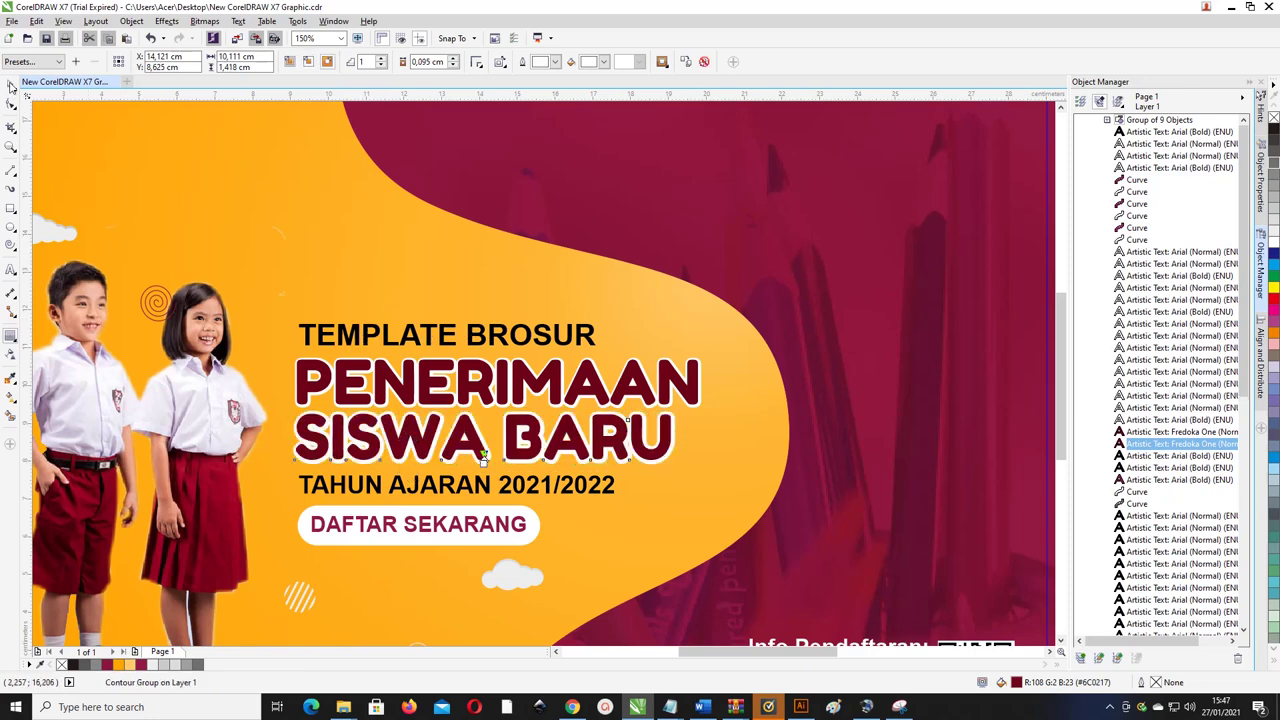
- Move the Logo Sekolah text and its web address from the gray template to the page's upper-left orange area
click(12, 86)
click(308, 336)
scroll(308, 333, down, 2)
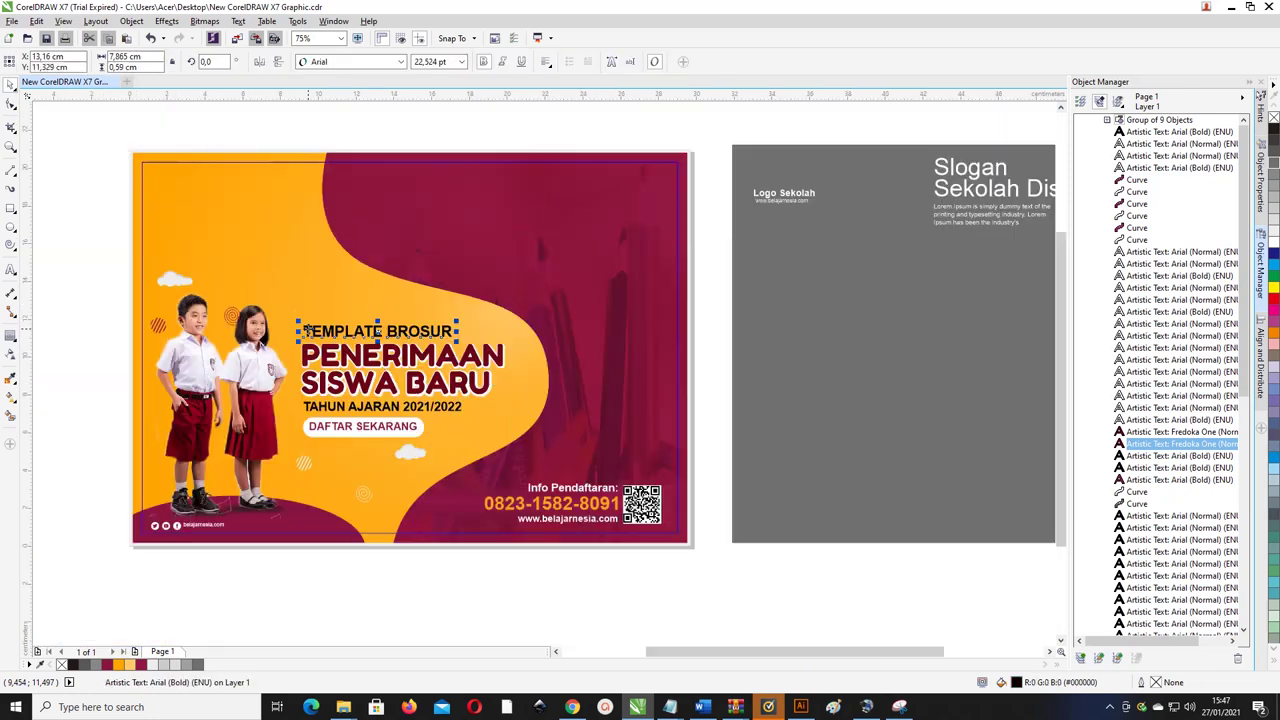
scroll(688, 216, down, 2)
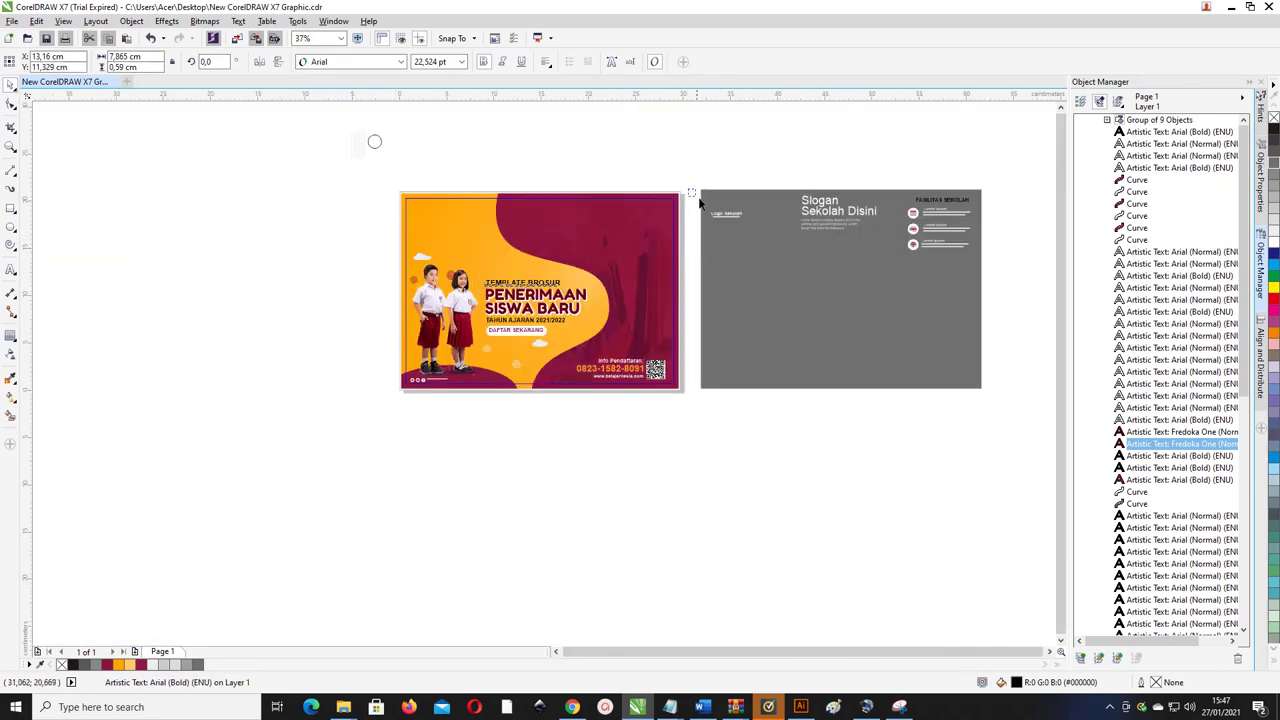
drag(688, 189, 444, 214)
- Move the Slogan Sekolah Disini heading and its paragraph from the gray template onto the page's upper maroon wave
drag(777, 174, 797, 198)
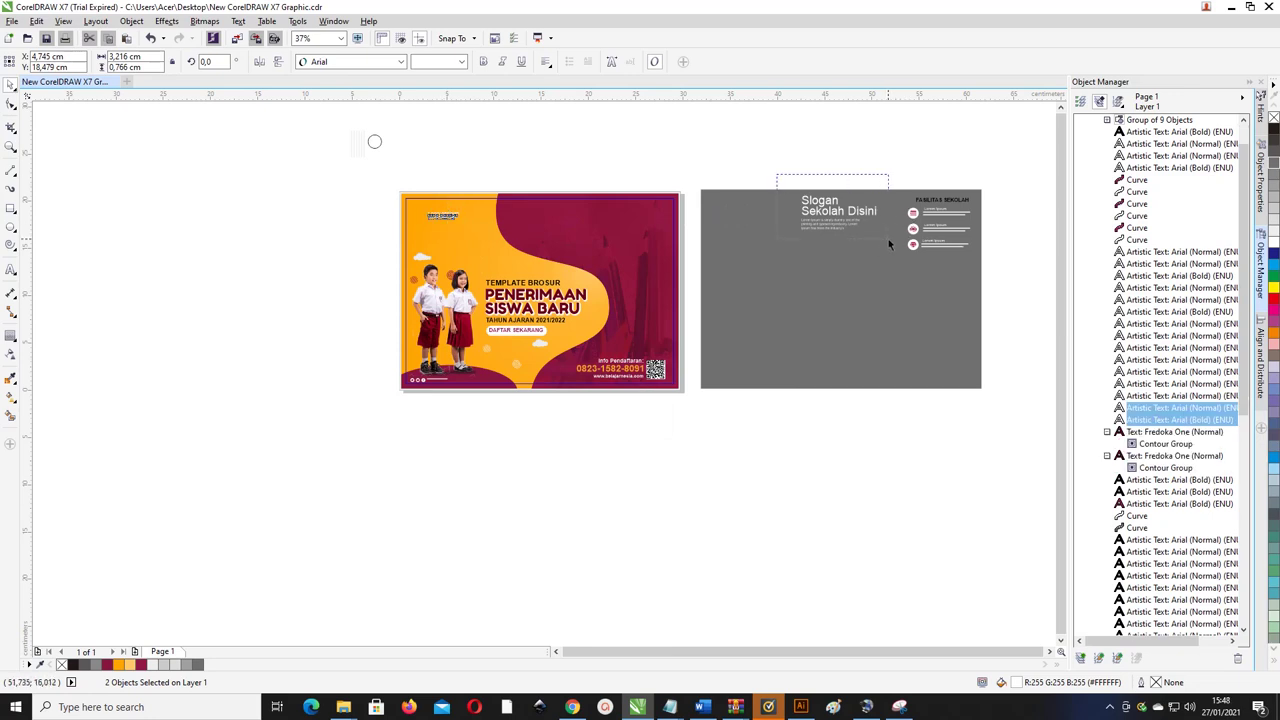
drag(888, 243, 606, 215)
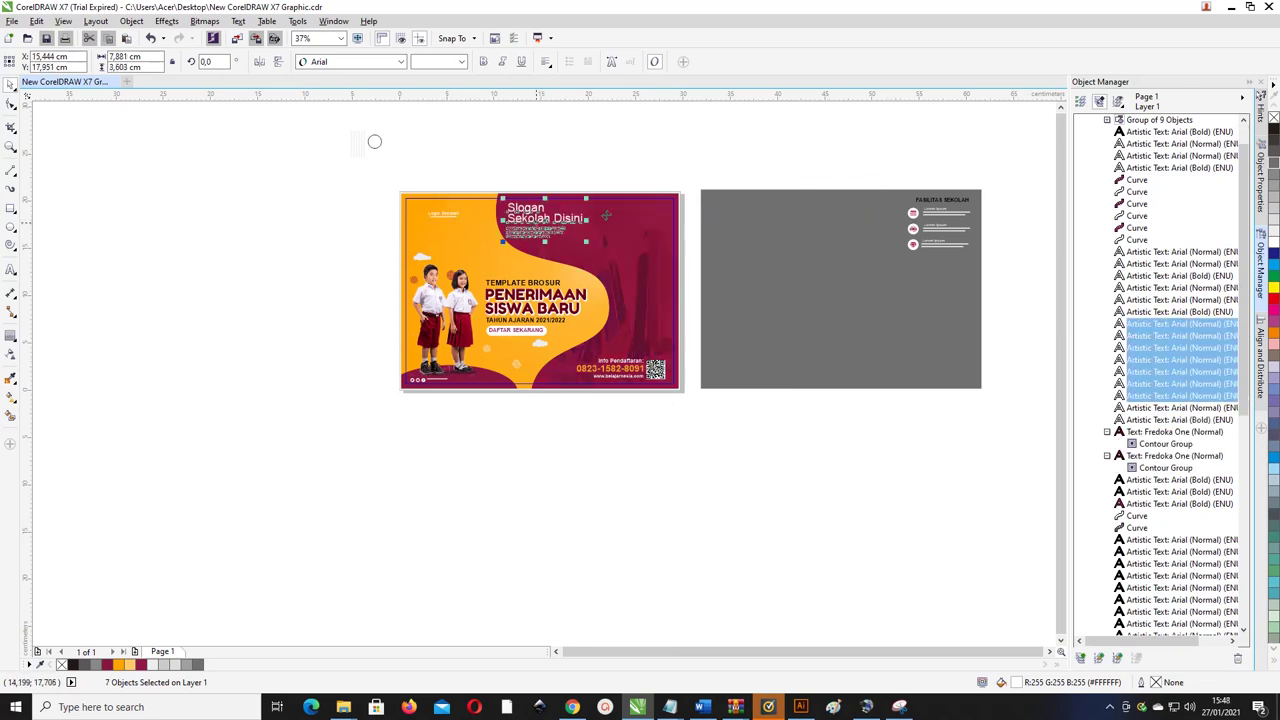
click(747, 148)
- Set both lines of the Slogan Sekolah Disini heading in the Fredoka One font
click(528, 216)
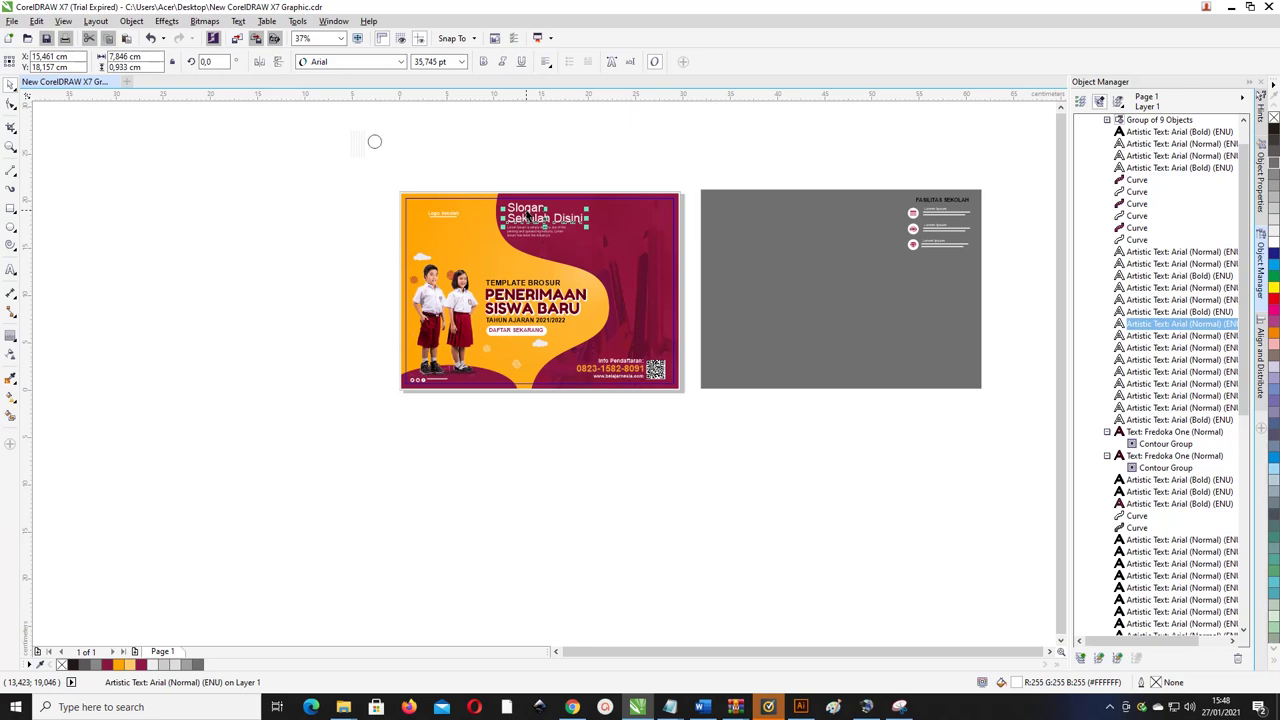
click(345, 62)
click(345, 91)
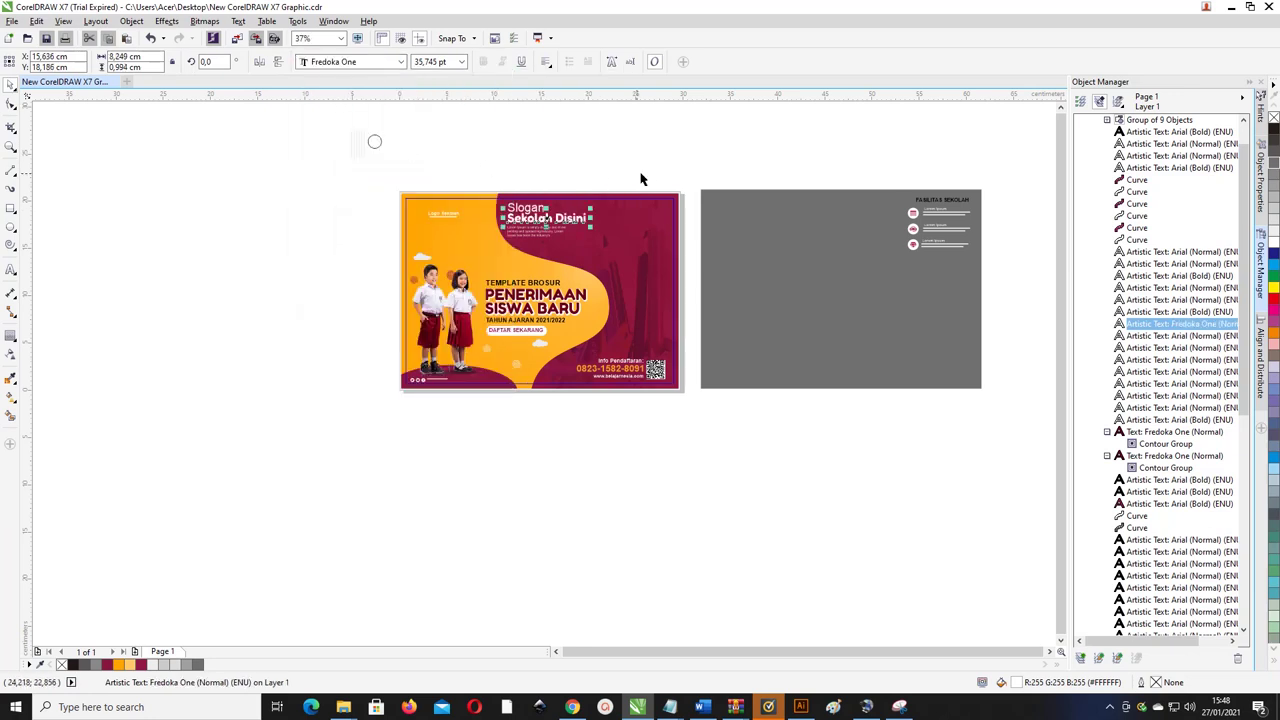
click(523, 214)
click(355, 62)
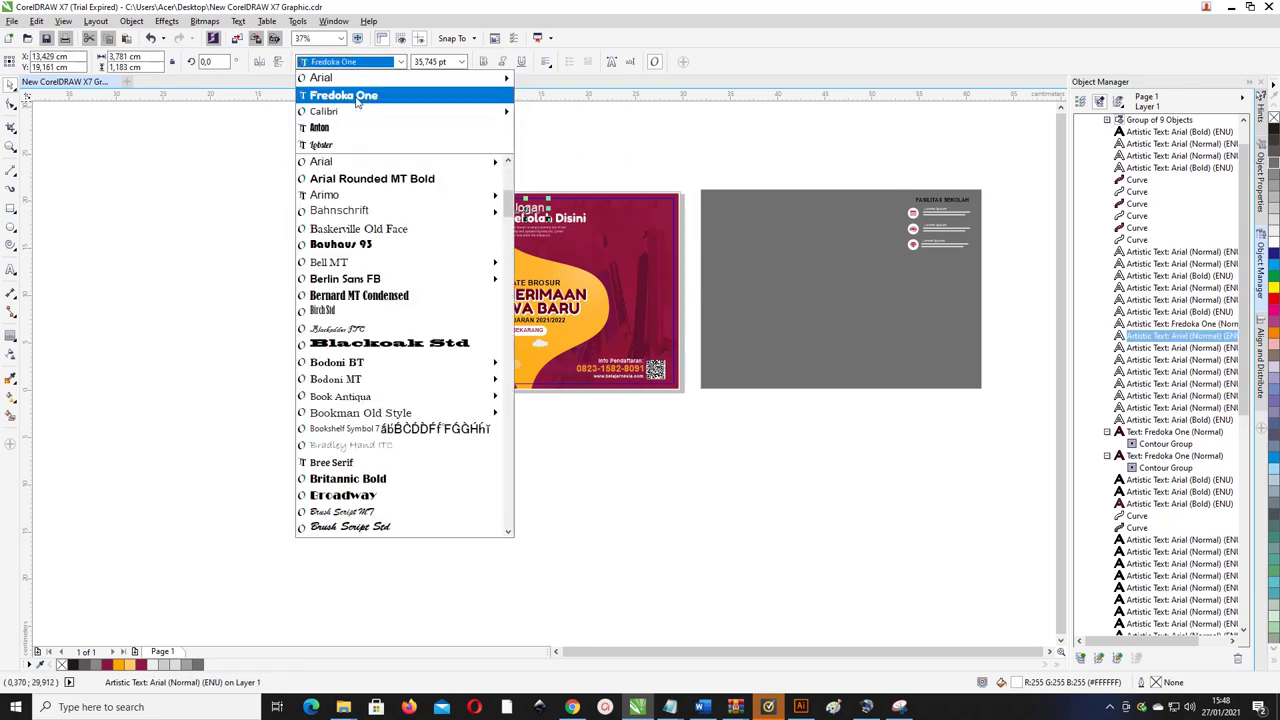
click(345, 95)
- Move the FASILITAS SEKOLAH heading with its three icon items from the gray template onto the page's upper-right maroon area
drag(848, 144, 992, 266)
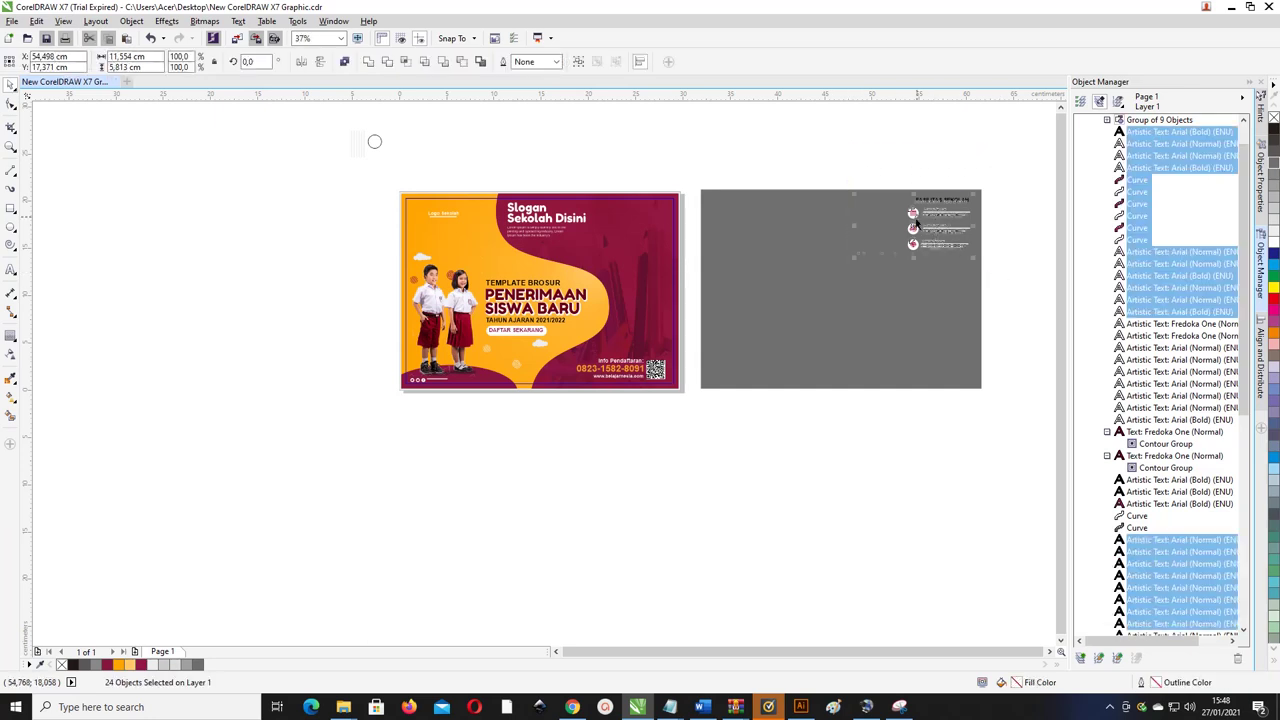
drag(917, 222, 609, 211)
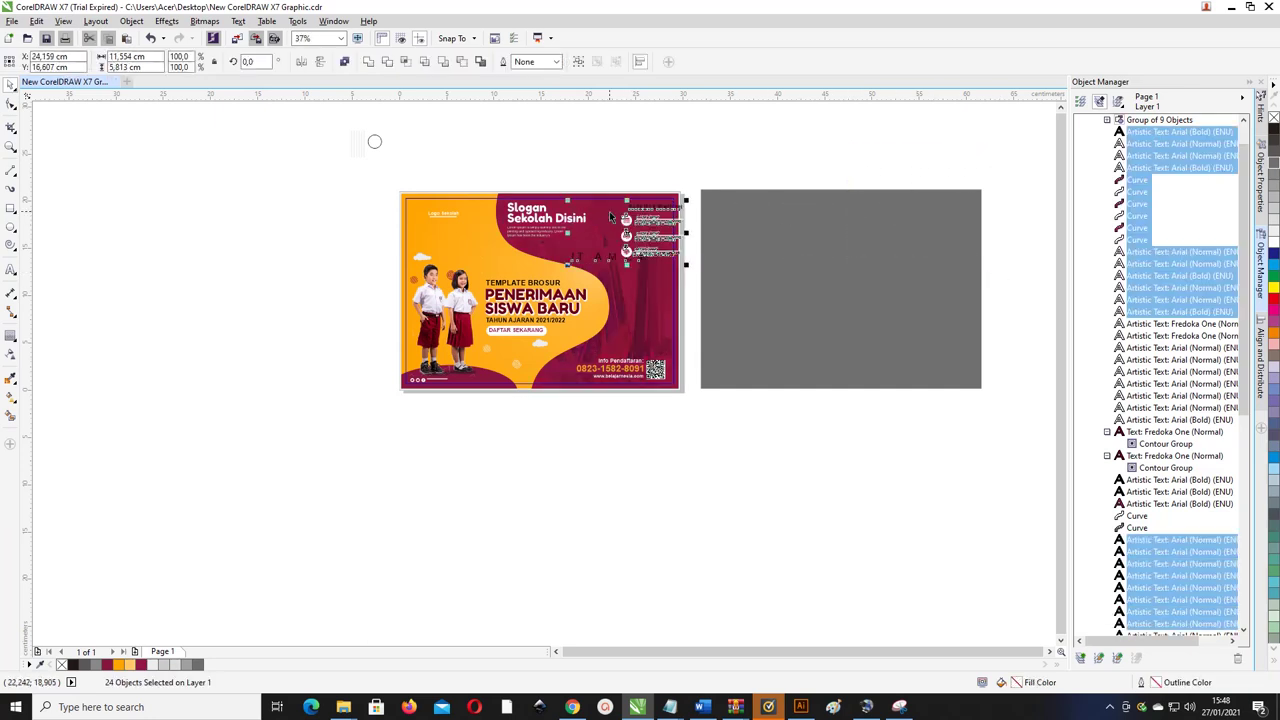
scroll(609, 211, up, 1)
click(691, 143)
- Delete the stray black letters IT AMET lying across the maroon area below the facilities list
drag(772, 343, 527, 286)
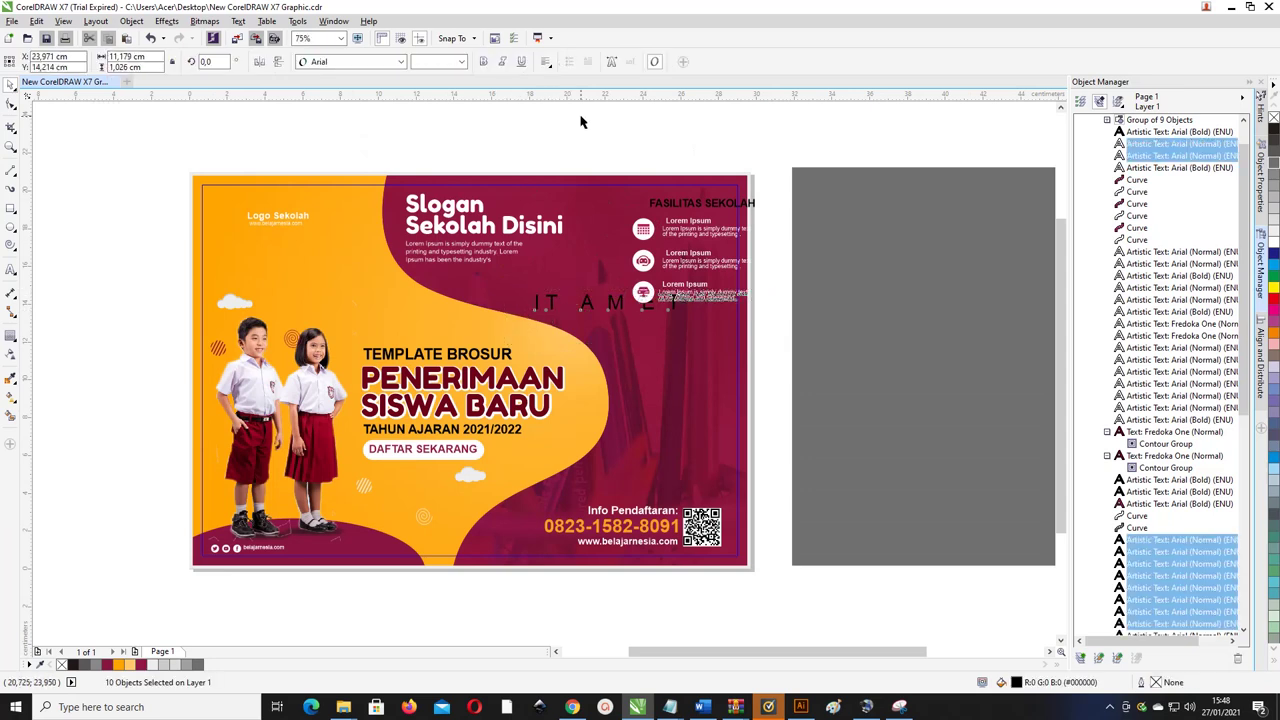
click(548, 302)
shift+click(552, 302)
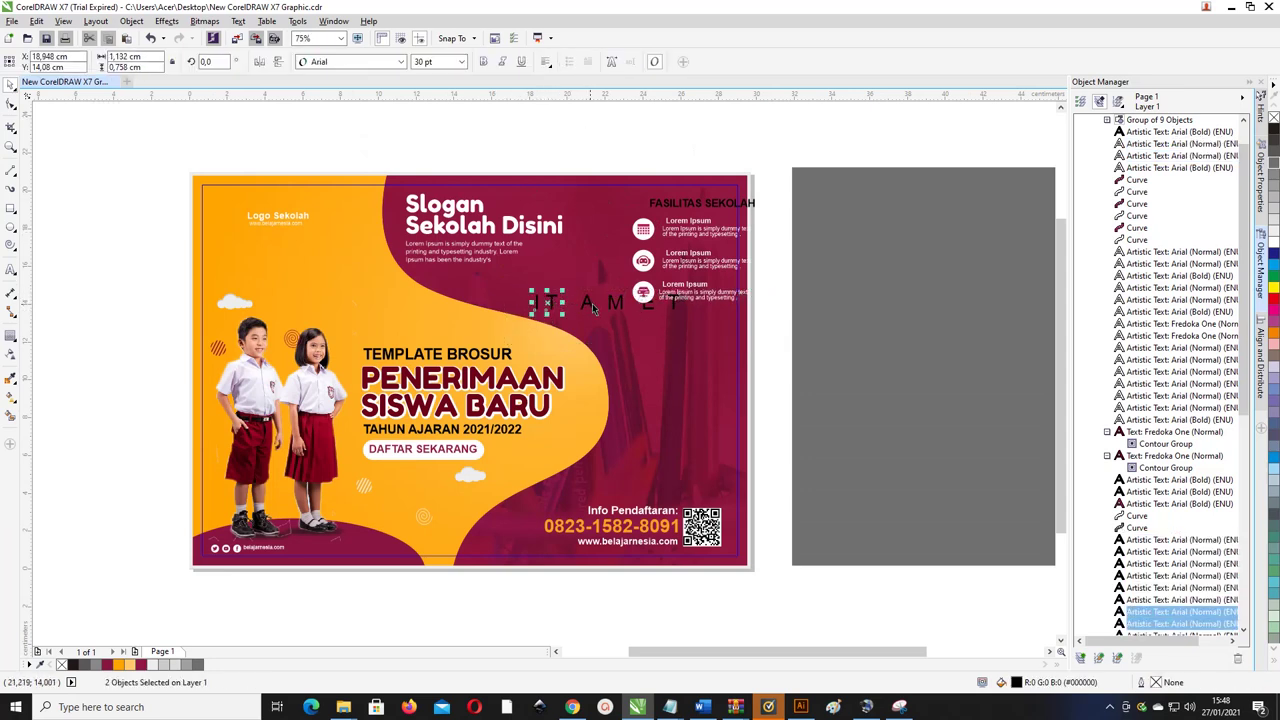
shift+click(588, 302)
shift+click(616, 305)
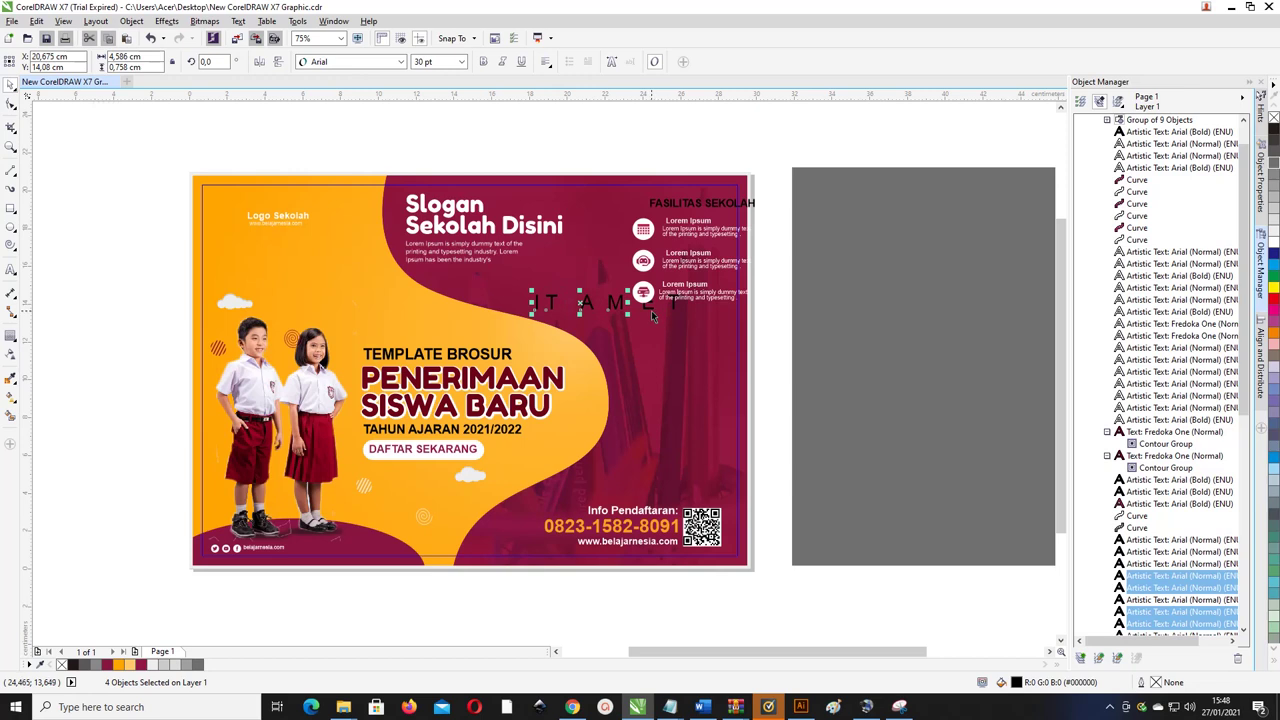
shift+click(652, 313)
shift+click(675, 313)
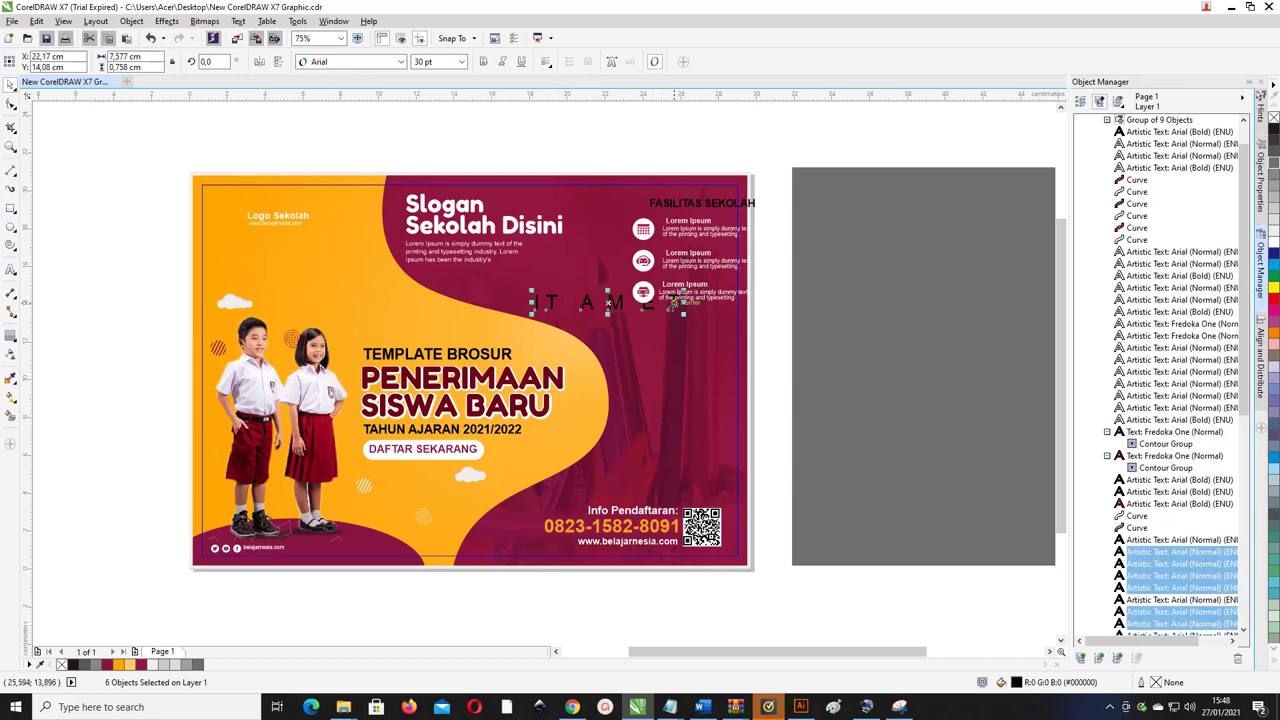
key(Delete)
- Shift the FASILITAS SEKOLAH block left inside the margin guide and raise the slogan heading with its paragraph slightly
drag(779, 349, 592, 170)
drag(643, 230, 616, 229)
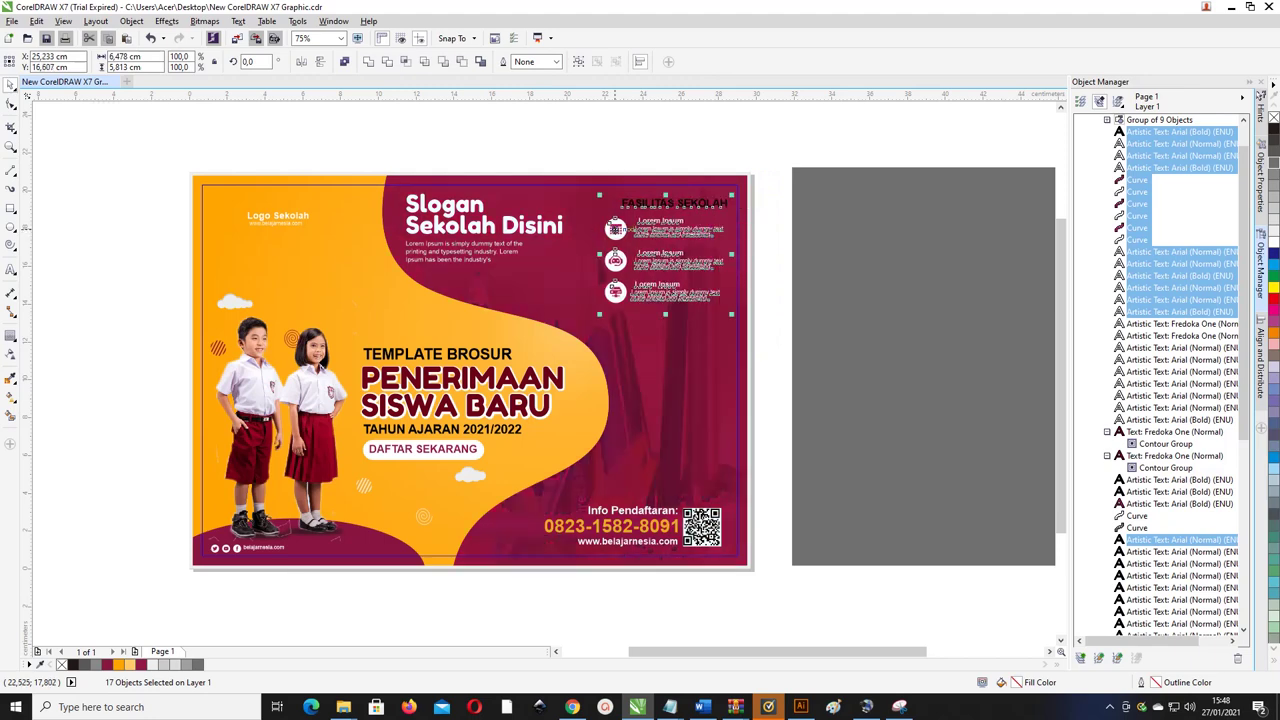
scroll(454, 197, up, 2)
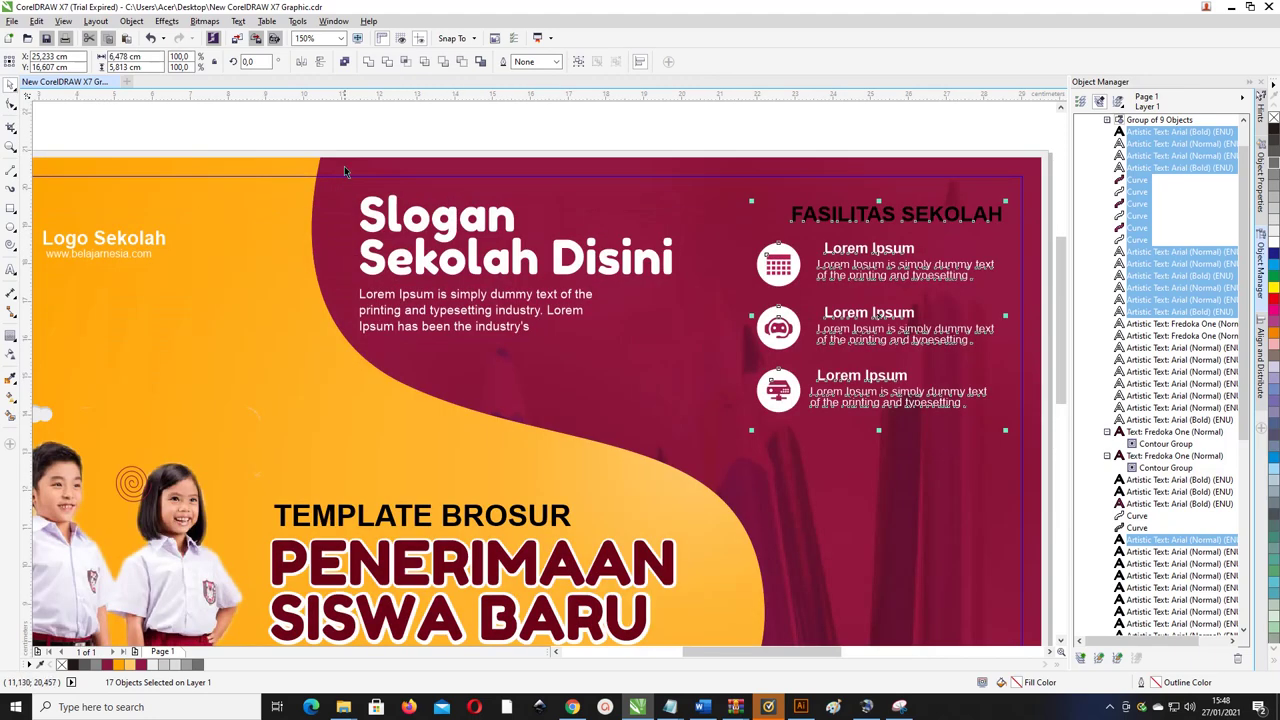
drag(327, 121, 630, 320)
drag(553, 258, 556, 244)
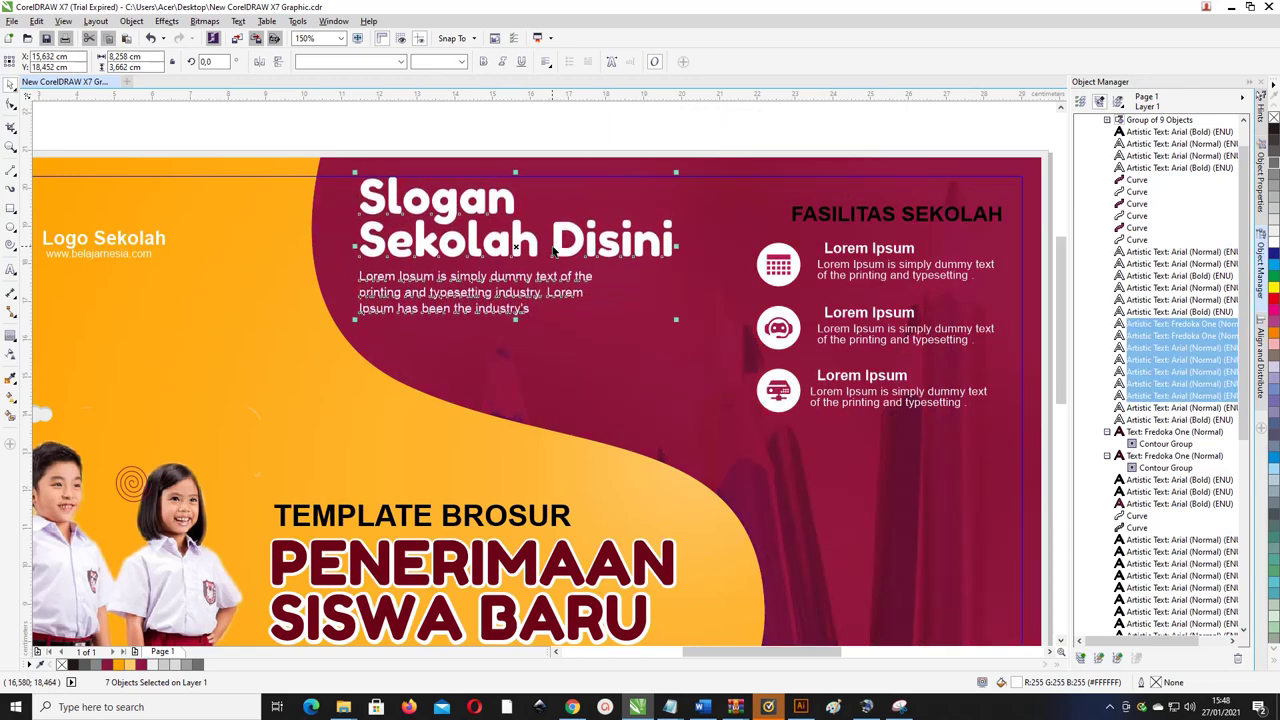
scroll(555, 249, down, 2)
key(Escape)
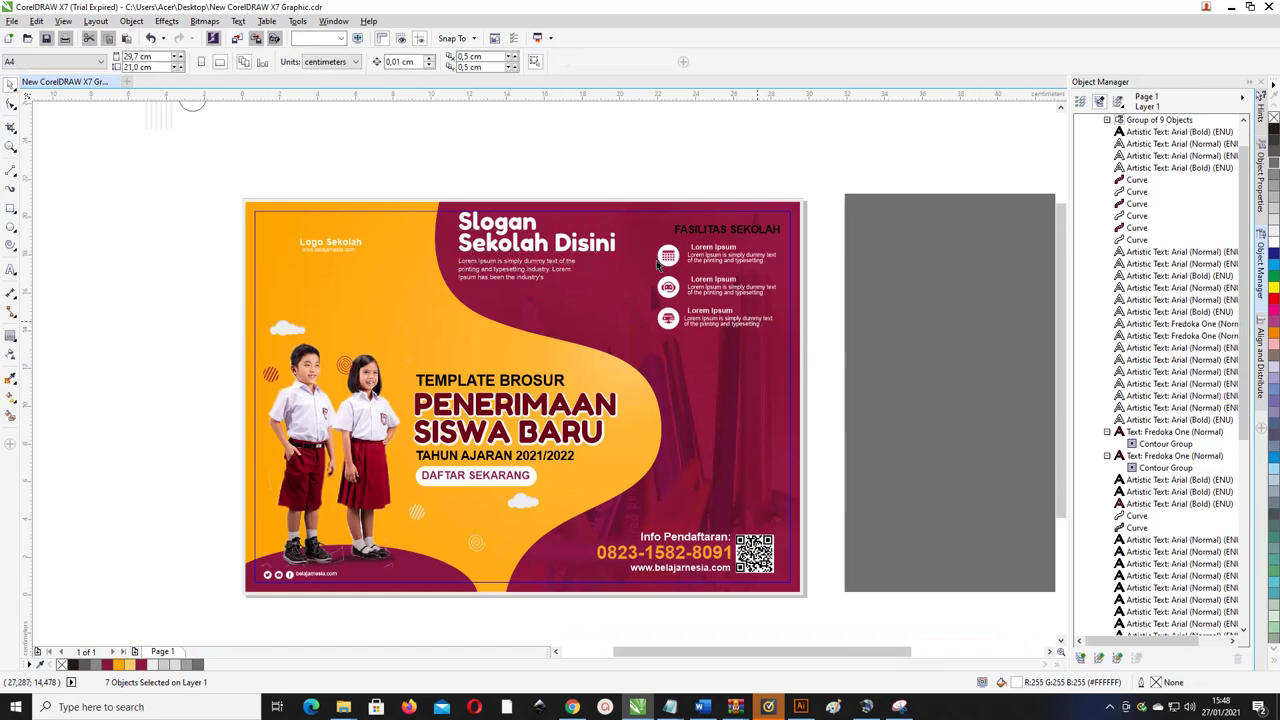
- Draw a rectangle about 6.56 by 1.16 cm around the FASILITAS SEKOLAH heading and fully round its corners to 0.582 cm
click(10, 210)
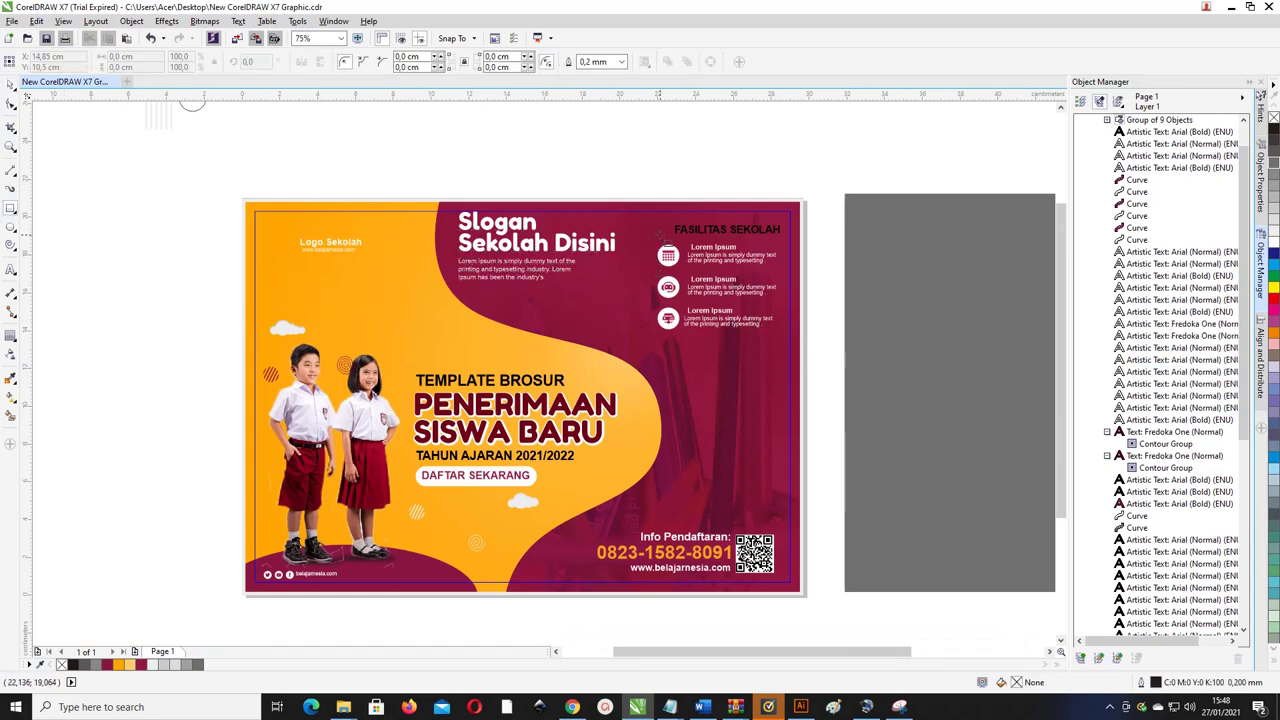
drag(660, 213, 794, 243)
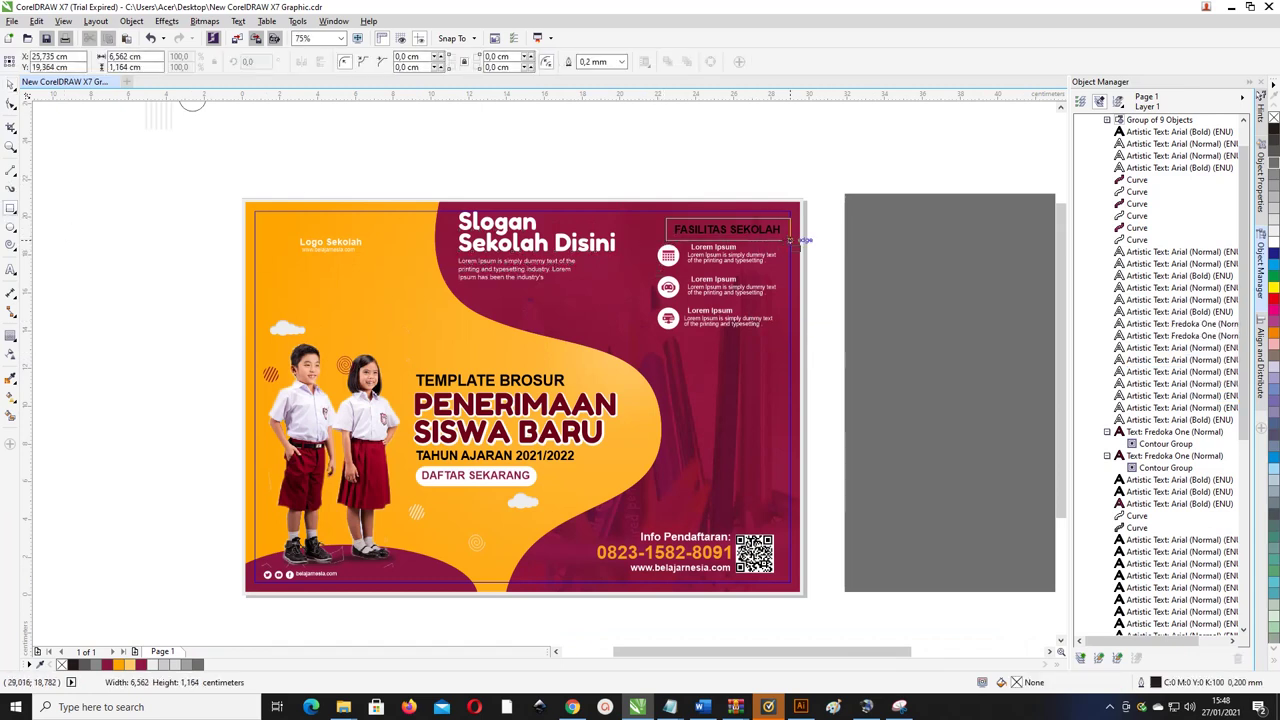
click(11, 105)
scroll(624, 221, up, 1)
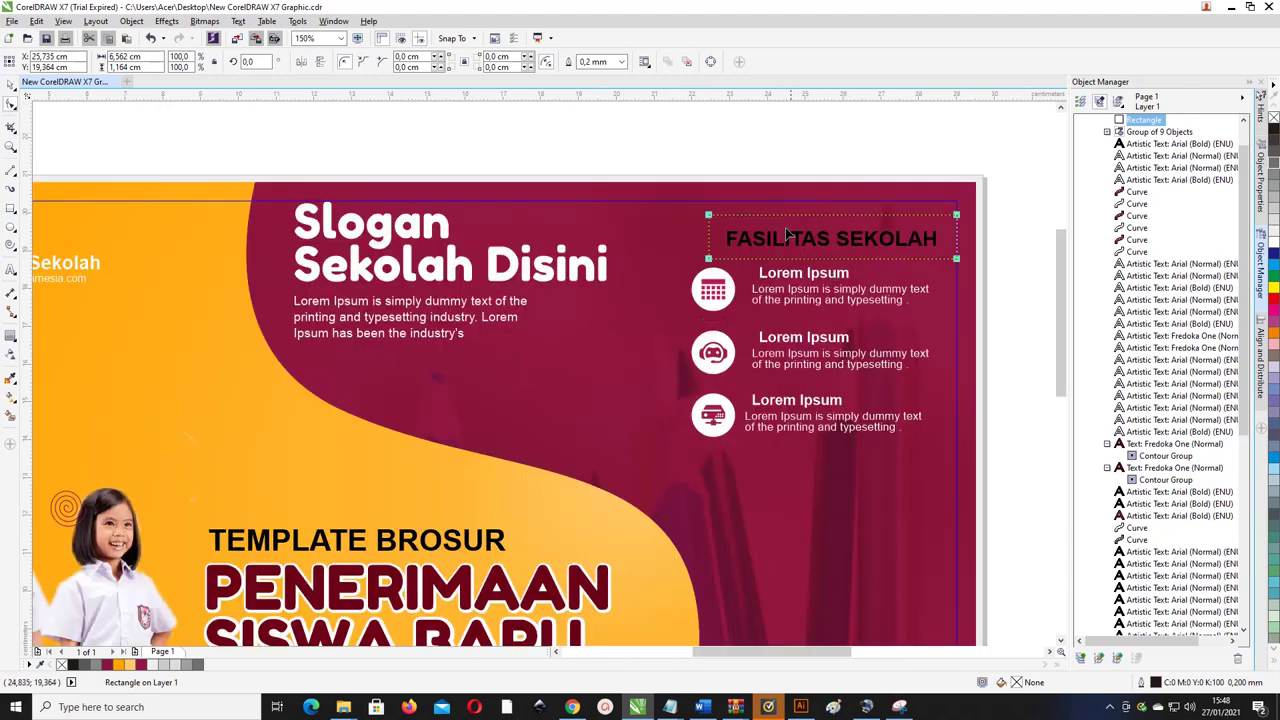
click(750, 232)
click(709, 215)
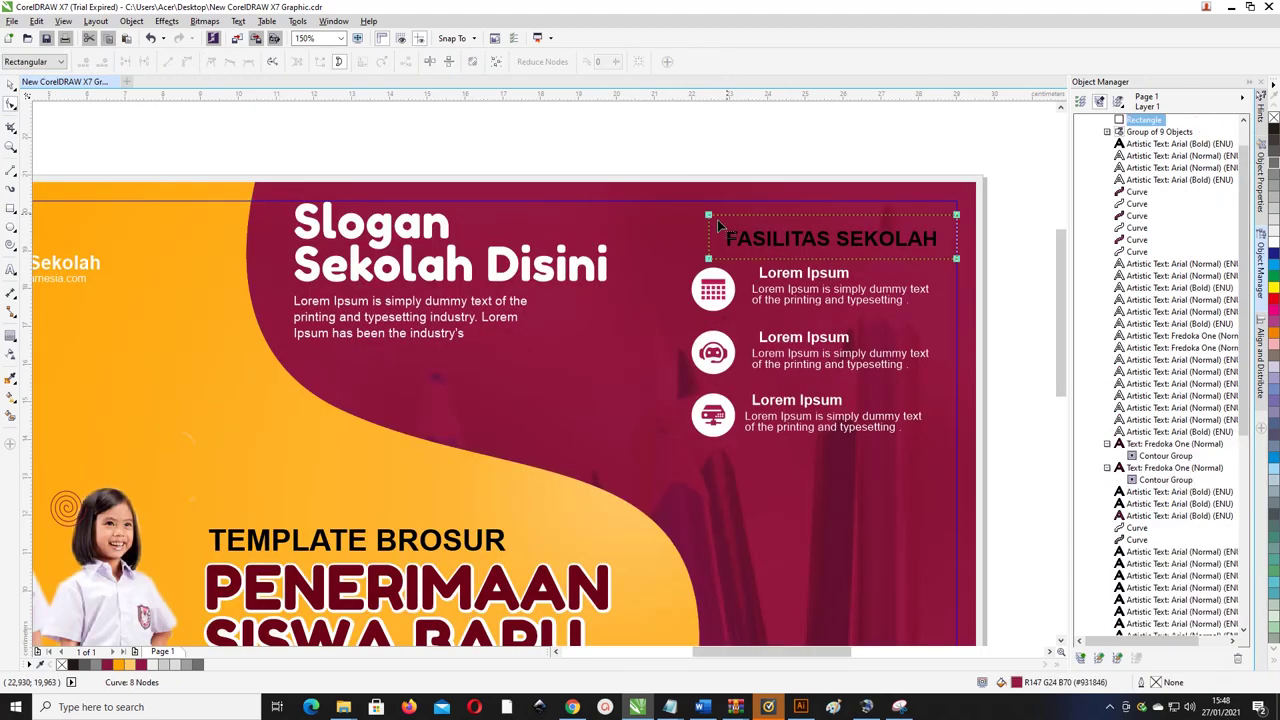
drag(709, 215, 733, 218)
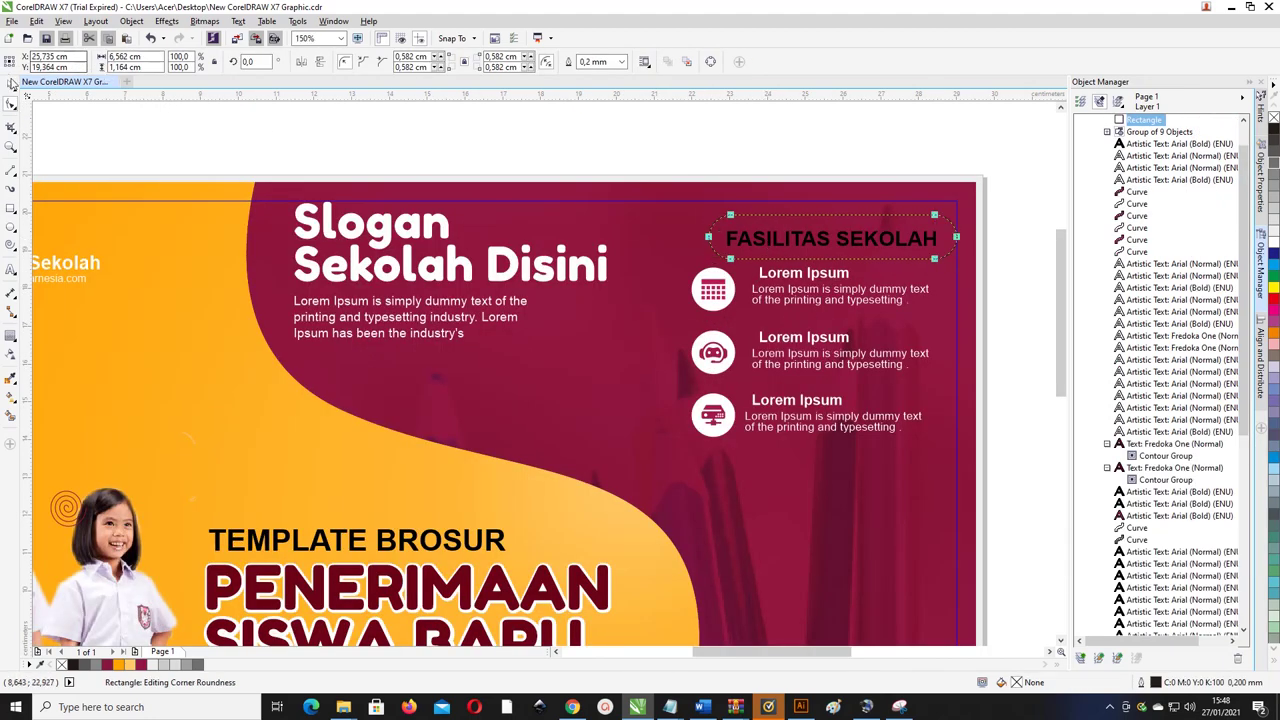
click(12, 87)
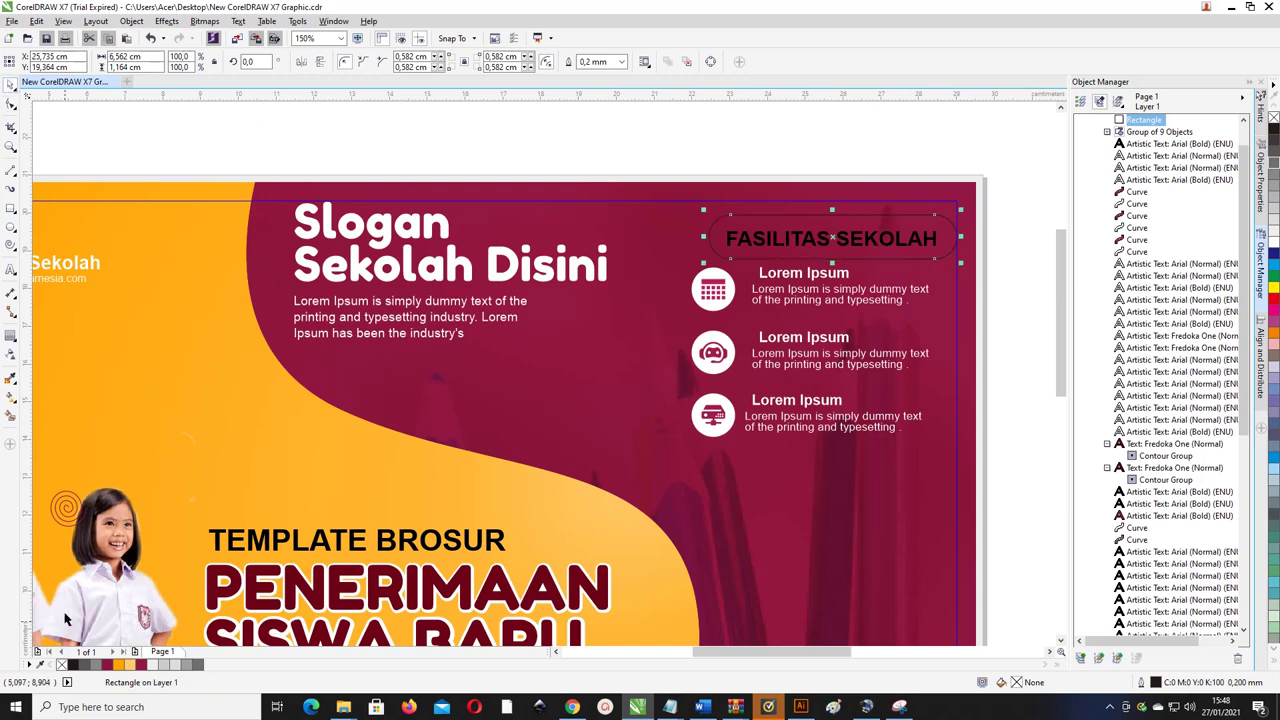
- Fill the rounded rectangle with orange, place it behind the FASILITAS SEKOLAH text and remove its outline
click(121, 666)
key(ctrl+Page_Down)
key(ctrl+Page_Down)
key(ctrl+Page_Down)
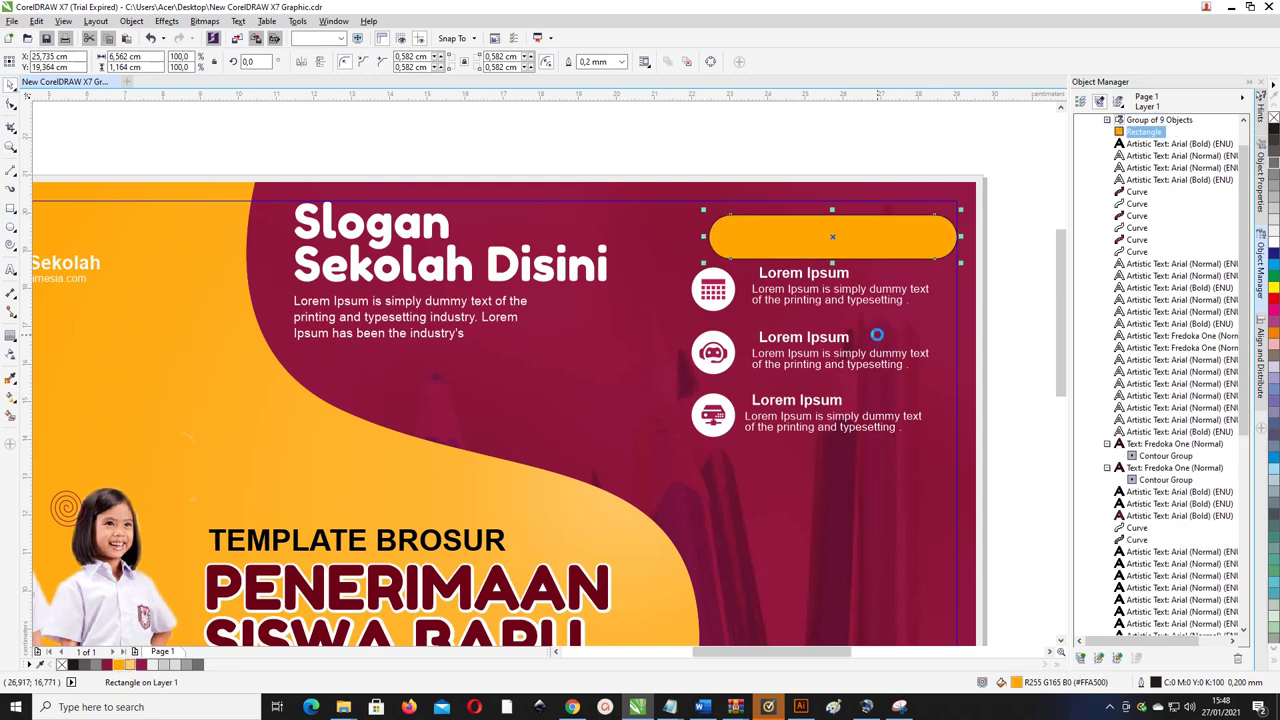
right_click(61, 665)
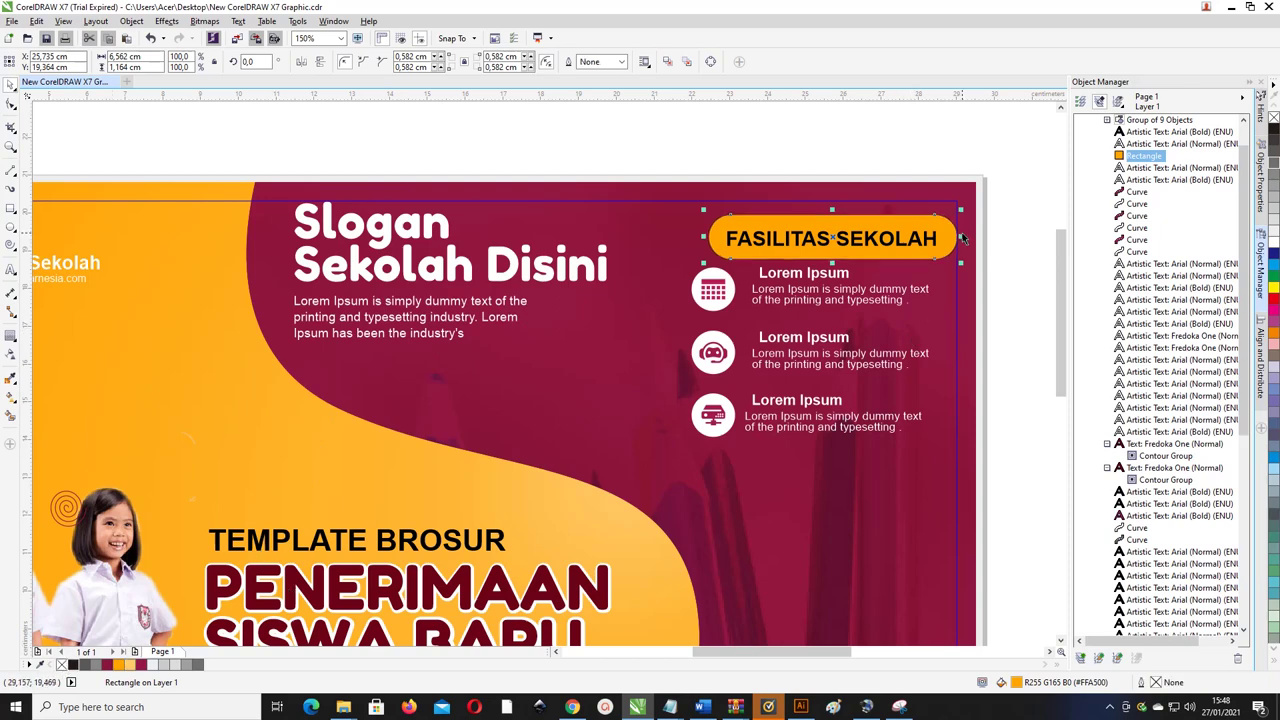
- Stretch the orange banner rightward to about 7.6 cm wide, then convert it to curves and flatten its rounded right end into a straight edge
drag(961, 237, 1000, 235)
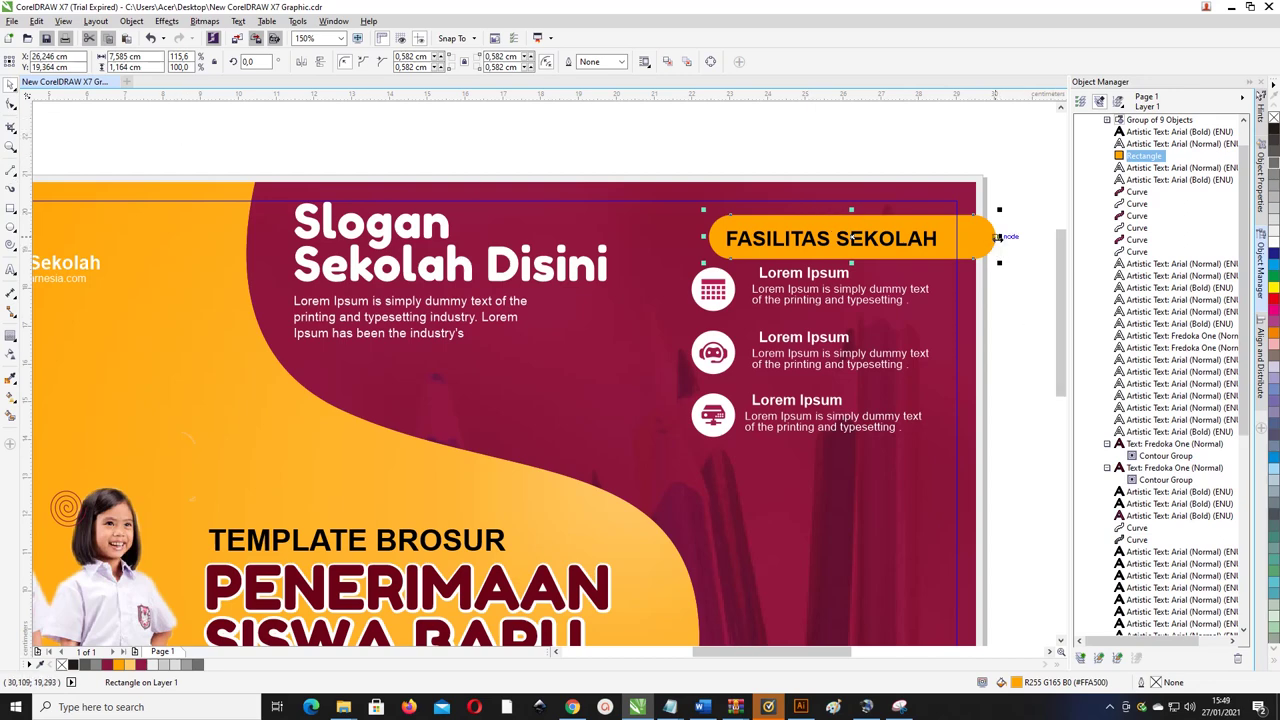
key(ctrl+q)
scroll(997, 237, up, 1)
key(F10)
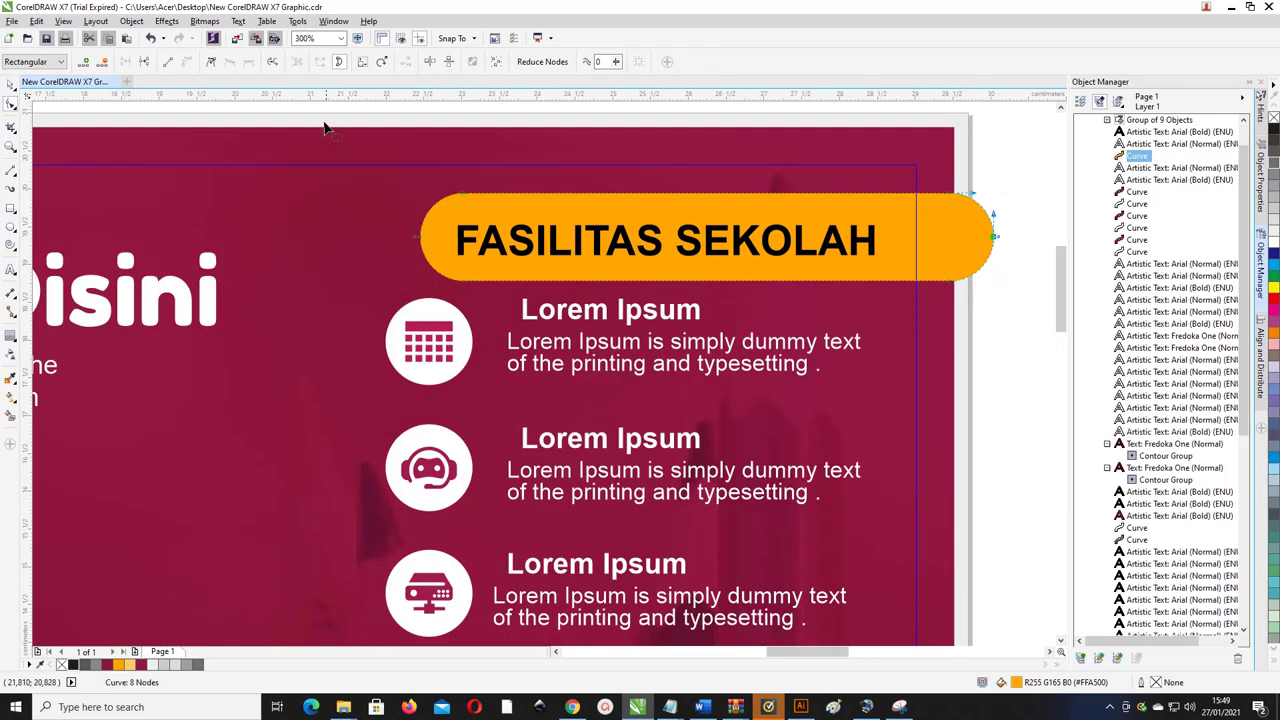
click(104, 62)
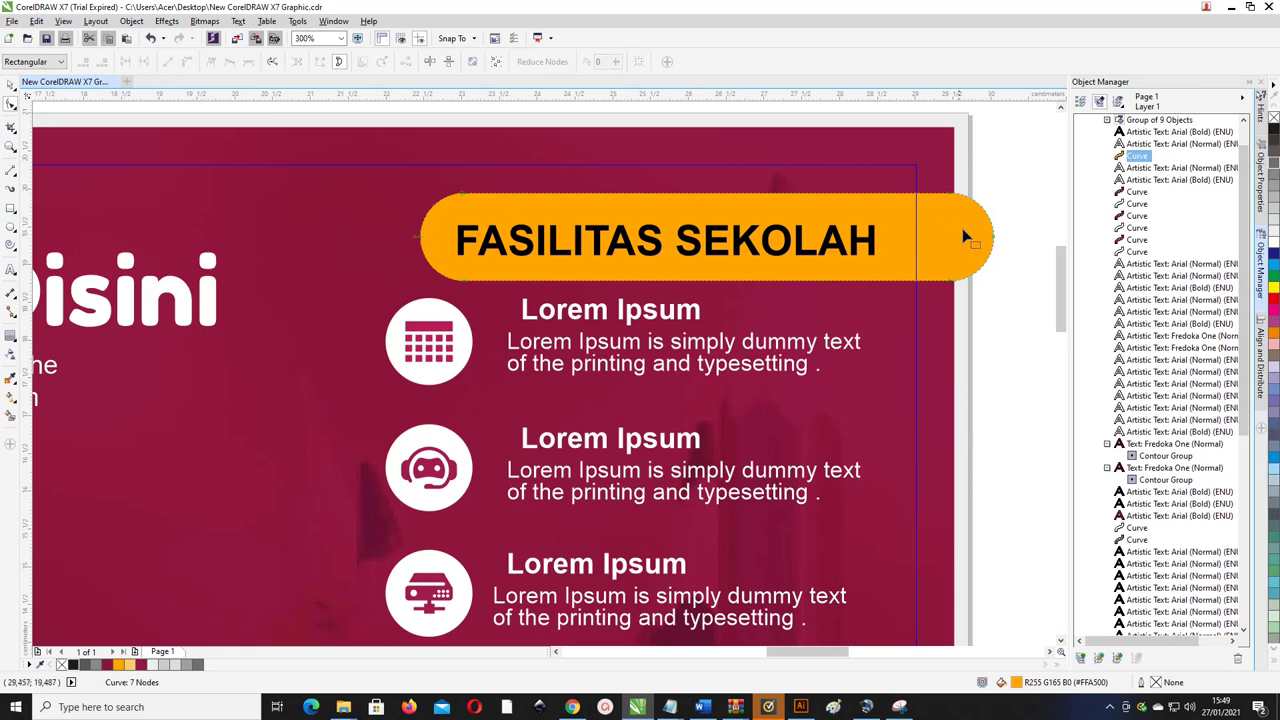
click(995, 243)
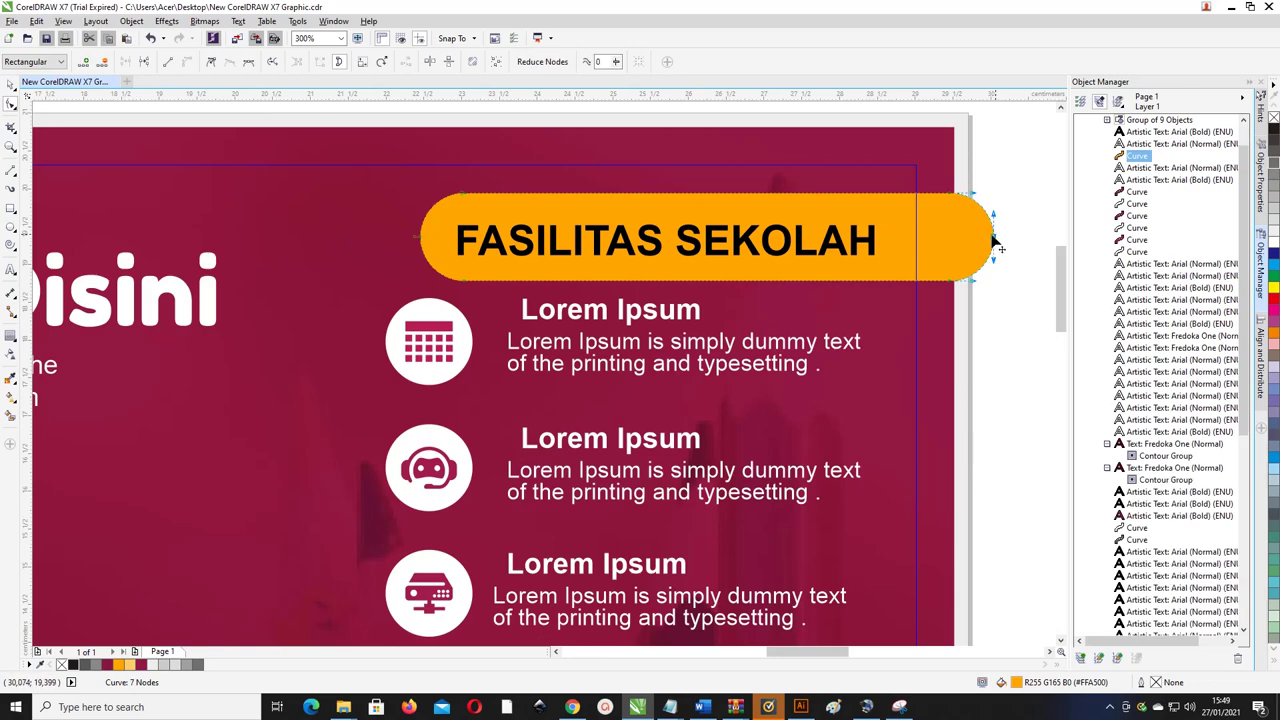
click(104, 62)
click(993, 238)
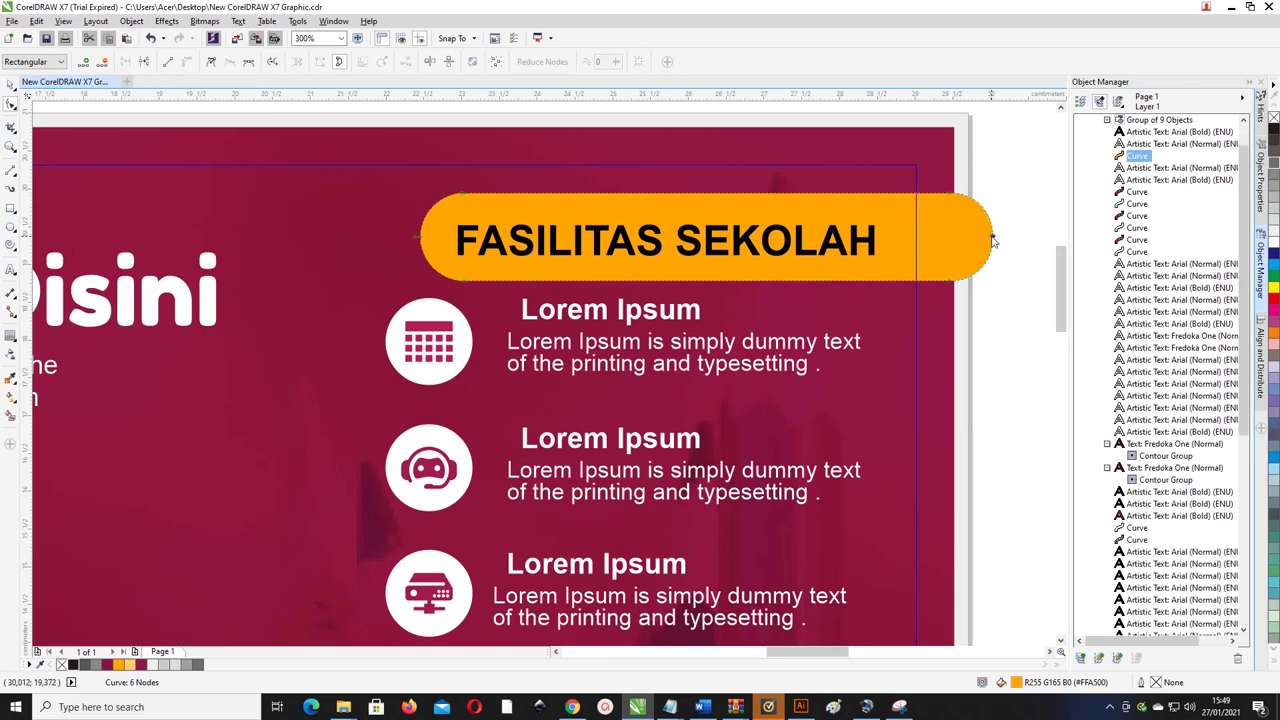
click(168, 61)
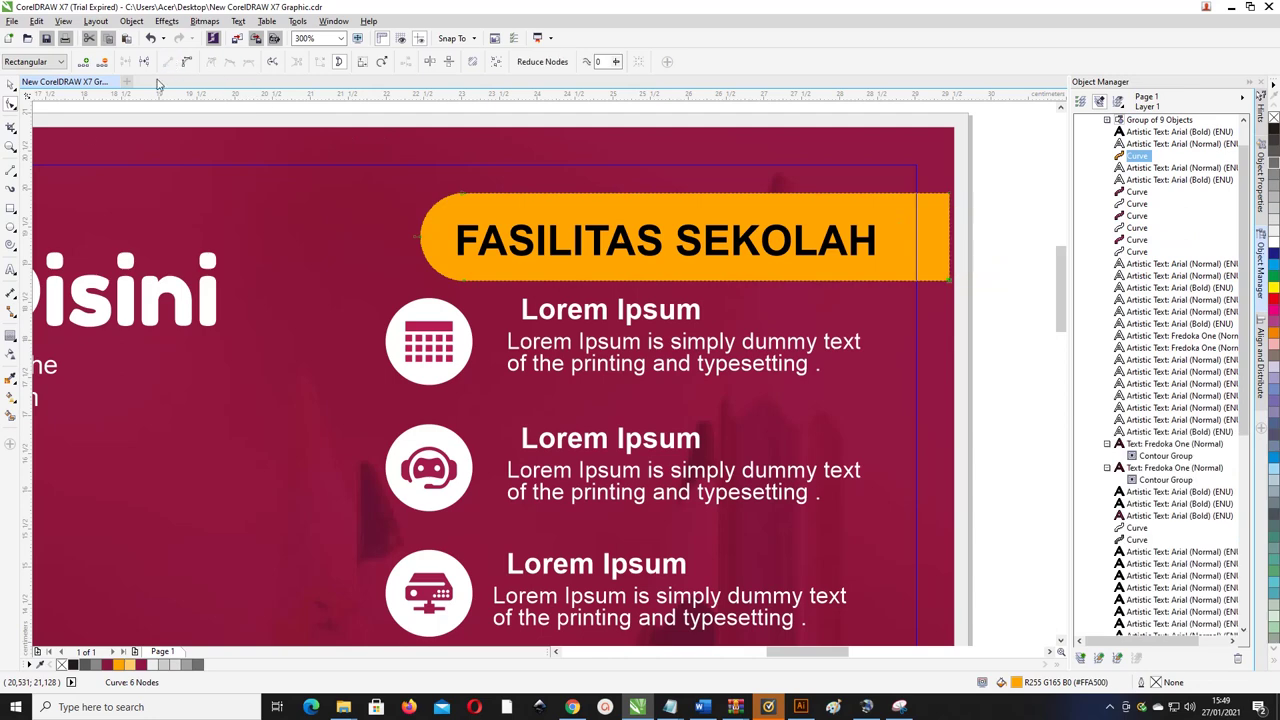
click(9, 88)
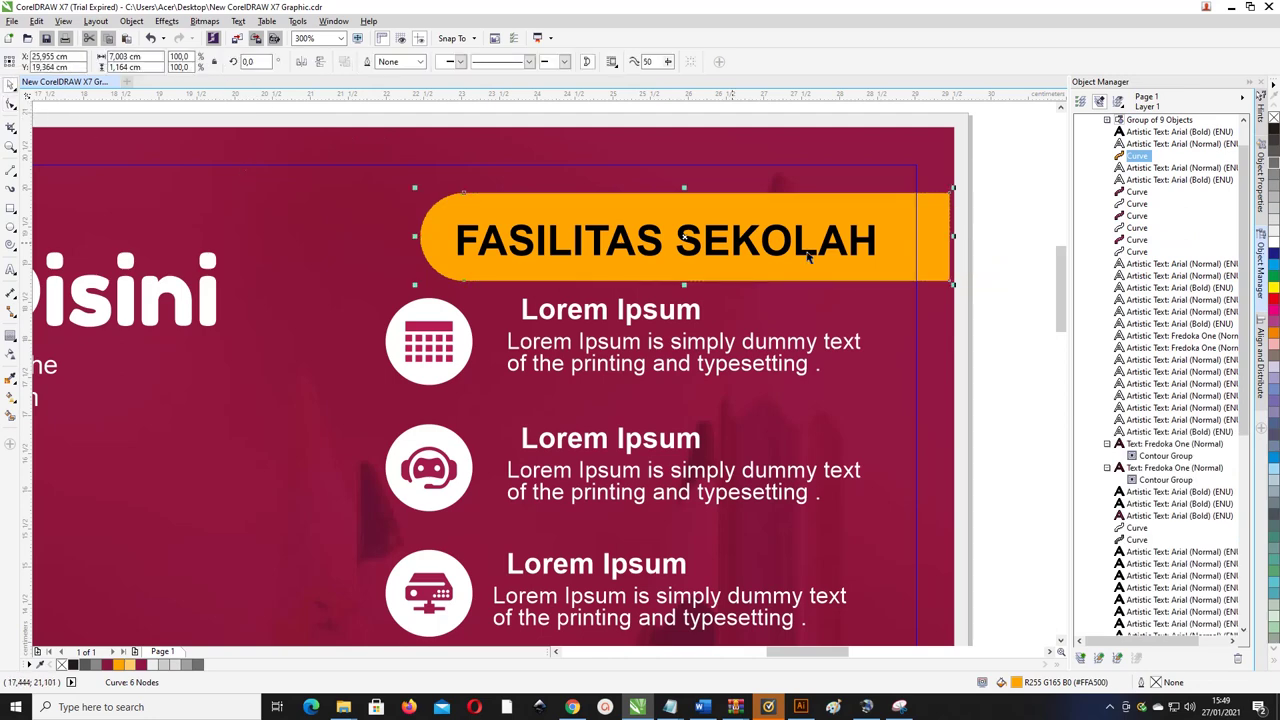
- Align the orange banner's straight end with the right edge of the maroon background
shift+click(949, 163)
key(r)
click(803, 250)
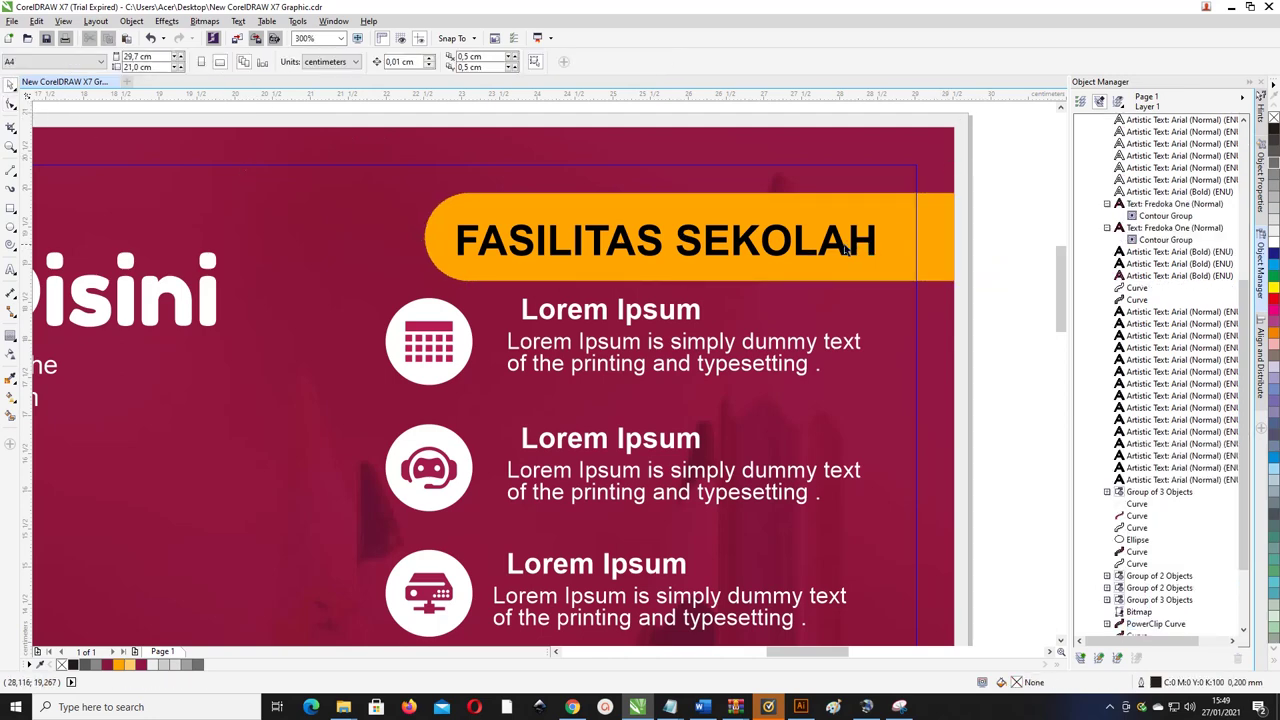
- Shift the three facility icons with their Lorem Ipsum texts right so they sit beneath the orange banner inside the margin guide
scroll(748, 262, down, 2)
key(Escape)
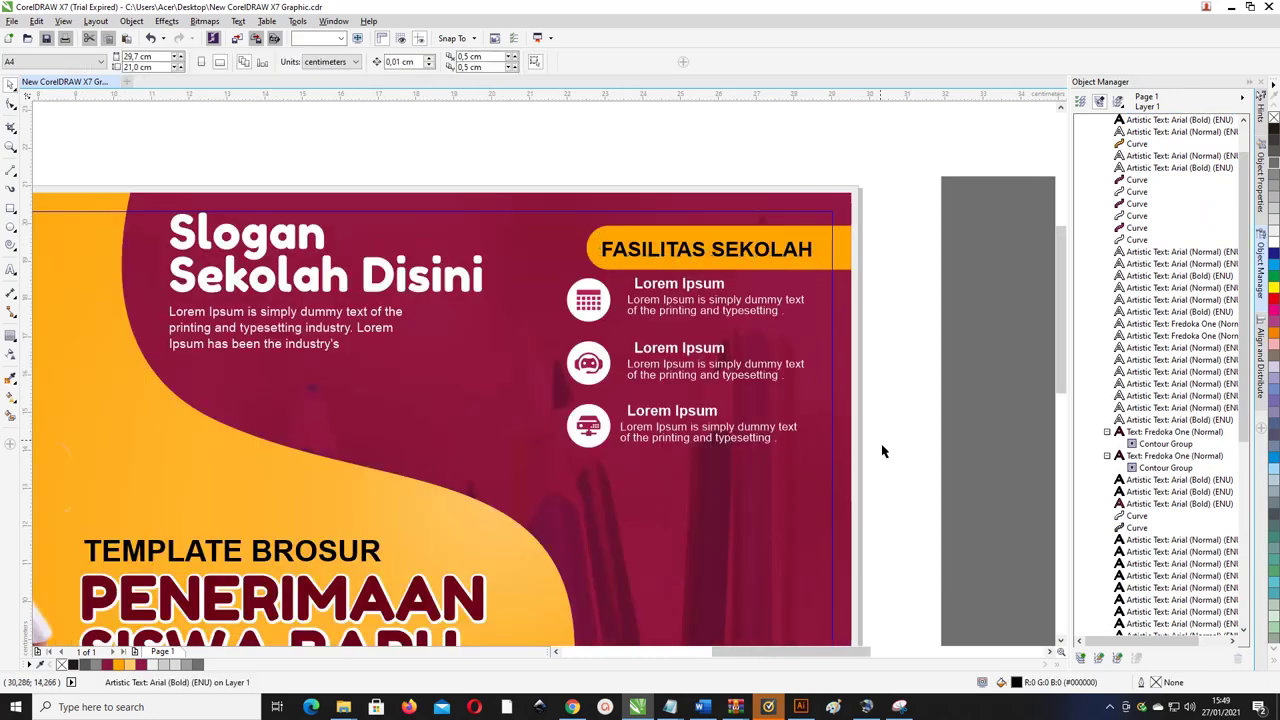
drag(904, 476, 540, 285)
click(923, 291)
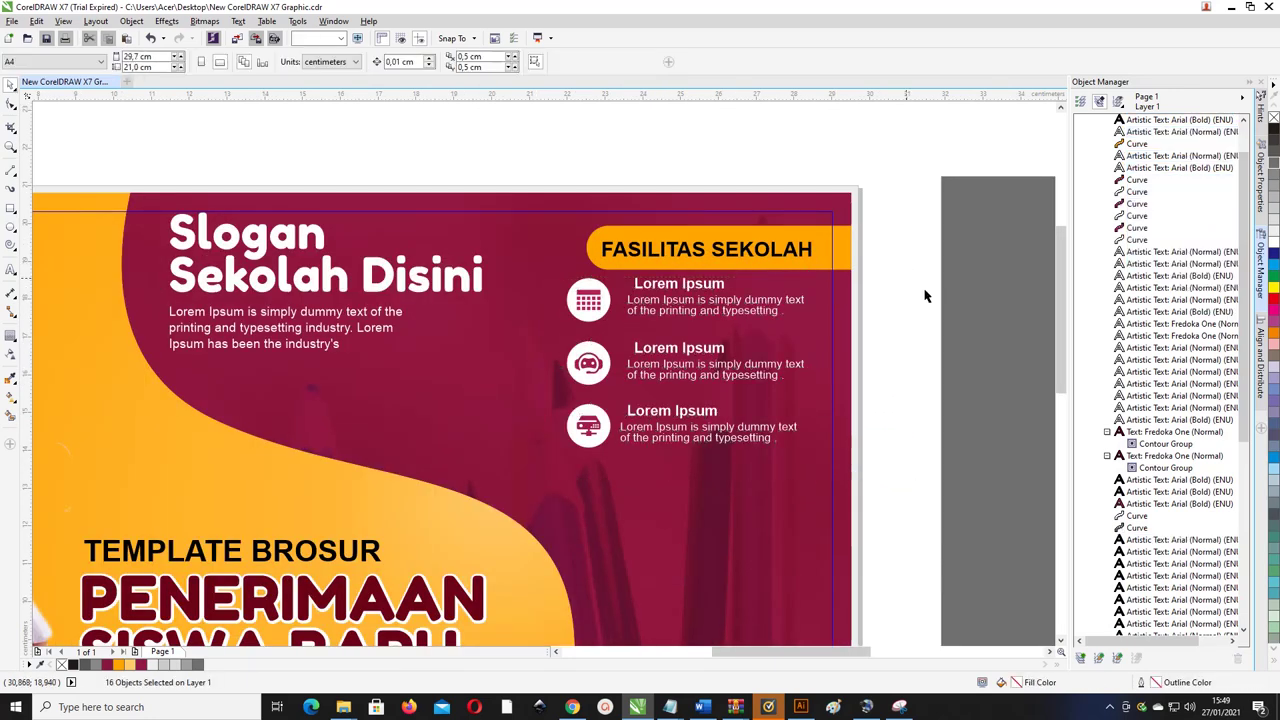
drag(923, 291, 568, 200)
click(912, 357)
drag(930, 520, 598, 299)
key(Right)
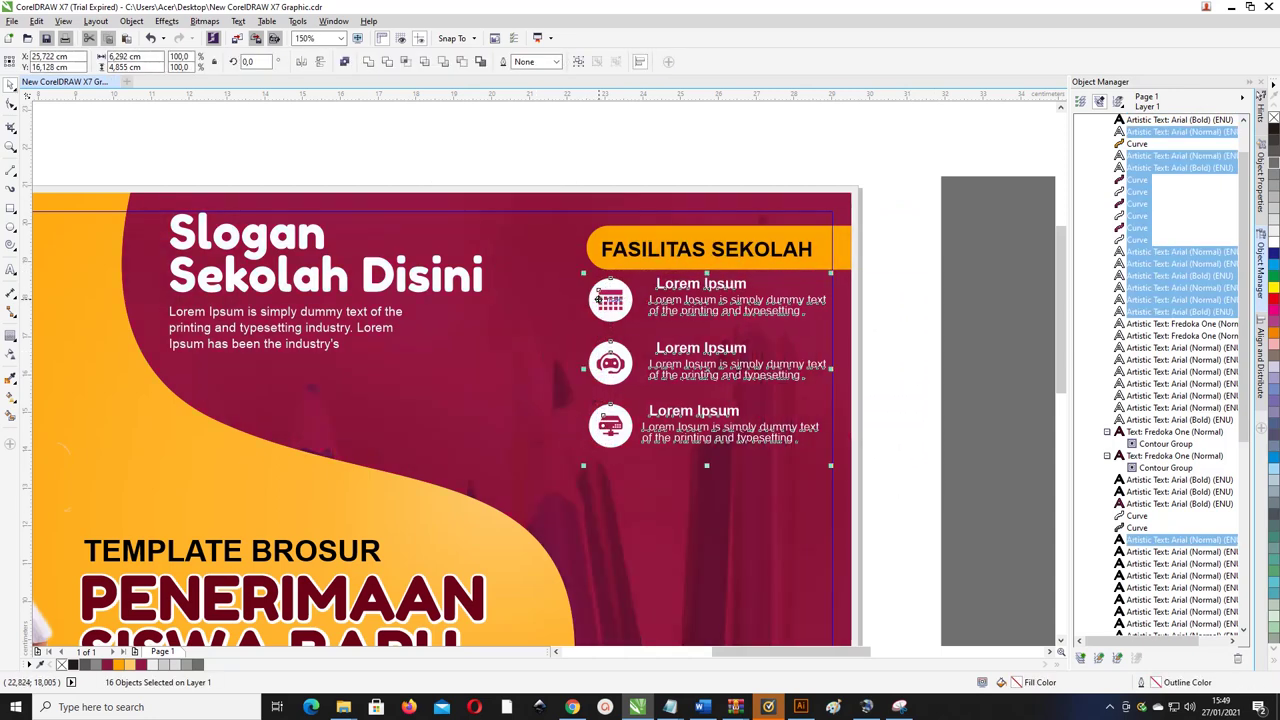
key(Right)
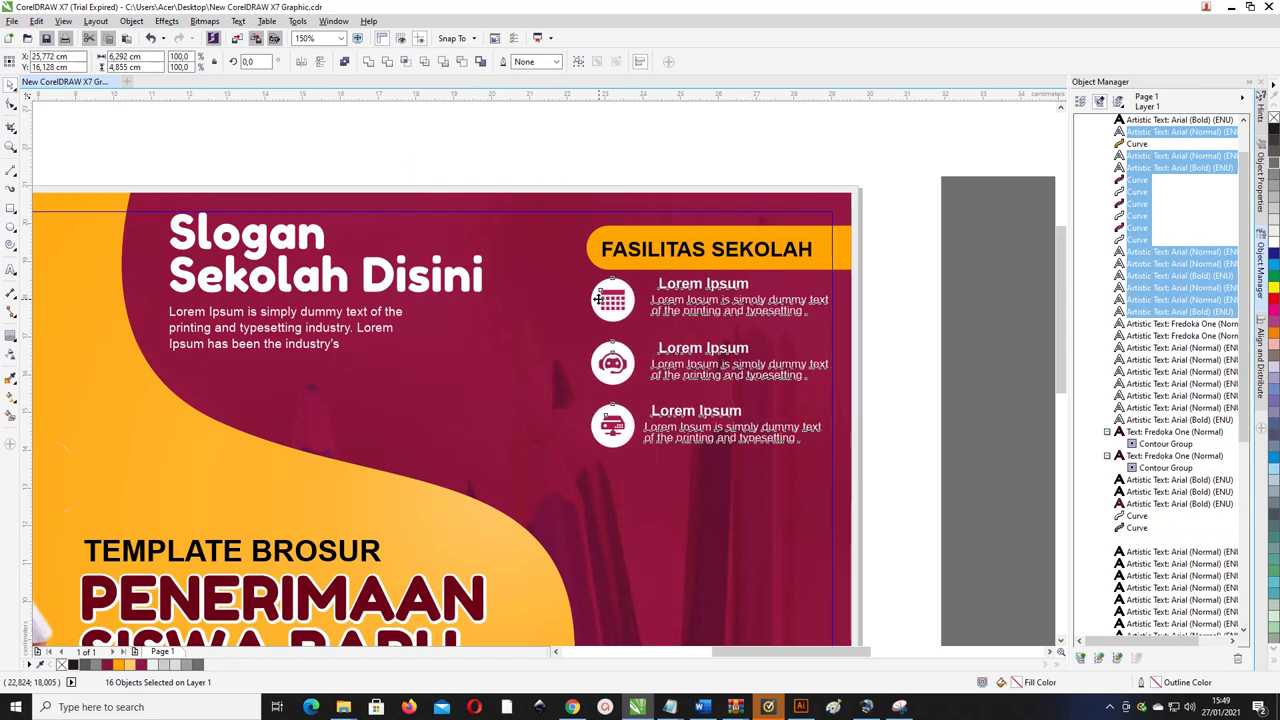
key(Escape)
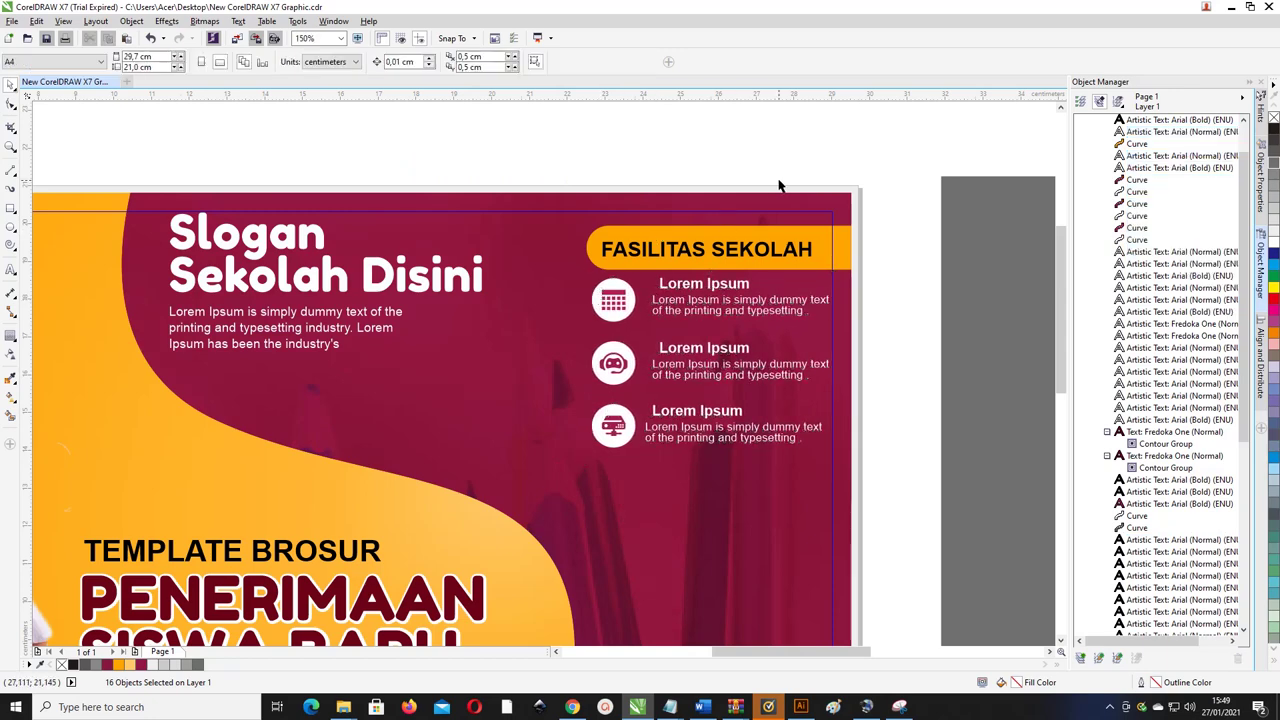
scroll(765, 190, down, 1)
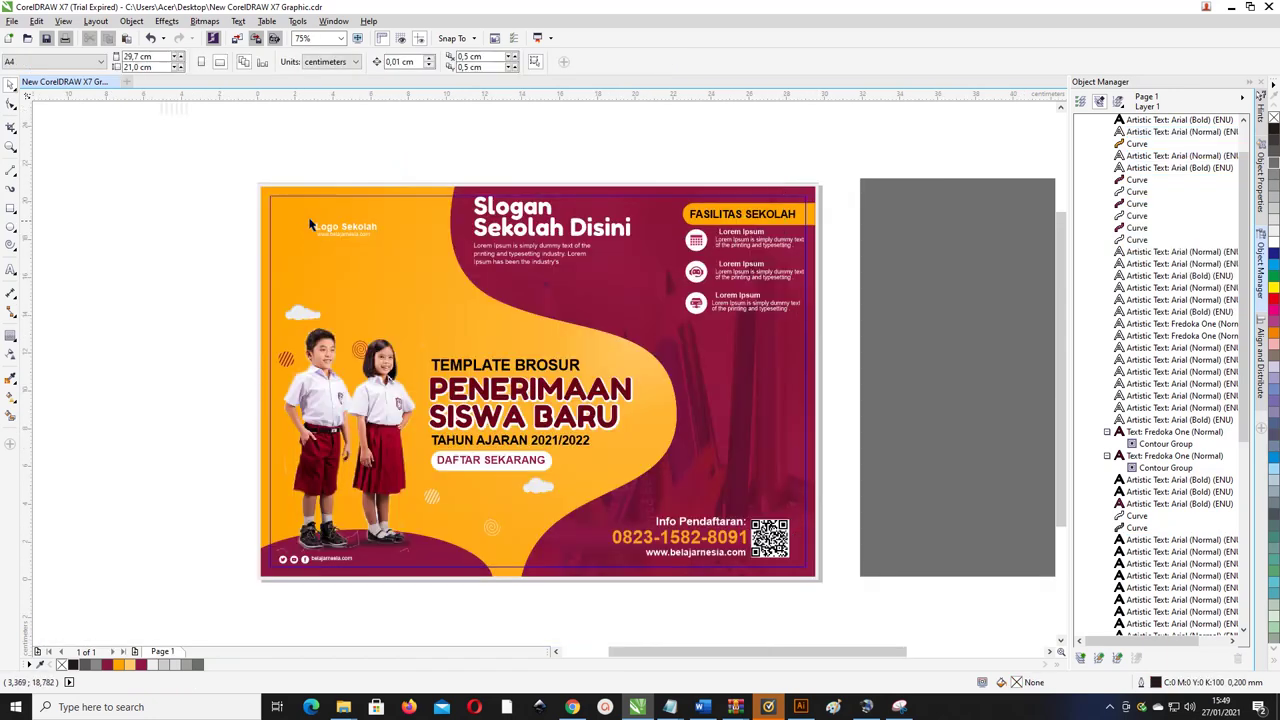
- Move the Logo Sekolah title and its web address up inside the top margin guide and group them
drag(283, 168, 368, 208)
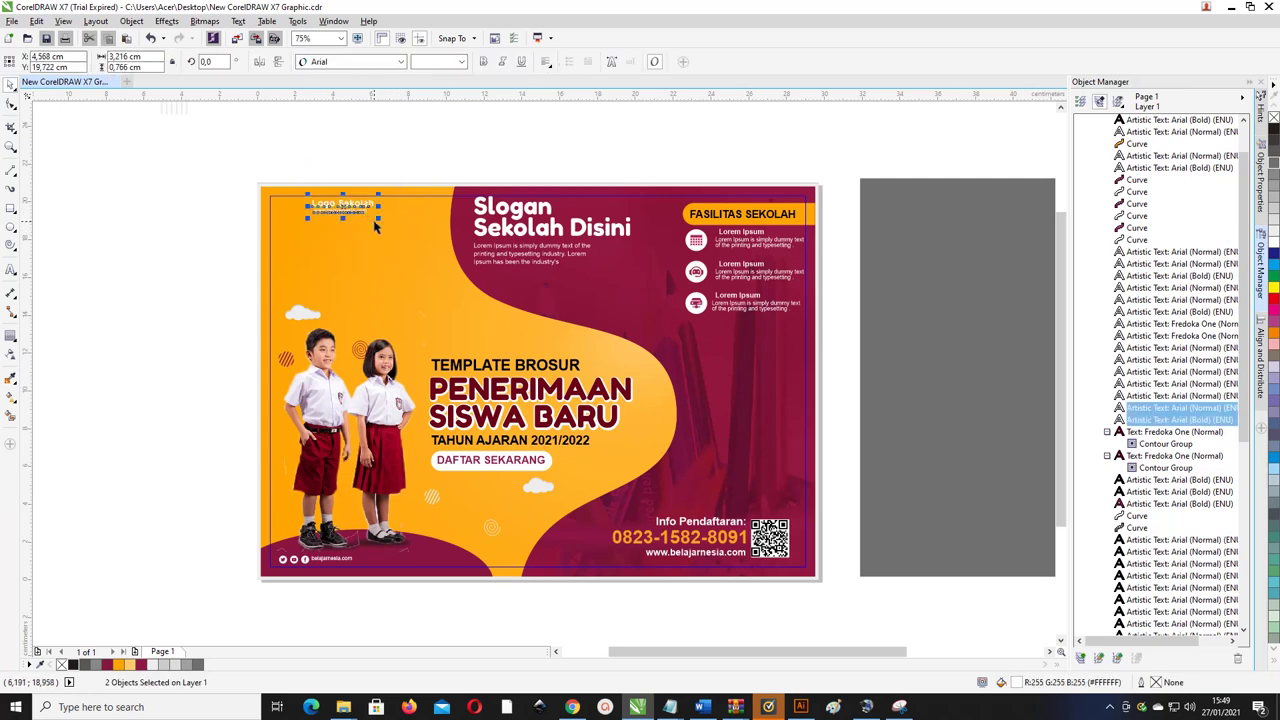
key(ctrl+g)
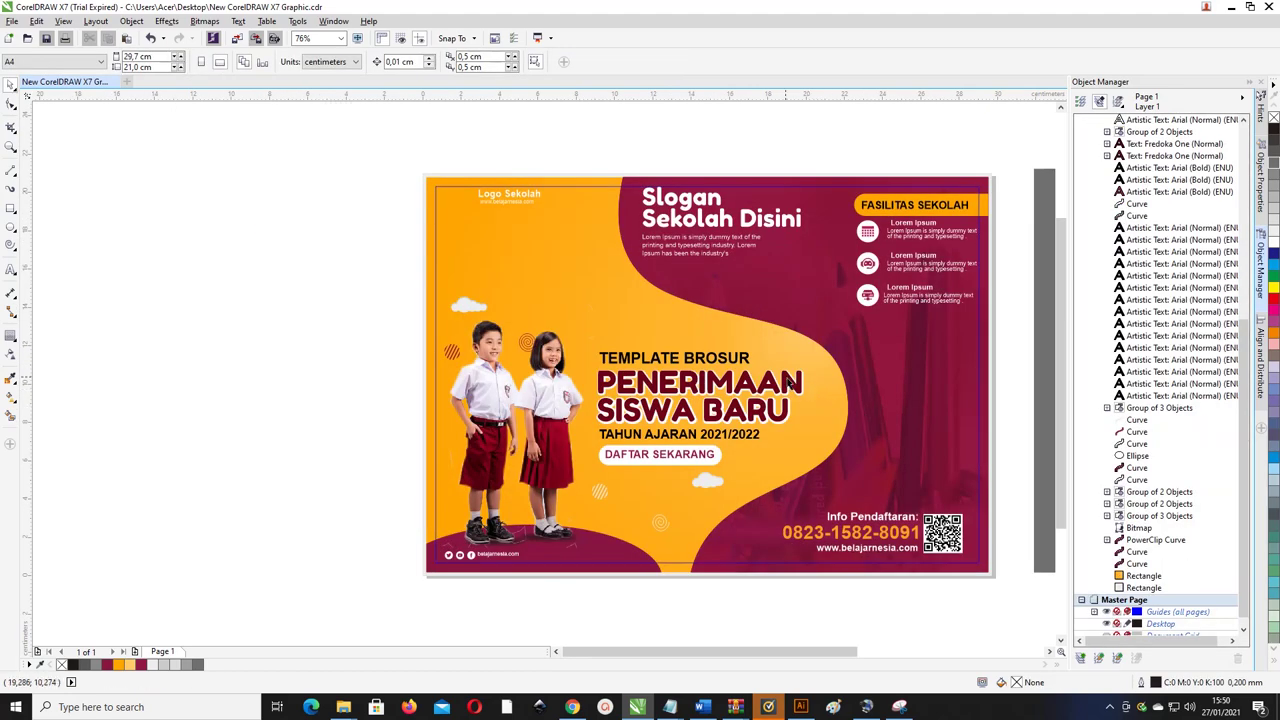
- Group the white paper plane's pieces and move it from the gray rectangle onto the brochure's orange wave, near DAFTAR SEKARANG
scroll(707, 350, down, 2)
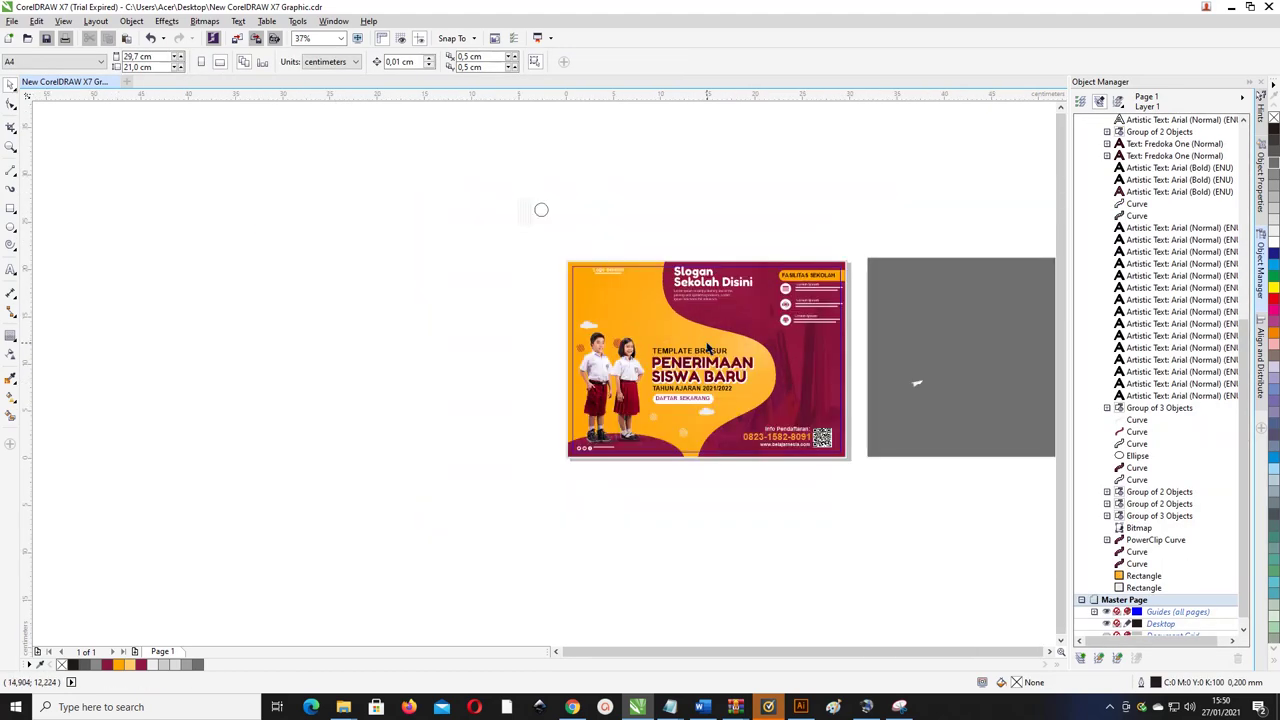
key(ctrl+a)
key(ctrl+g)
scroll(938, 388, up, 2)
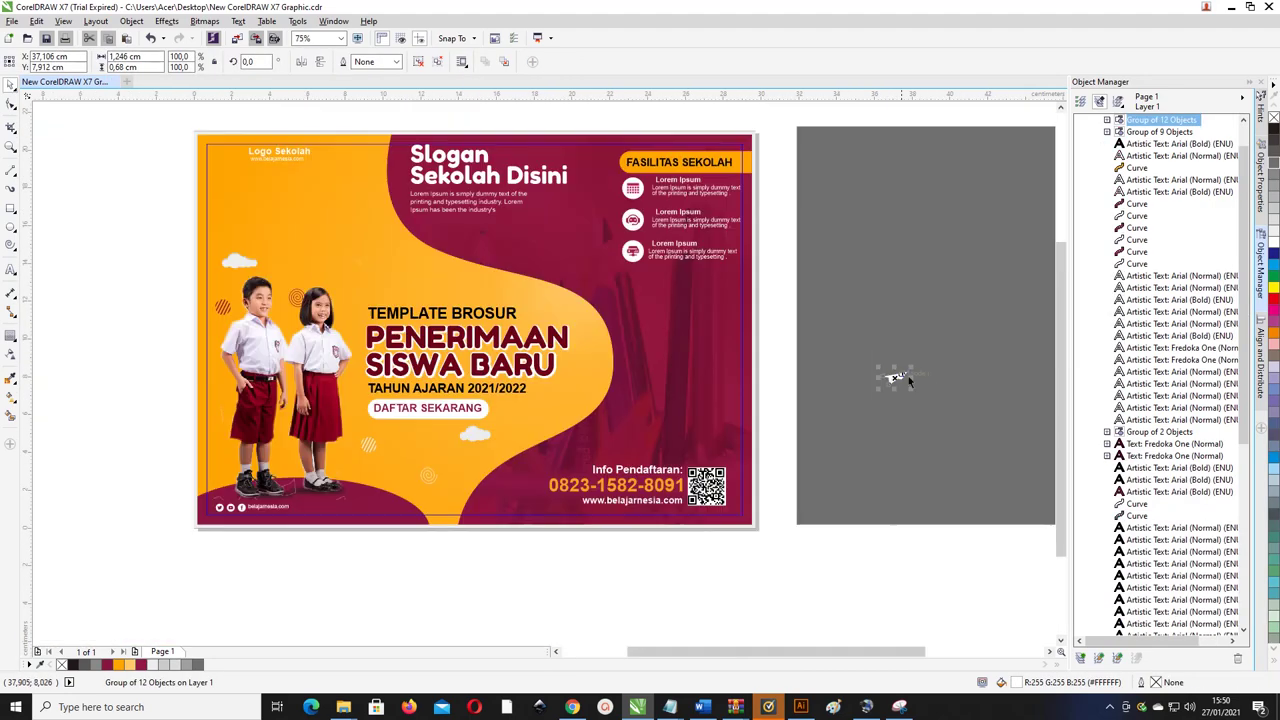
scroll(897, 377, up, 2)
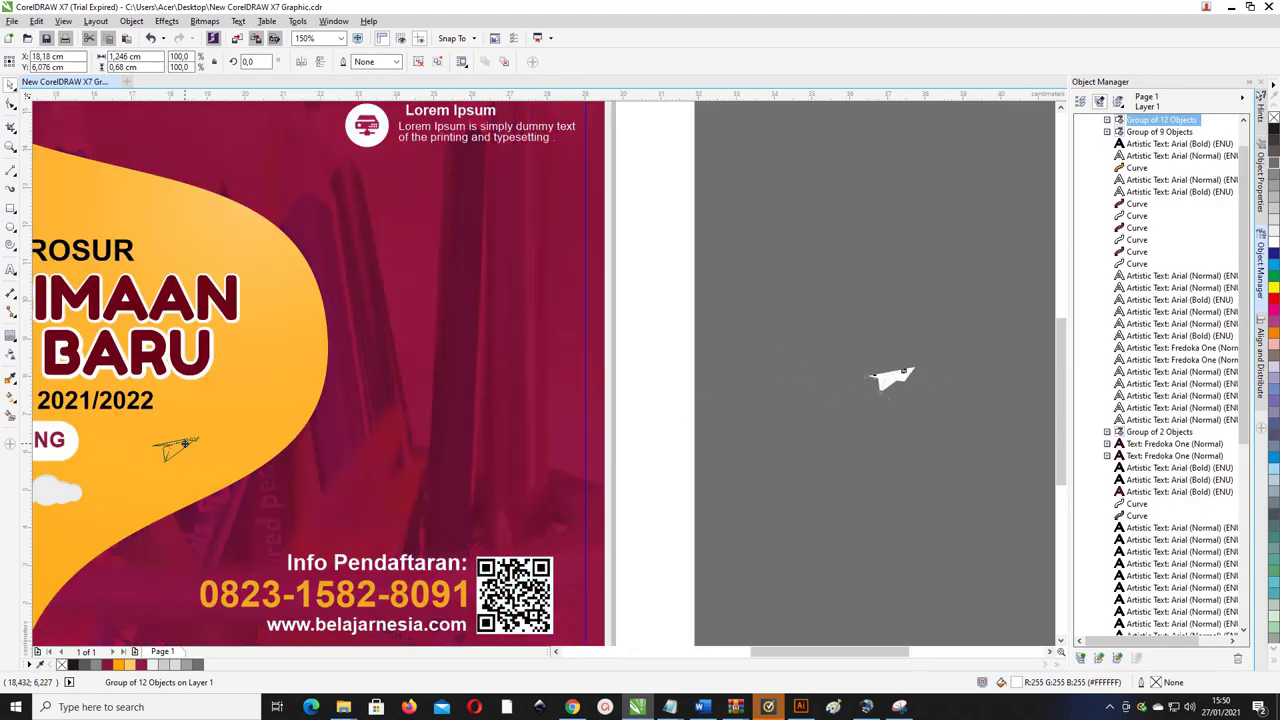
scroll(255, 410, down, 2)
scroll(217, 417, down, 2)
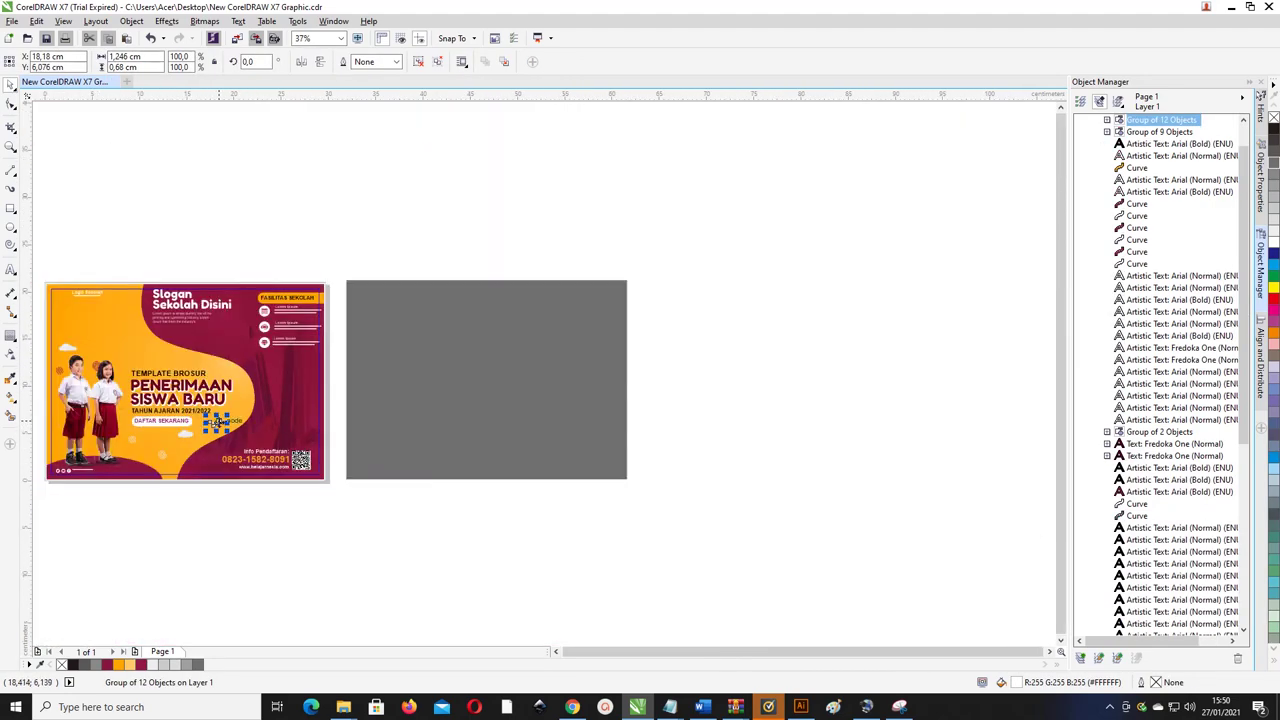
click(240, 534)
- Move the paper plane just above TEMPLATE BROSUR and shift the lower cloud right and slightly up along the orange wave
scroll(170, 442, up, 1)
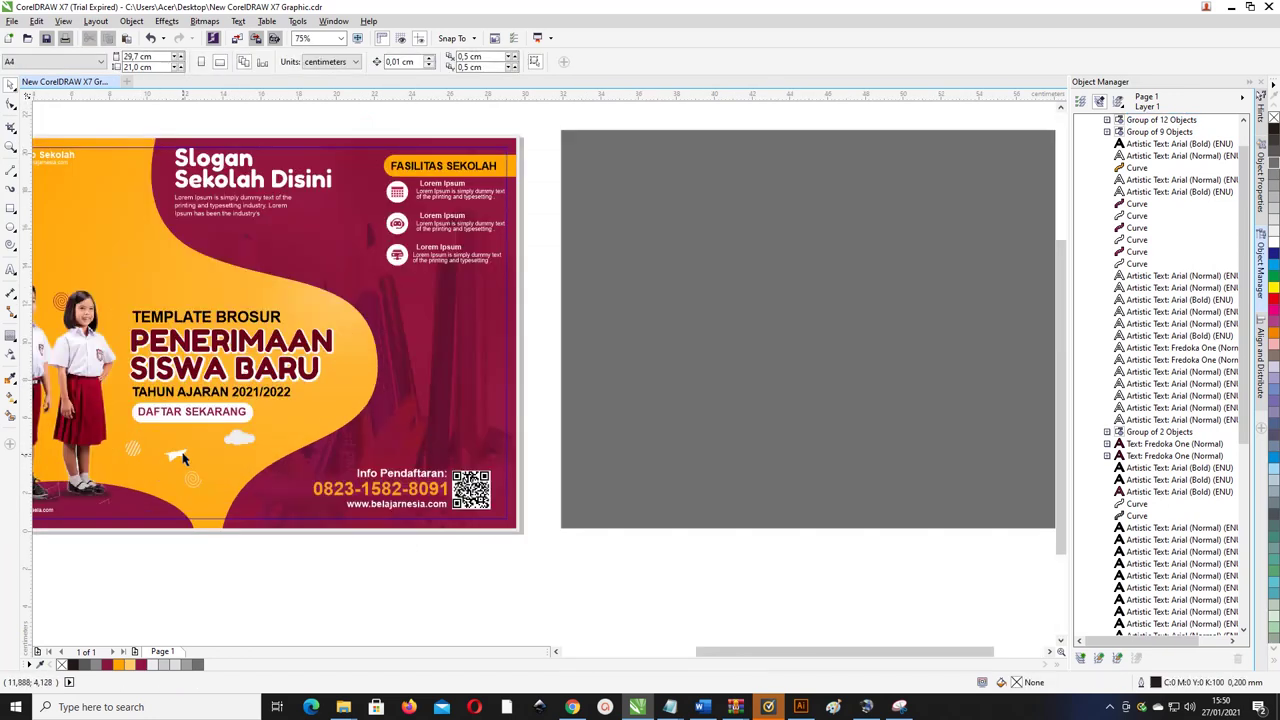
drag(182, 452, 166, 291)
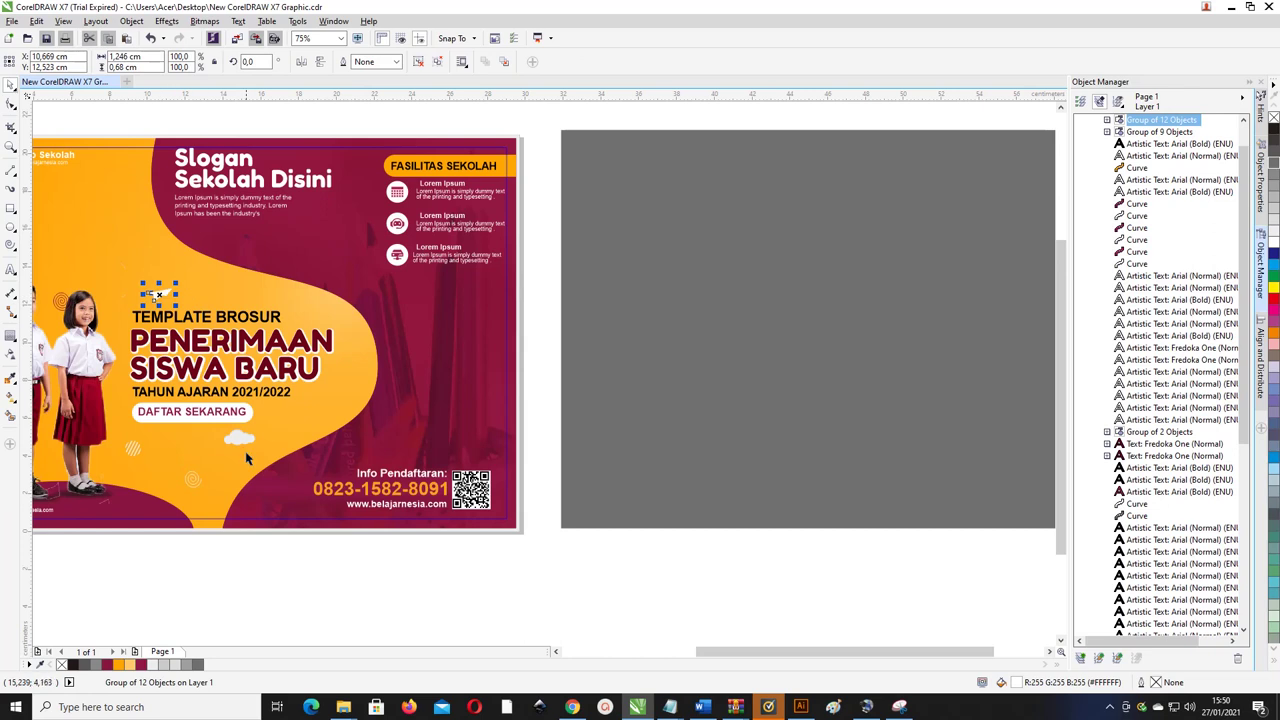
drag(240, 440, 282, 424)
key(Escape)
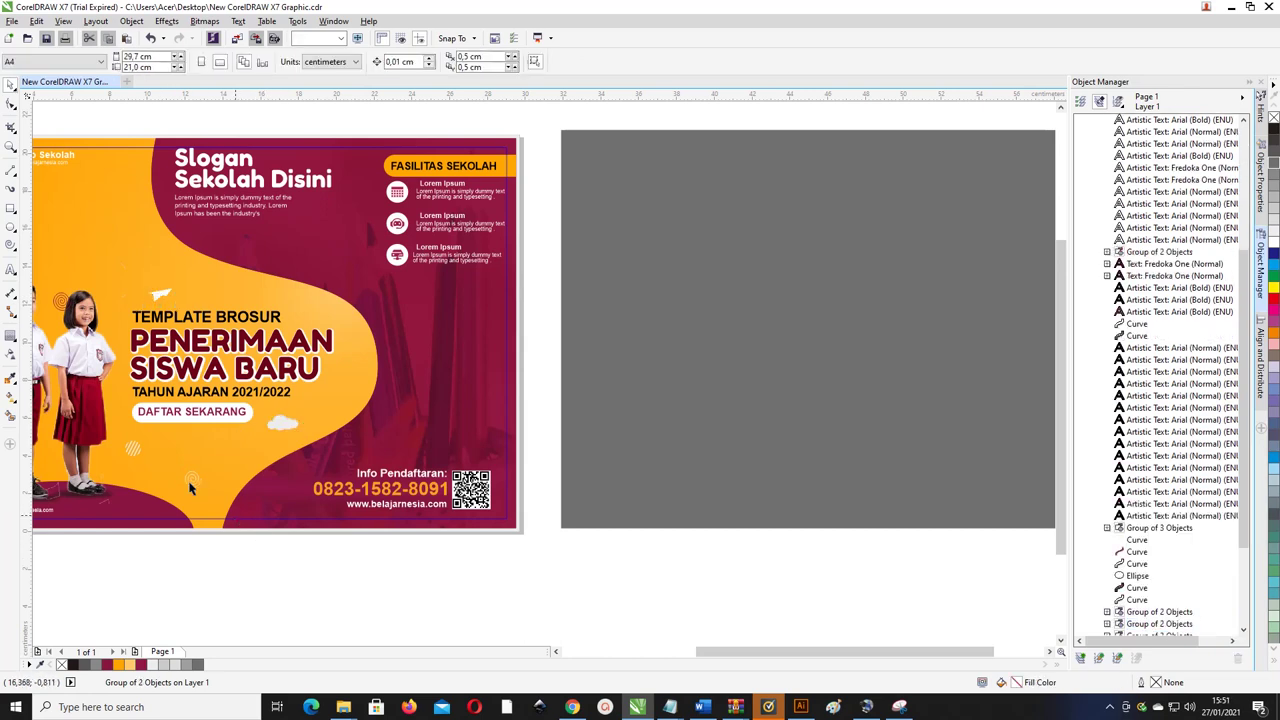
- Delete the gray rectangle, the leftover LOREM DOLOR S letters and the small stray circle outside the page
scroll(192, 470, down, 1)
click(477, 374)
key(Delete)
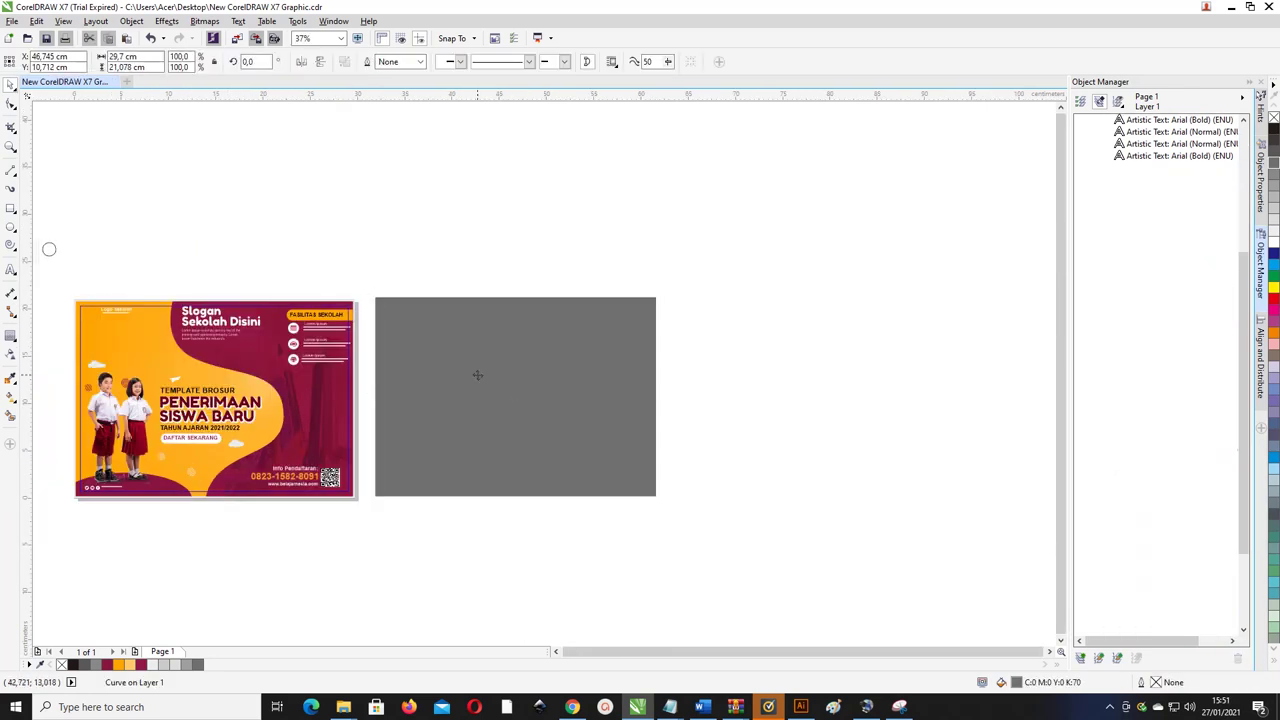
drag(585, 410, 432, 317)
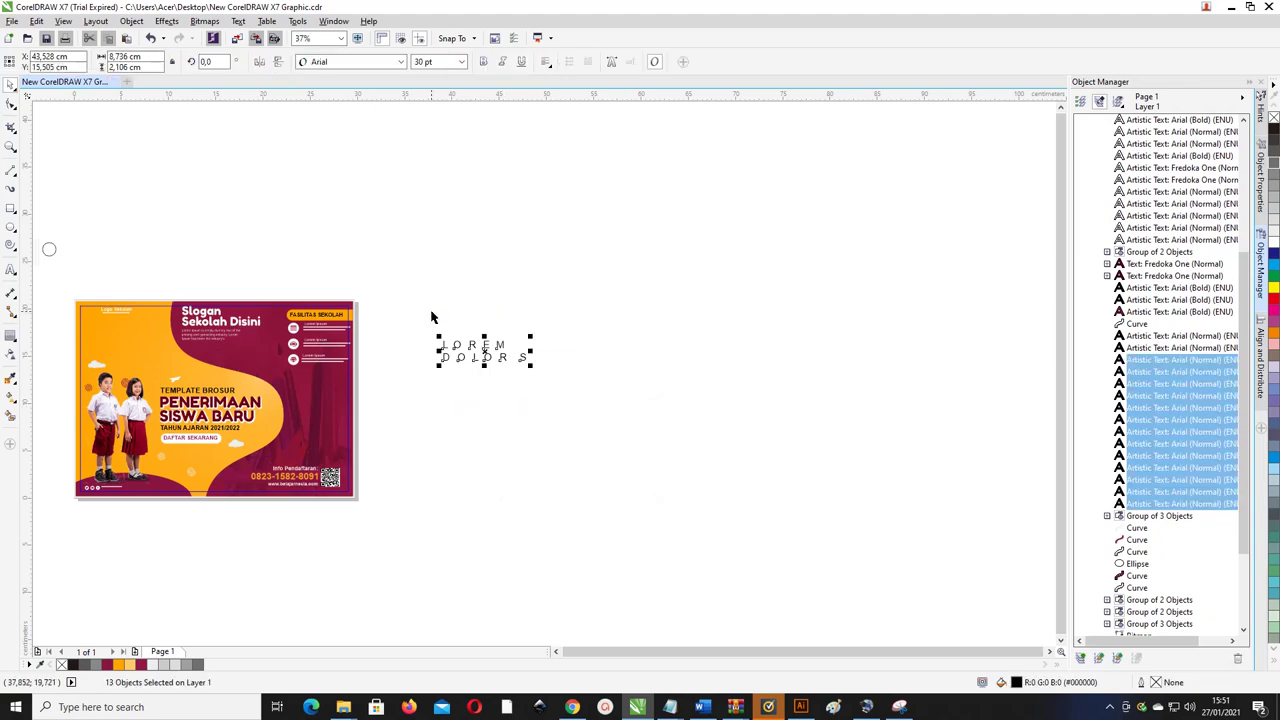
key(Delete)
drag(46, 247, 71, 226)
key(Delete)
key(F4)
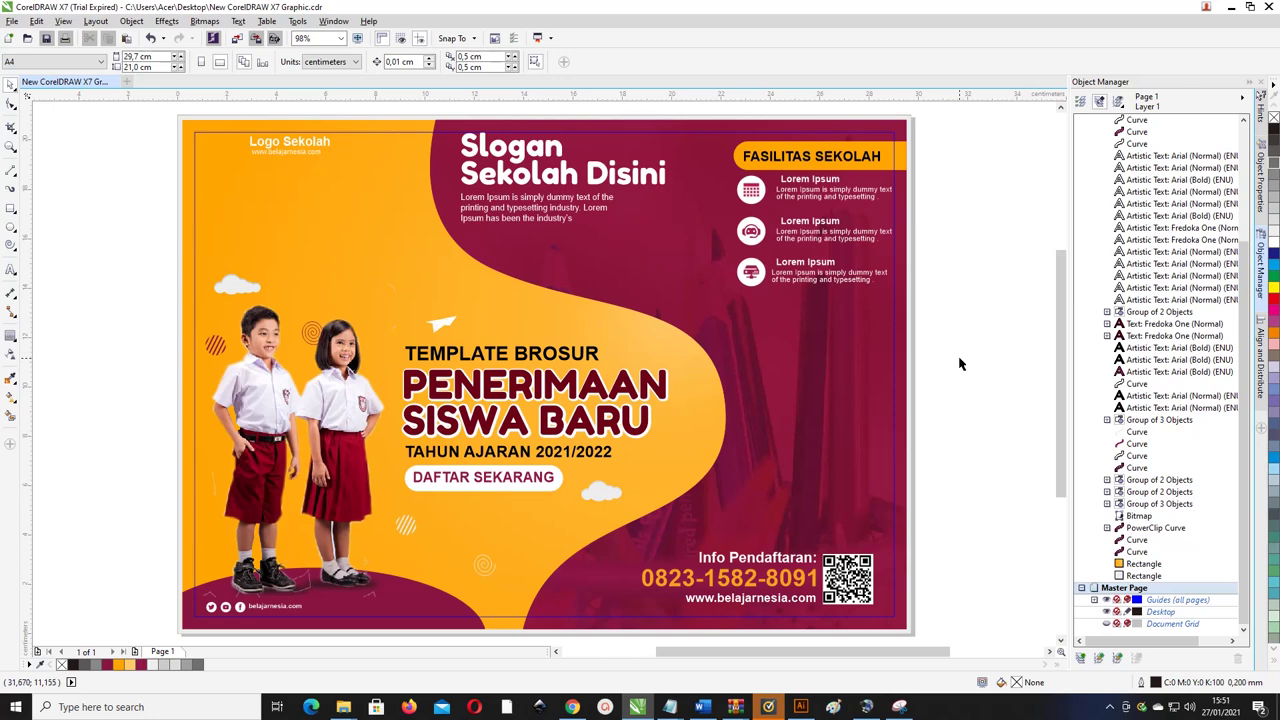
- Fill the page-size rectangle behind the orange background with 10% Black
click(895, 362)
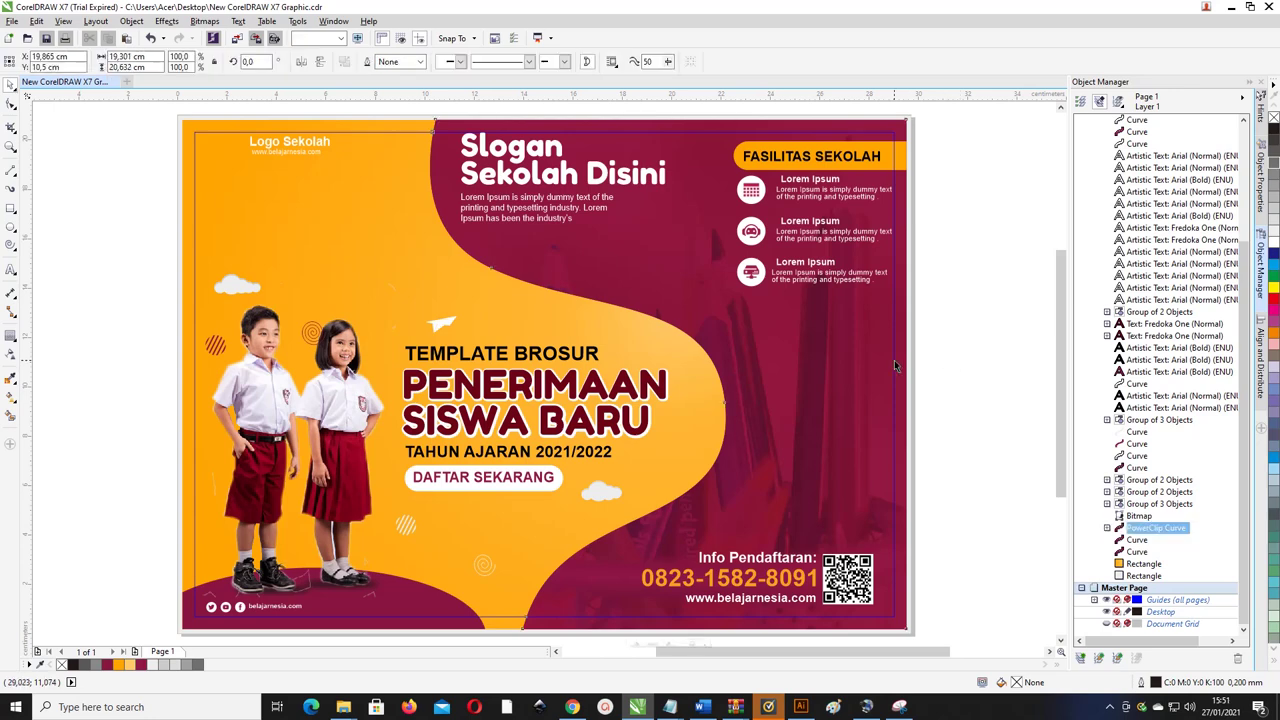
click(950, 358)
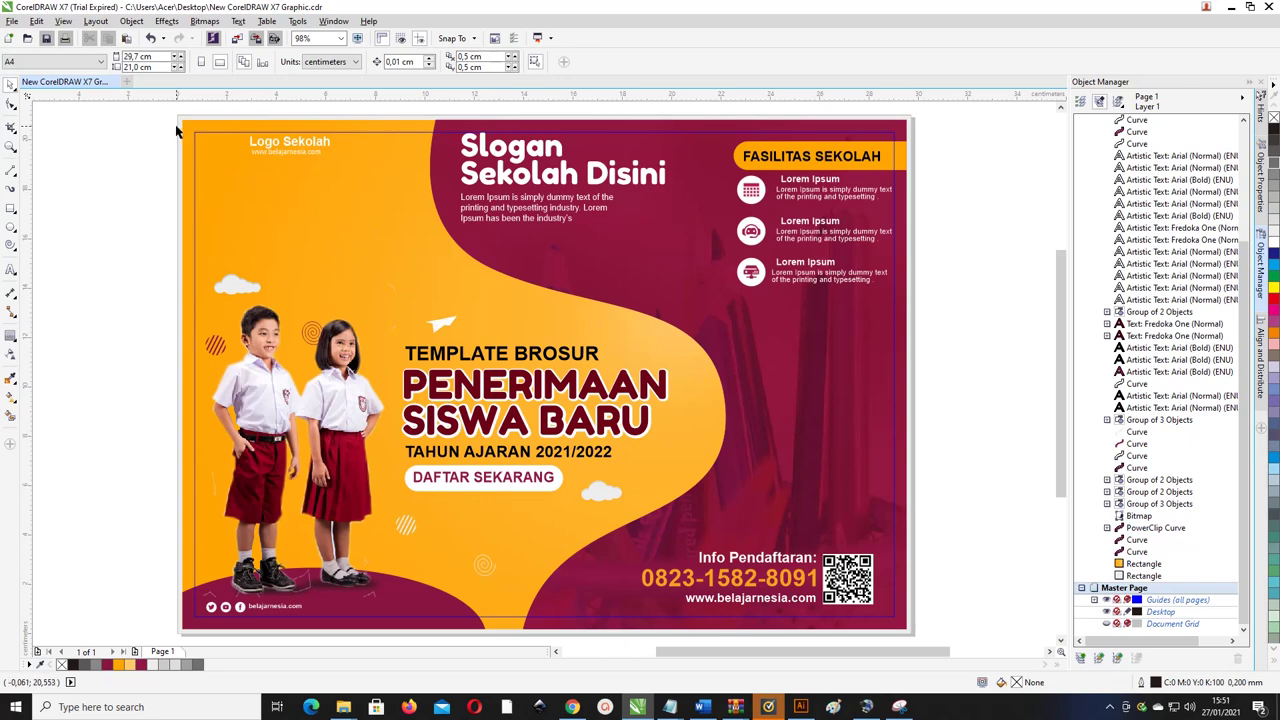
click(177, 128)
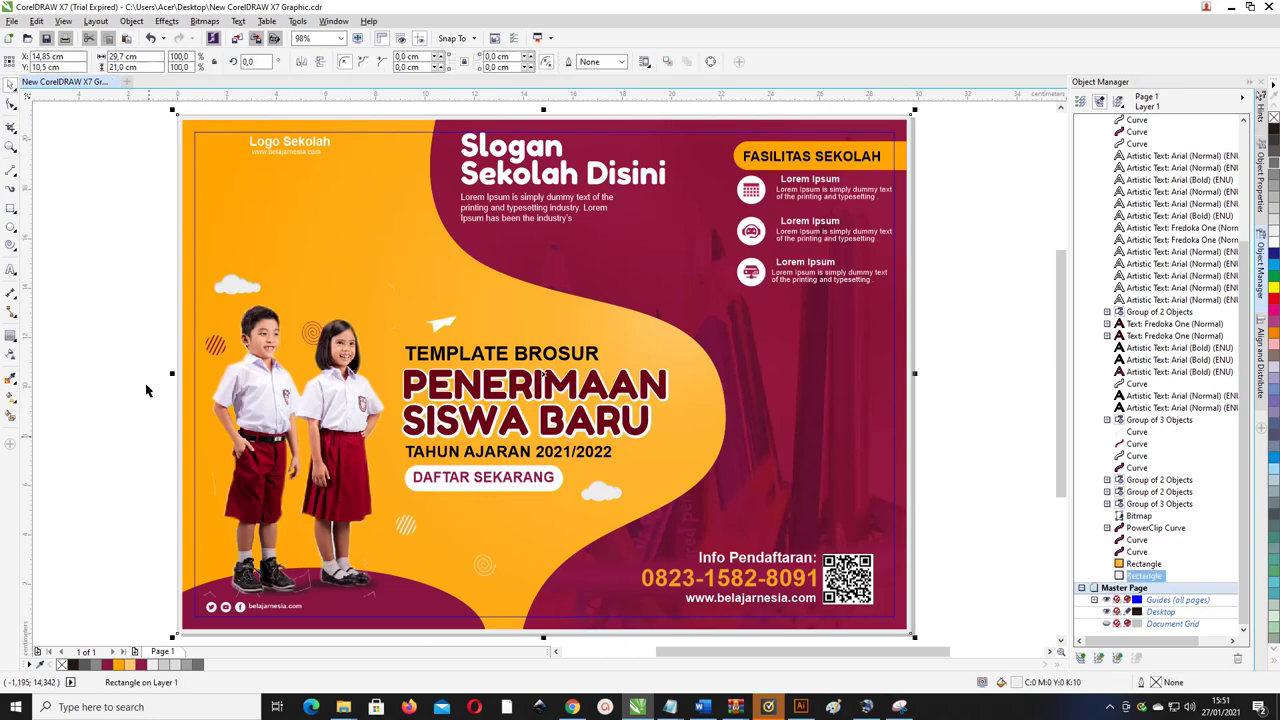
click(154, 664)
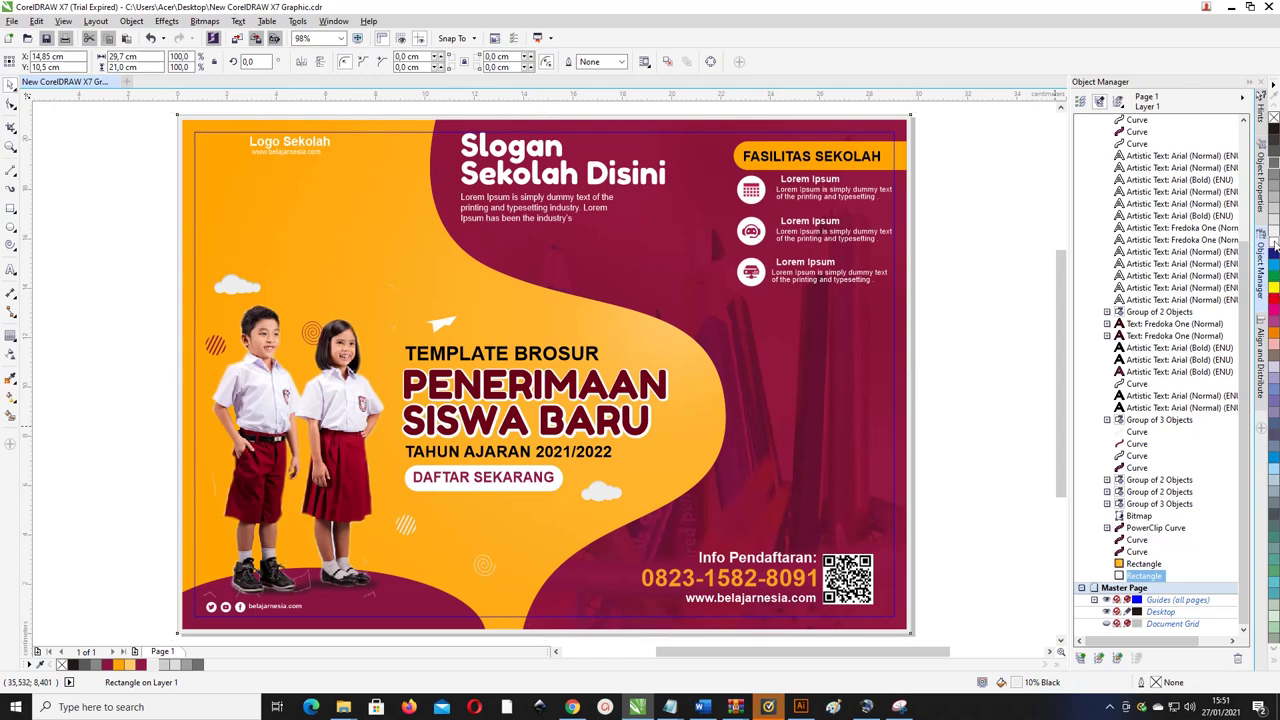
click(995, 182)
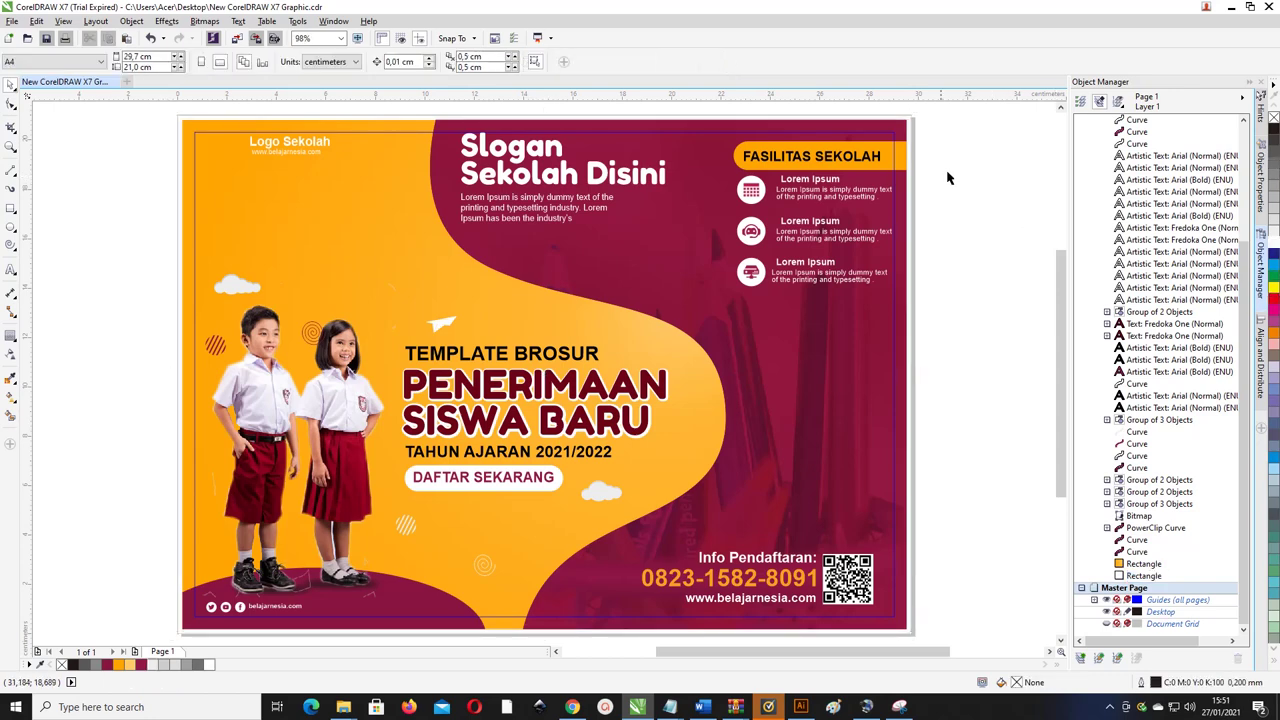
- Select the maroon wave PowerClip shape on the brochure's right side
click(895, 179)
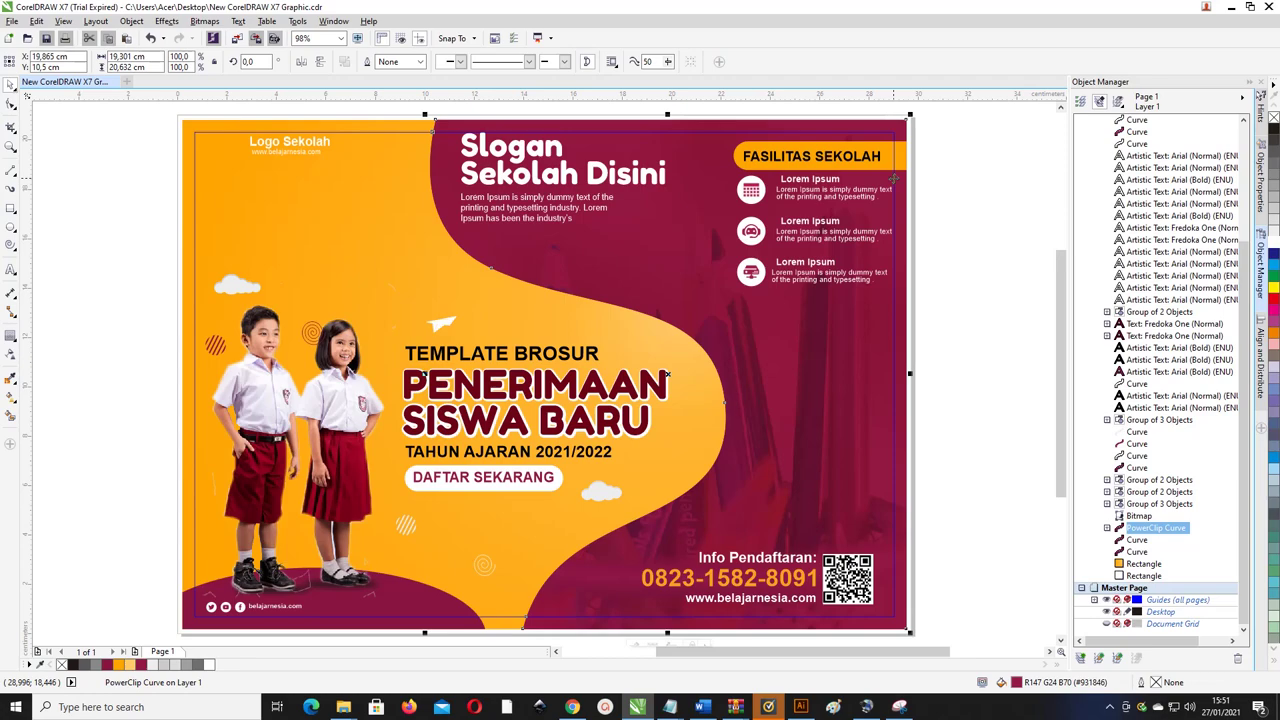